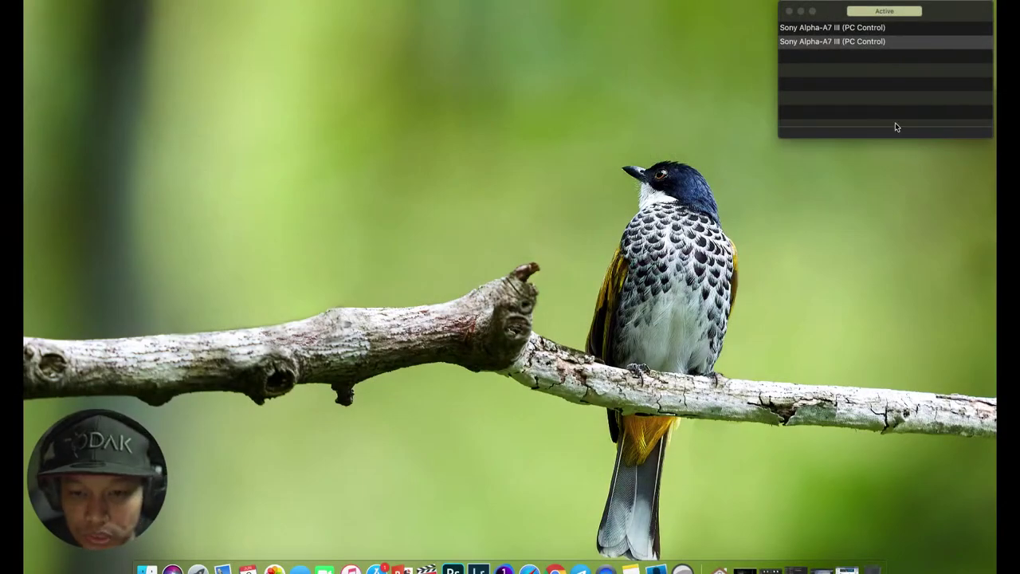
Select the first Sony Alpha-A7 III entry, minimise the camera list window, and switch to Lightroom Classic.
click(830, 30)
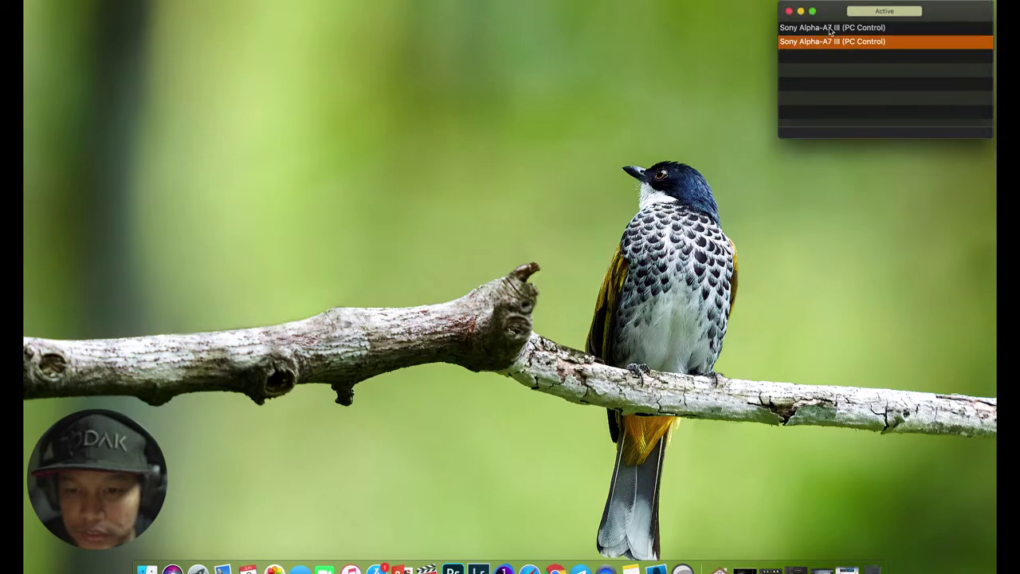
click(830, 28)
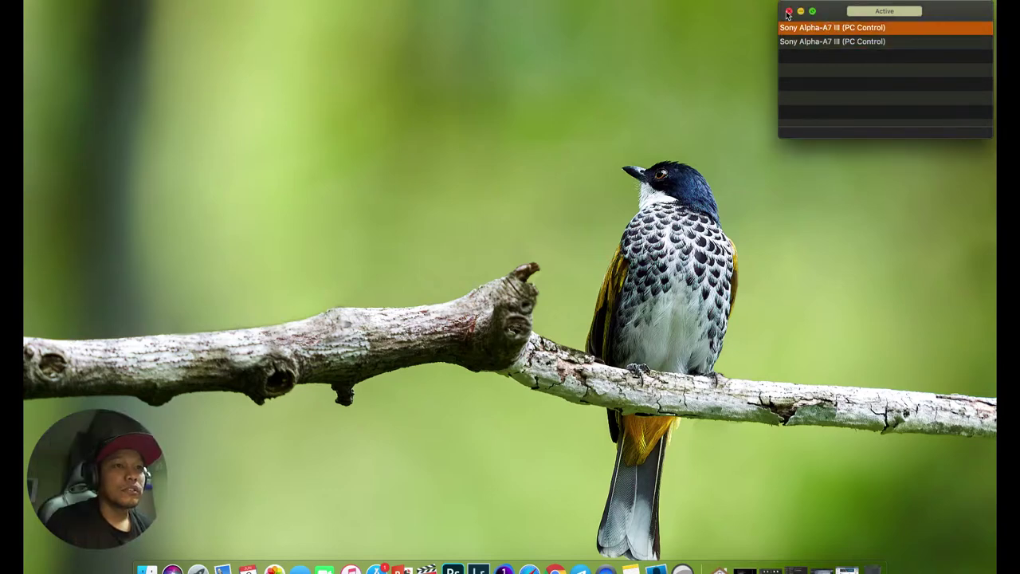
click(801, 11)
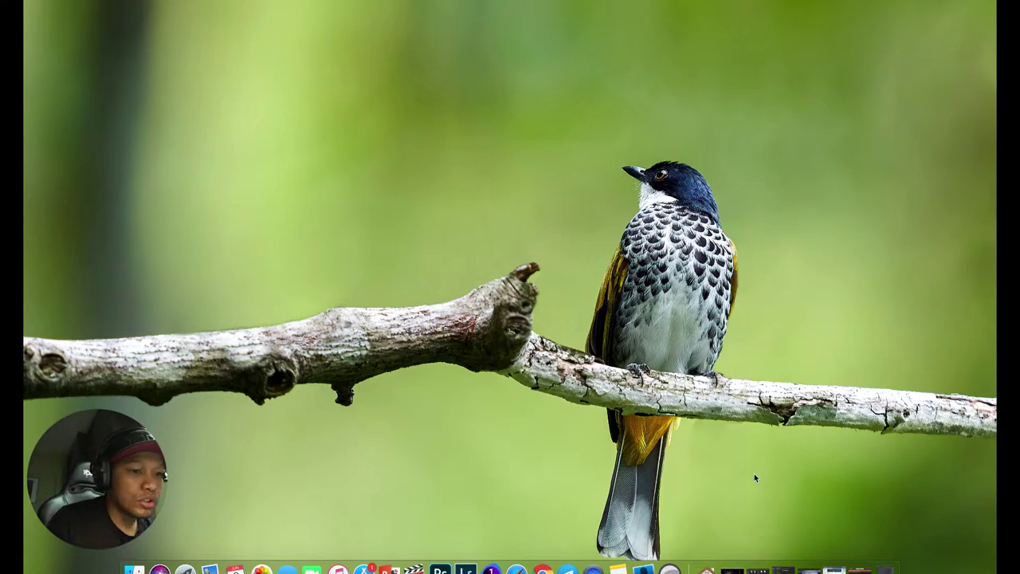
click(739, 559)
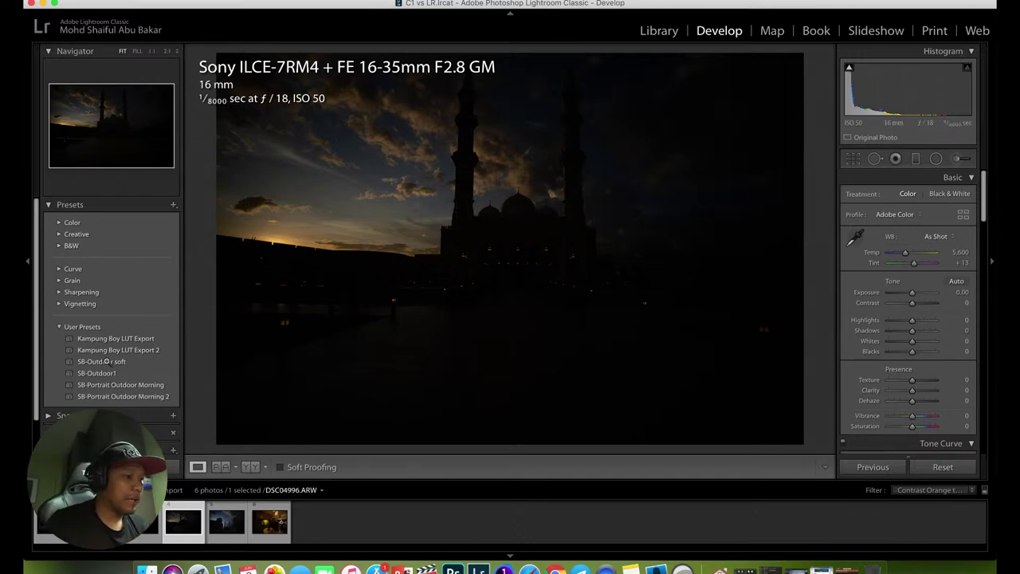
View the portrait photo DSC09962.ARW and the kingfisher photo DSC04818.ARW alternately in Develop.
key(Left)
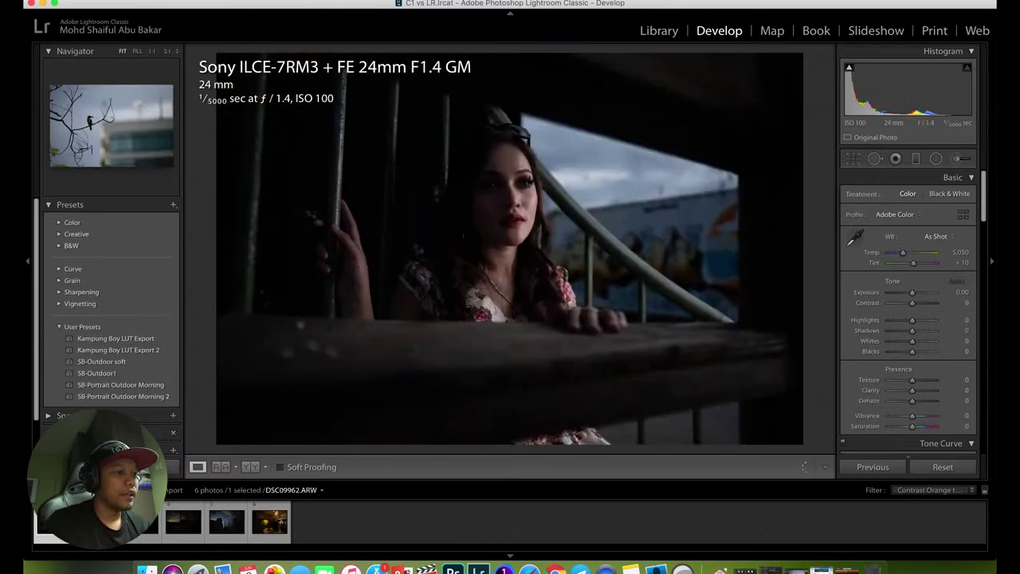
click(56, 522)
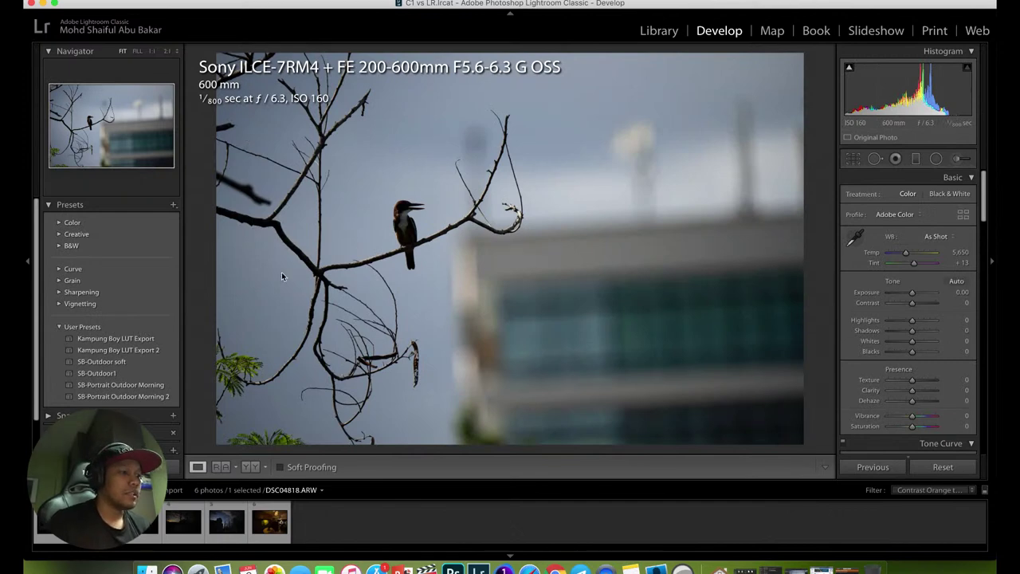
click(56, 522)
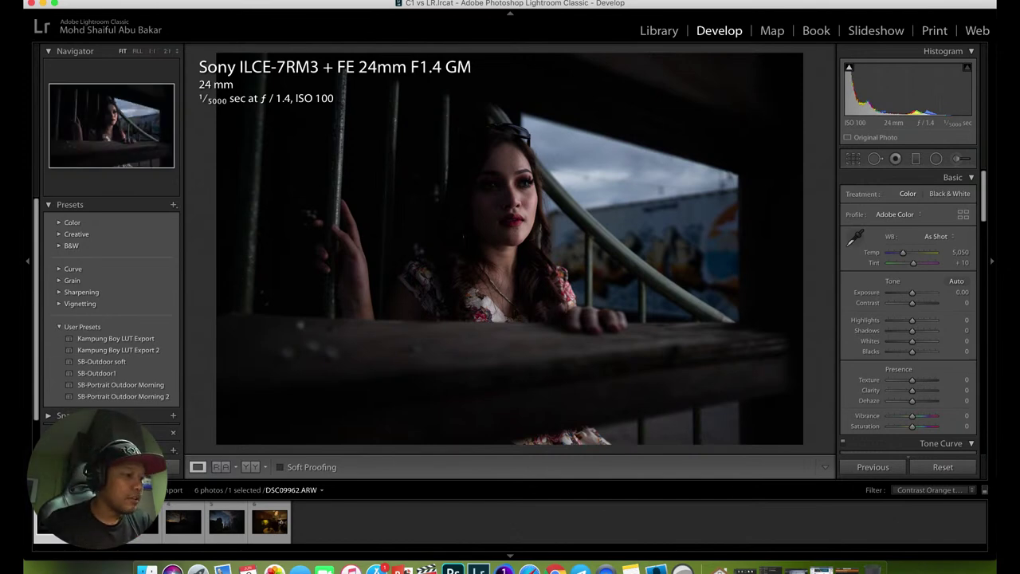
click(44, 526)
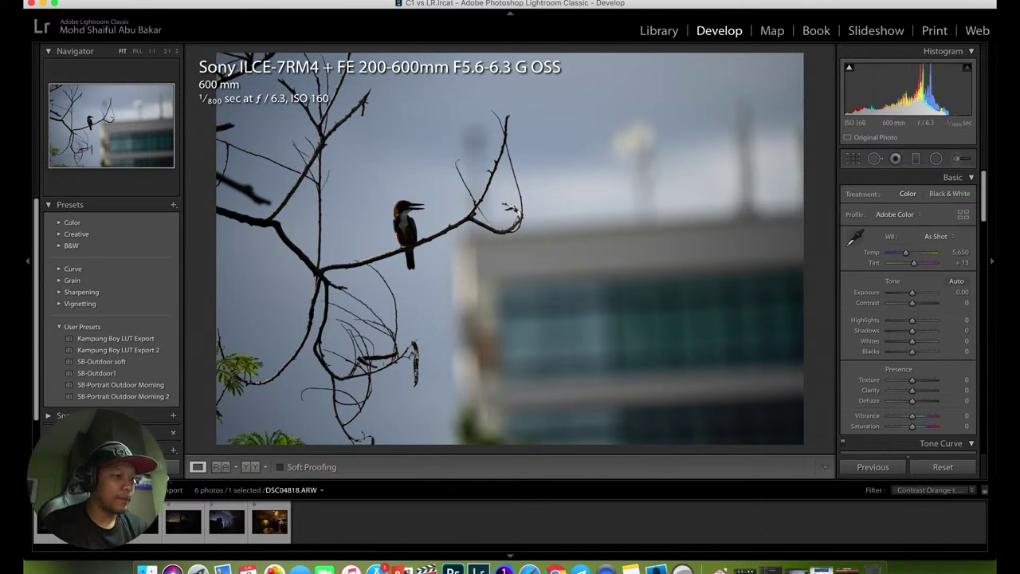
View the three dark mosque photos and the interior photo DSC09898.ARW, examining its framed bird picture up close.
key(Right)
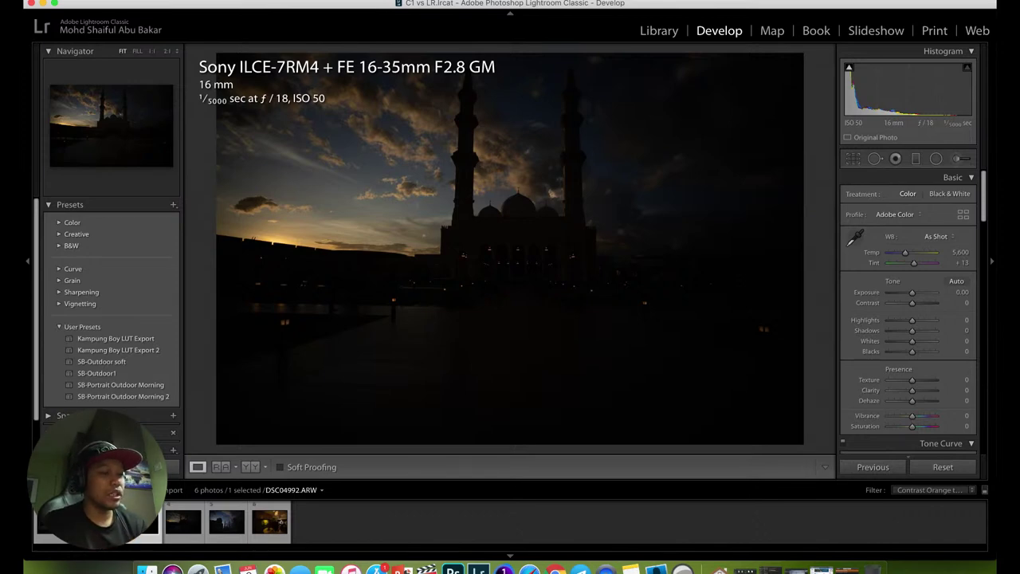
click(177, 523)
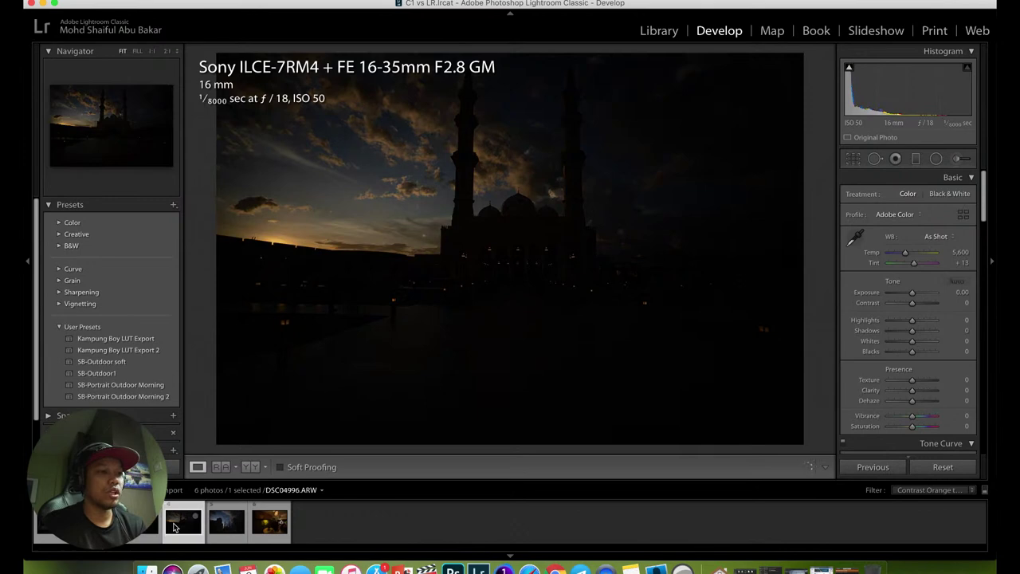
click(223, 522)
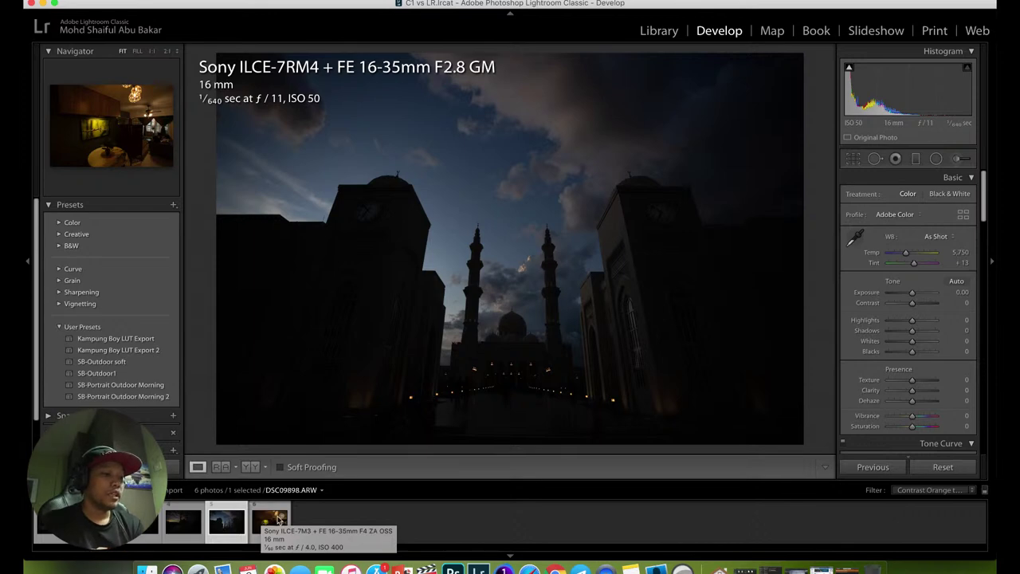
click(264, 525)
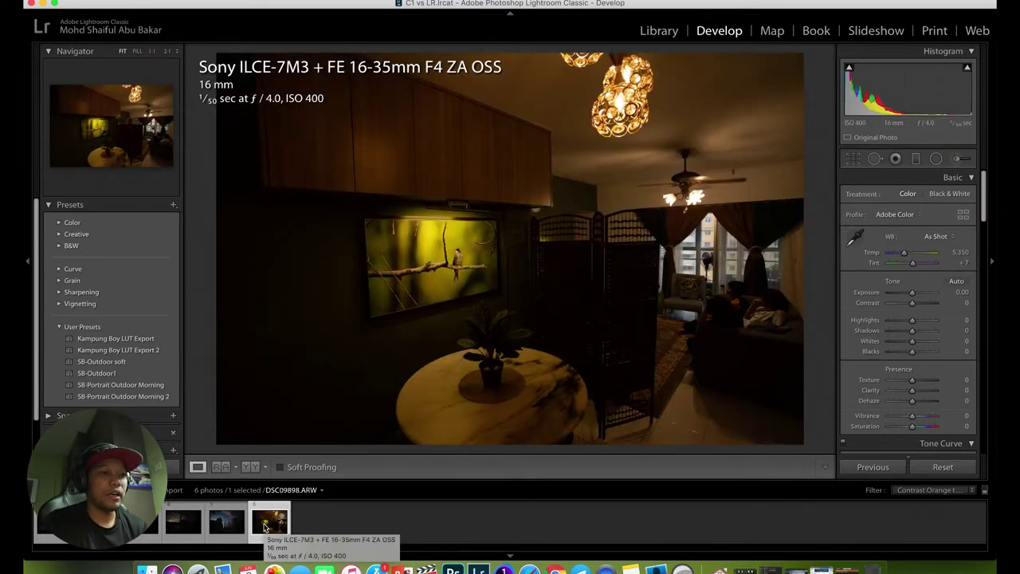
click(458, 257)
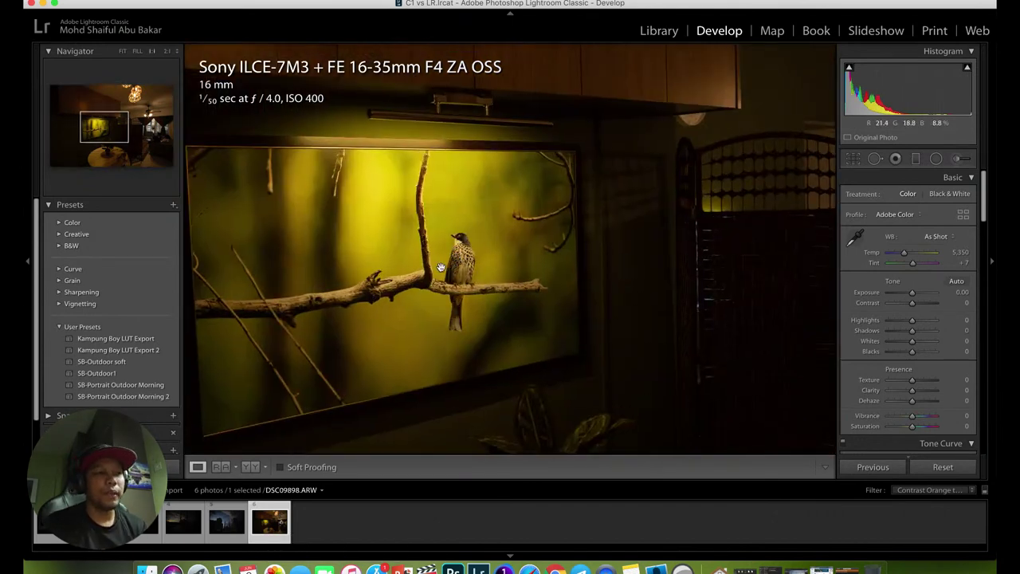
click(440, 268)
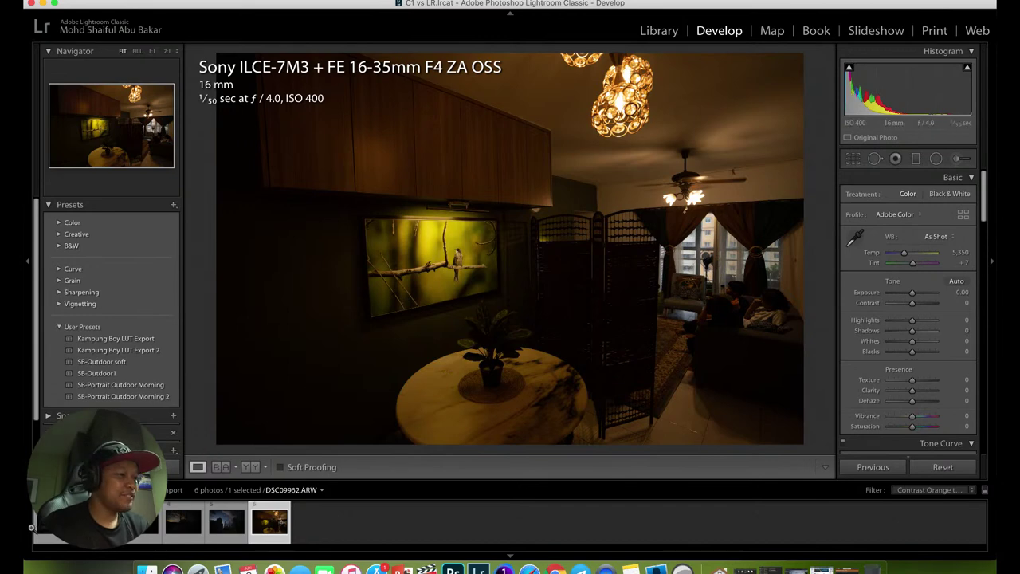
Set Shadows to +100 on the portrait photo DSC09962.ARW.
key(Left)
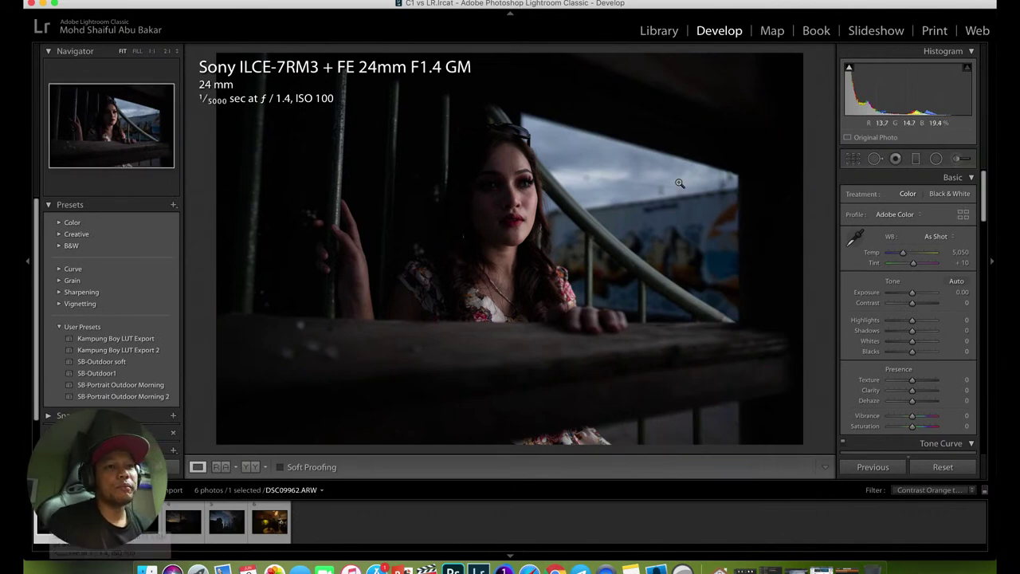
mouse_move(849, 70)
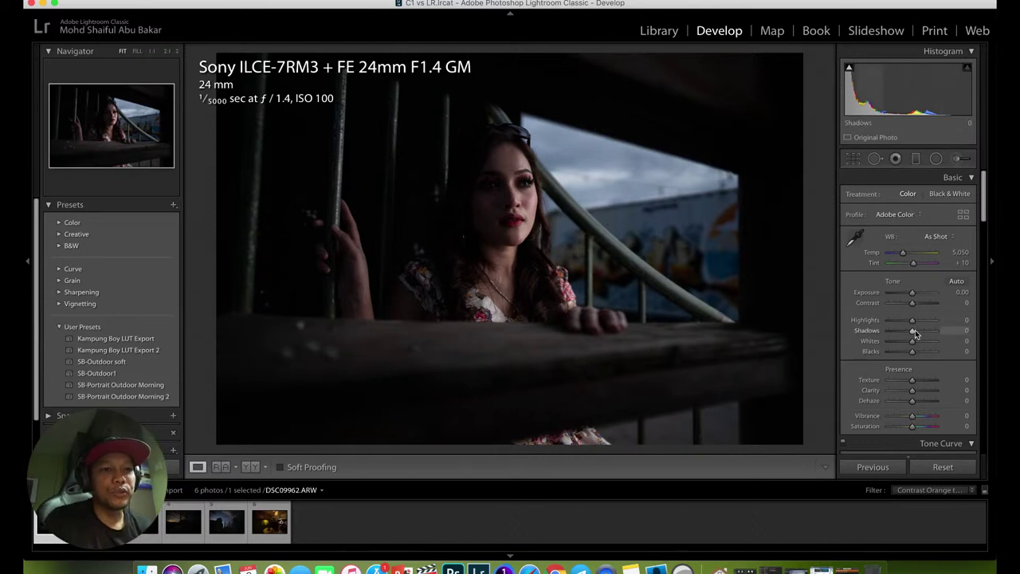
drag(915, 332, 971, 333)
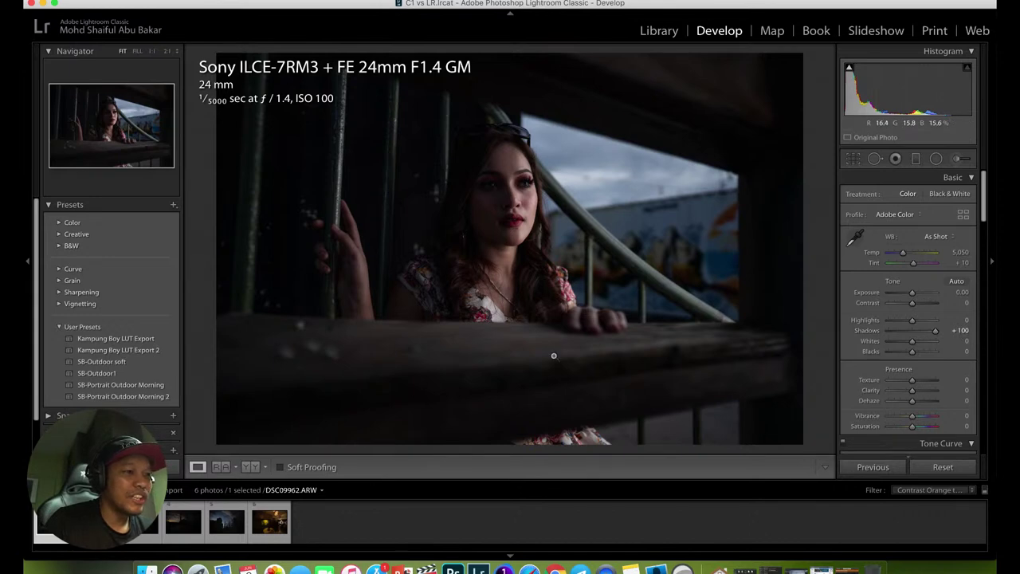
Examine the portrait's wooden beam and the dark area above the sky up close for shadow detail.
click(411, 341)
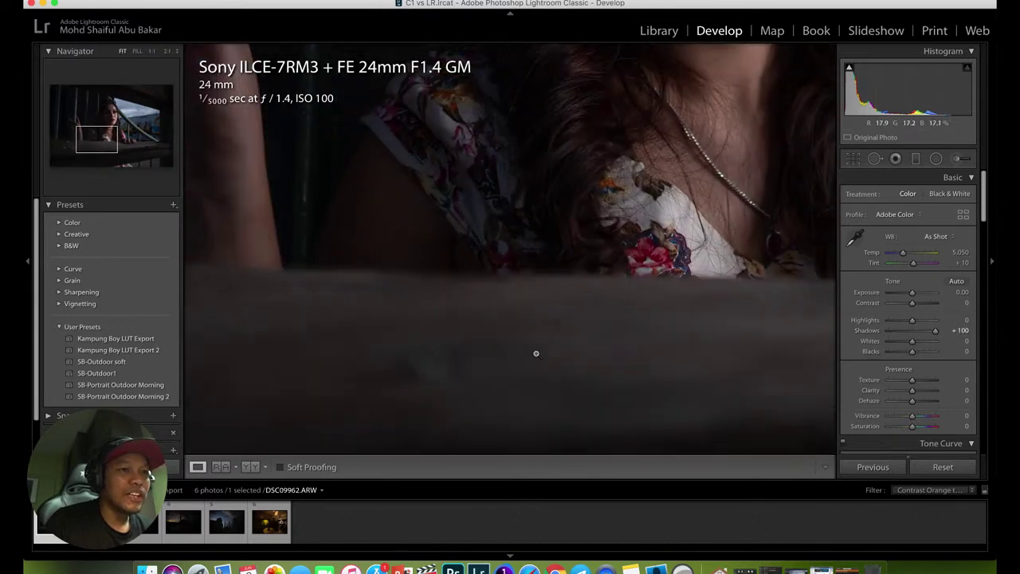
click(535, 354)
click(715, 83)
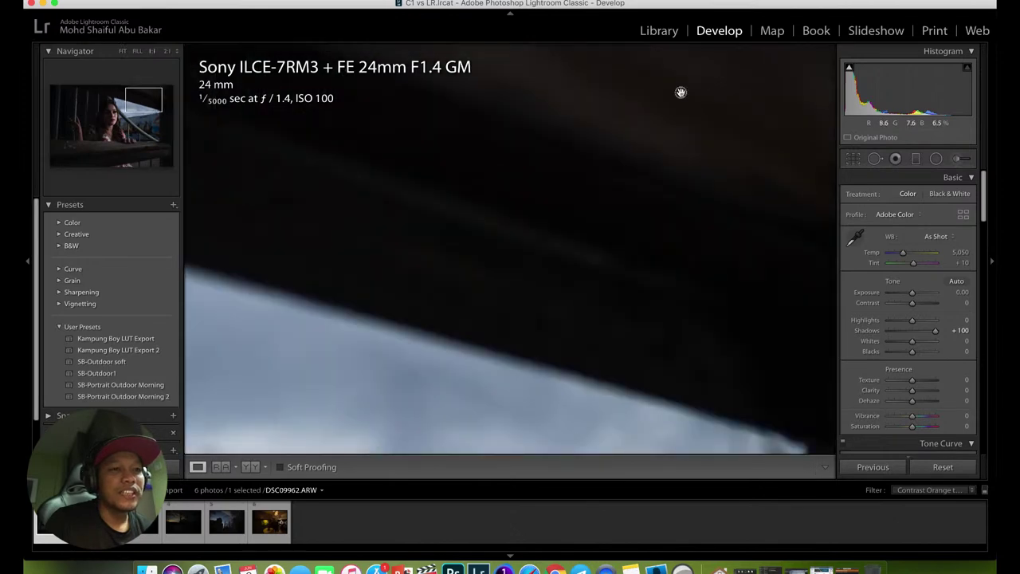
click(681, 93)
Reset the portrait's develop adjustments and raise Shadows to +100 again.
click(930, 470)
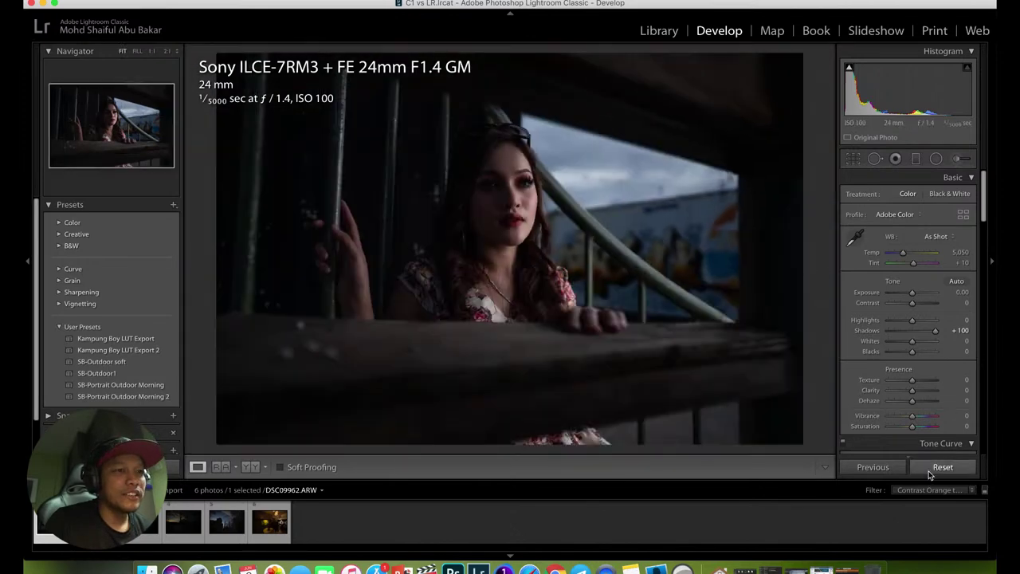
drag(913, 334, 948, 337)
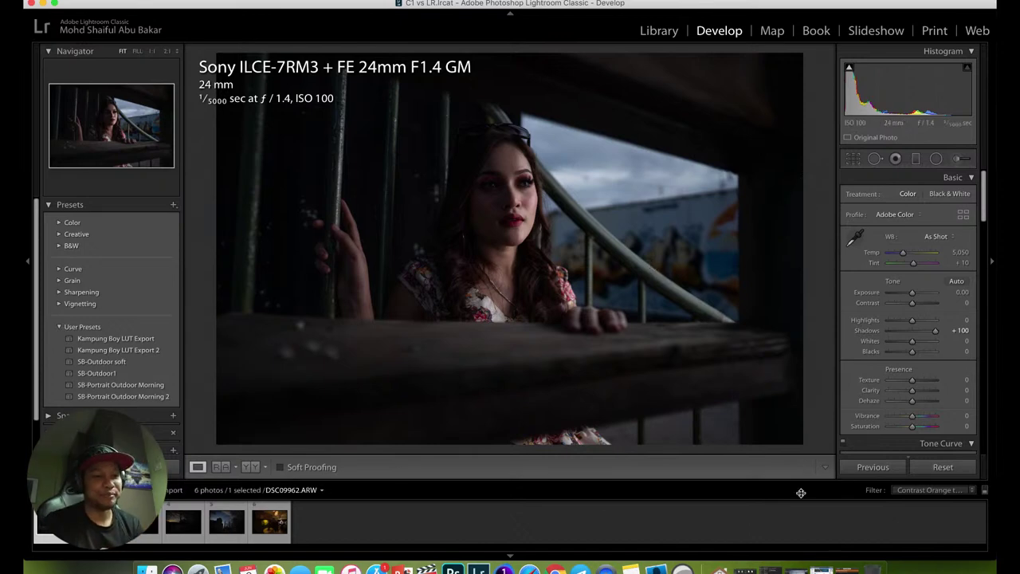
Switch to Capture One and open the same portrait photo, DSC09962.ARW.
click(794, 560)
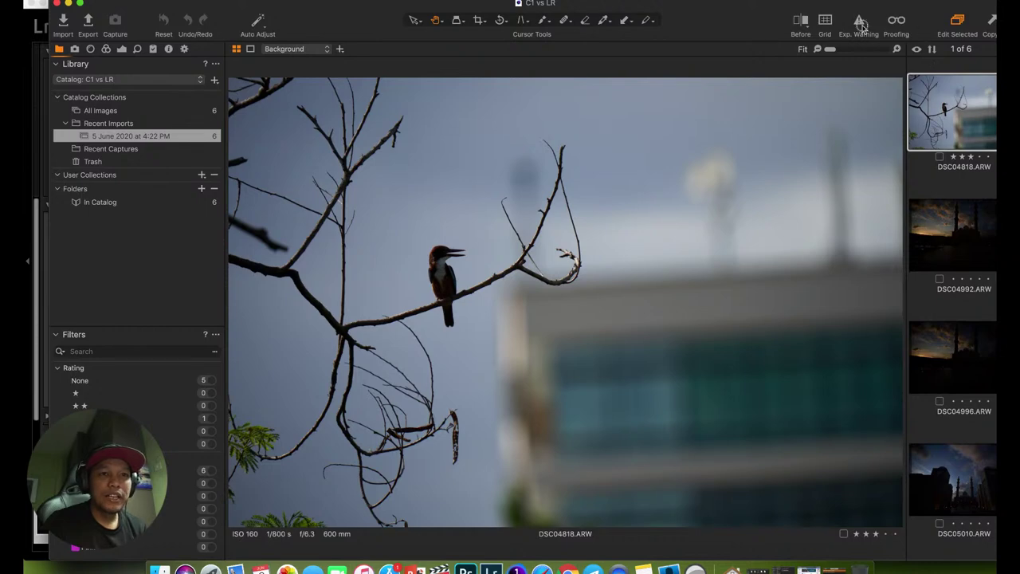
scroll(969, 190, up, 1)
scroll(957, 319, down, 5)
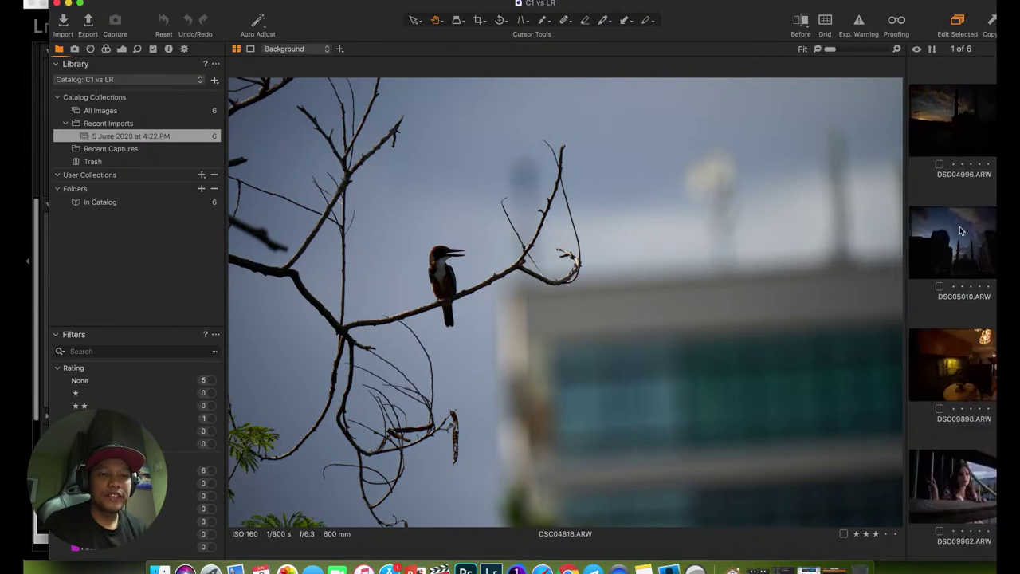
click(941, 514)
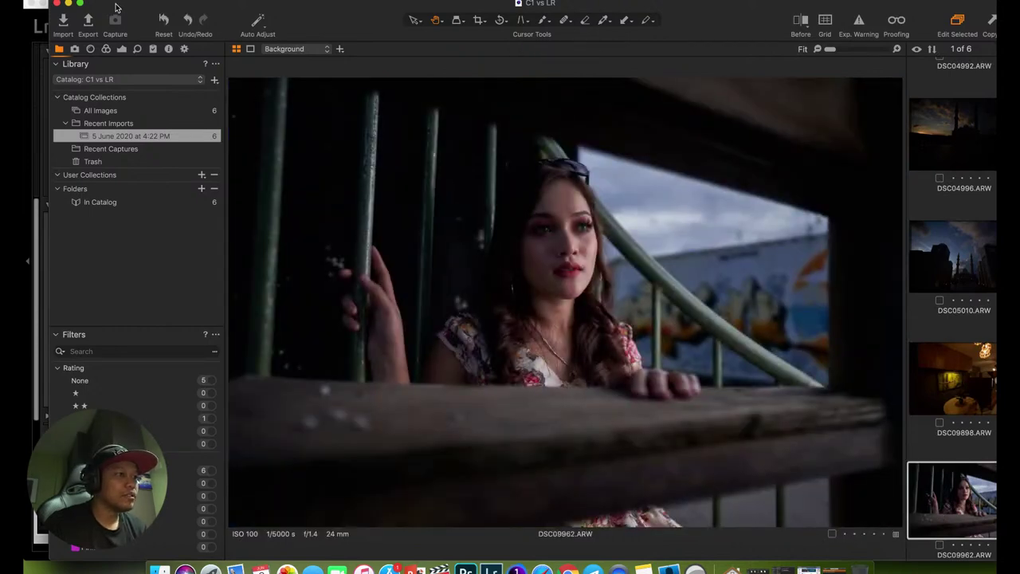
Reset the portrait's adjustments and set the High Dynamic Range Shadow value to 100.
click(163, 20)
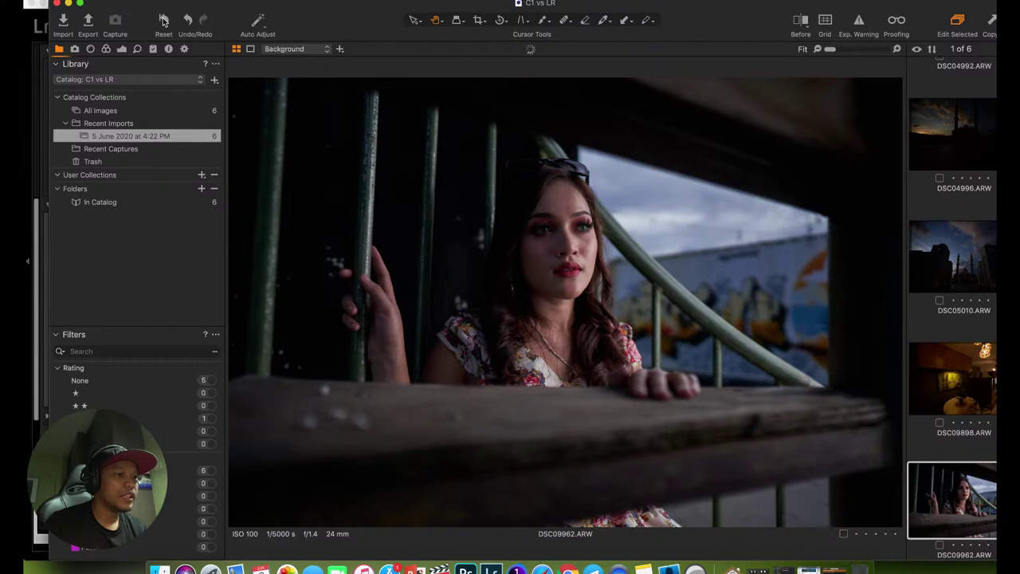
click(122, 49)
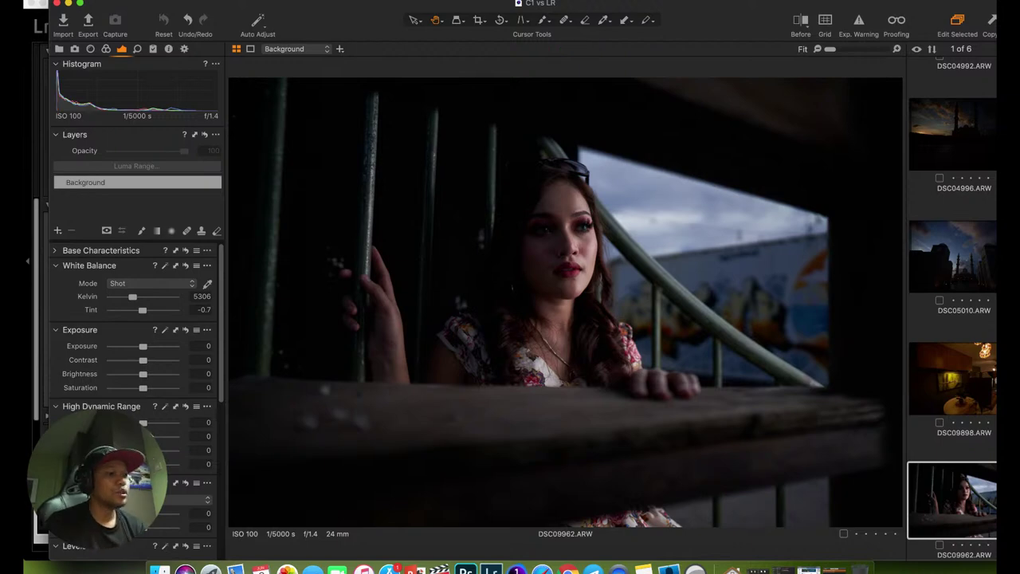
drag(143, 436, 217, 435)
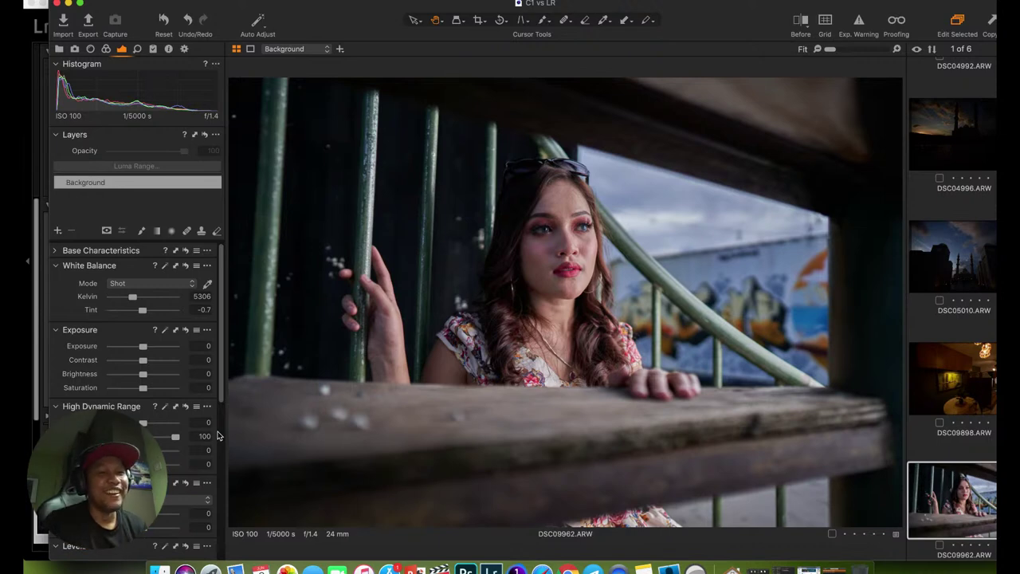
Examine the woman's face, hair and dark background at 100% for recovered shadow detail.
click(499, 279)
drag(542, 268, 575, 337)
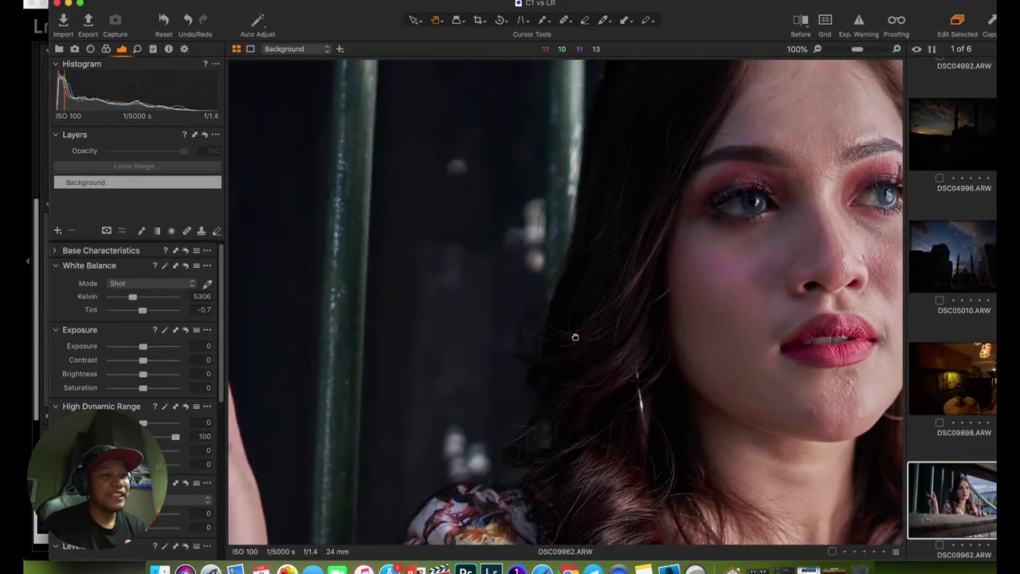
scroll(575, 337, up, 5)
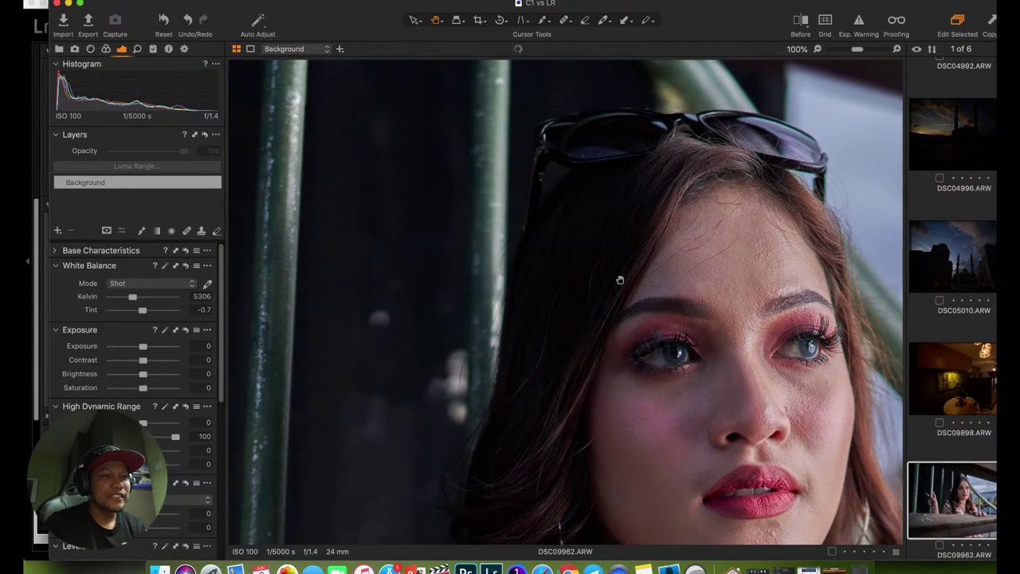
drag(621, 279, 515, 346)
drag(523, 296, 546, 219)
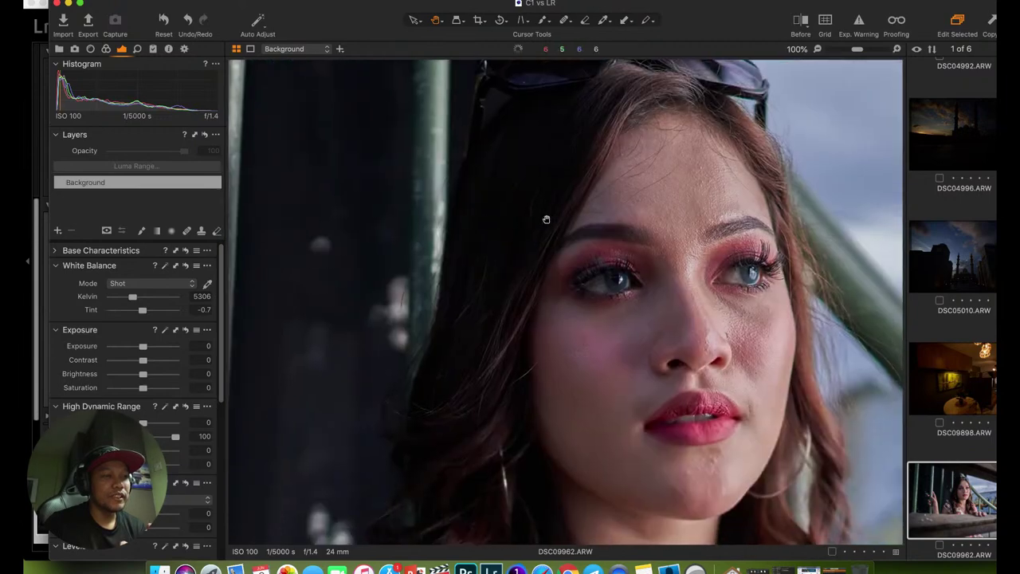
scroll(546, 219, down, 3)
scroll(539, 210, down, 1)
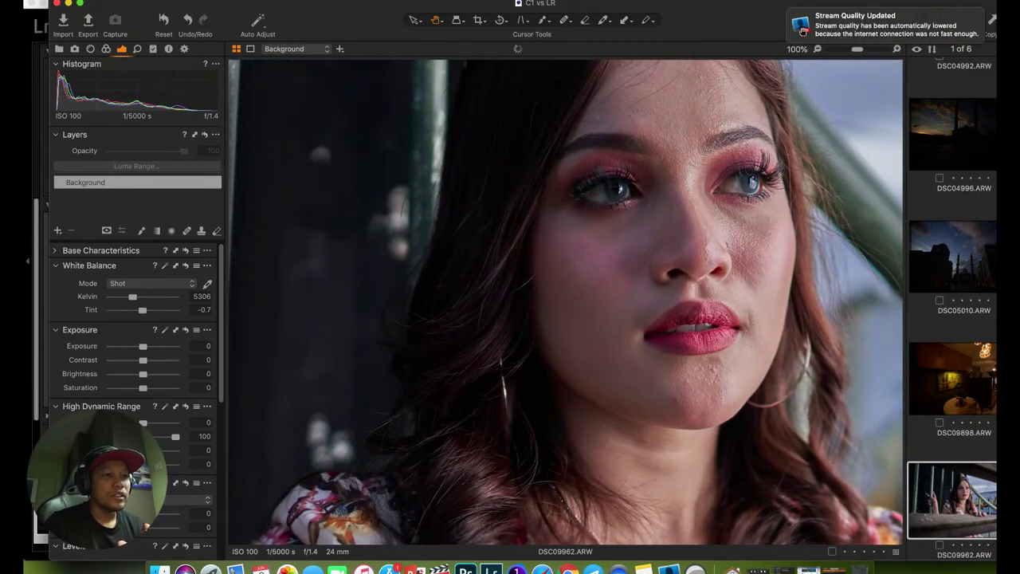
scroll(531, 212, up, 2)
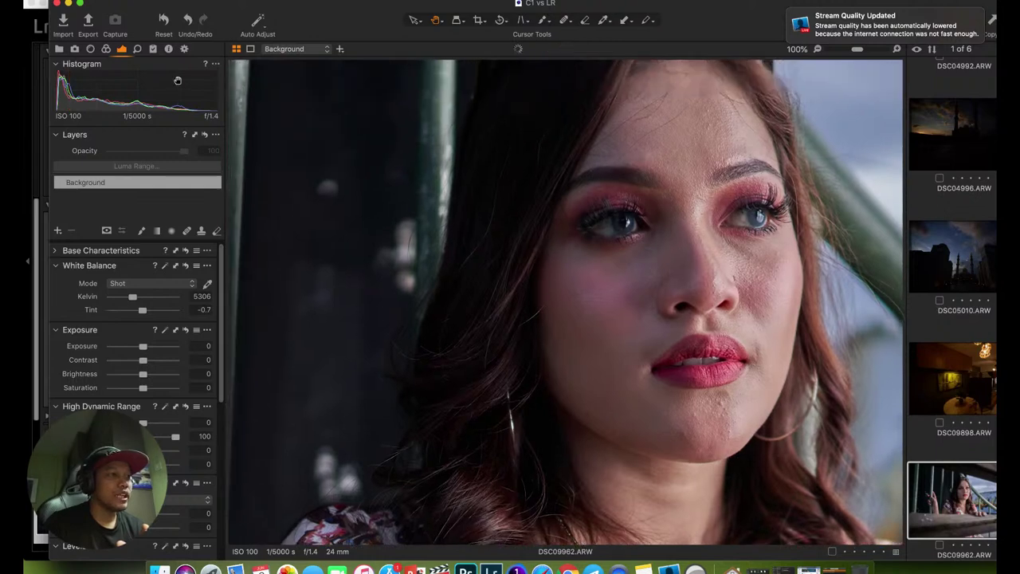
Reset the portrait's adjustments to view the unedited version, and undo that reset.
click(164, 21)
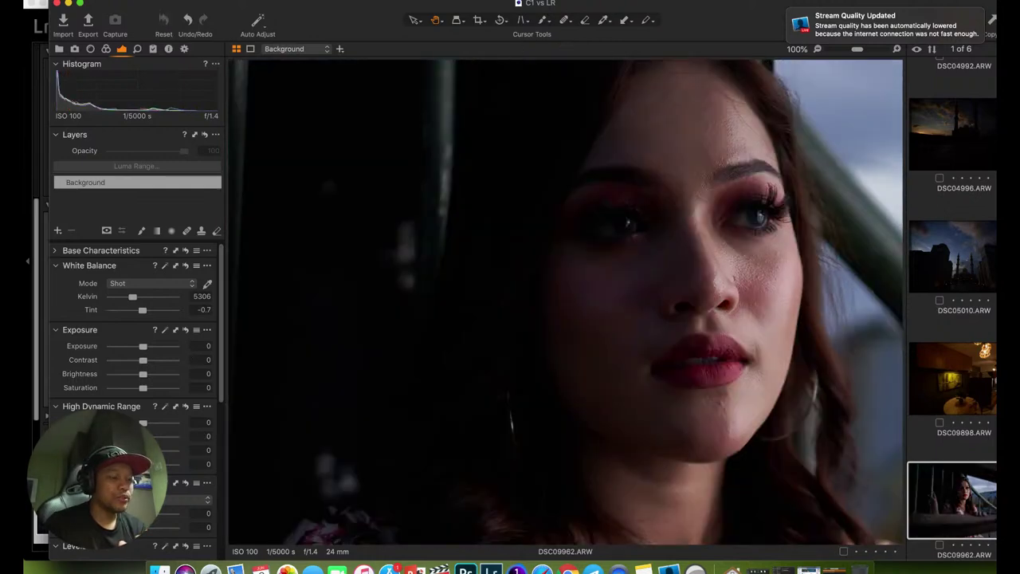
key(super+z)
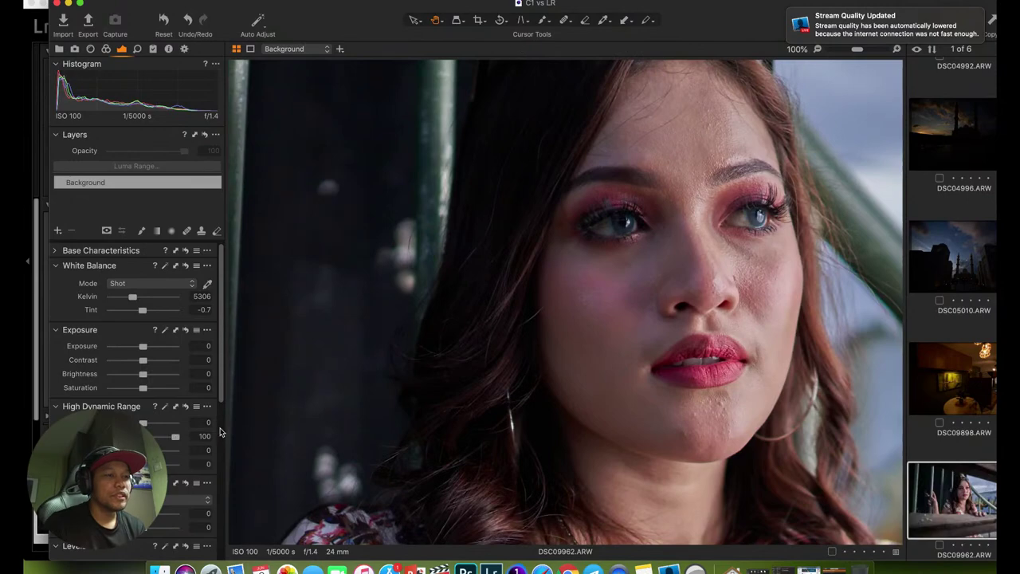
Switch to Lightroom Classic and open the kingfisher photo DSC04818.ARW, fitted in the view.
key(ctrl+Up)
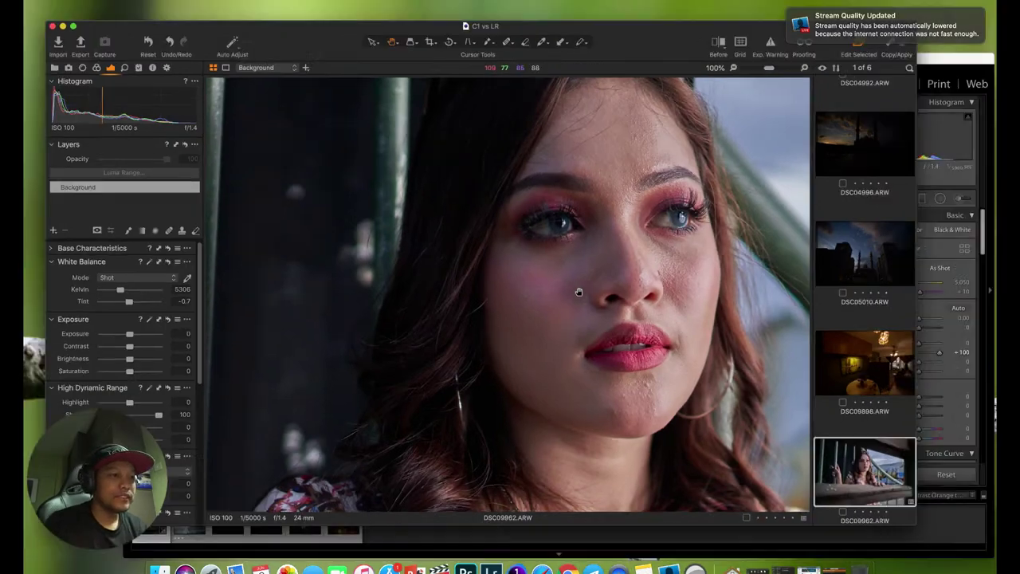
click(666, 311)
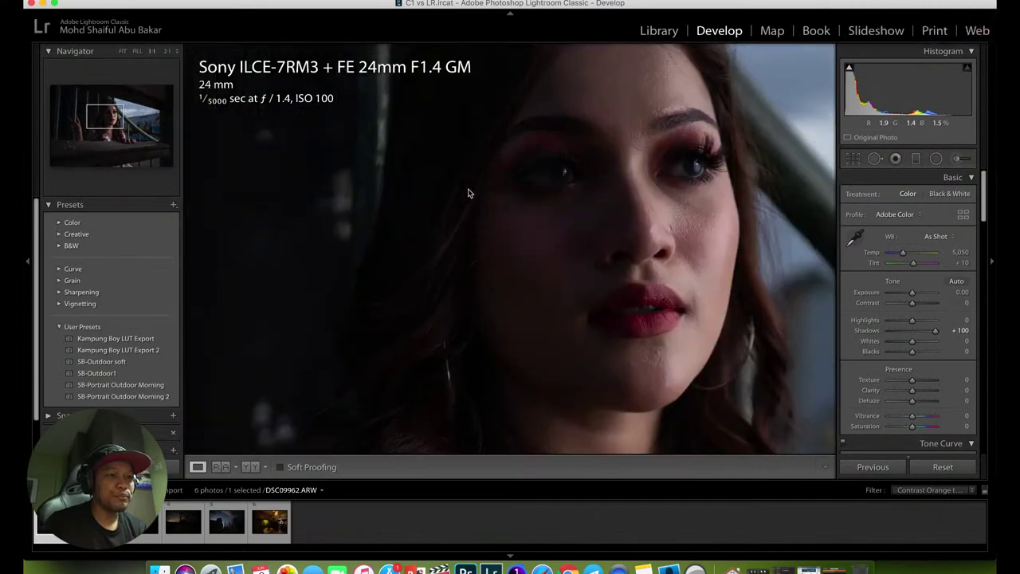
click(471, 194)
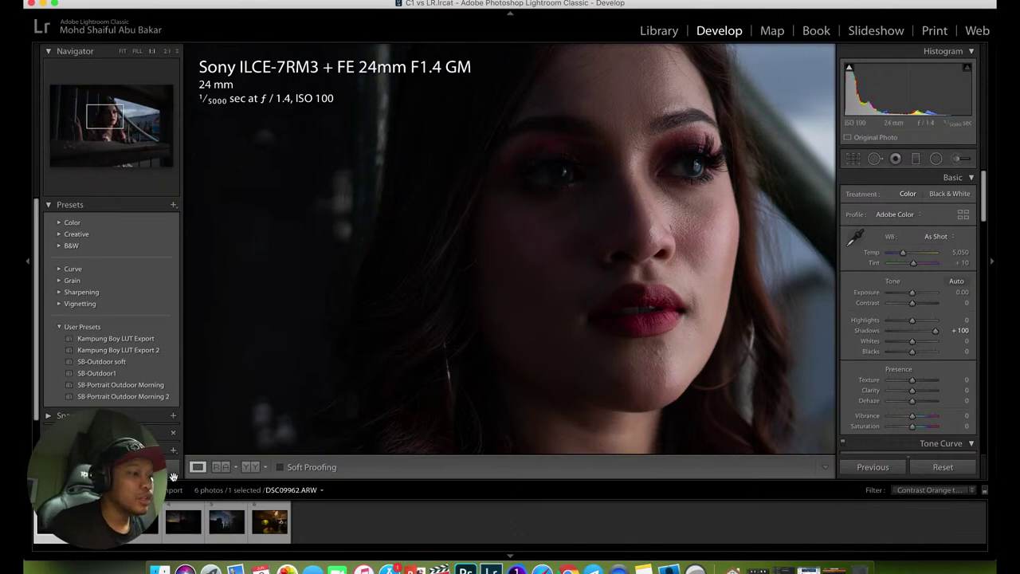
key(Left)
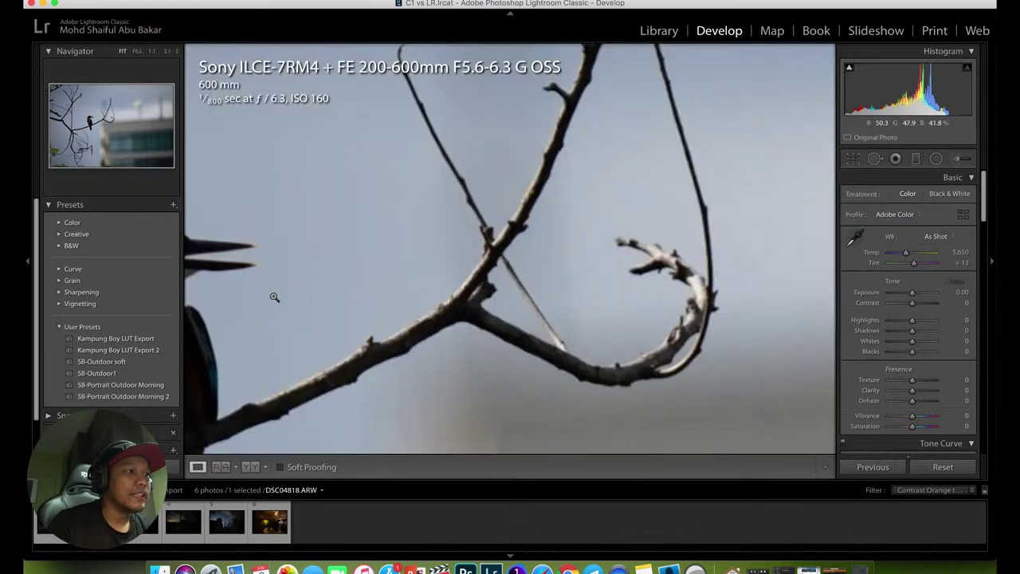
click(267, 176)
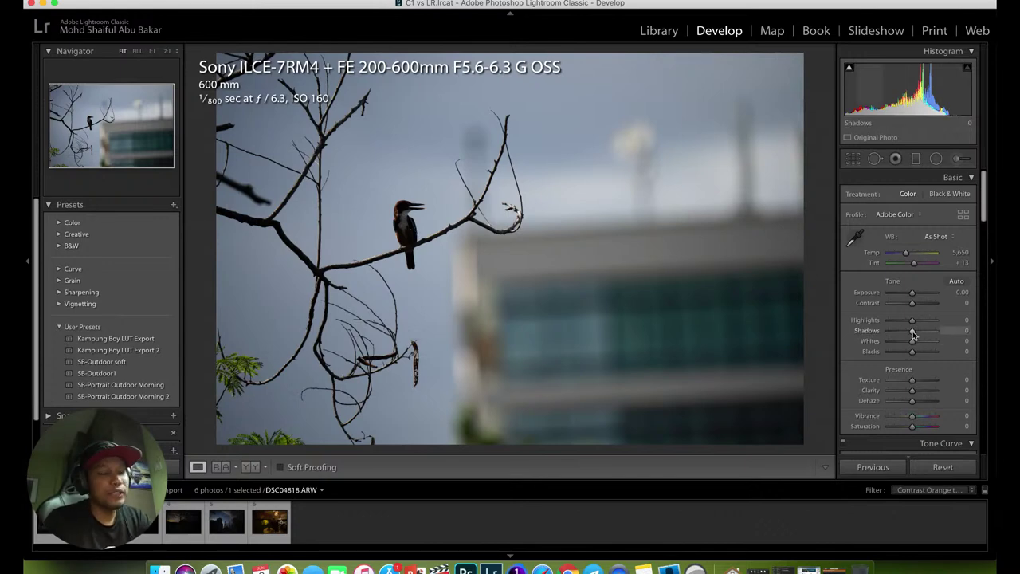
Raise the kingfisher photo's Shadows to +100 and inspect the bird's plumage at 100%.
drag(912, 331, 956, 330)
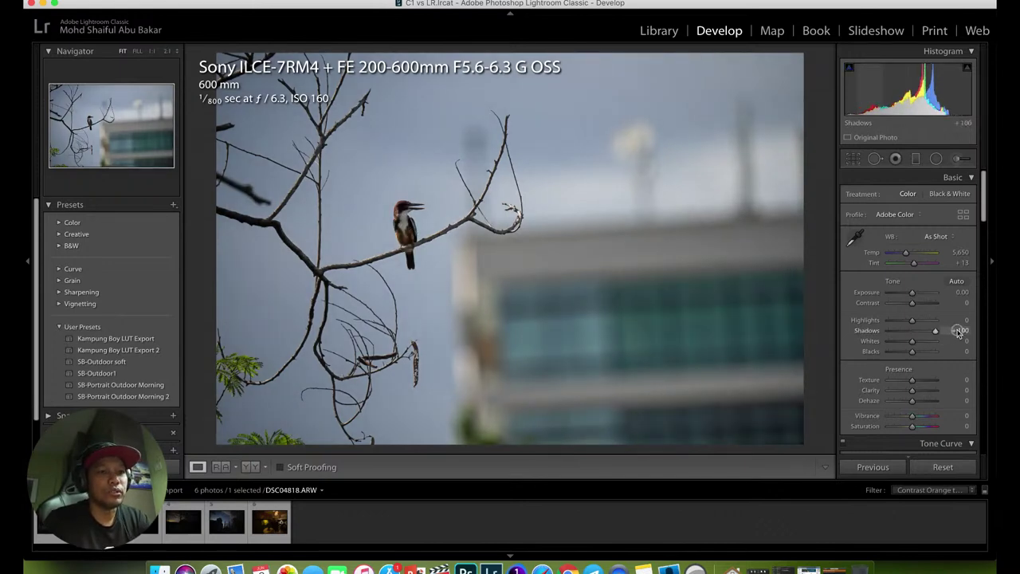
click(417, 225)
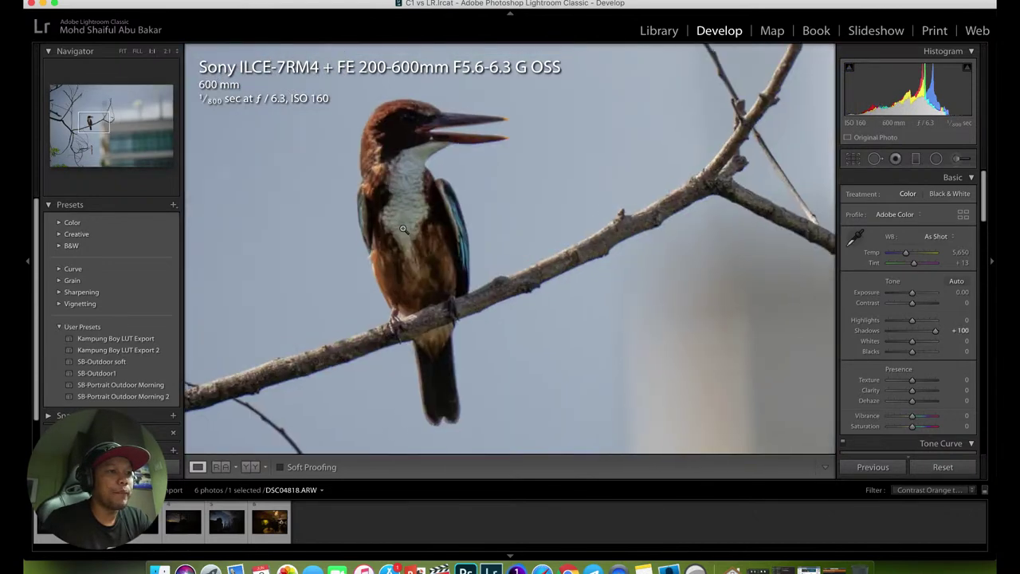
drag(417, 226, 394, 279)
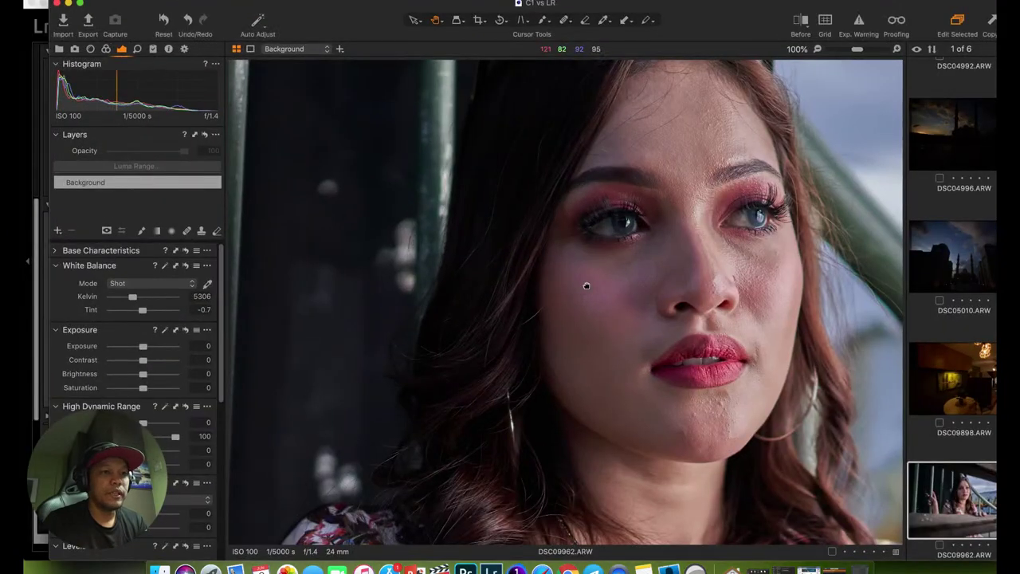
Switch to Capture One and open the same kingfisher photo, DSC04818.ARW.
click(603, 296)
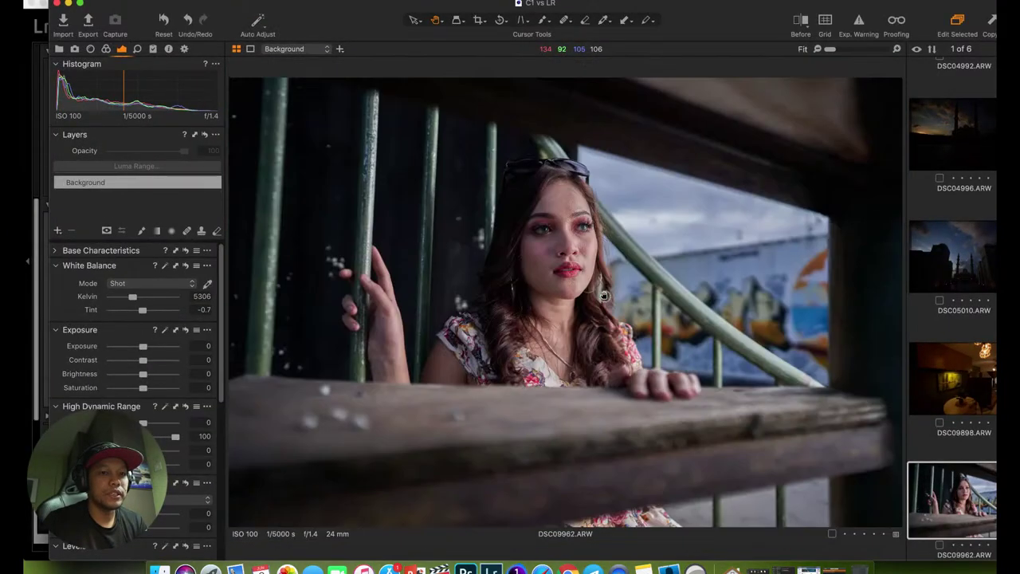
scroll(951, 367, up, 3)
scroll(950, 362, up, 2)
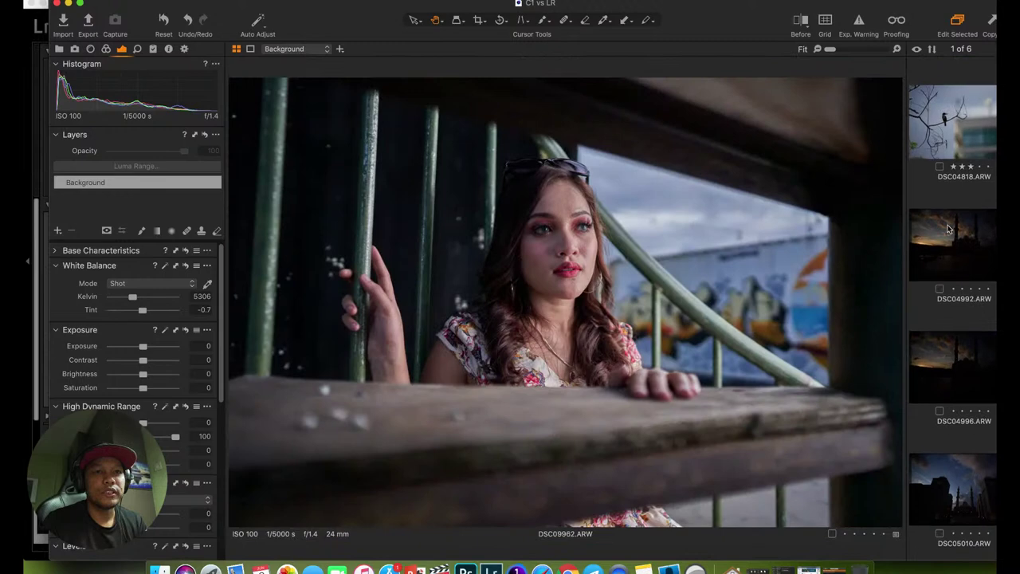
click(953, 111)
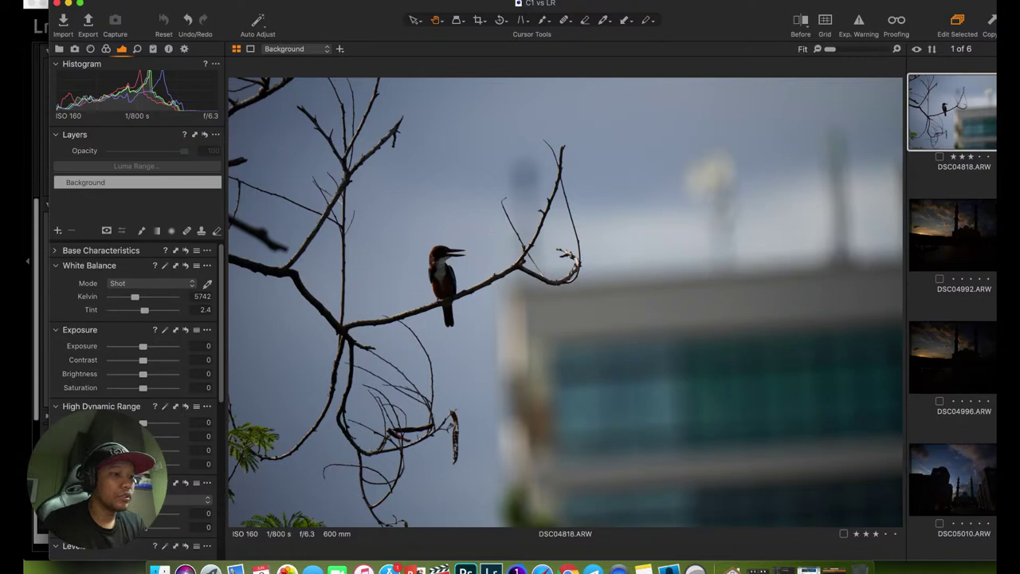
Set the kingfisher photo's High Dynamic Range Shadow to 100 and inspect the bird at 100%.
drag(143, 436, 181, 437)
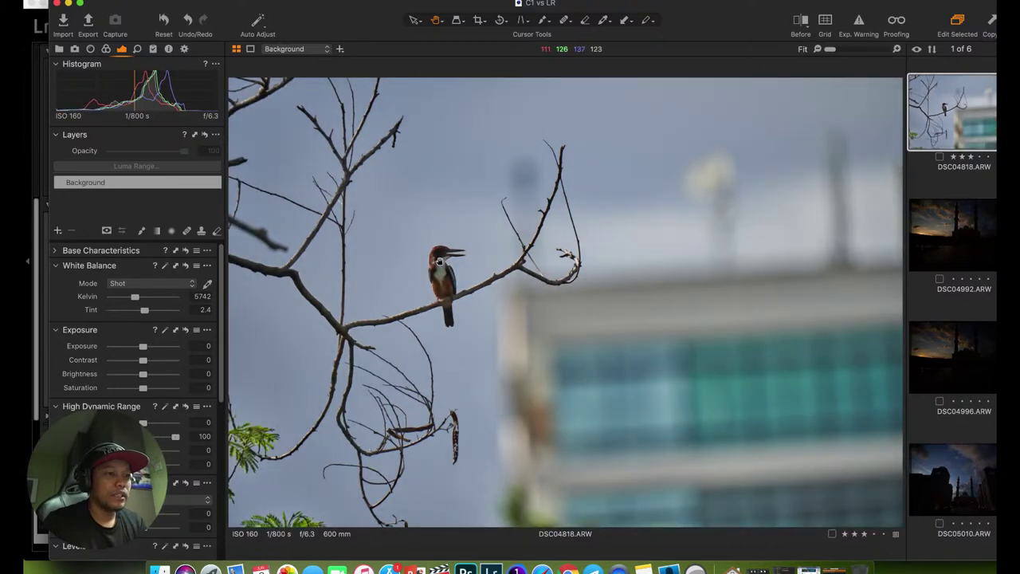
click(439, 262)
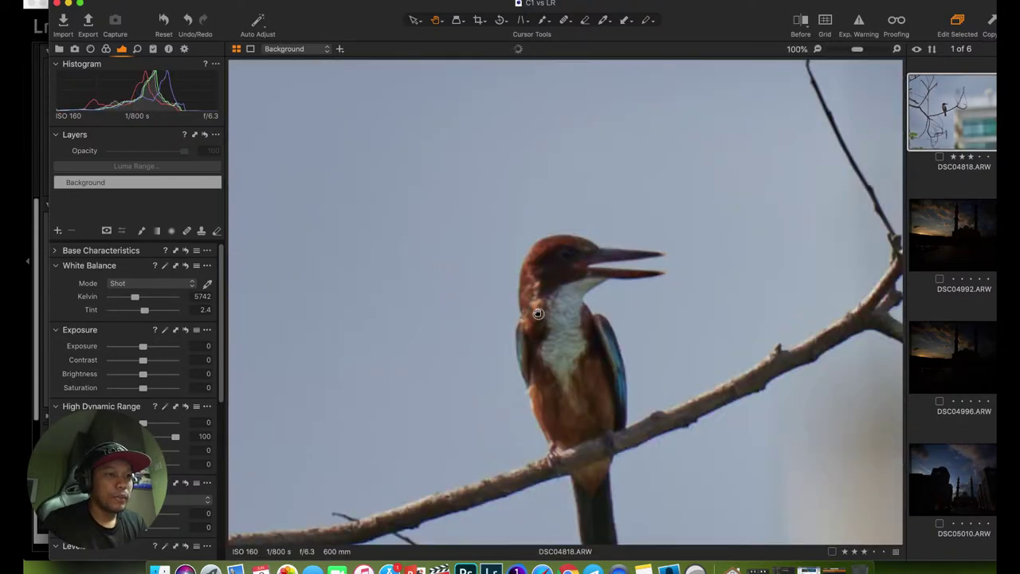
drag(538, 313, 440, 284)
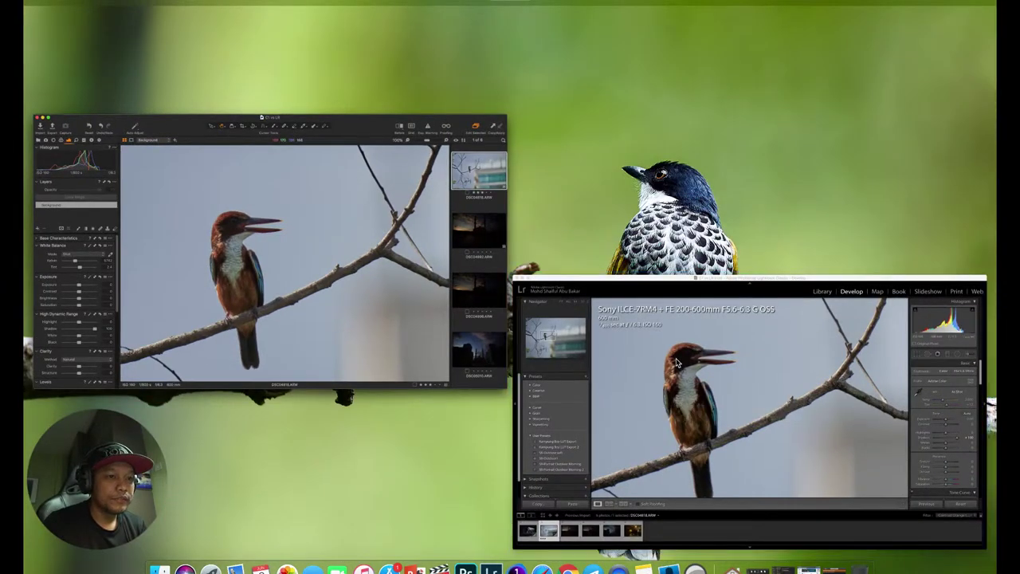
Switch to Lightroom Classic and open the dark mosque photo DSC04992.ARW, fitted in the view.
click(749, 398)
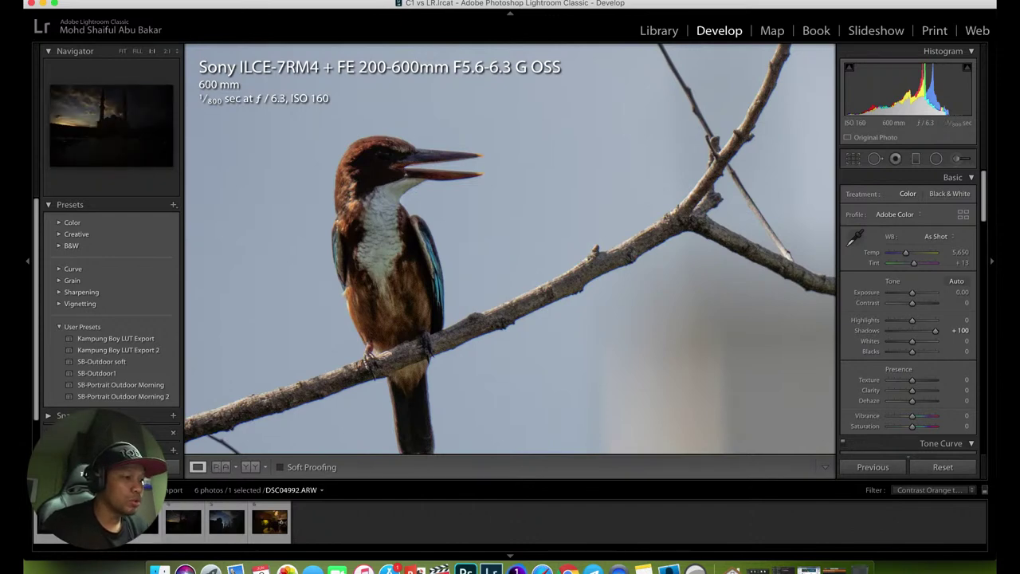
click(119, 522)
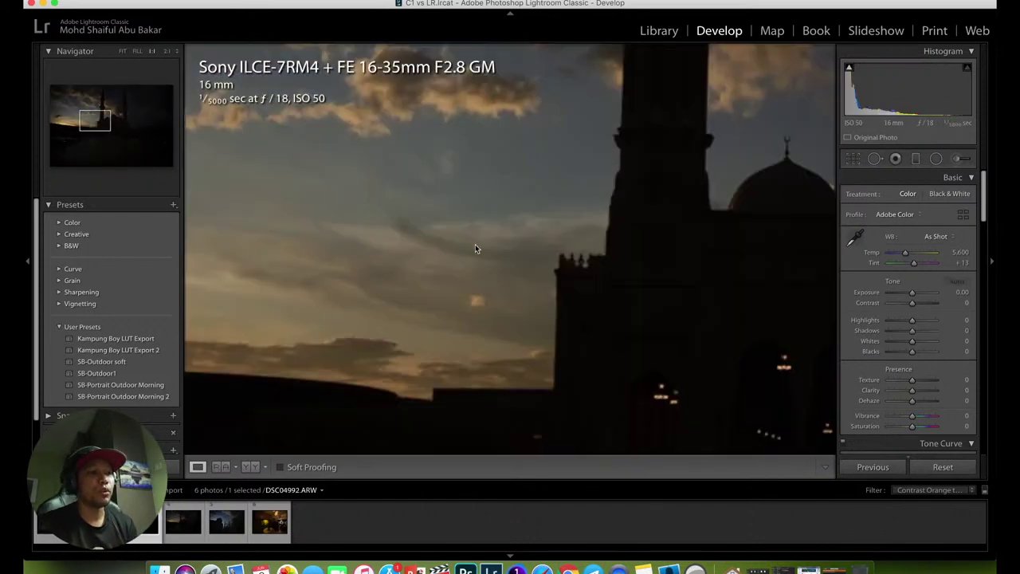
click(483, 230)
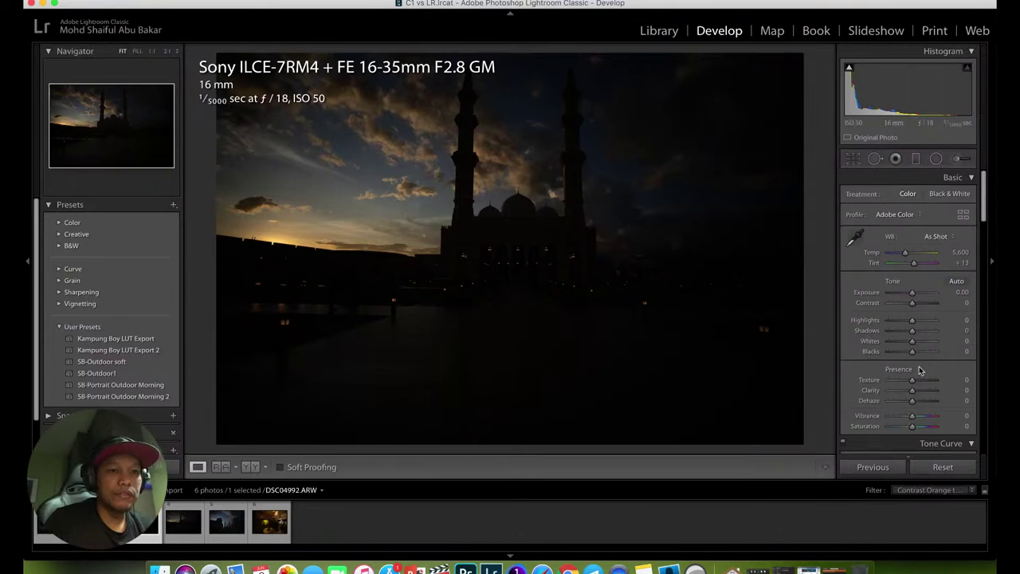
Set the mosque photo's Shadows to +100 and Highlights to -100.
drag(912, 330, 952, 335)
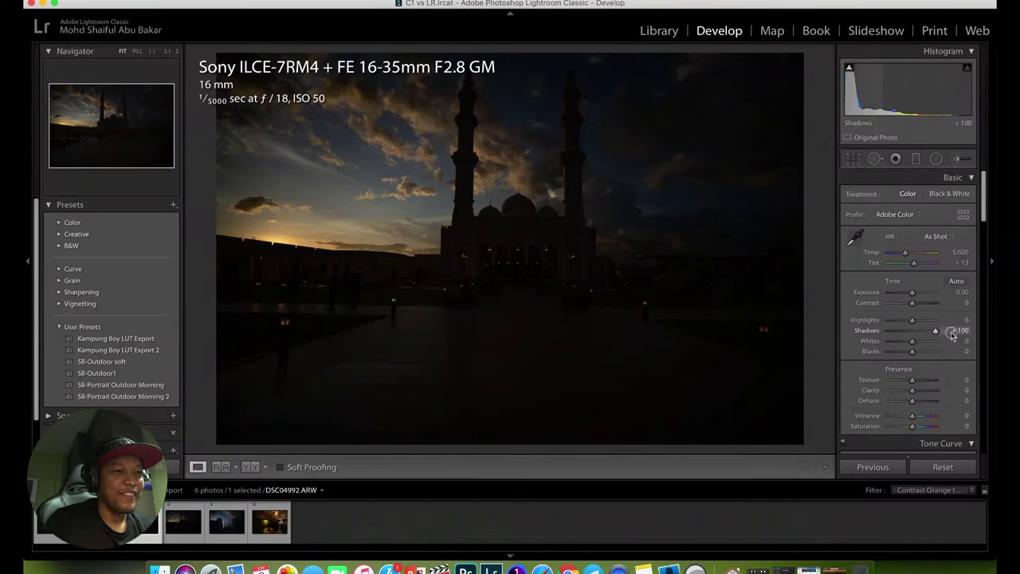
drag(935, 330, 891, 320)
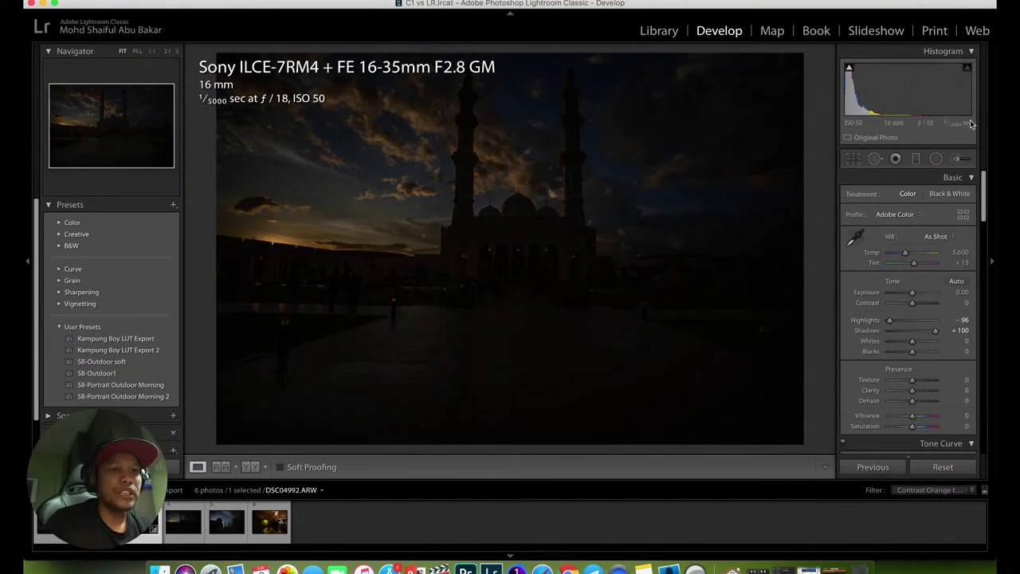
drag(890, 321, 946, 334)
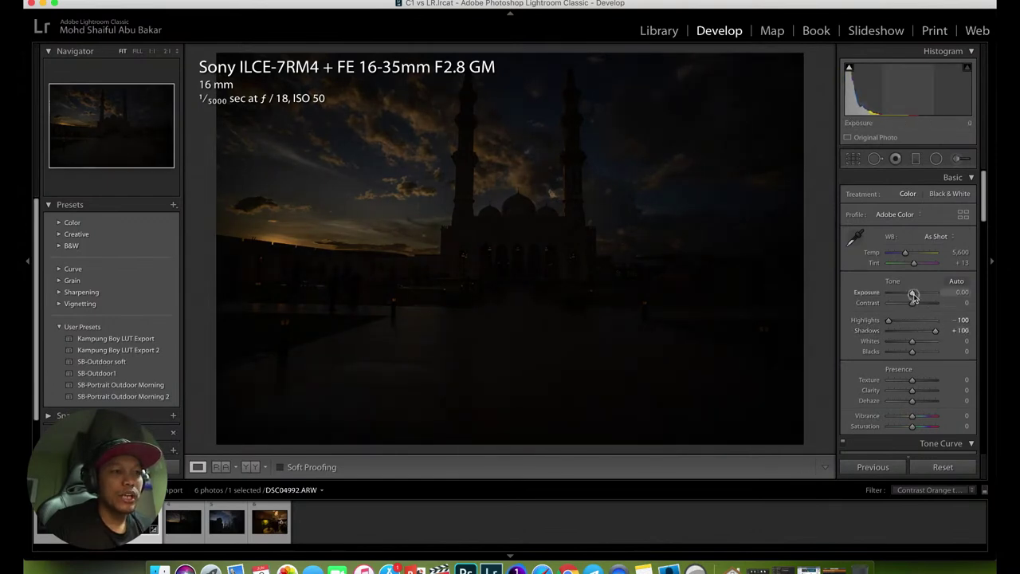
Raise the mosque photo's Exposure to +2.10.
drag(913, 295, 920, 296)
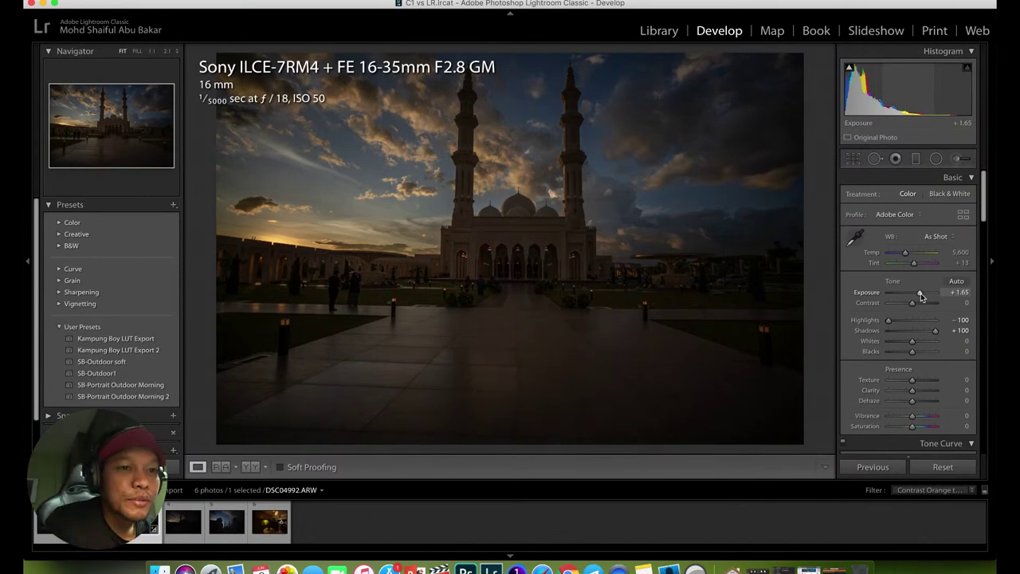
drag(921, 296, 924, 298)
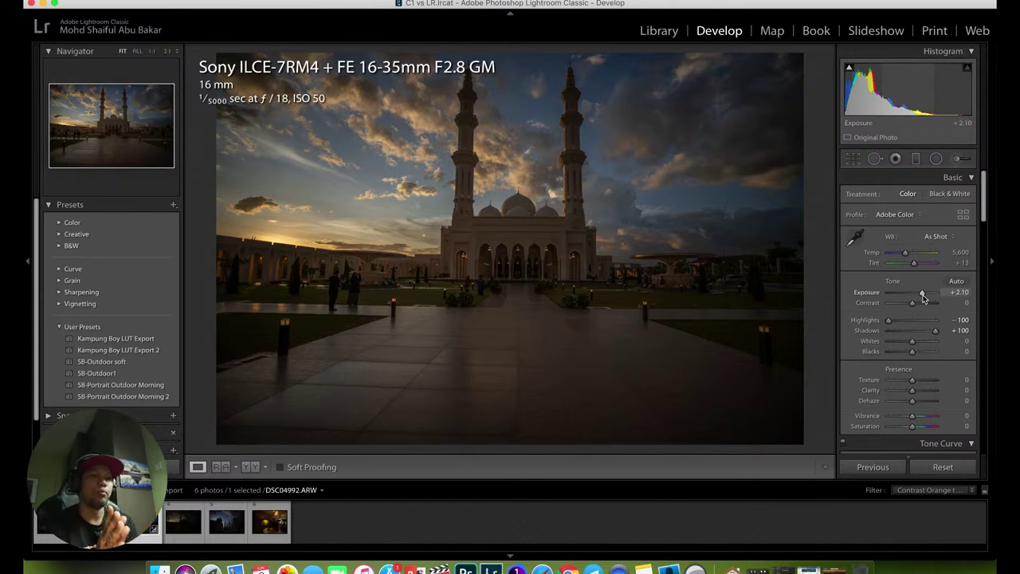
mouse_move(922, 297)
mouse_down()
mouse_move(850, 289)
mouse_move(929, 299)
mouse_up()
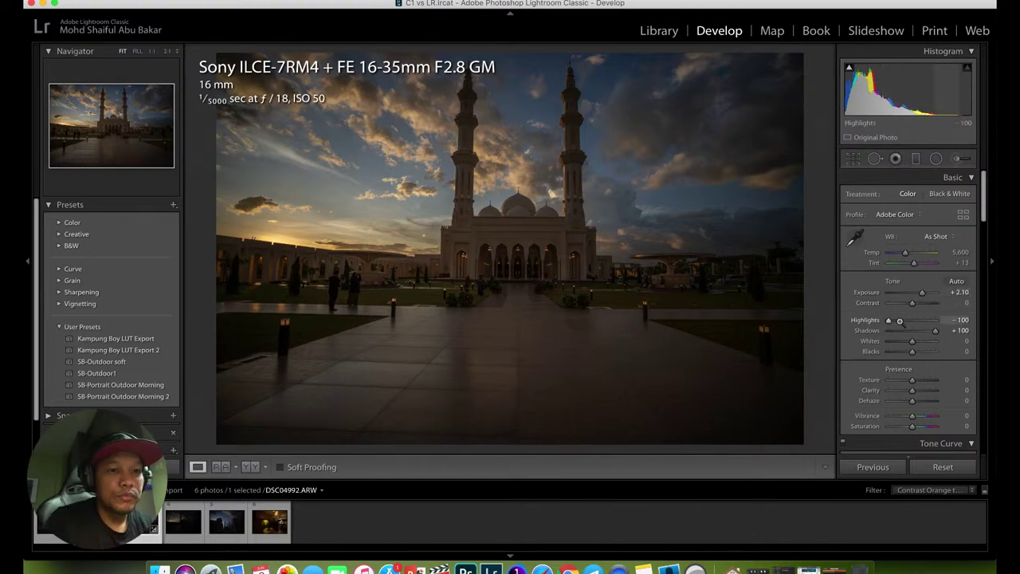
Switch to Capture One and open the same mosque photo, DSC04992.ARW, fitted in the view.
key(ctrl+Up)
click(354, 192)
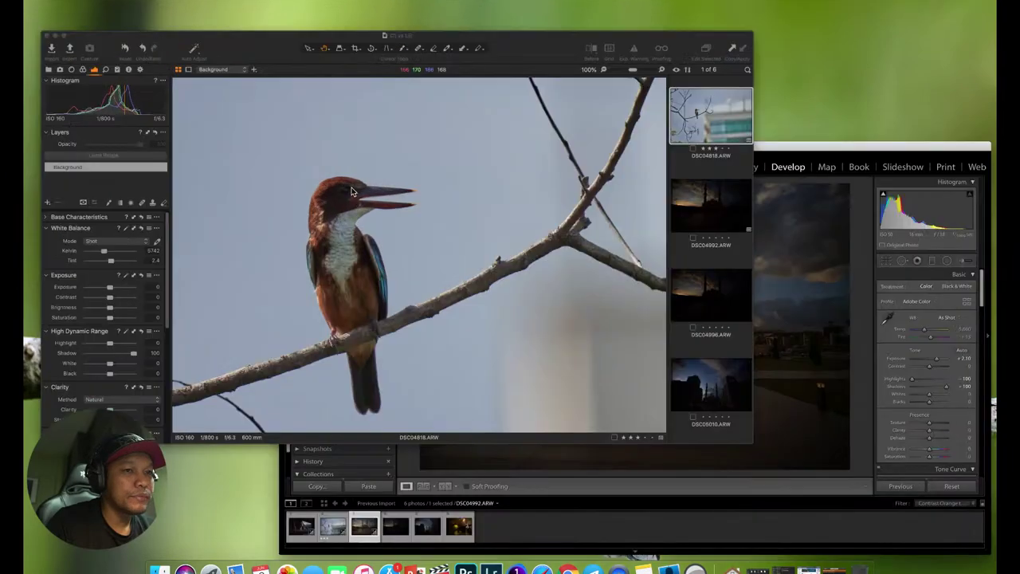
click(948, 246)
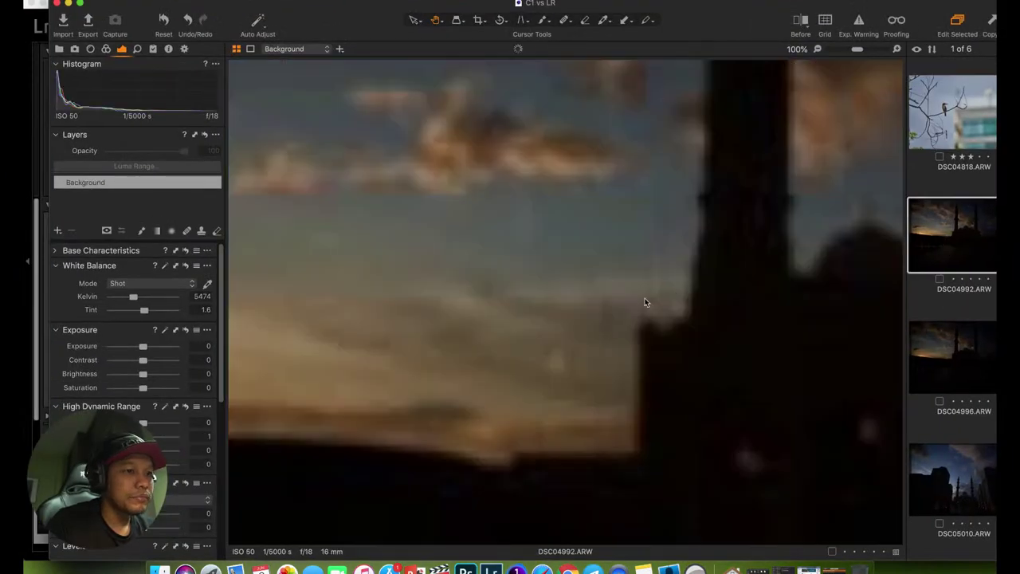
key(super+0)
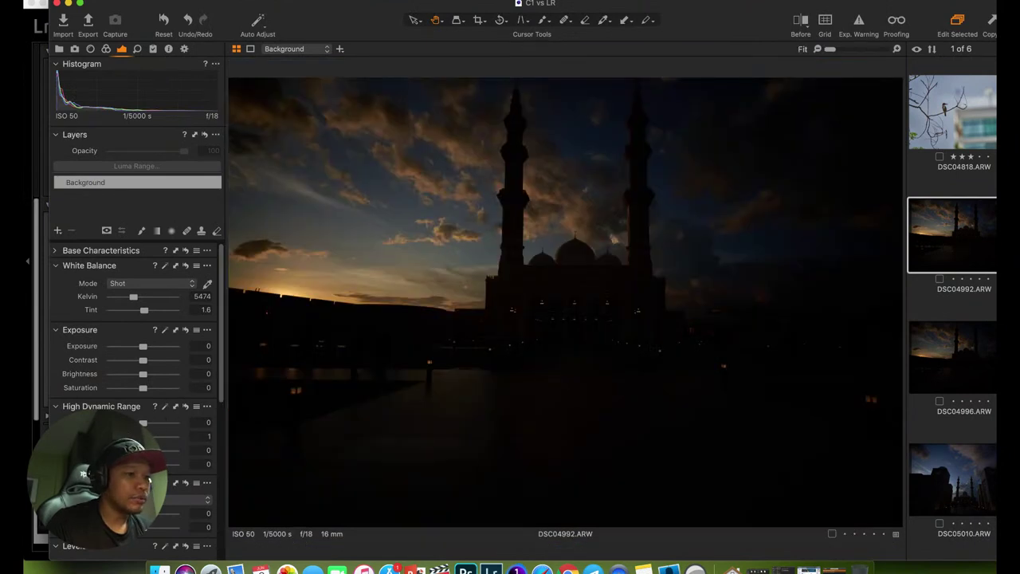
Set the mosque photo's High Dynamic Range Shadow to 100 and Highlight to -100, with Exposure at 0.94.
drag(143, 436, 227, 434)
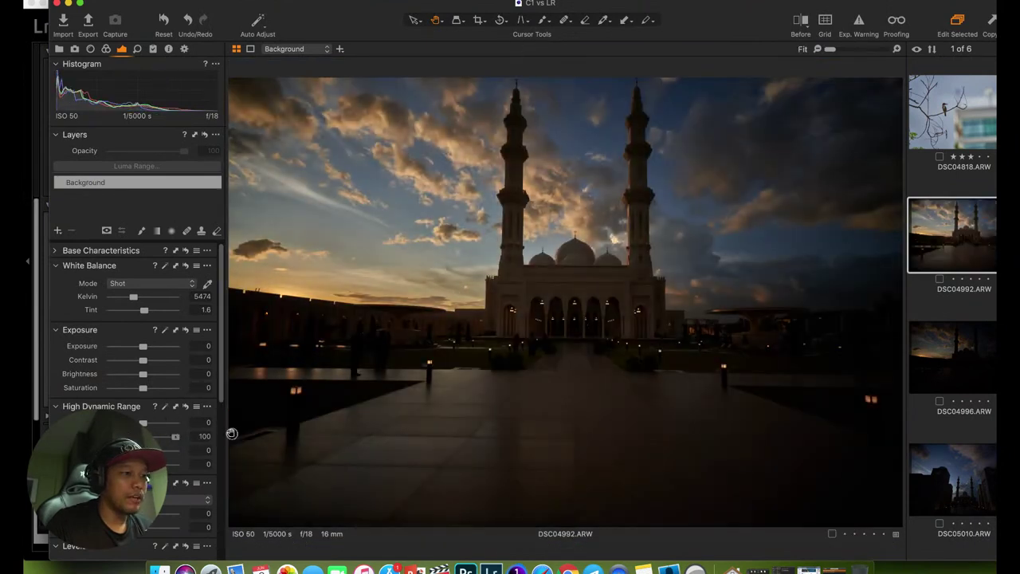
drag(144, 424, 108, 424)
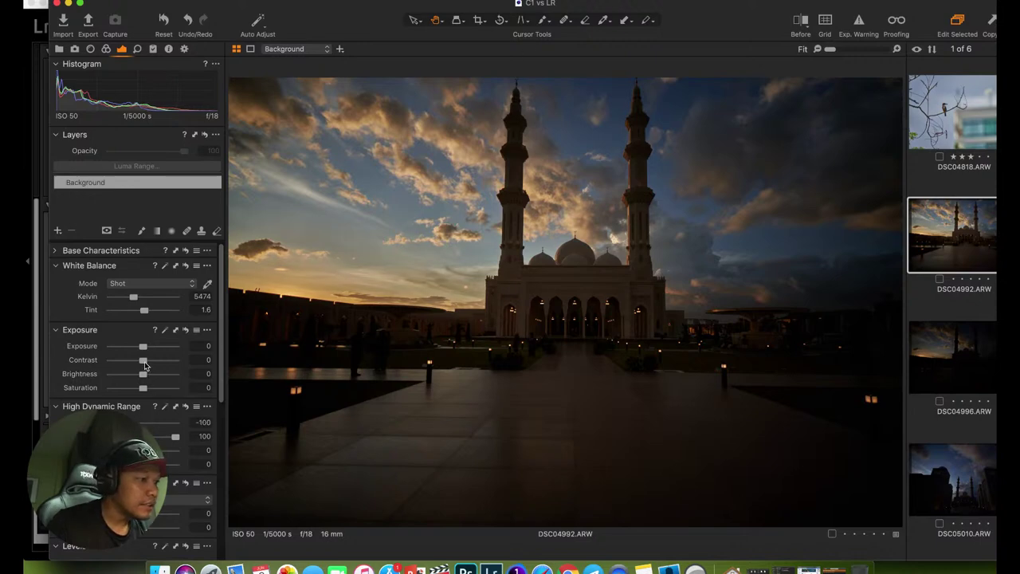
drag(144, 351, 151, 349)
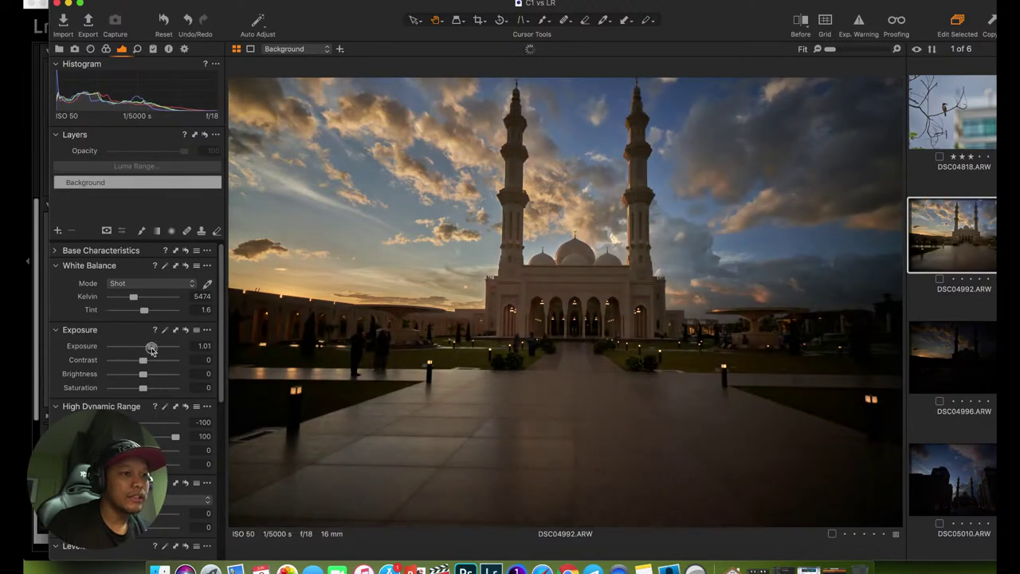
Examine the mosque's domes, arches and minarets at 100% for recovered detail and noise.
double_click(522, 290)
drag(572, 314, 424, 382)
drag(499, 348, 473, 343)
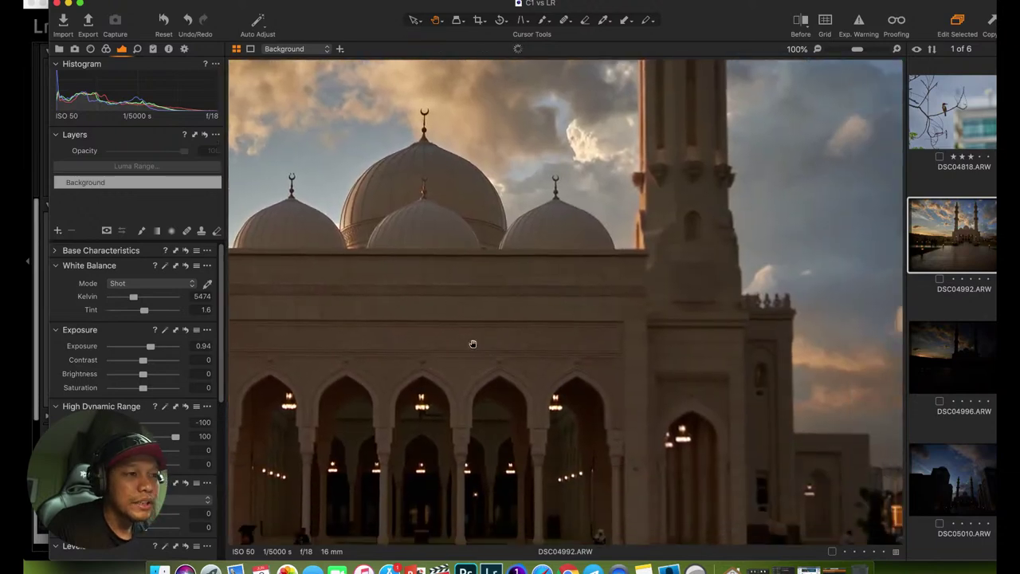
drag(537, 314, 615, 342)
drag(558, 326, 567, 332)
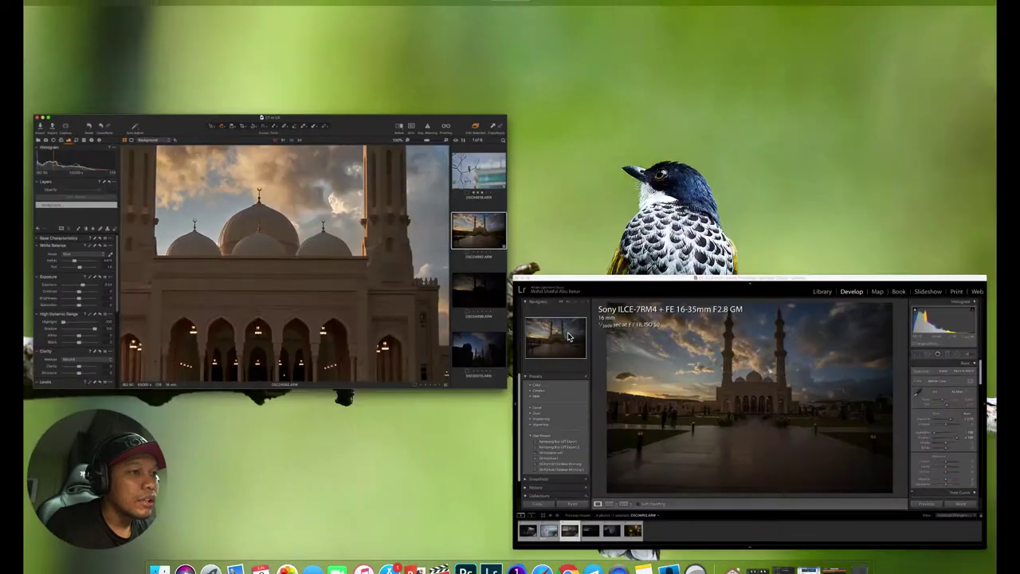
Switch to Lightroom Classic and examine the mosque's arches, domes and minaret at 100% for recovered detail.
click(599, 352)
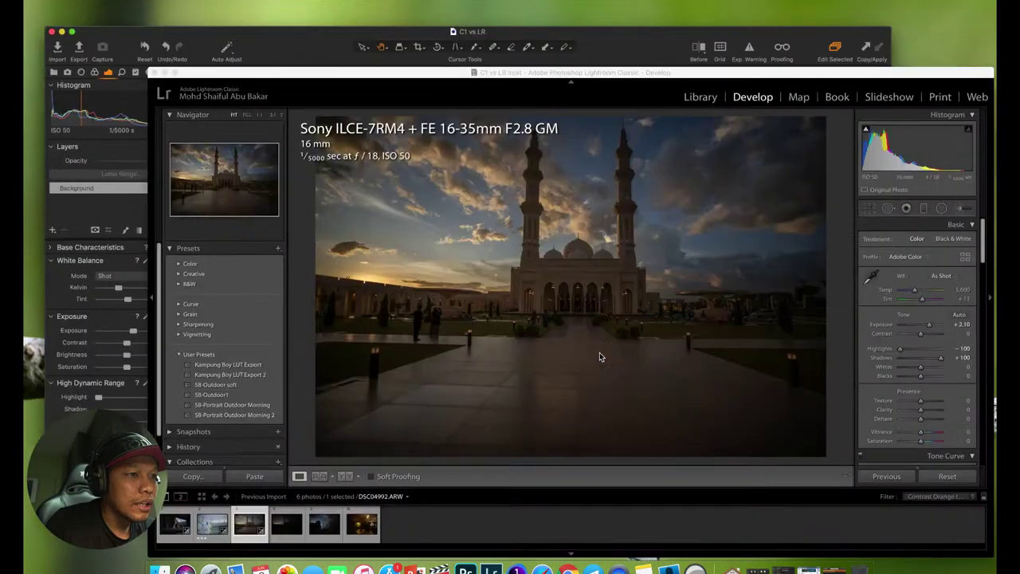
click(493, 234)
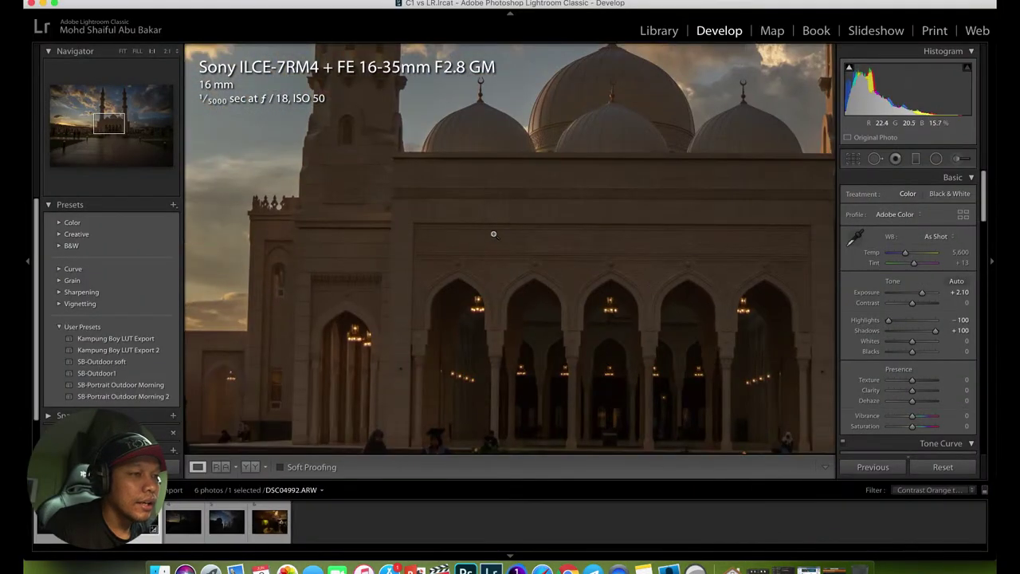
drag(494, 232, 458, 280)
drag(503, 252, 453, 322)
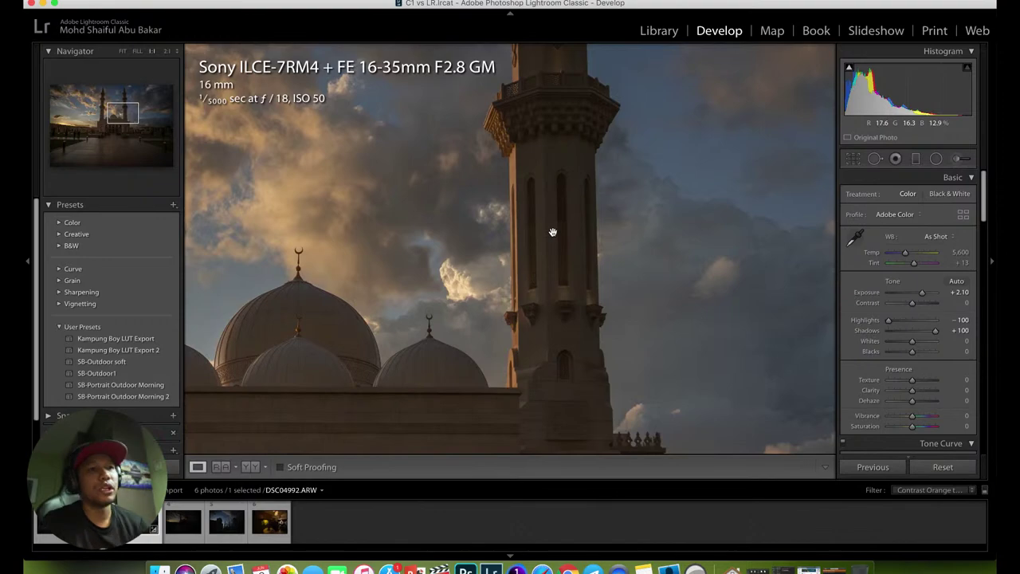
click(455, 252)
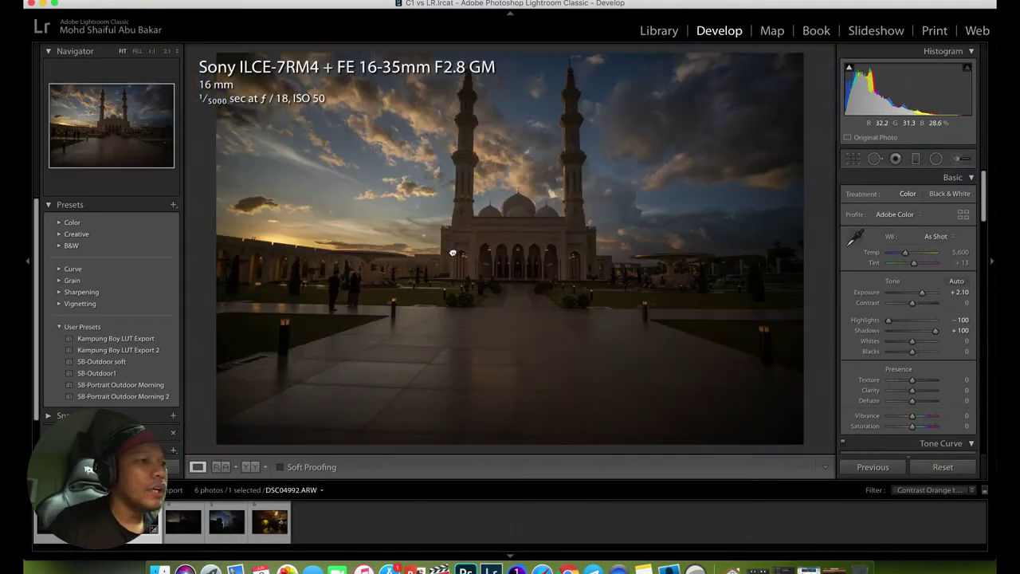
Switch to Capture One and open the dim living-room photo, DSC09898.ARW.
key(ctrl+Up)
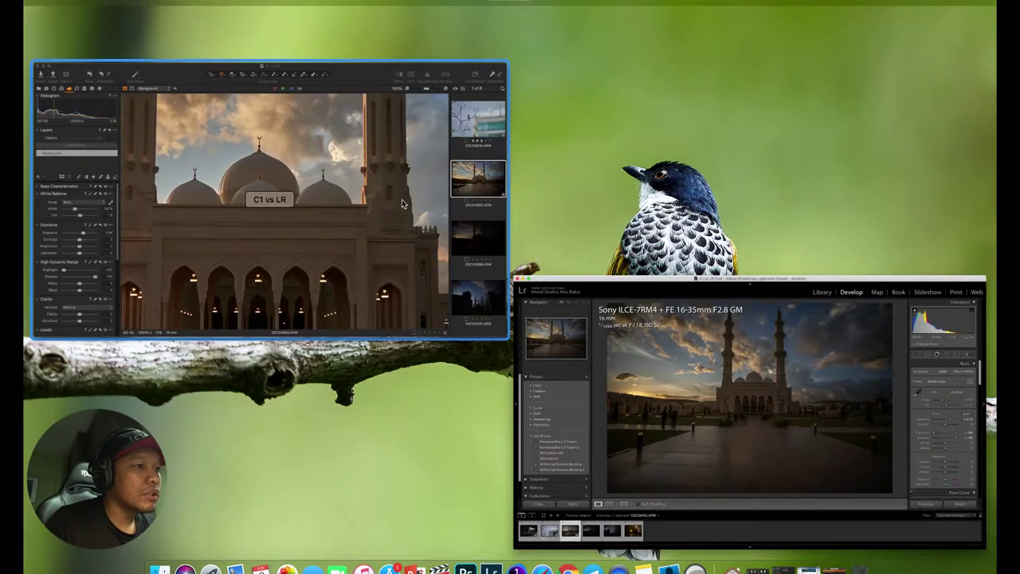
click(367, 211)
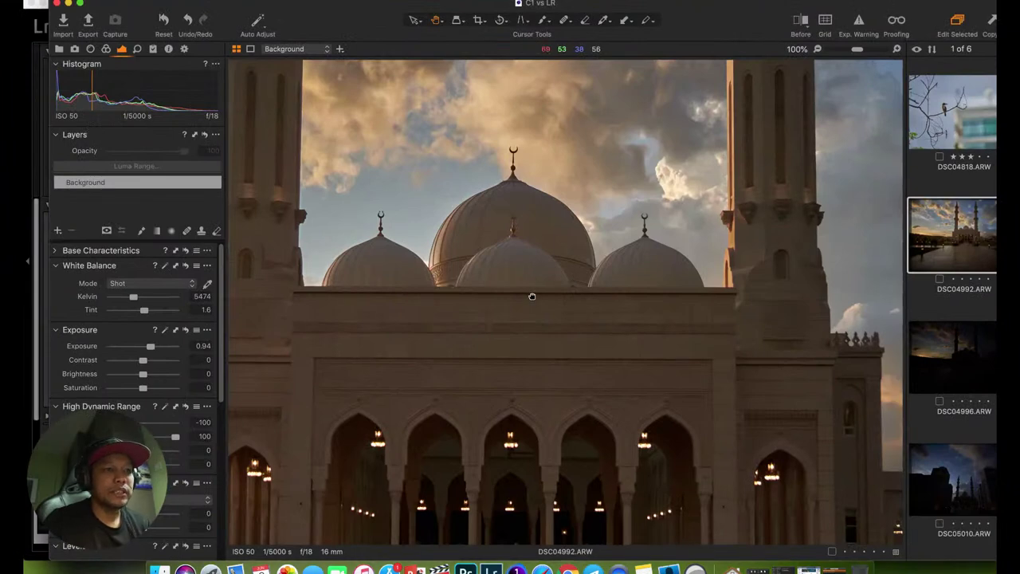
click(532, 297)
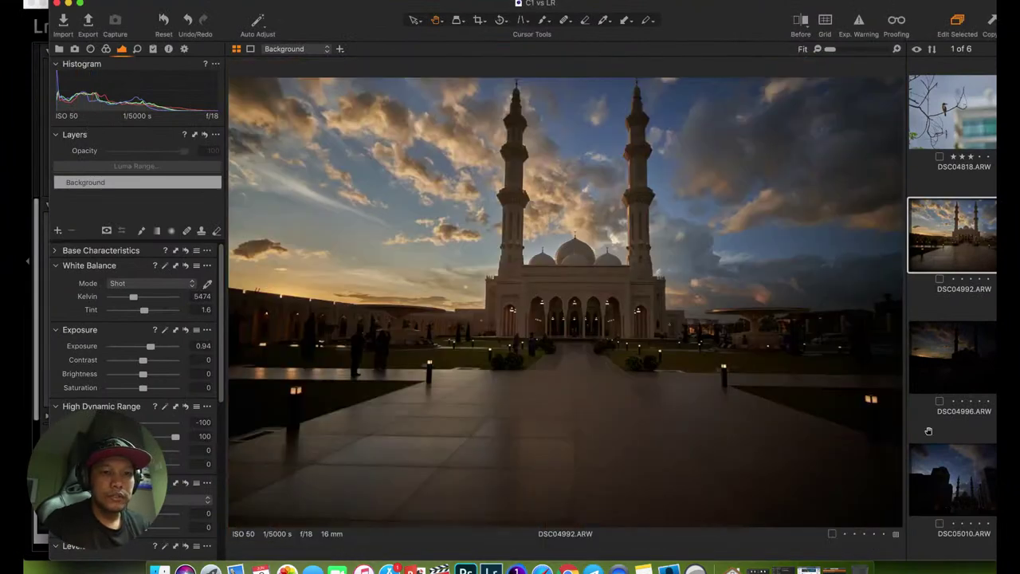
scroll(928, 430, down, 5)
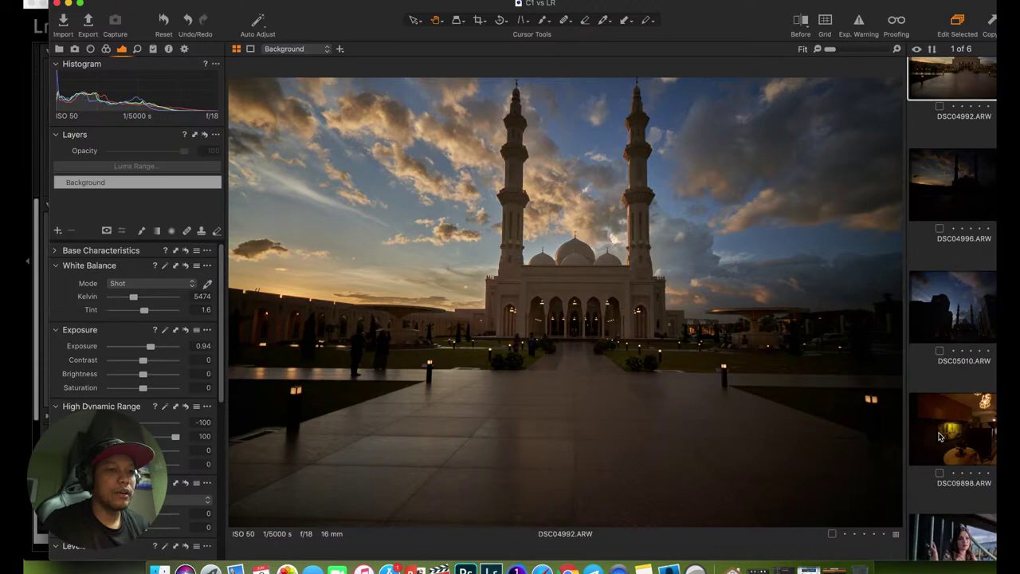
click(940, 437)
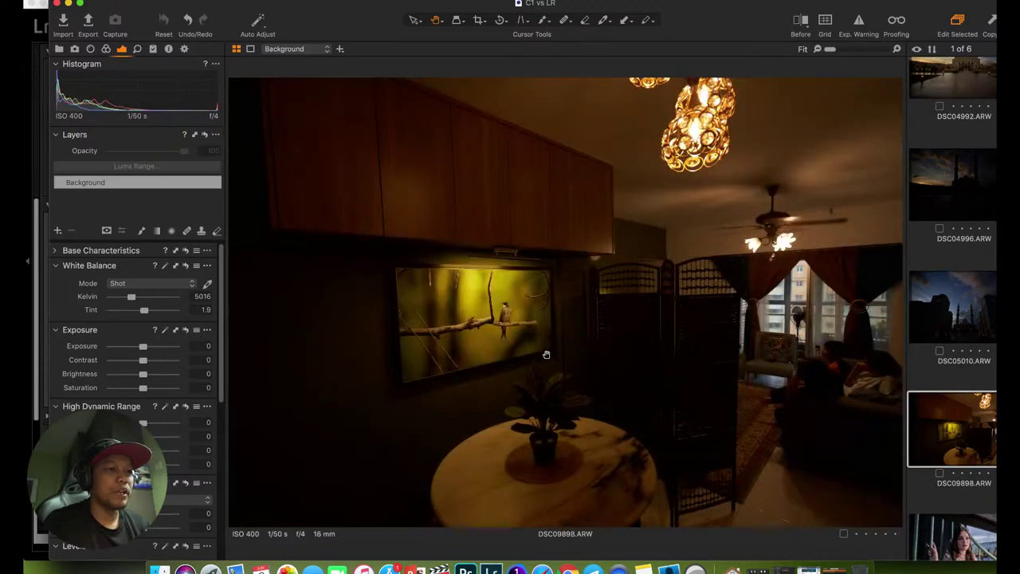
Switch to Lightroom Classic, open the same living-room photo, DSC09898.ARW, and inspect its framed bird picture at 100%.
key(ctrl+Up)
click(673, 335)
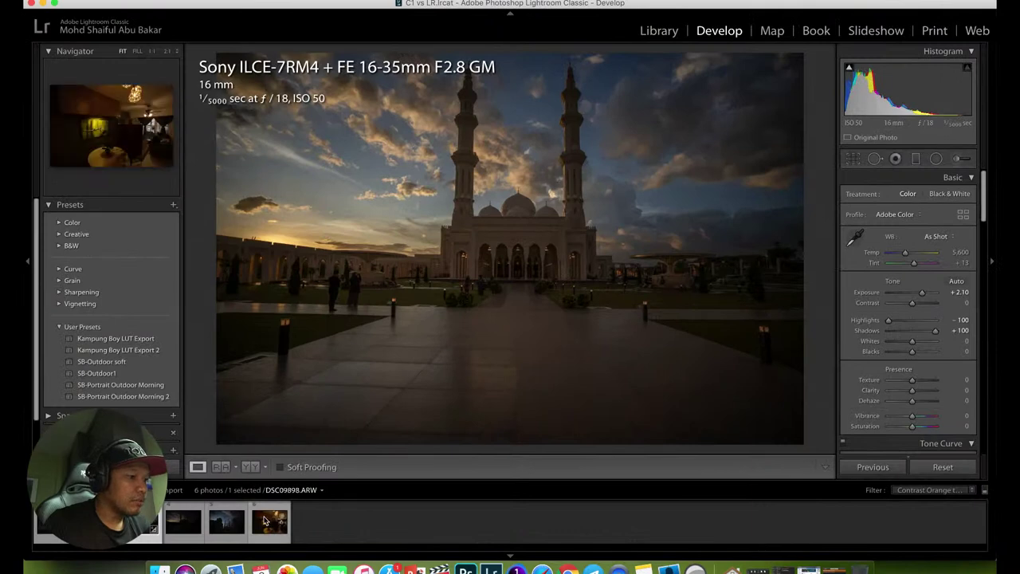
click(266, 521)
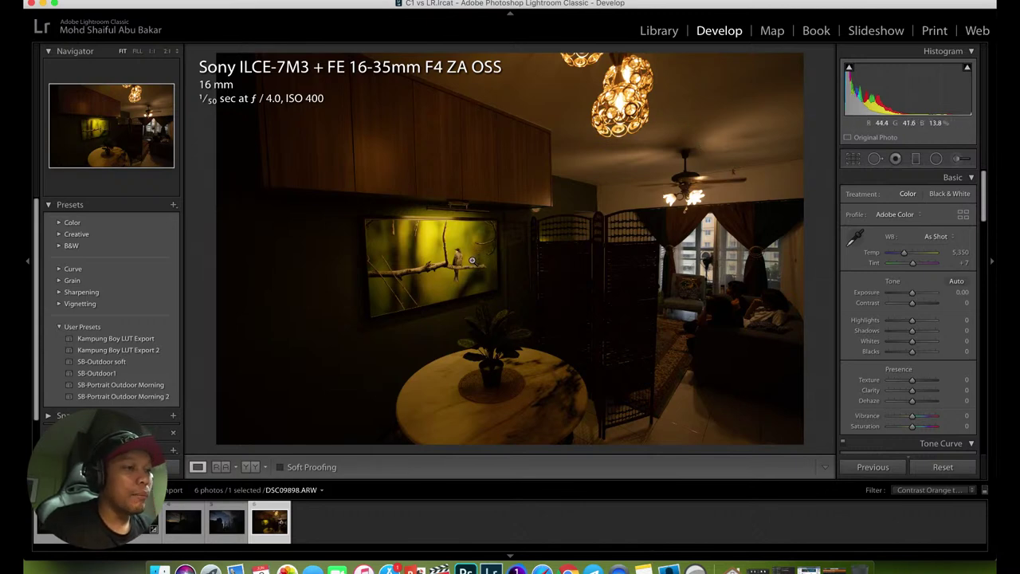
click(456, 260)
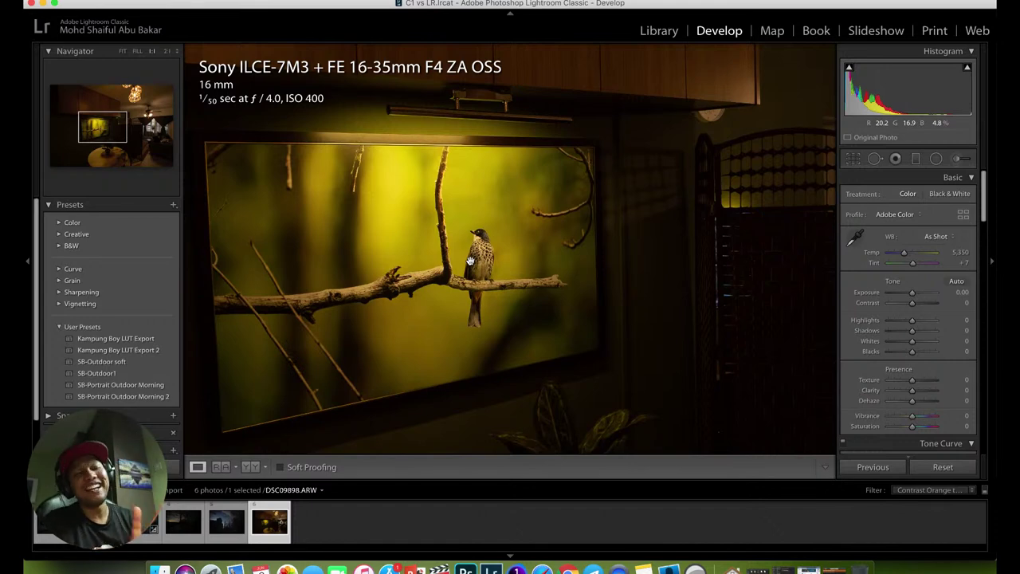
click(470, 261)
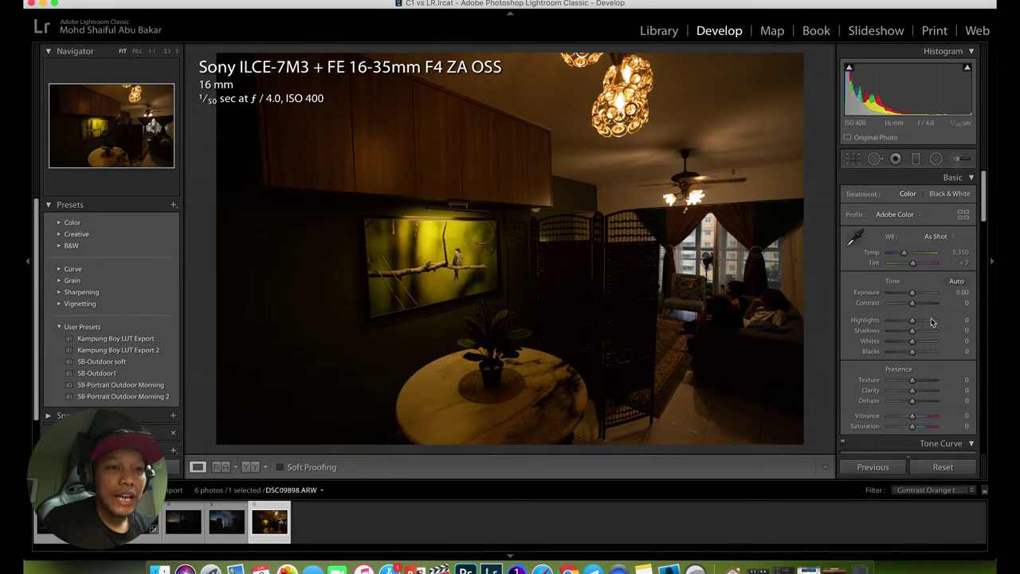
Raise the living-room photo's Shadows to +100 and inspect the woven room divider at 100%.
drag(911, 331, 956, 339)
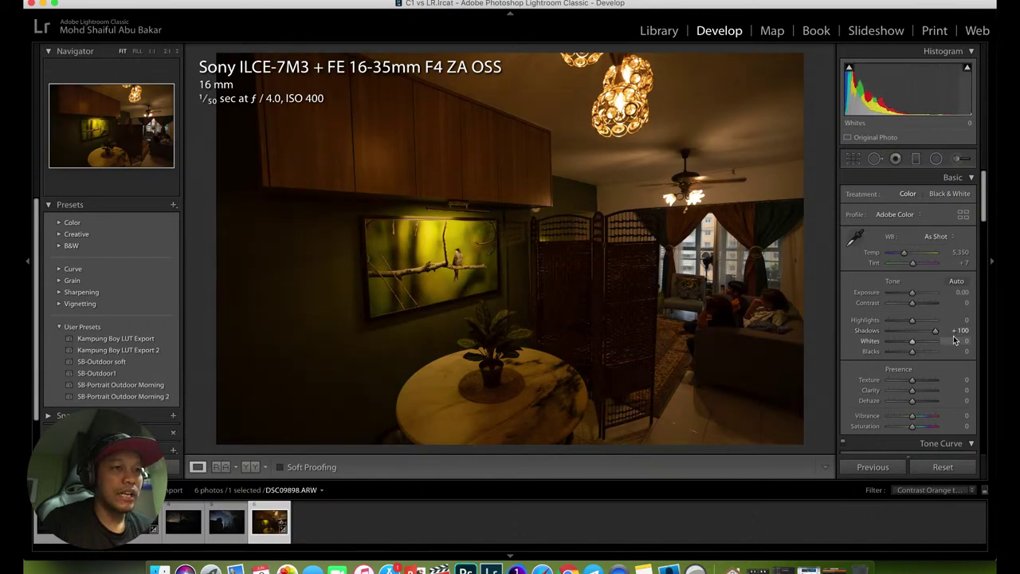
click(609, 305)
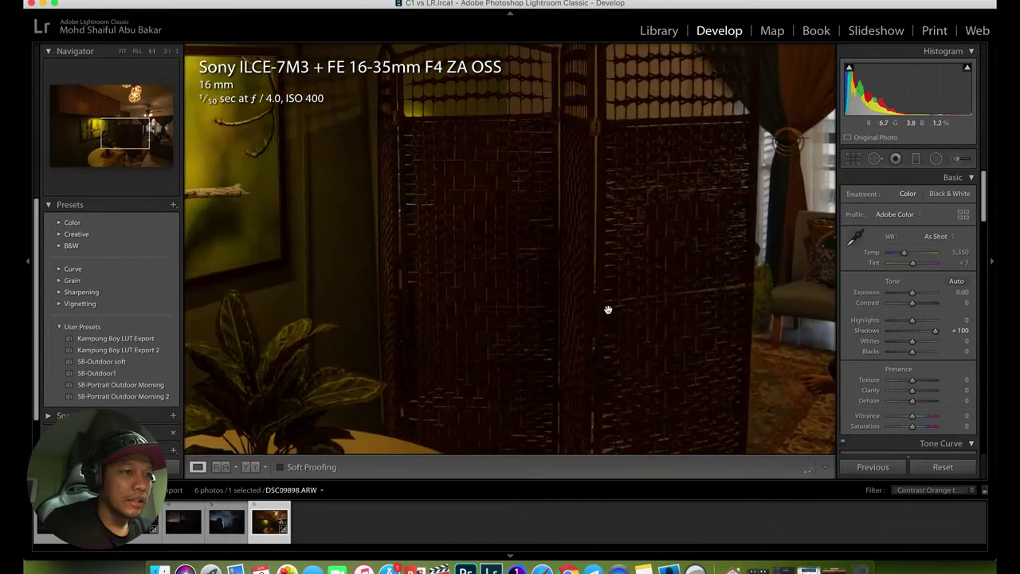
drag(608, 306, 515, 339)
drag(495, 299, 478, 279)
click(479, 278)
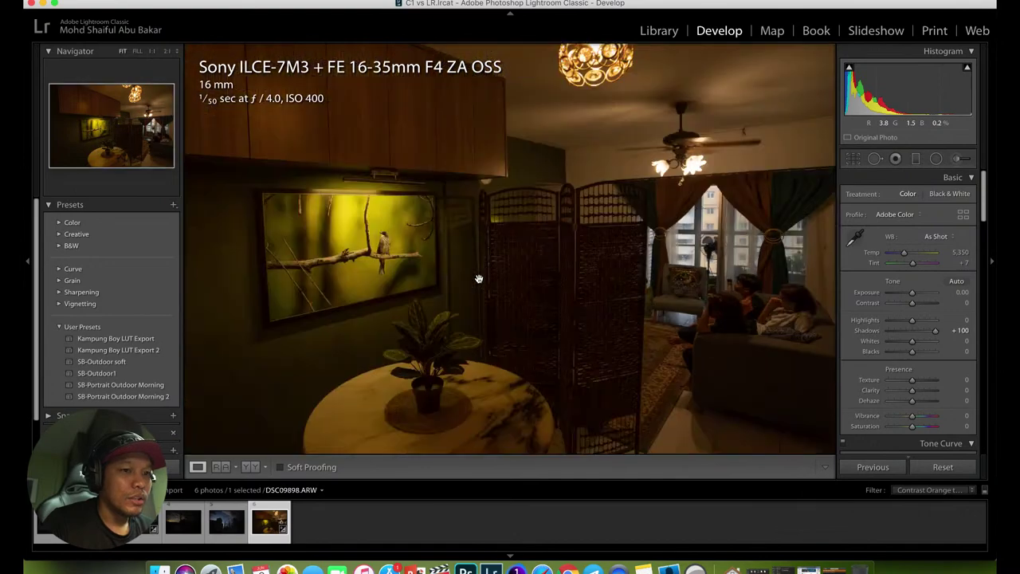
Switch to Capture One and set the living-room photo's High Dynamic Range Shadow to 100.
key(ctrl+Up)
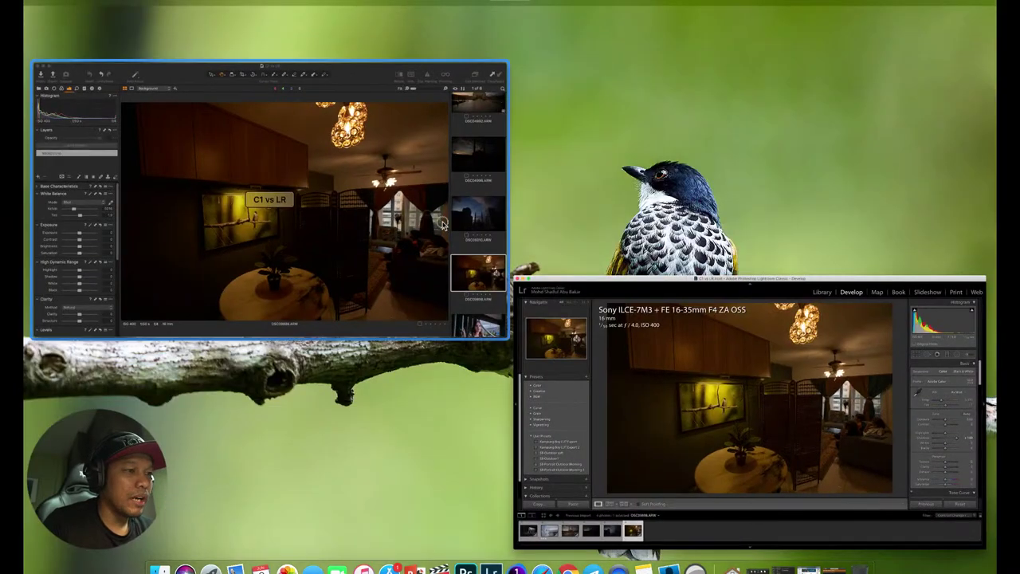
click(462, 323)
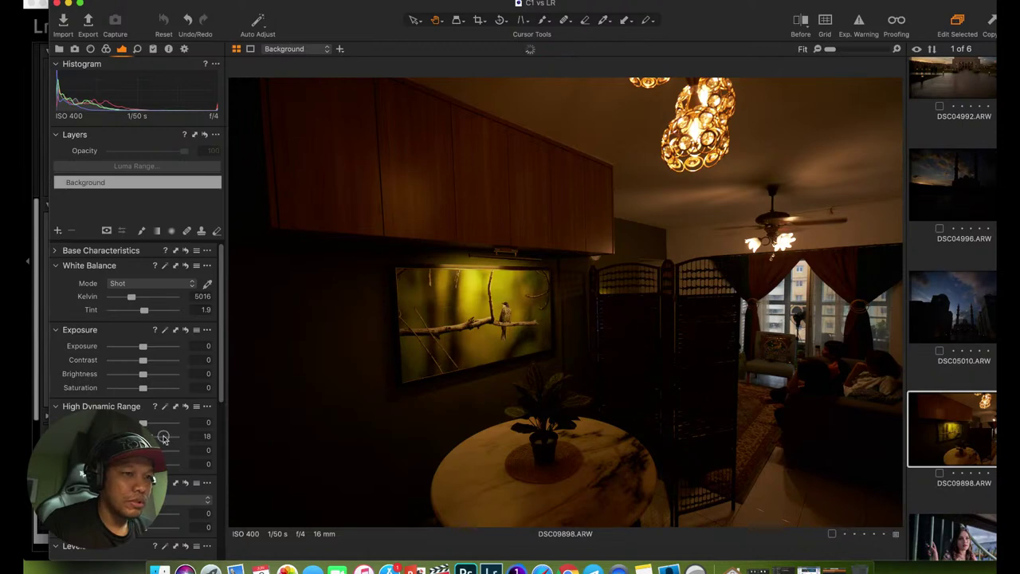
drag(143, 436, 195, 433)
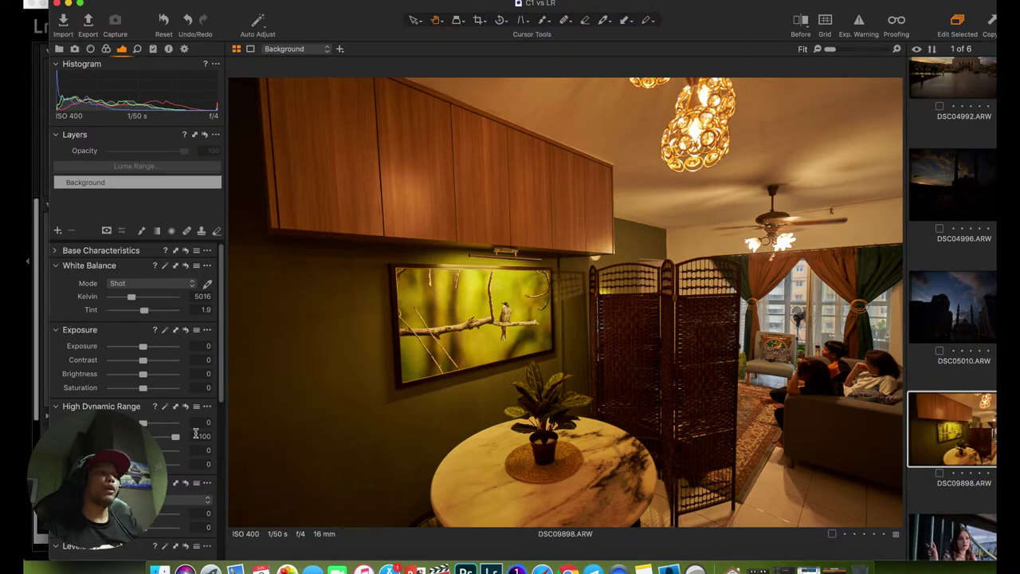
Open the dark portrait, DSC09962.ARW, in Capture One and set its High Dynamic Range Shadow to 32.
key(ctrl+Up)
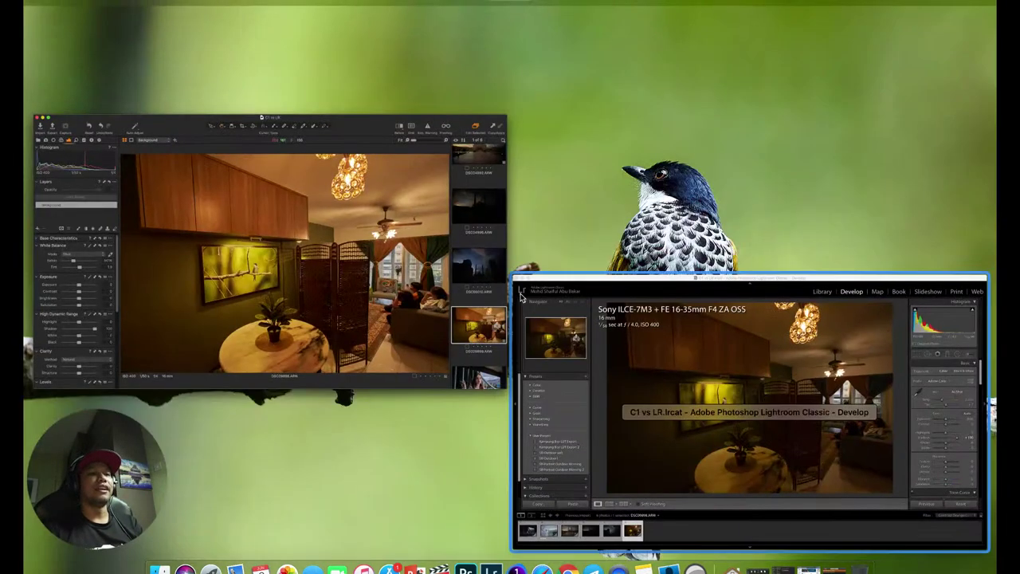
key(ctrl+Up)
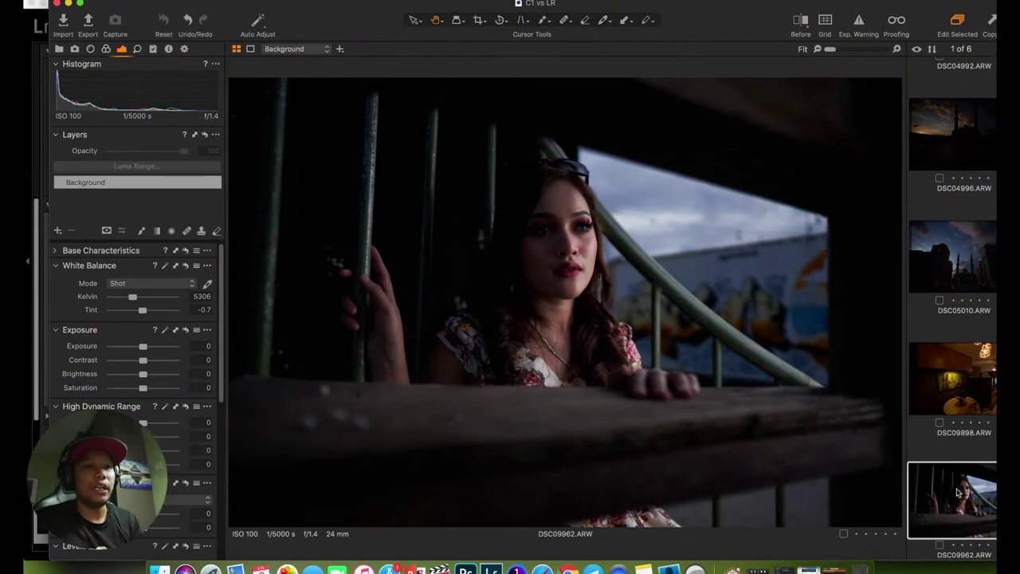
click(550, 233)
click(547, 293)
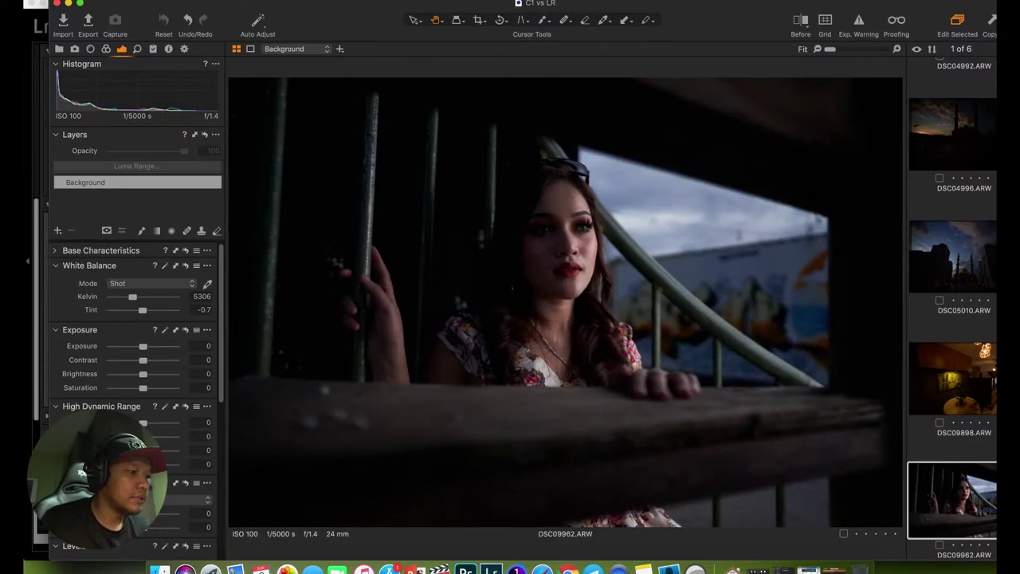
drag(142, 436, 155, 436)
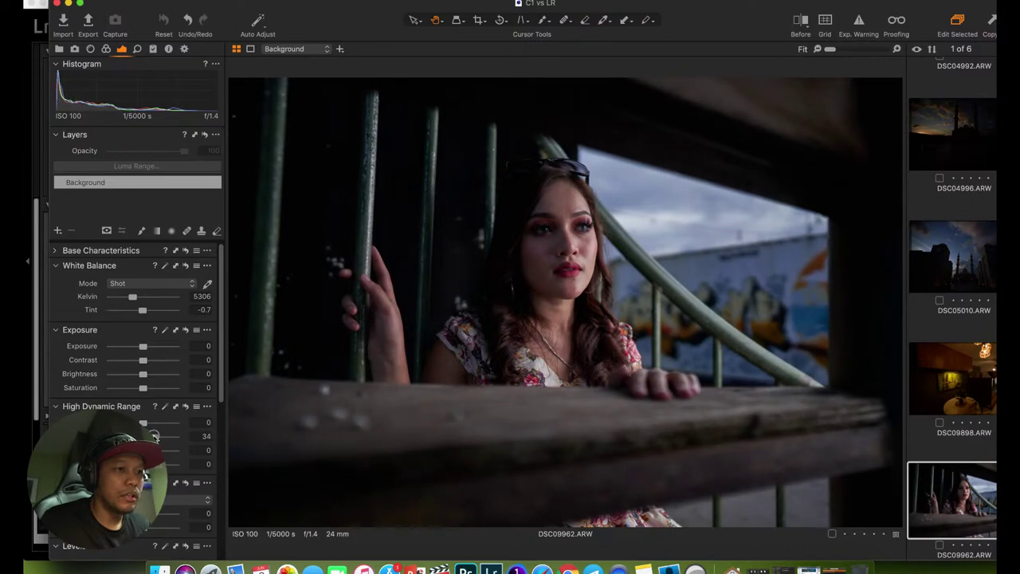
Examine the woman's face, hair and sunglasses at 100% for skin detail in the lifted shadows.
double_click(548, 255)
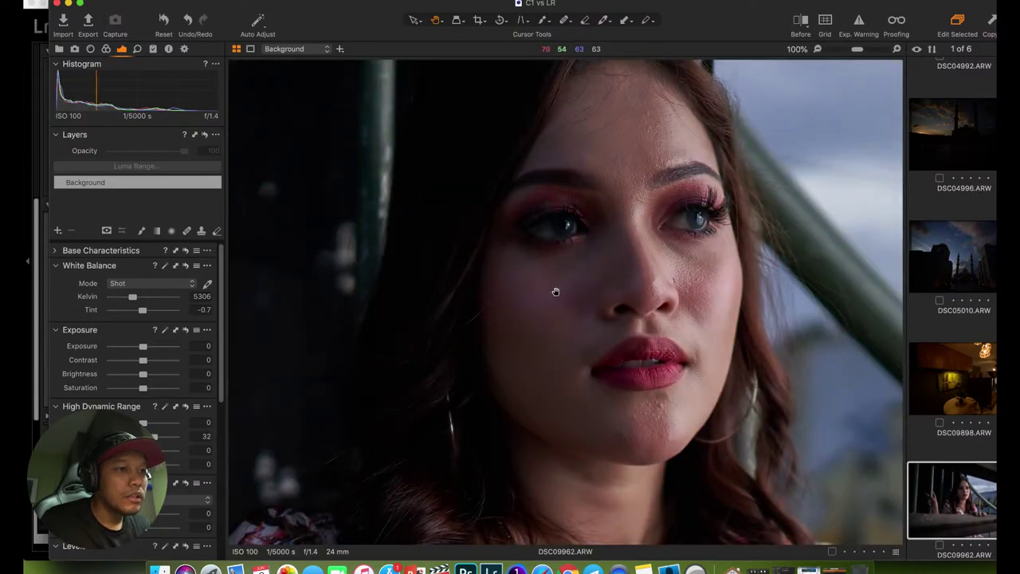
scroll(574, 273, right, 5)
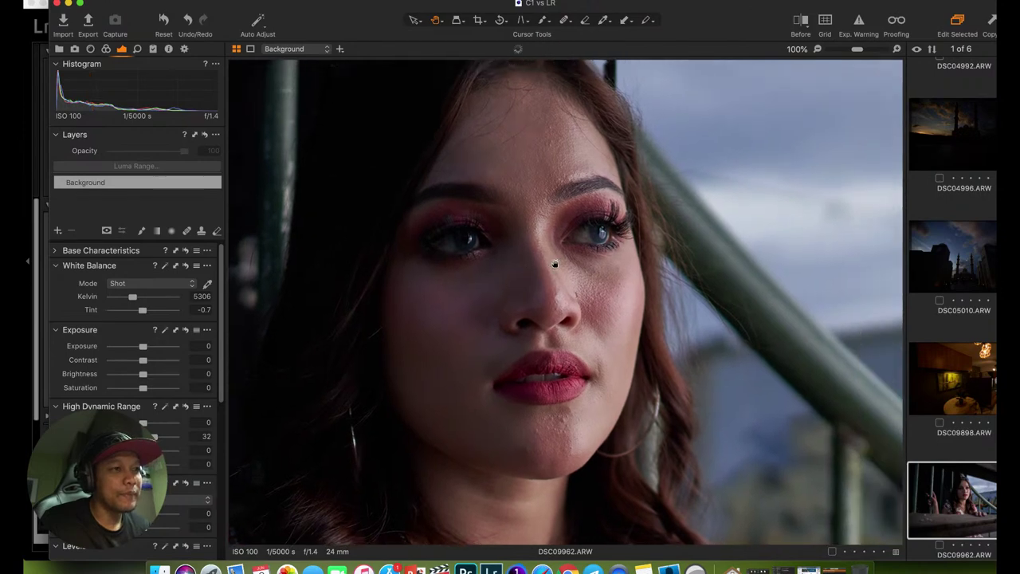
scroll(555, 263, left, 3)
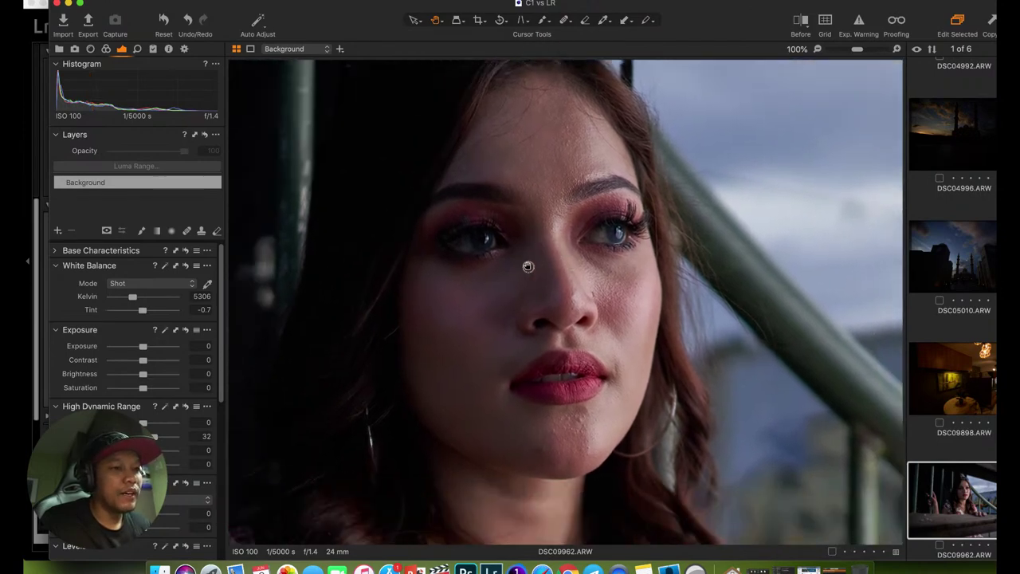
drag(517, 305, 516, 266)
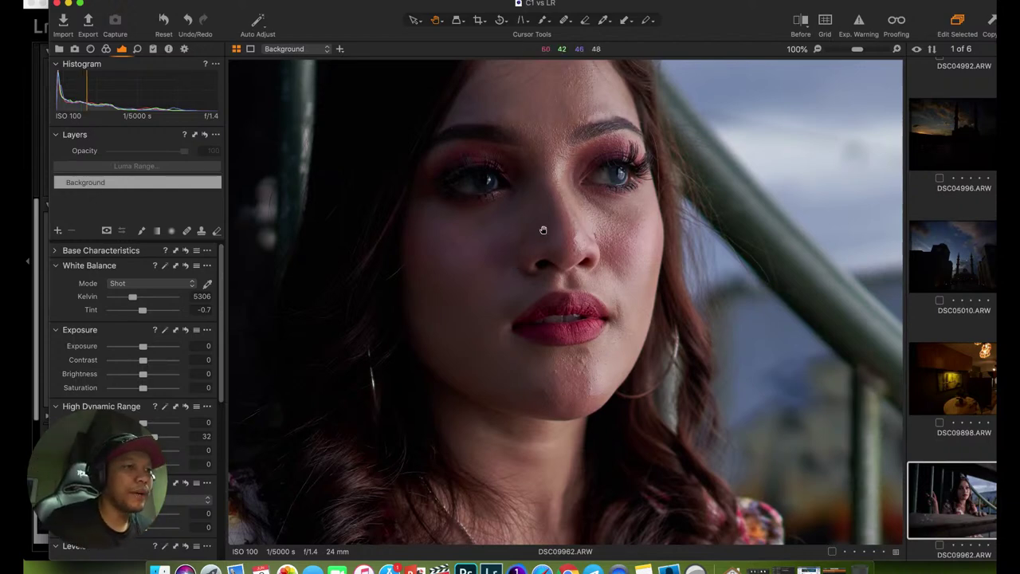
drag(542, 230, 455, 295)
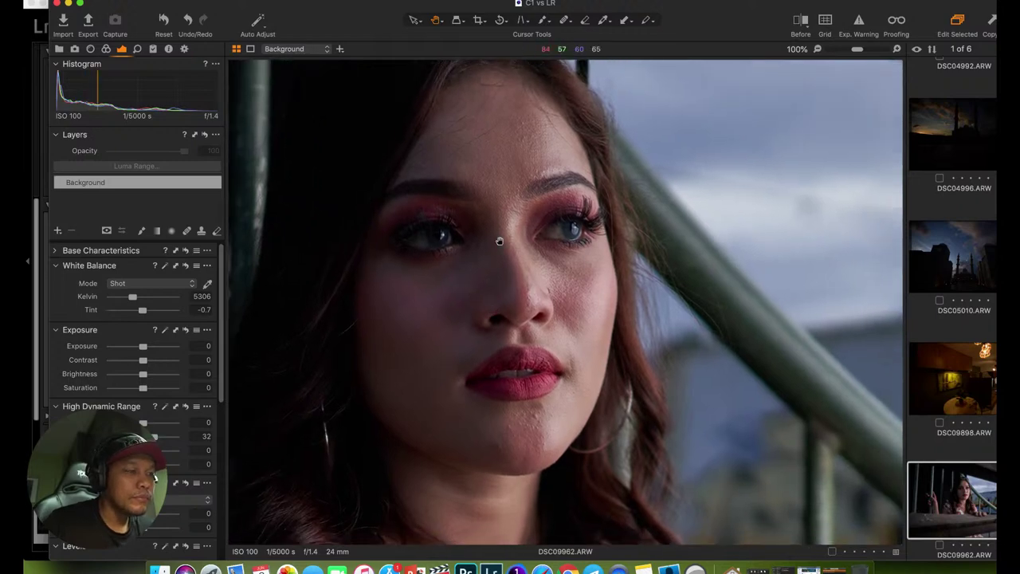
drag(501, 207, 547, 305)
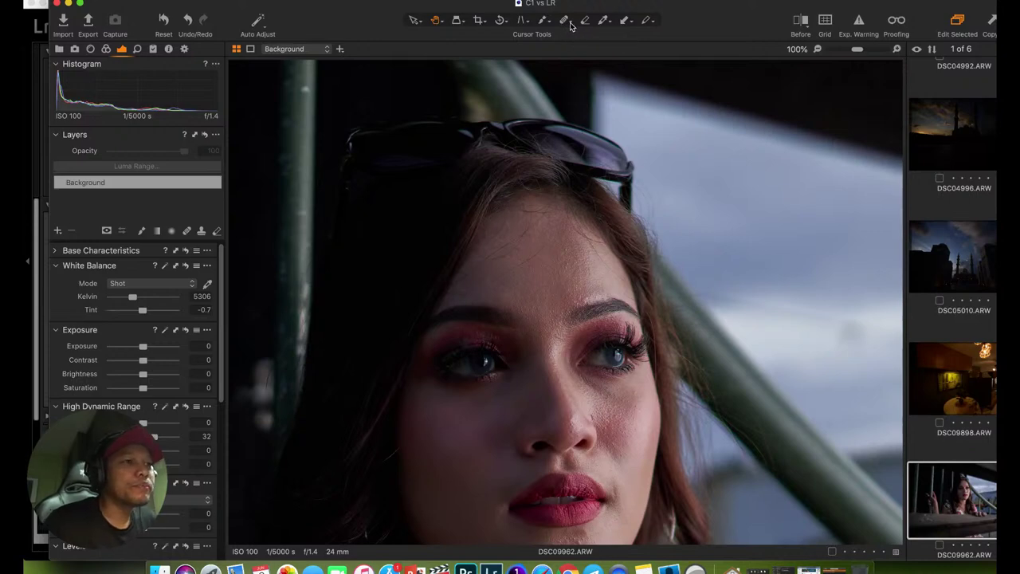
click(570, 25)
click(571, 25)
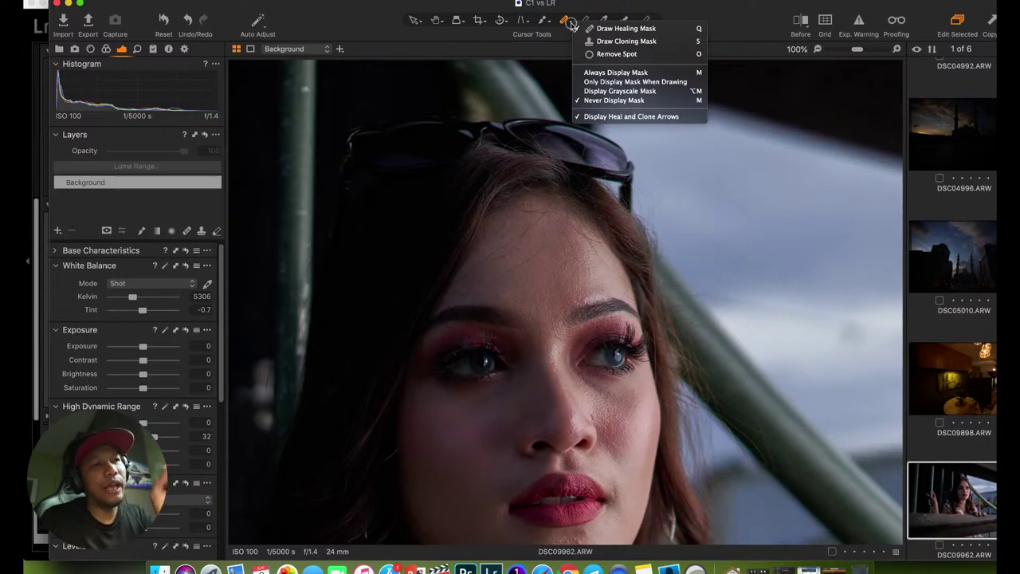
click(570, 25)
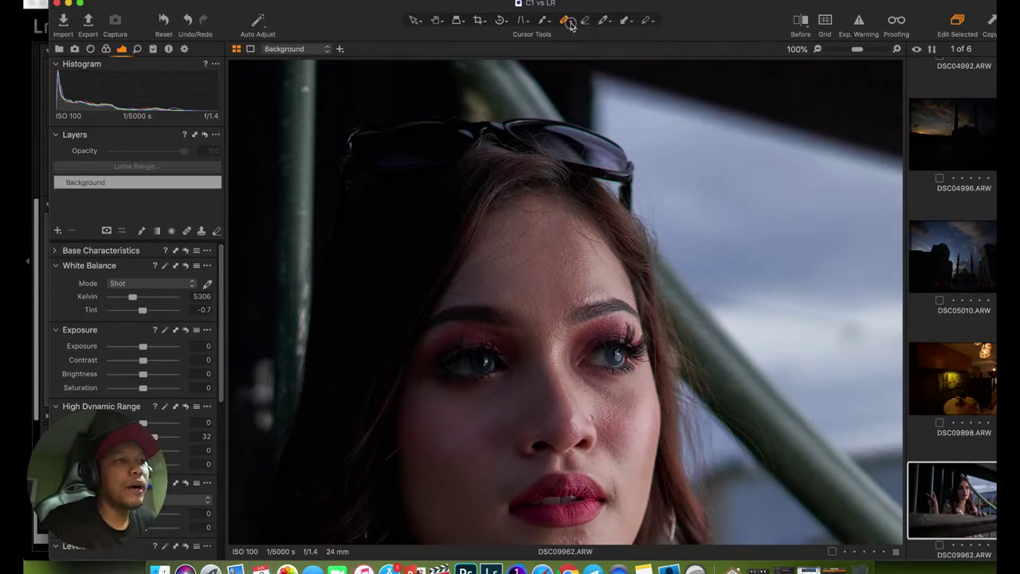
click(571, 26)
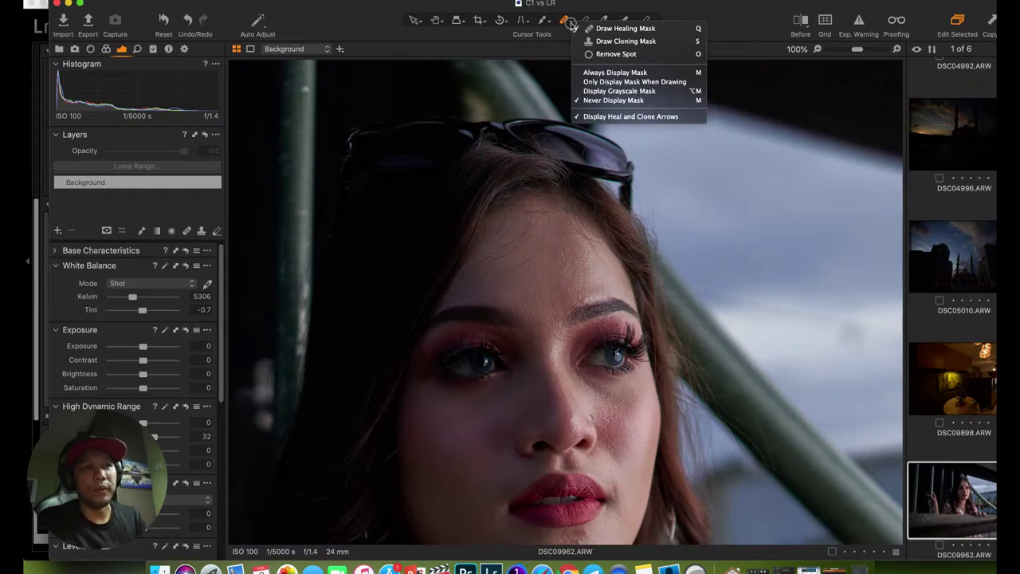
click(571, 26)
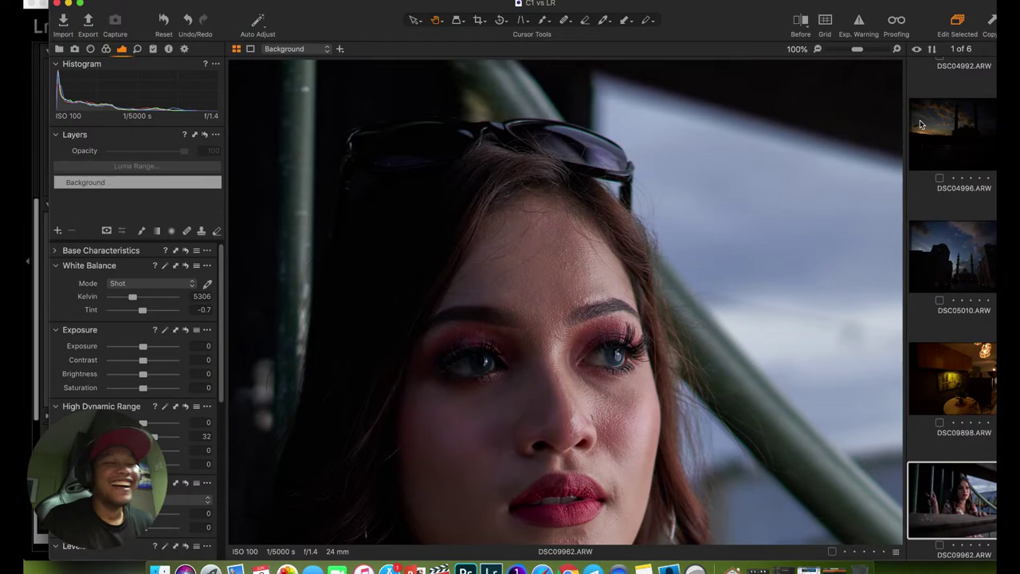
Select the Draw Healing Mask brush and set its size to 13 for retouching the woman's forehead at 400%.
click(566, 21)
click(625, 28)
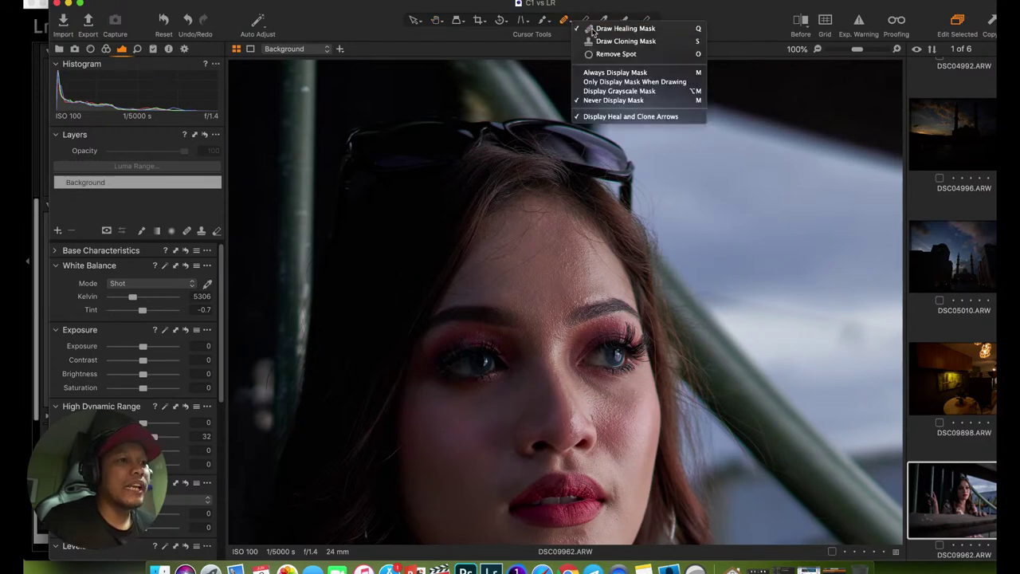
scroll(532, 257, up, 3)
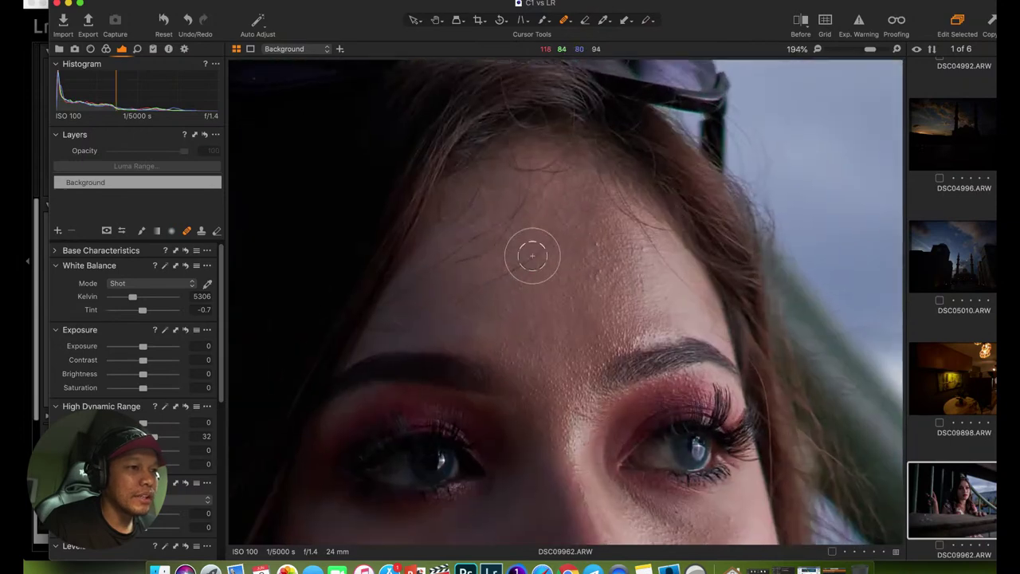
scroll(532, 256, up, 2)
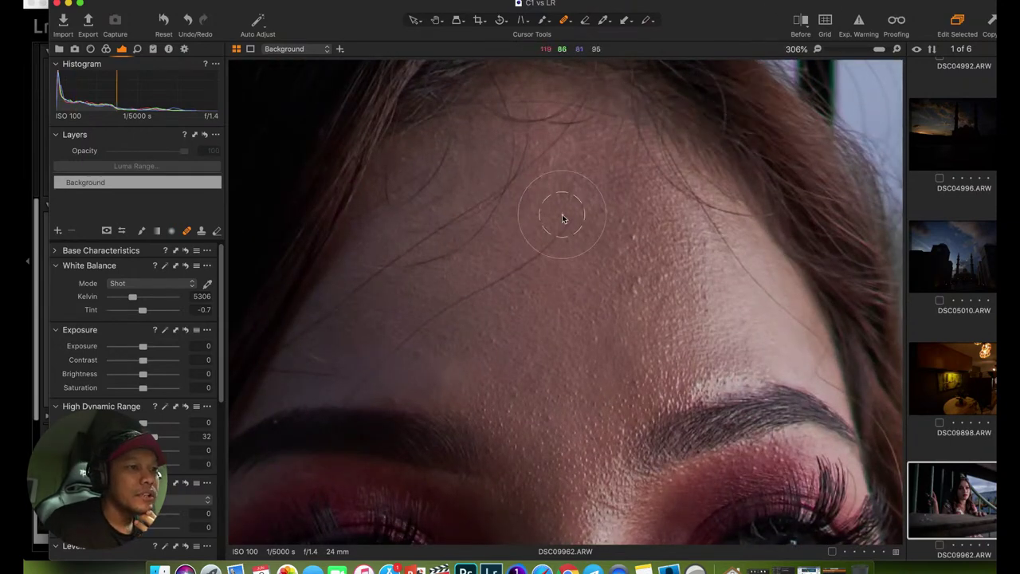
scroll(562, 214, up, 1)
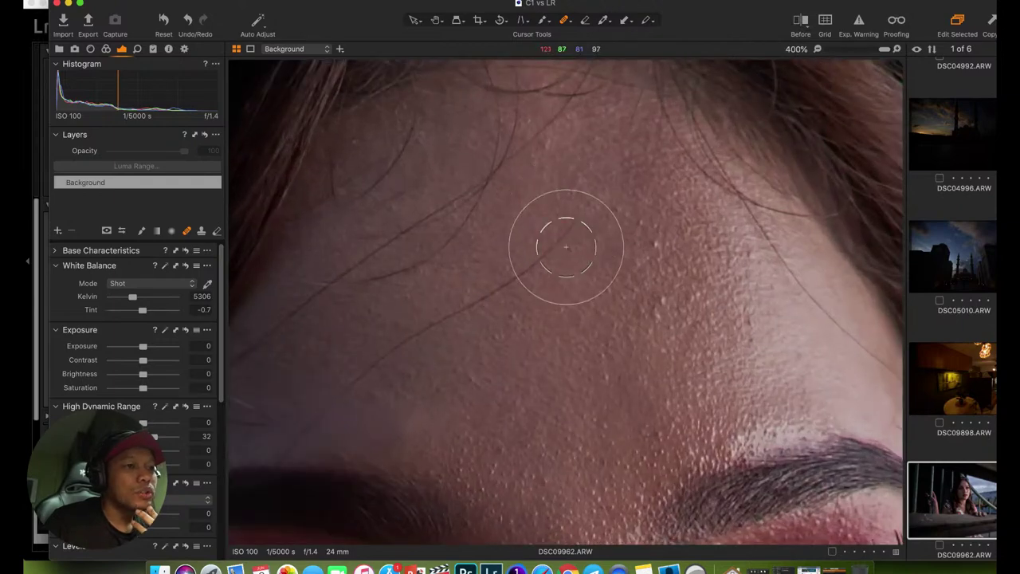
right_click(566, 247)
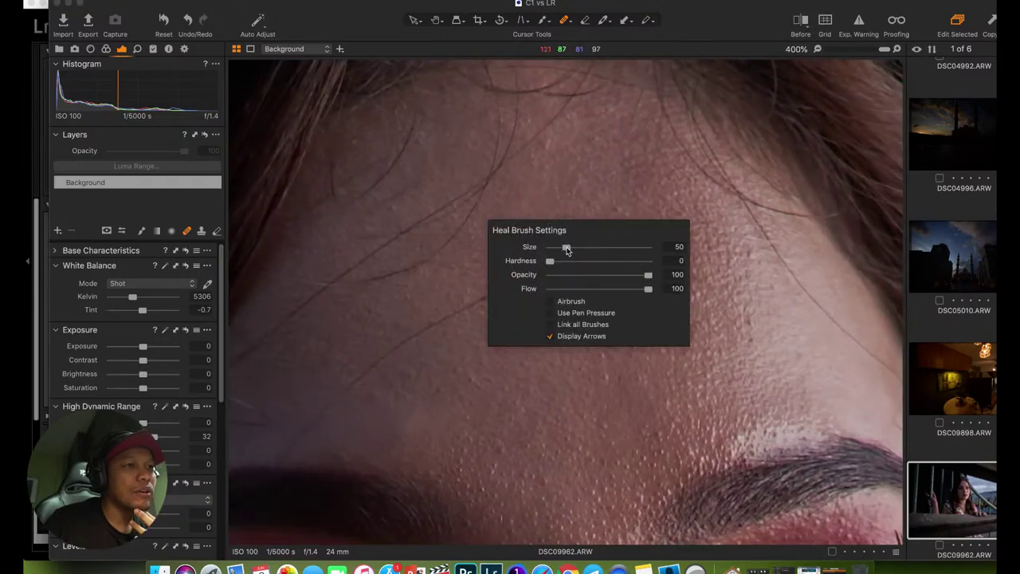
right_click(564, 279)
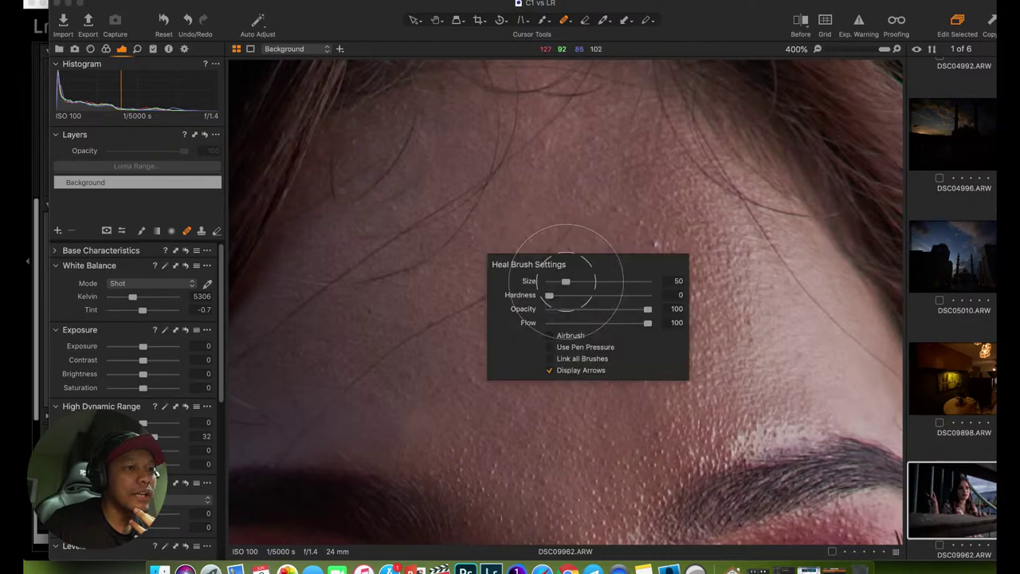
drag(565, 281, 559, 281)
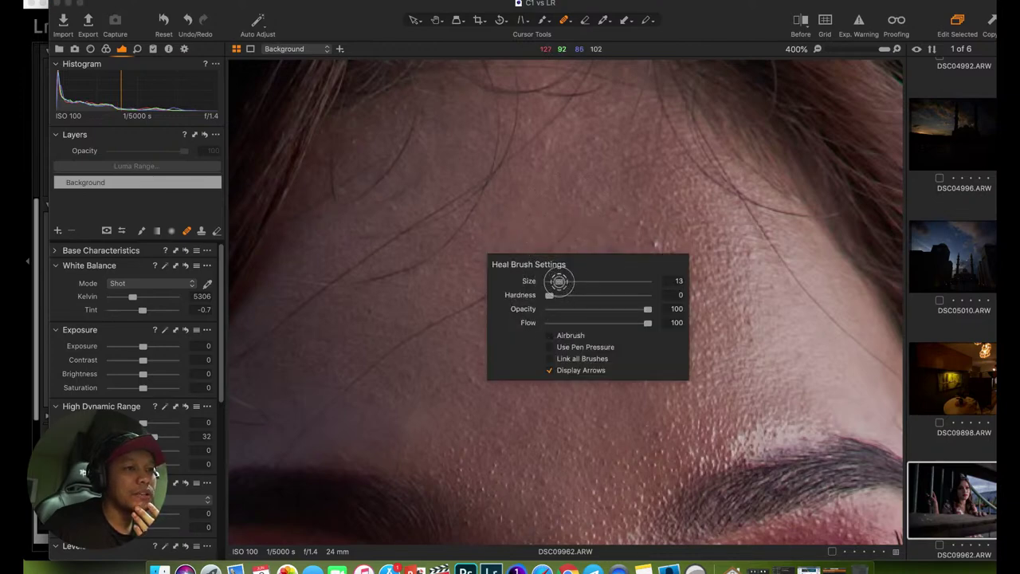
right_click(574, 221)
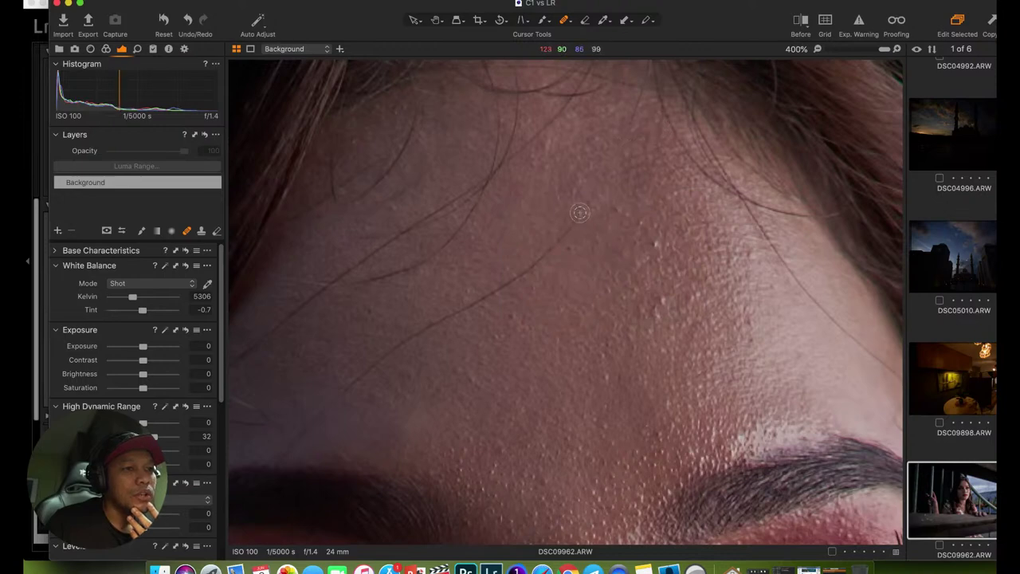
Heal away the long stray hair running diagonally across the middle of the forehead down towards the darker eyebrow.
mouse_move(578, 219)
mouse_down()
mouse_move(496, 289)
mouse_move(592, 201)
mouse_up()
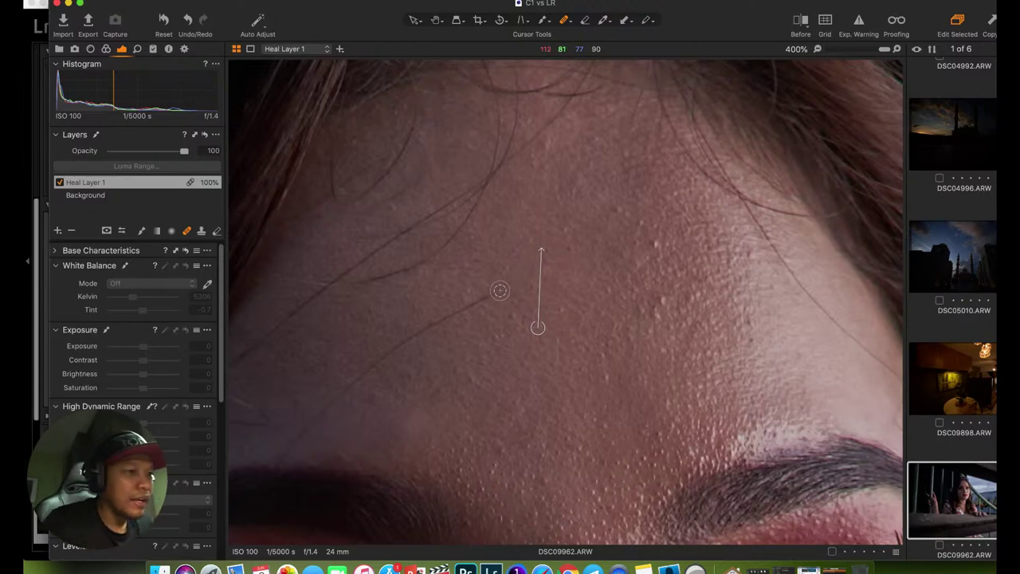
mouse_move(500, 290)
mouse_down()
mouse_move(392, 350)
mouse_move(508, 288)
mouse_move(408, 341)
mouse_up()
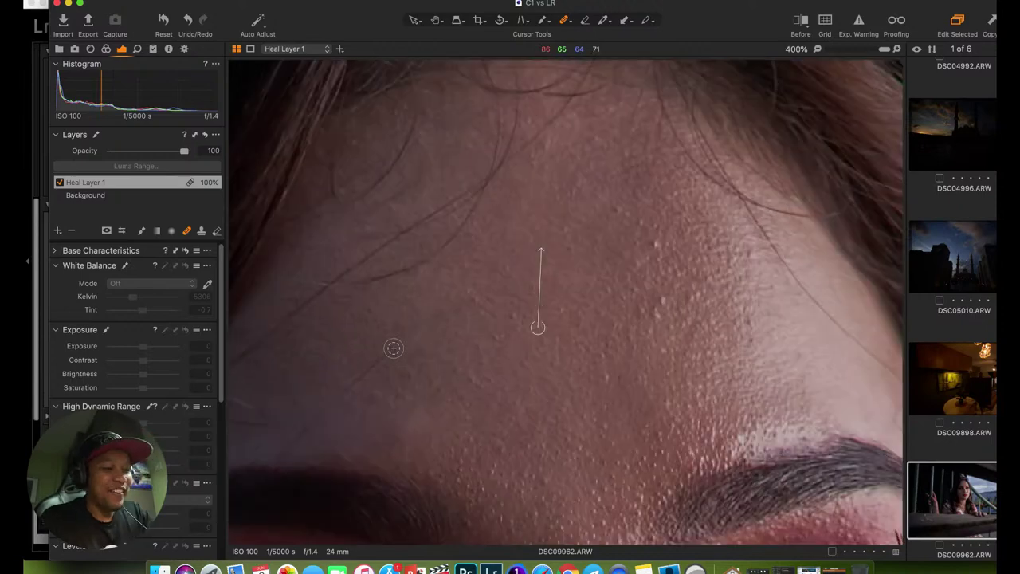
key(h)
mouse_move(388, 358)
mouse_down()
mouse_move(530, 232)
mouse_move(522, 239)
mouse_up()
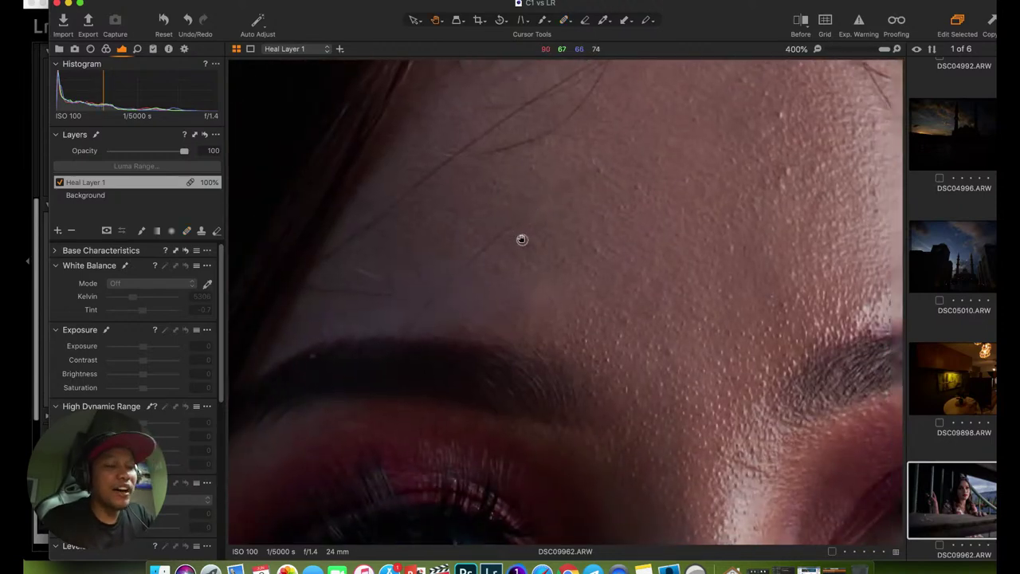
key(q)
click(663, 197)
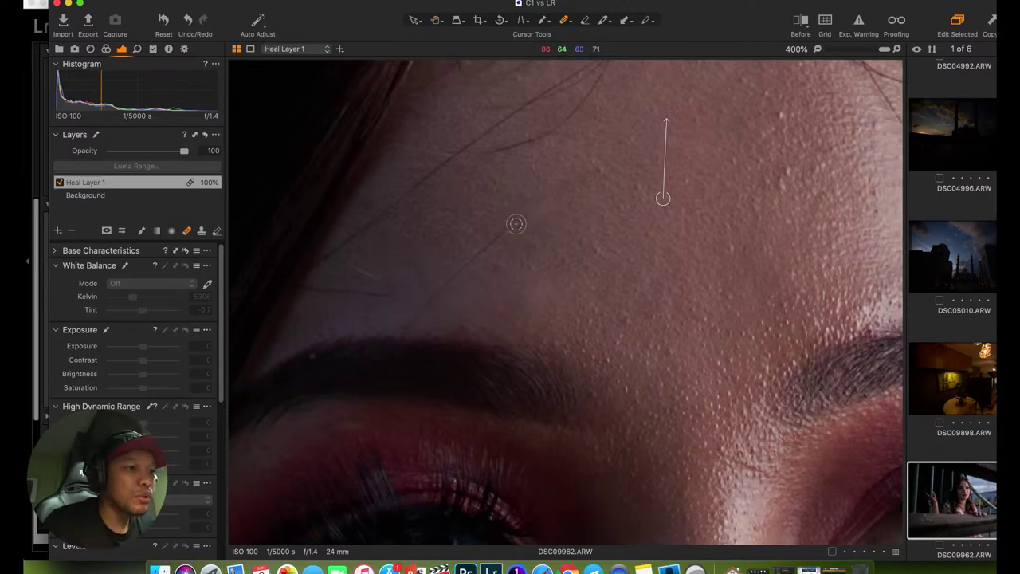
drag(511, 226, 452, 276)
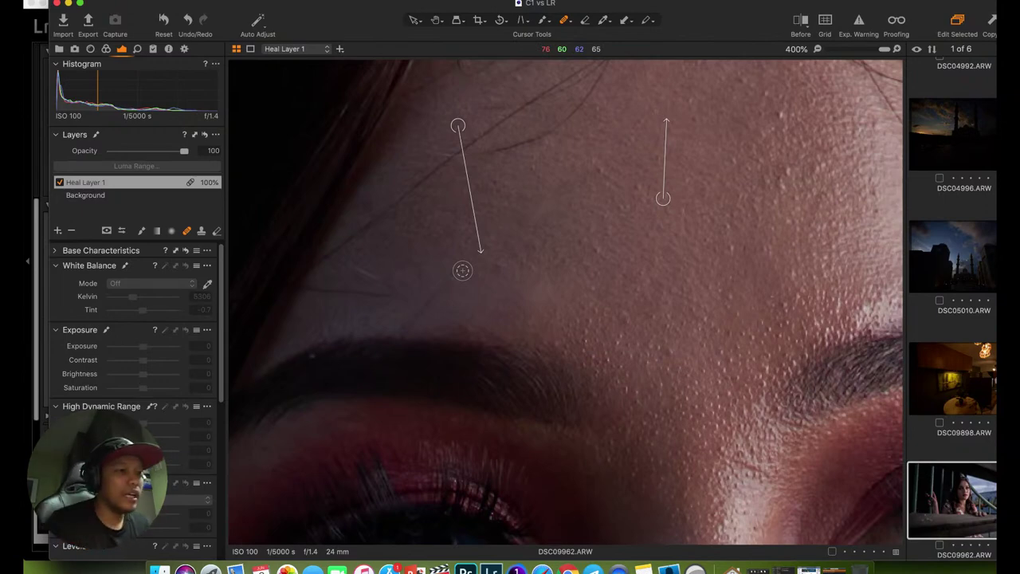
mouse_move(462, 271)
mouse_down()
mouse_move(411, 327)
mouse_move(460, 274)
mouse_up()
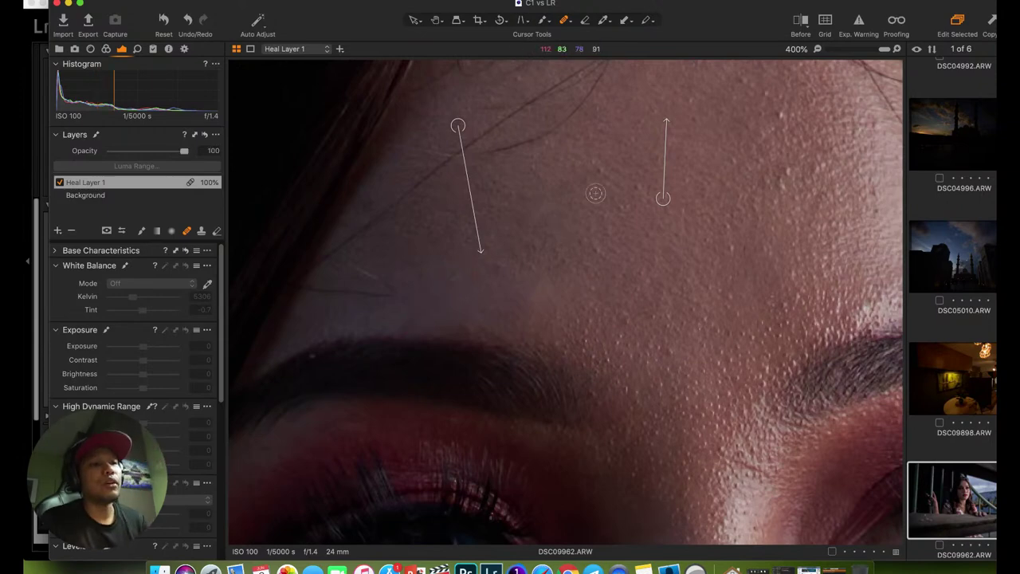
Inspect the healed forehead in the full portrait, at 100% and at 400%, checking skin texture and remaining stray hairs.
key(h)
key(super+0)
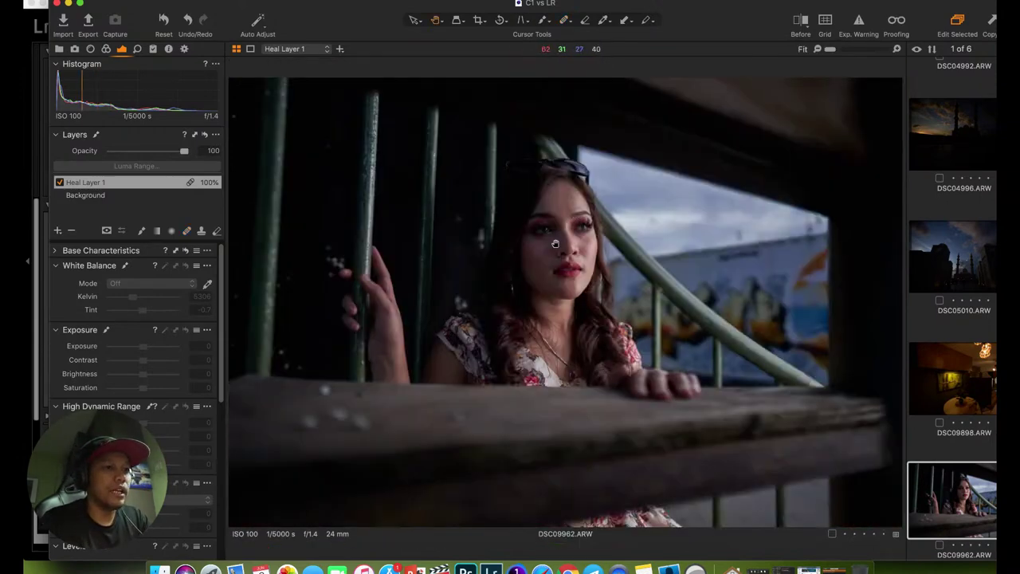
click(563, 213)
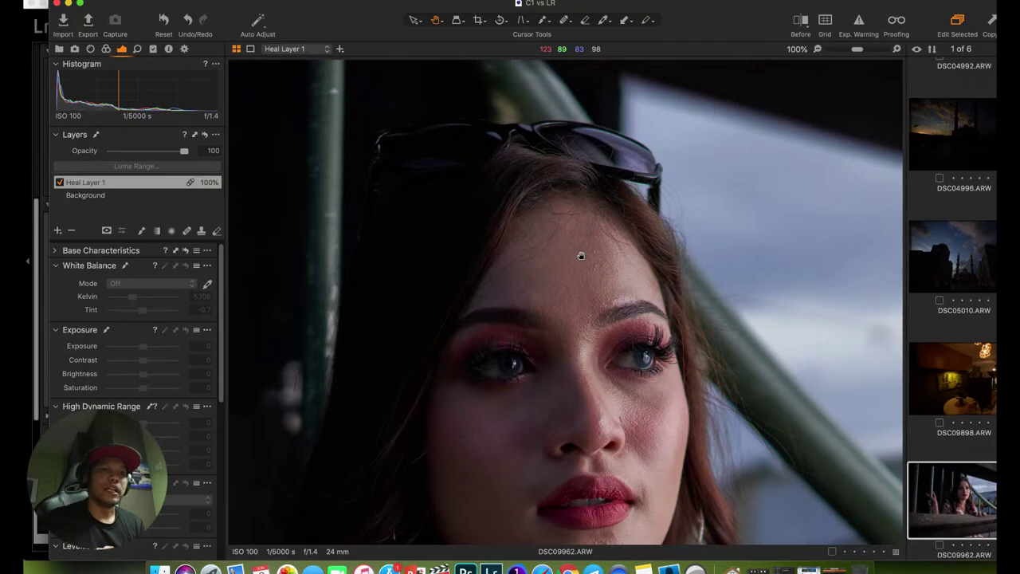
scroll(585, 261, up, 3)
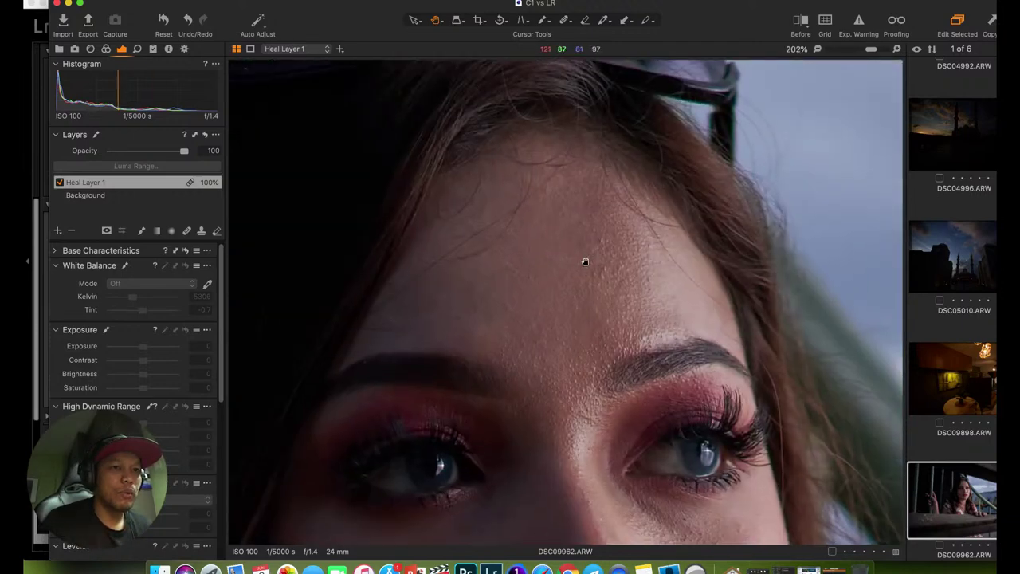
scroll(585, 262, up, 2)
scroll(467, 291, up, 2)
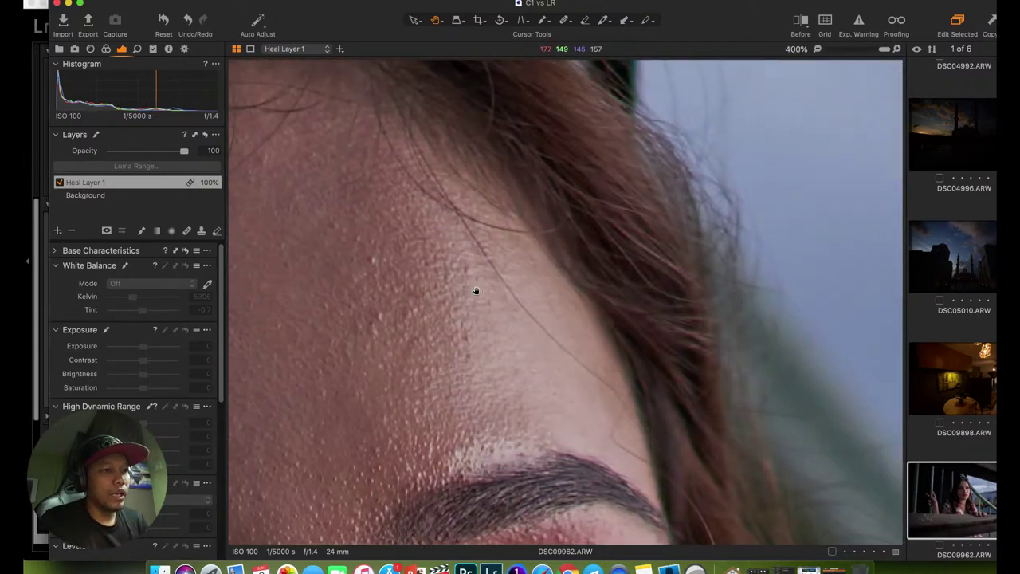
scroll(476, 291, right, 2)
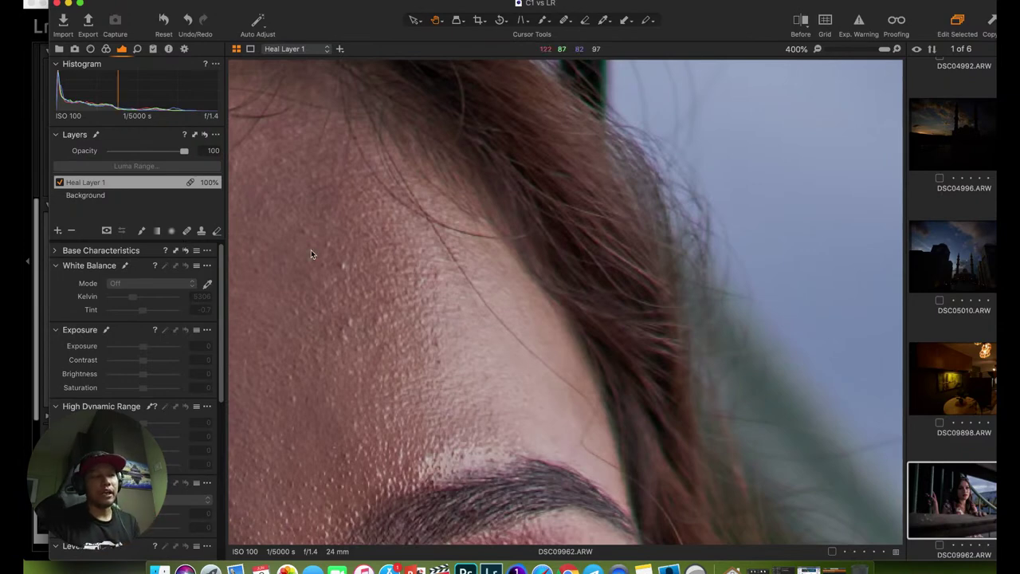
scroll(576, 246, up, 3)
scroll(578, 250, down, 5)
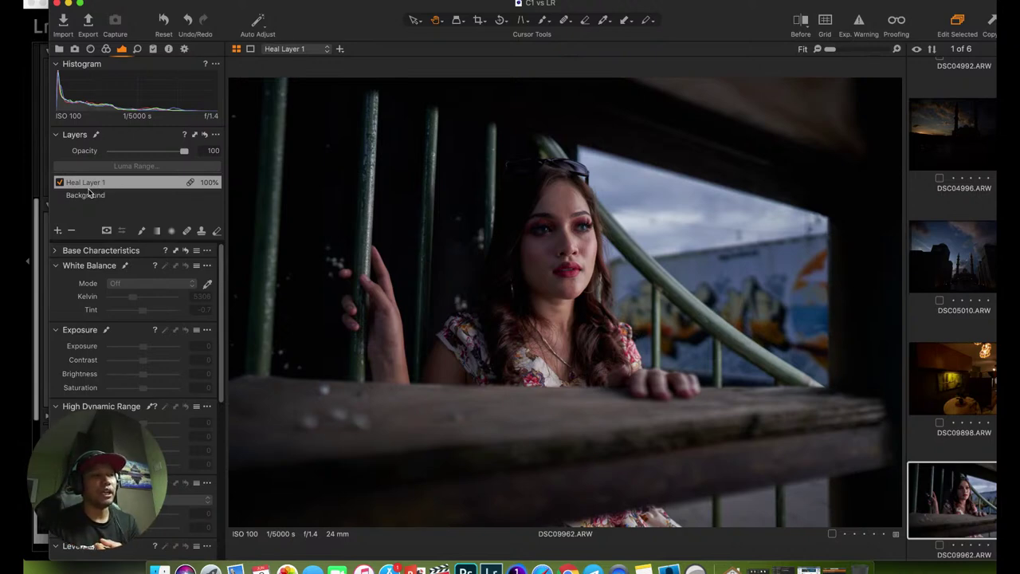
Compare the face at 100% with Heal Layer 1 hidden and shown, keeping the layer enabled at 100 opacity.
click(59, 183)
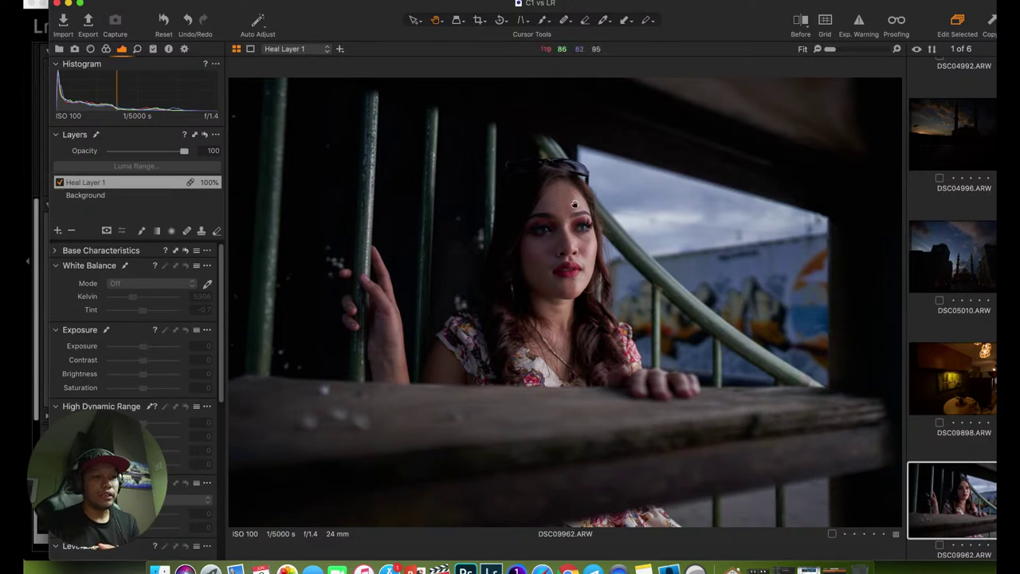
click(550, 204)
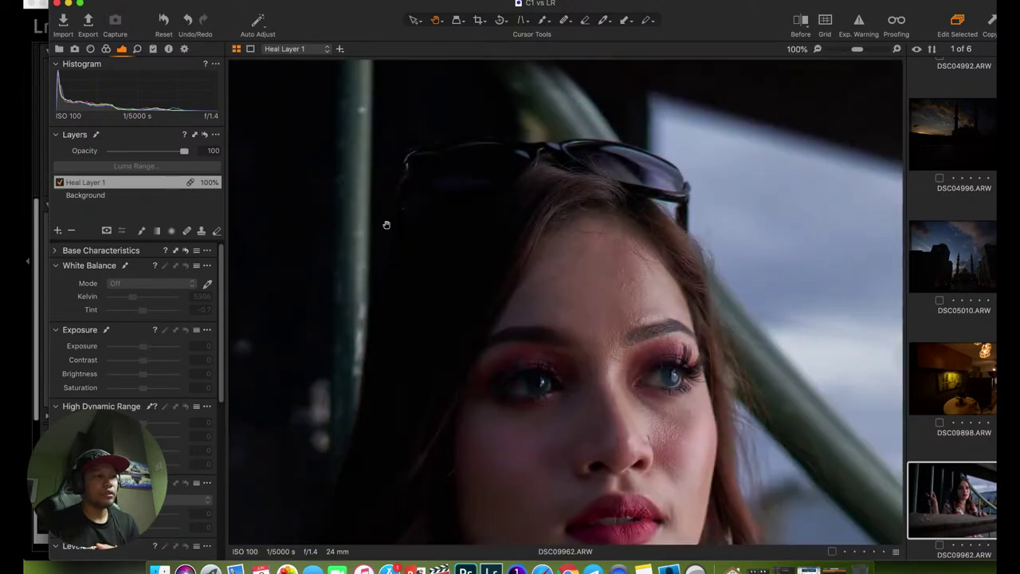
click(60, 182)
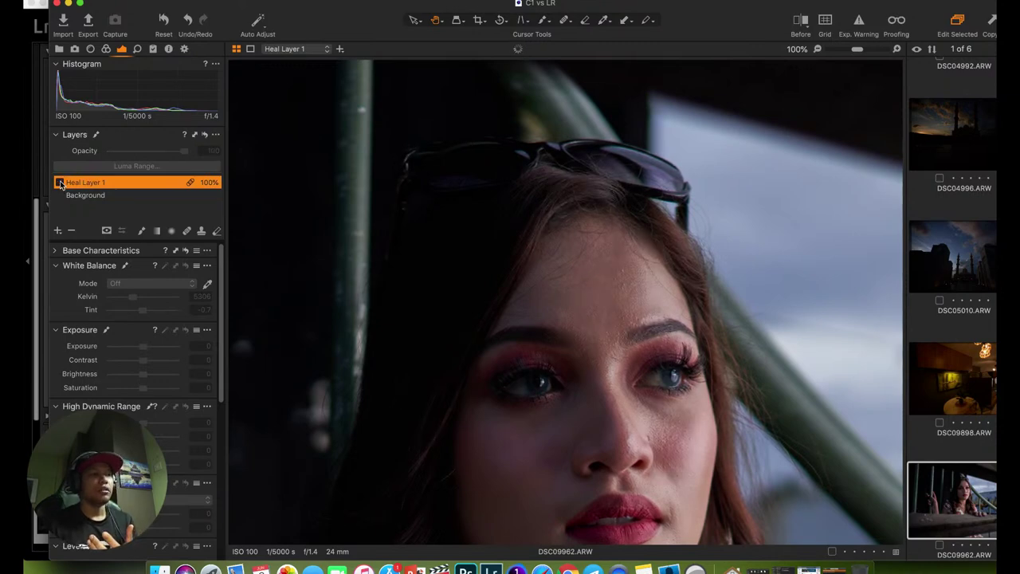
click(60, 183)
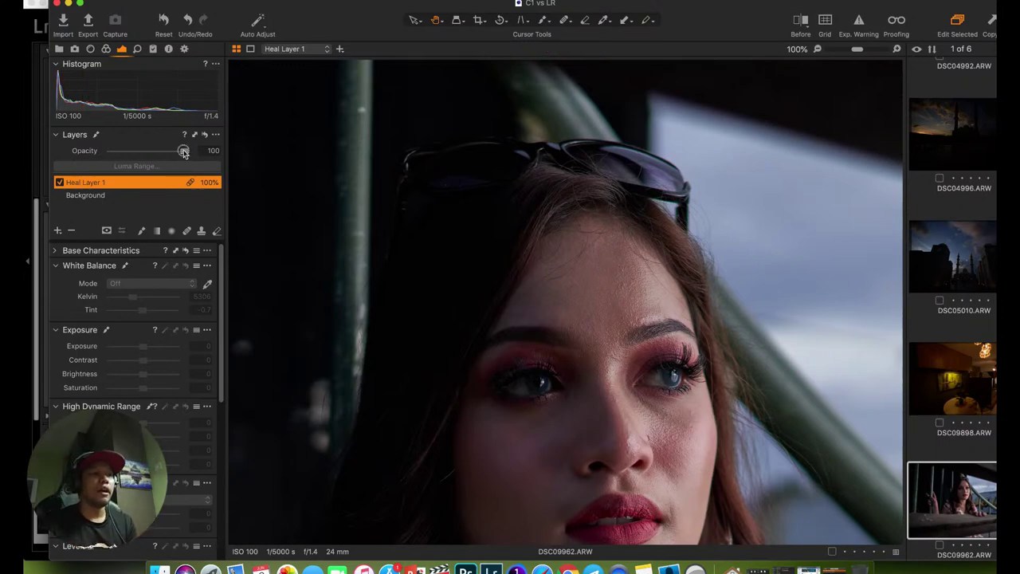
mouse_move(184, 153)
mouse_down()
mouse_move(115, 151)
mouse_move(203, 152)
mouse_move(155, 151)
mouse_move(195, 156)
mouse_up()
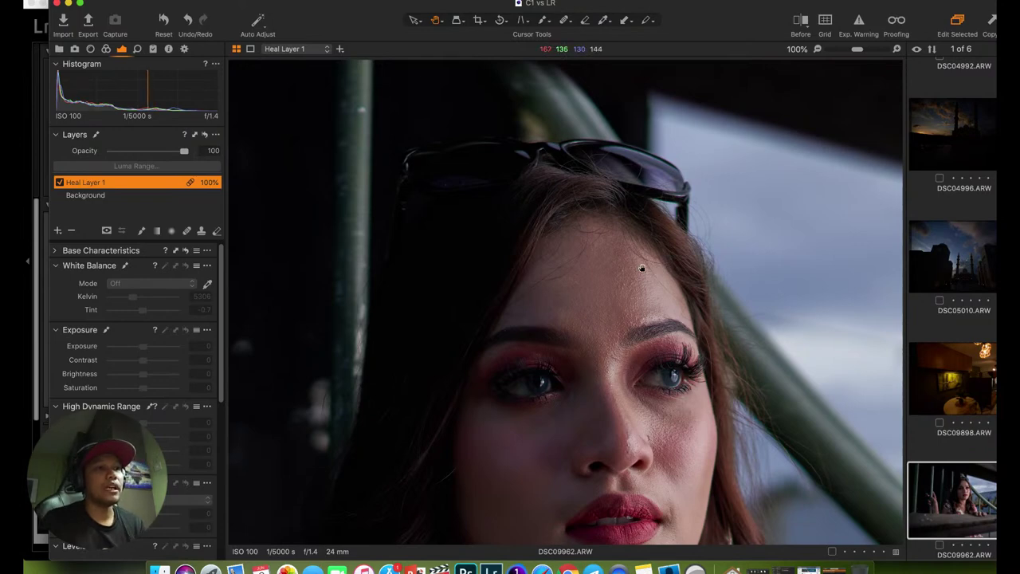
Select the Draw Cloning Mask brush and set its size to 10 for the brightly lit side of the forehead.
scroll(642, 268, up, 5)
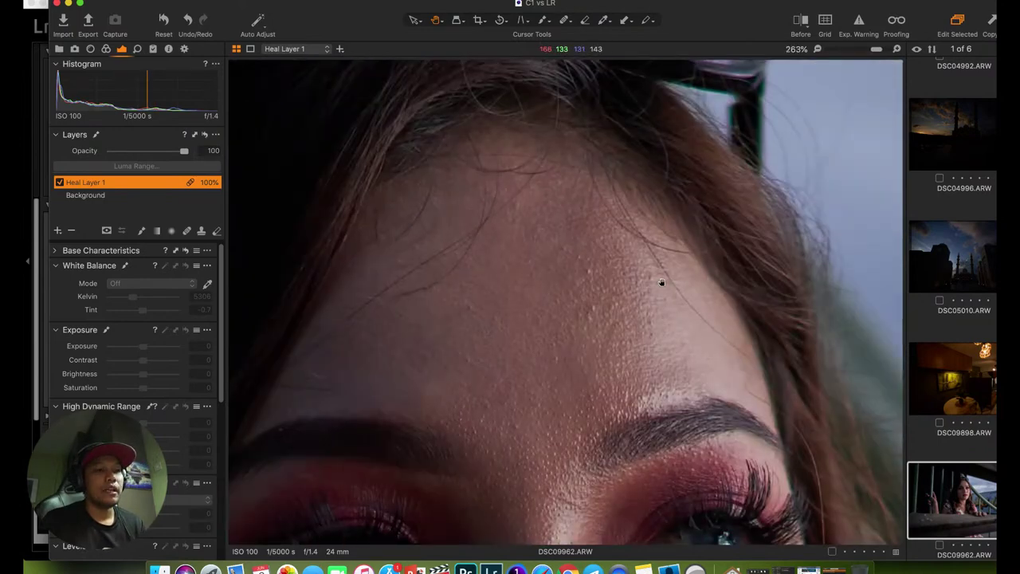
scroll(578, 283, up, 3)
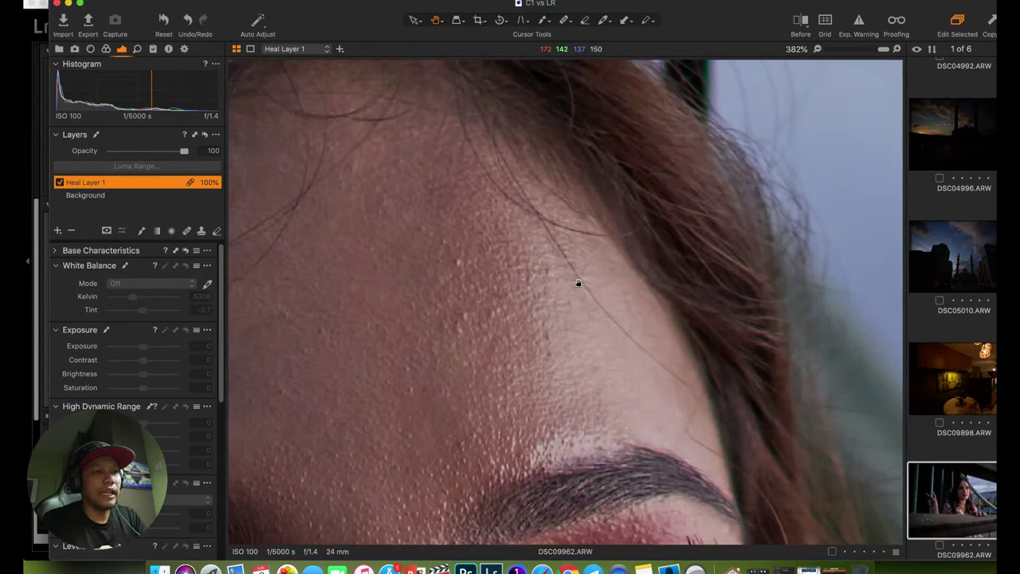
key(q)
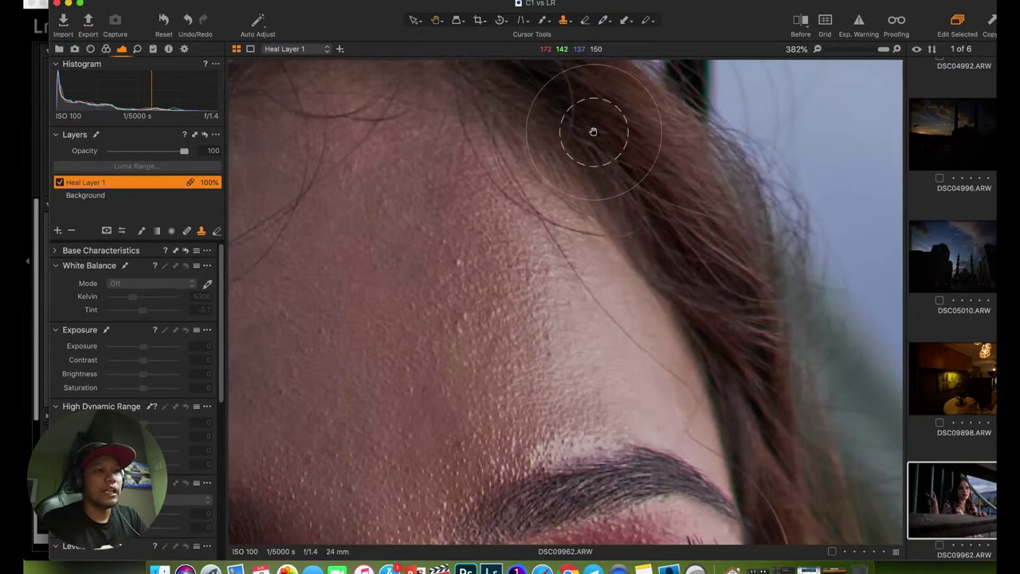
click(570, 23)
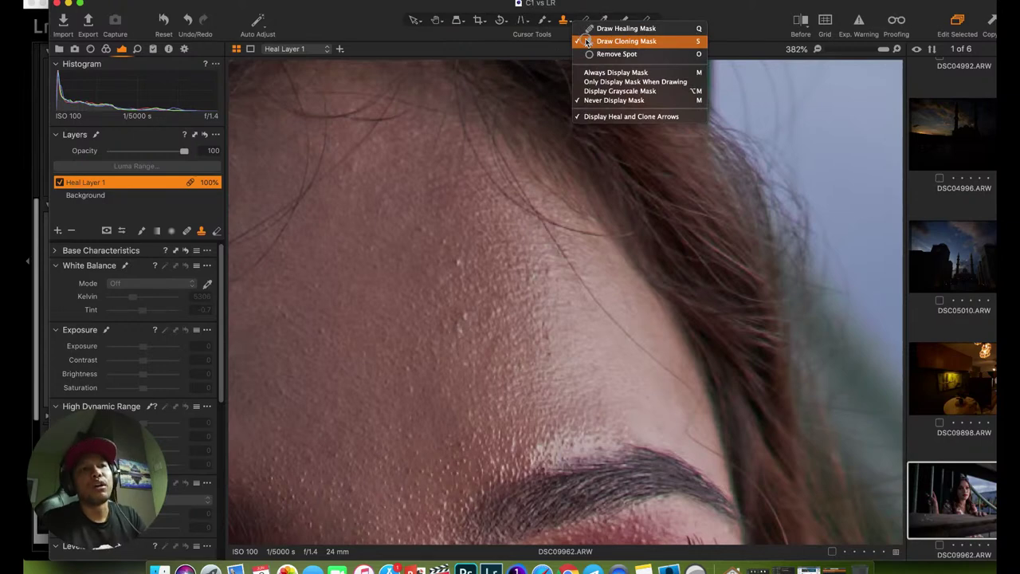
click(588, 41)
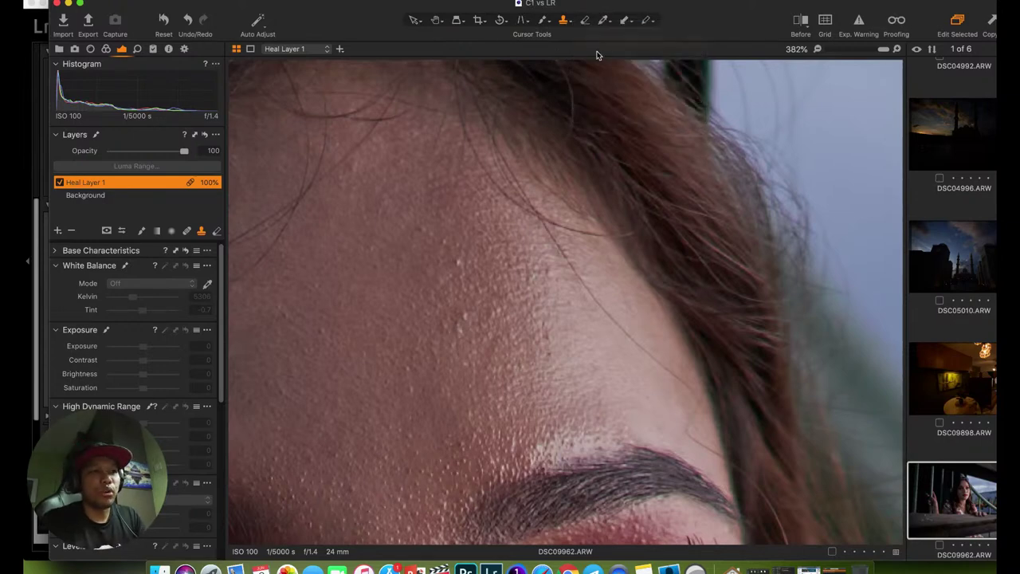
right_click(574, 298)
drag(574, 298, 566, 299)
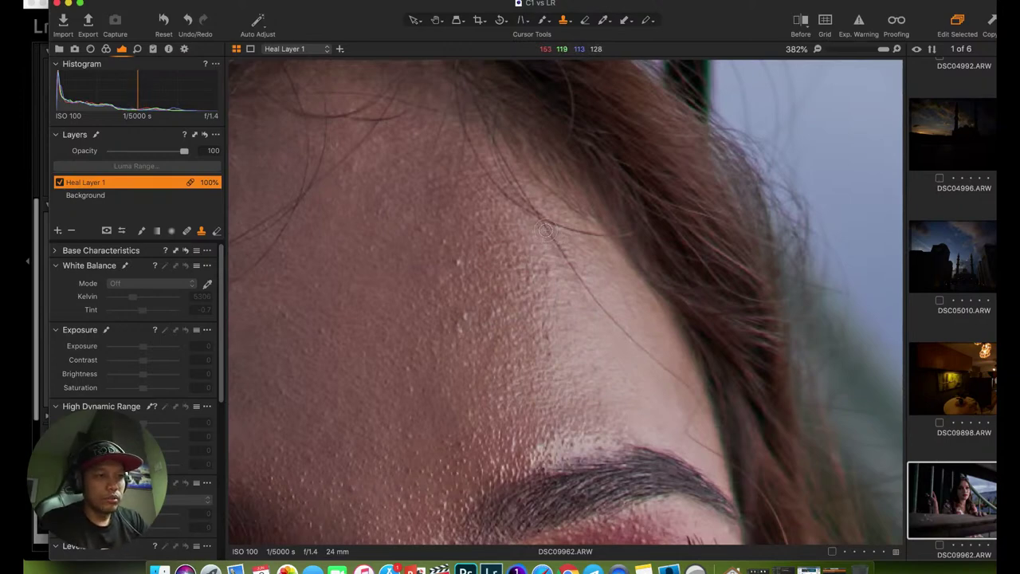
Clone adjacent skin over the upper part of the stray hair on the forehead's lit side and raise the clone brush opacity to its maximum.
click(547, 233)
click(594, 188)
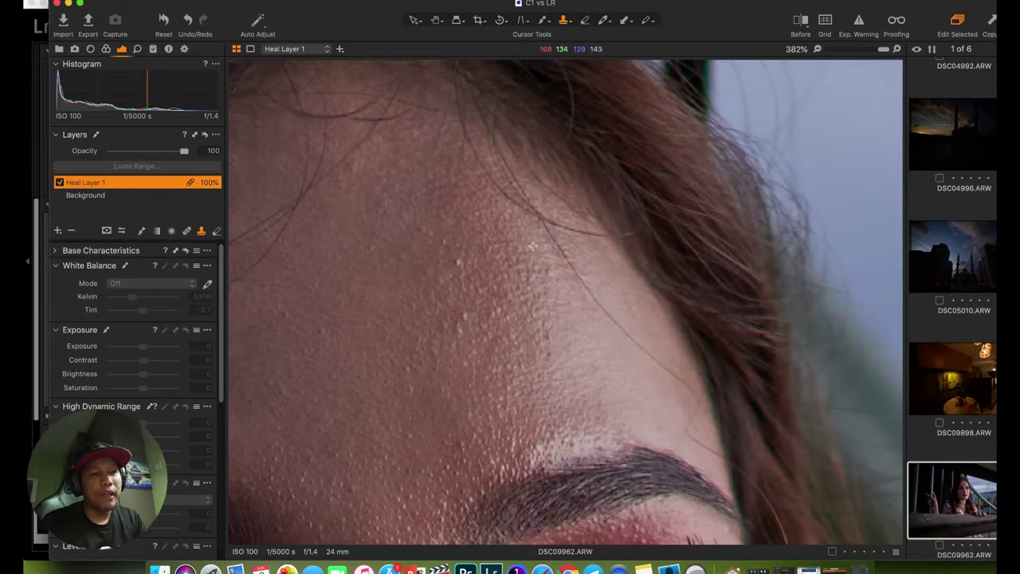
alt+click(532, 244)
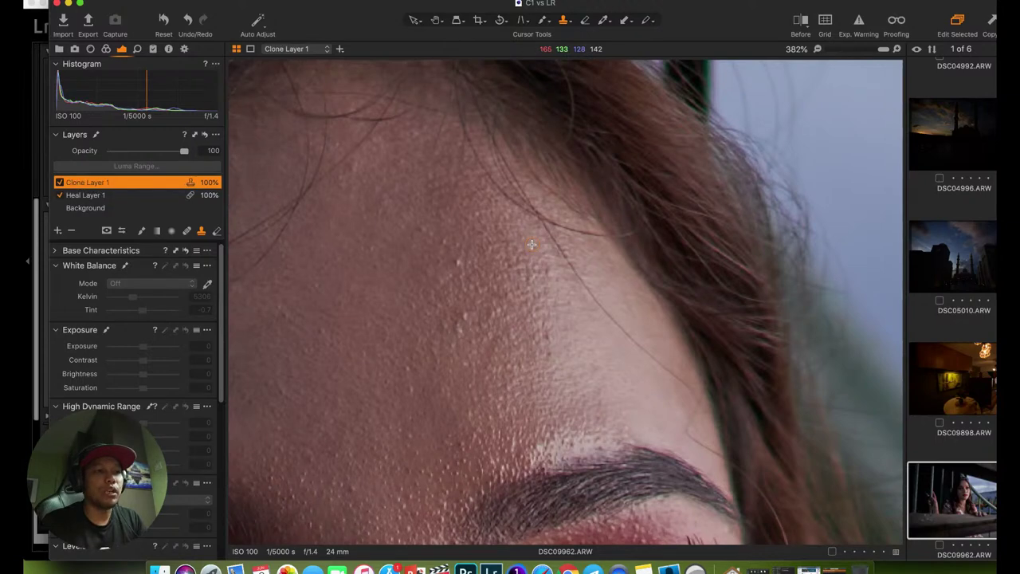
mouse_move(558, 240)
mouse_down()
mouse_move(601, 307)
mouse_move(558, 254)
mouse_move(623, 333)
mouse_move(590, 297)
mouse_up()
right_click(590, 296)
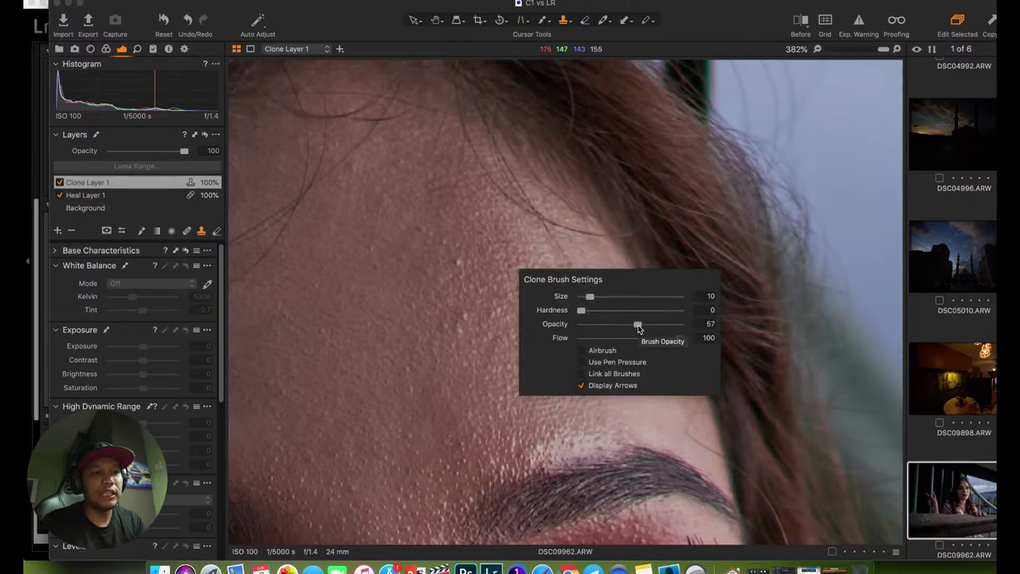
drag(638, 327, 691, 323)
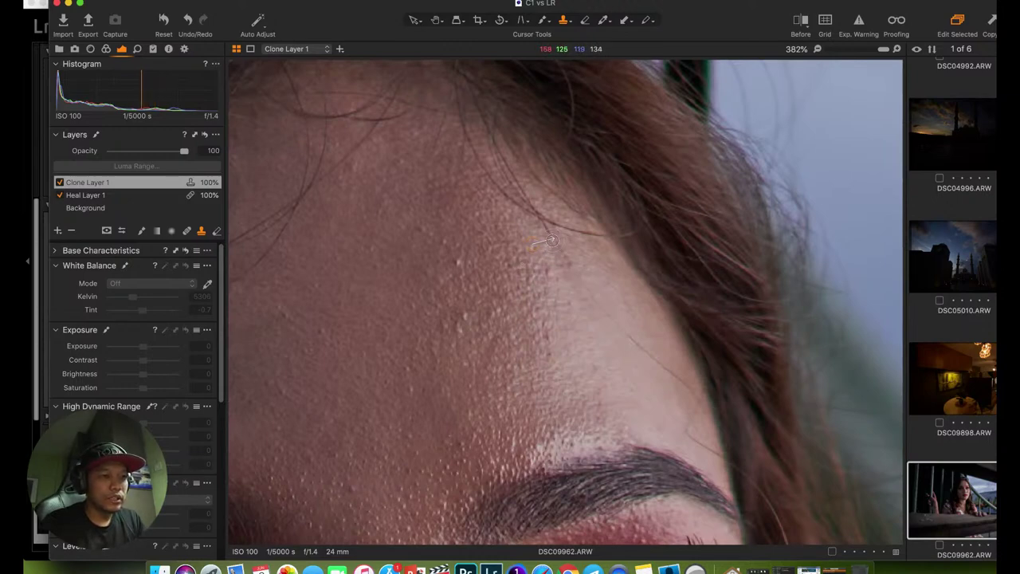
Clone adjacent skin over the middle part of the stray hair on the forehead's lit side.
drag(560, 247, 553, 241)
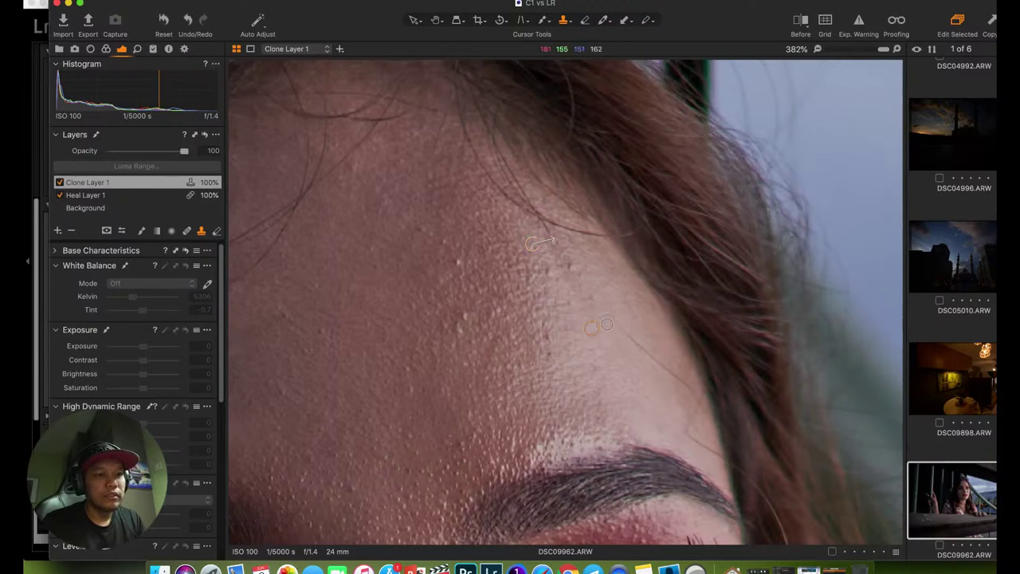
click(614, 323)
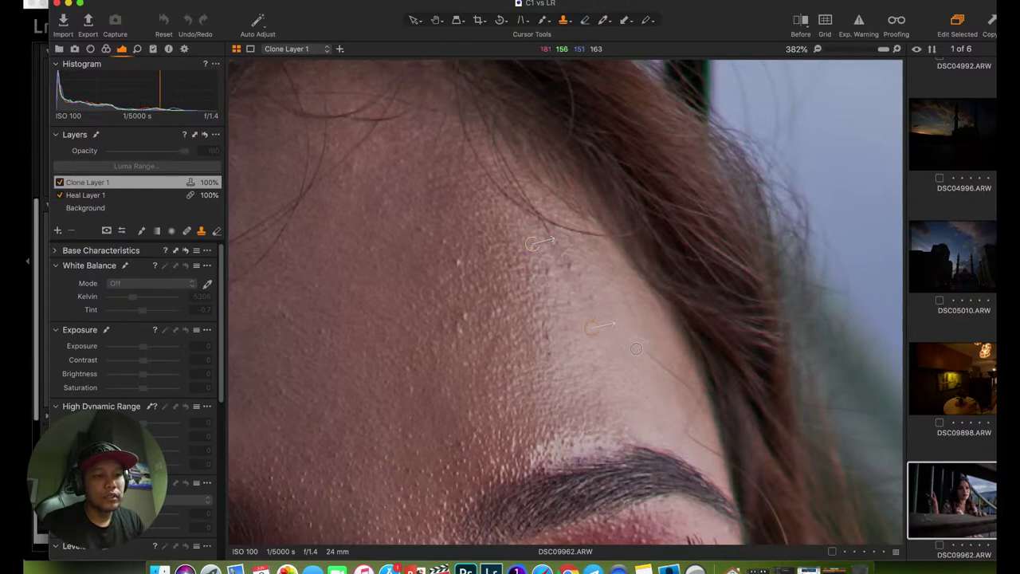
click(638, 364)
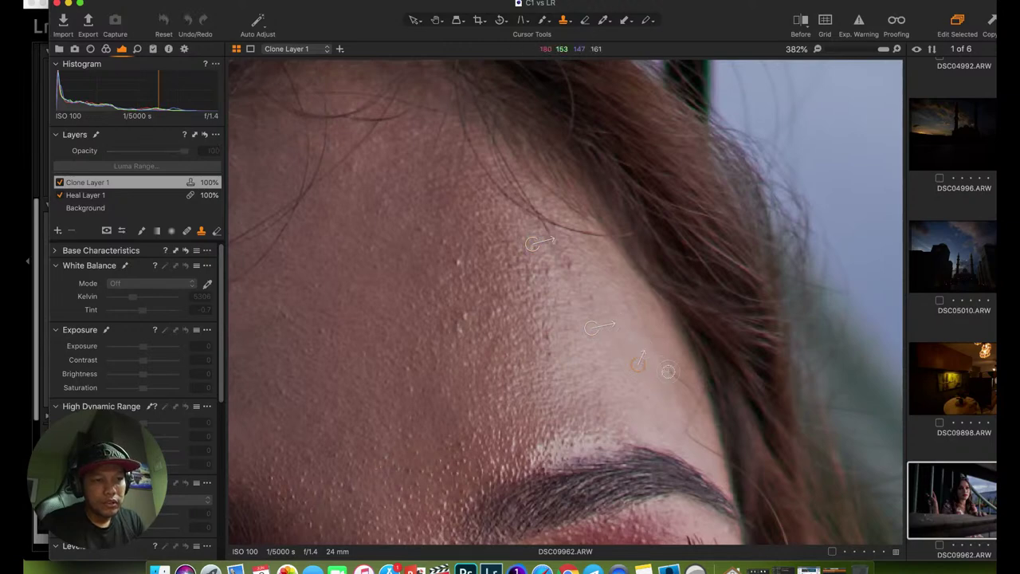
Try to clone skin over the stray hair's end beside the hairline, undoing the first stroke and repeating it.
click(669, 374)
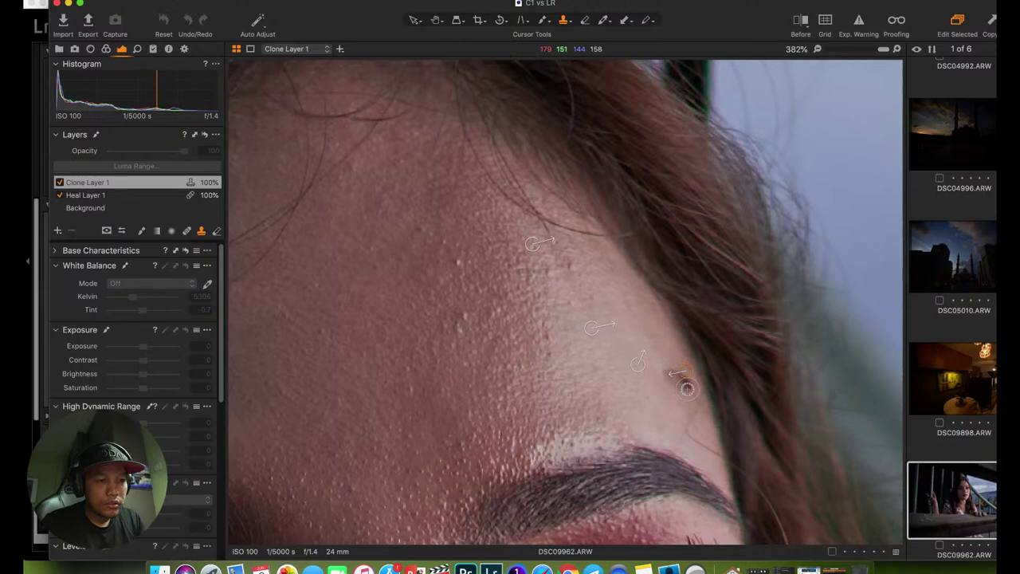
key(super+z)
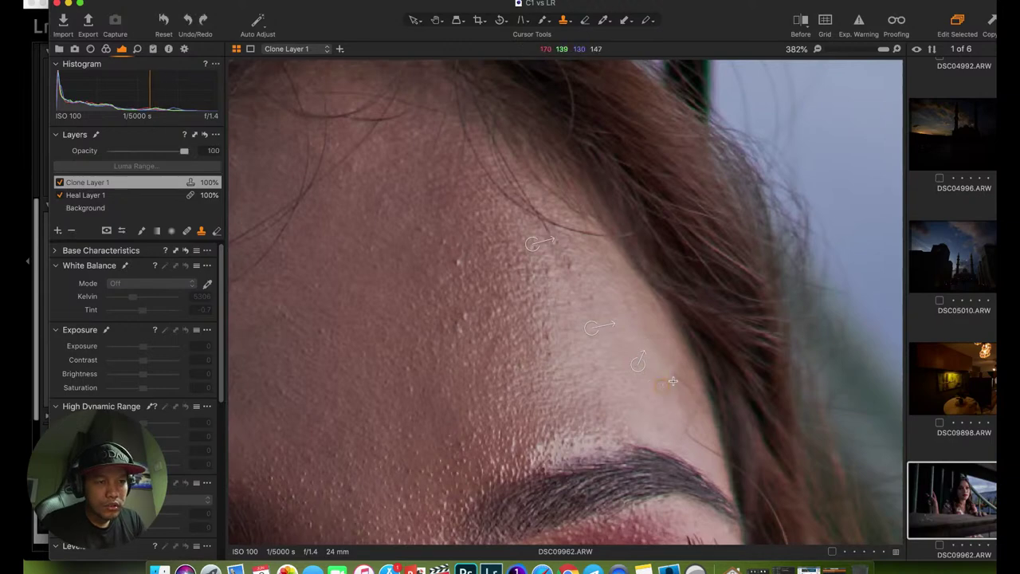
click(686, 387)
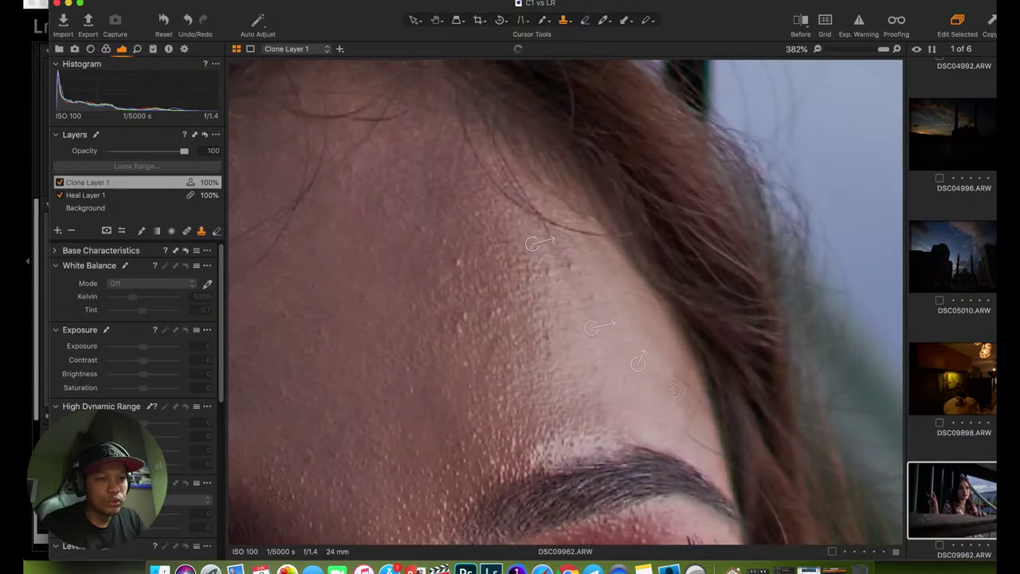
Heal the stray hair's end beside the hairline with the healing brush, check Clone Layer 1 and return to Heal Layer 1.
key(b)
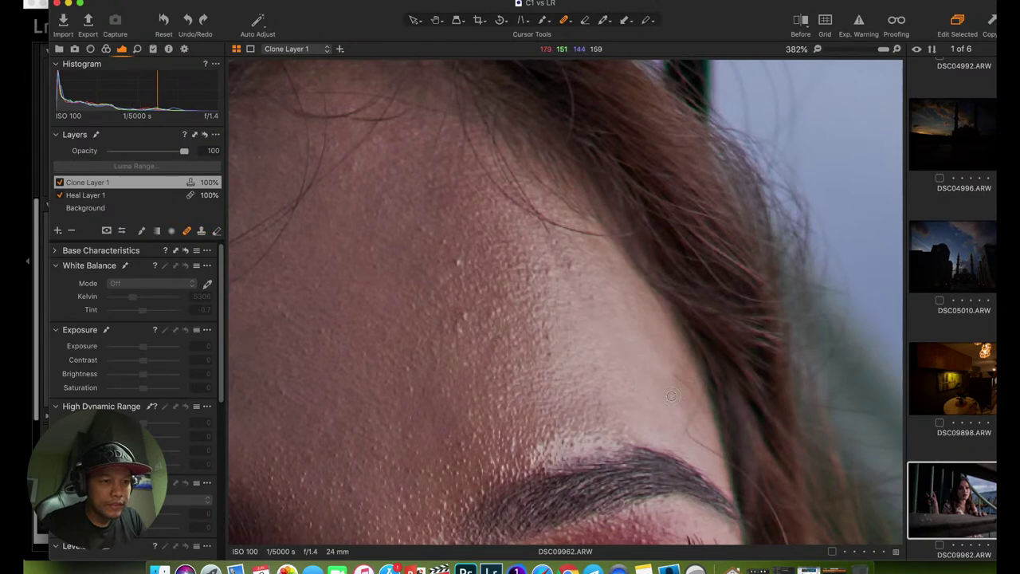
drag(680, 378, 697, 397)
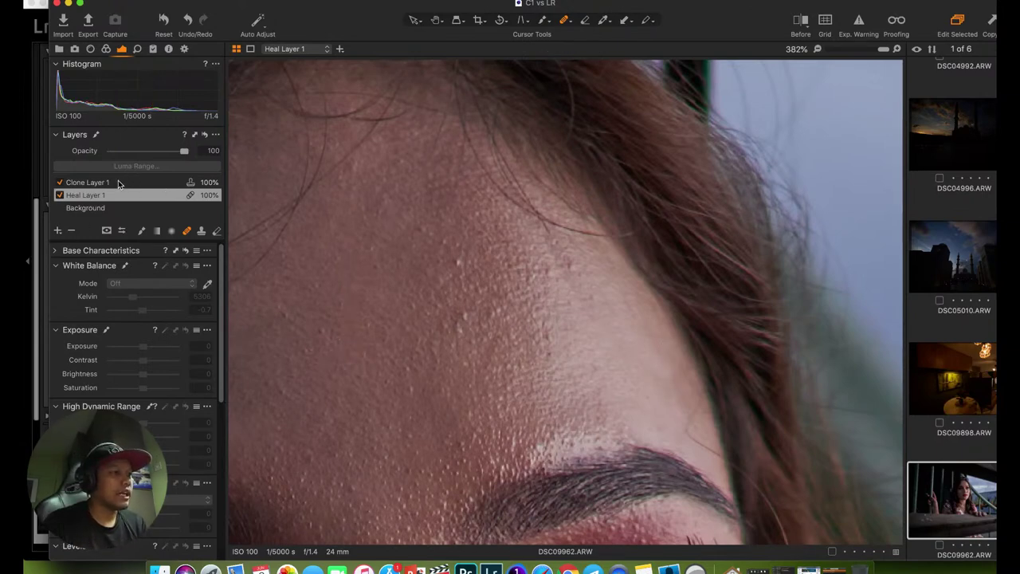
click(85, 186)
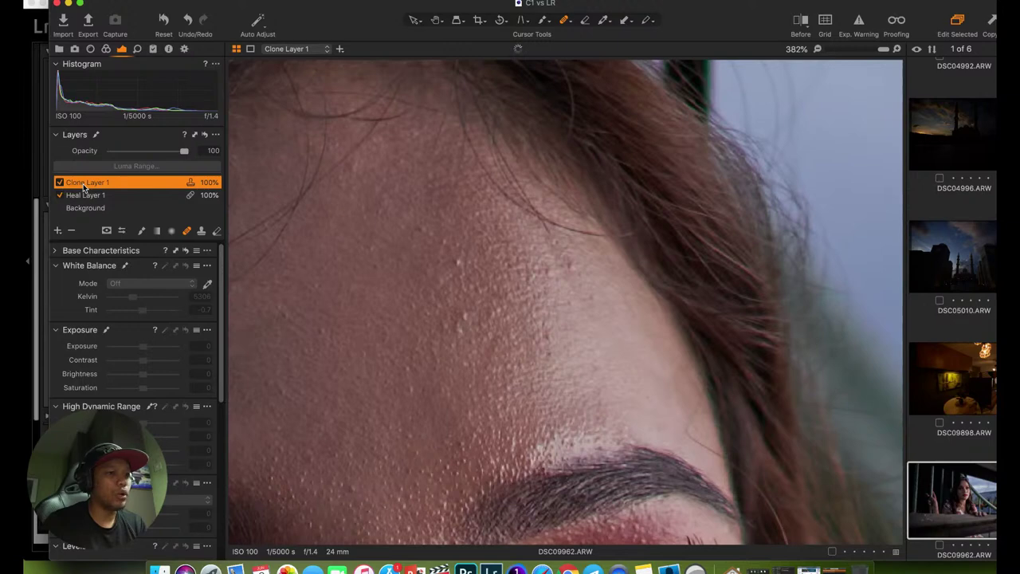
click(84, 196)
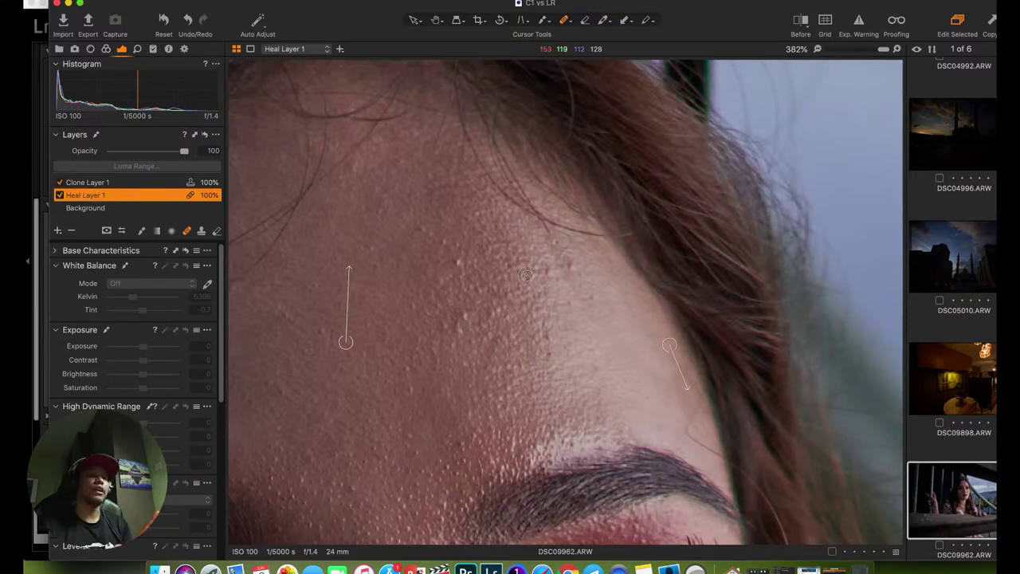
Heal the small mark on the white of the eye on the face's lit side, using a smaller healing brush.
scroll(527, 275, down, 4)
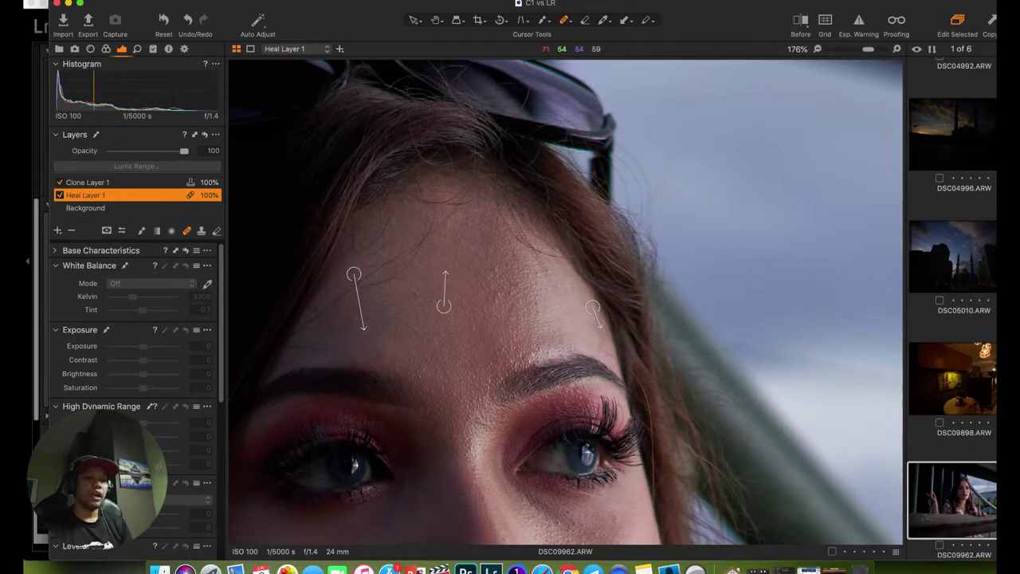
scroll(564, 453, up, 5)
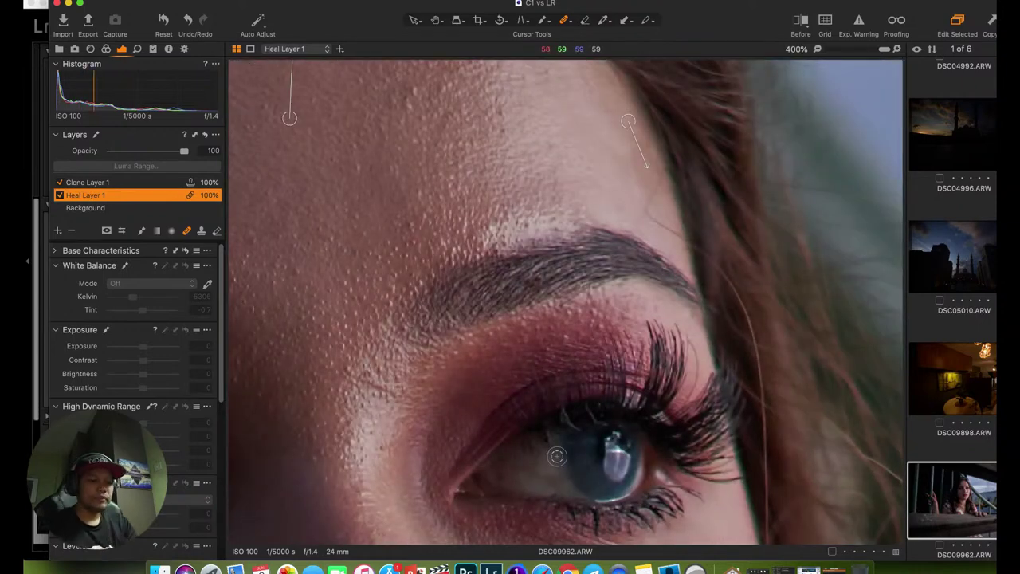
key(h)
mouse_move(547, 456)
mouse_down()
mouse_move(542, 273)
mouse_move(552, 287)
mouse_move(678, 287)
mouse_move(566, 292)
mouse_up()
key(q)
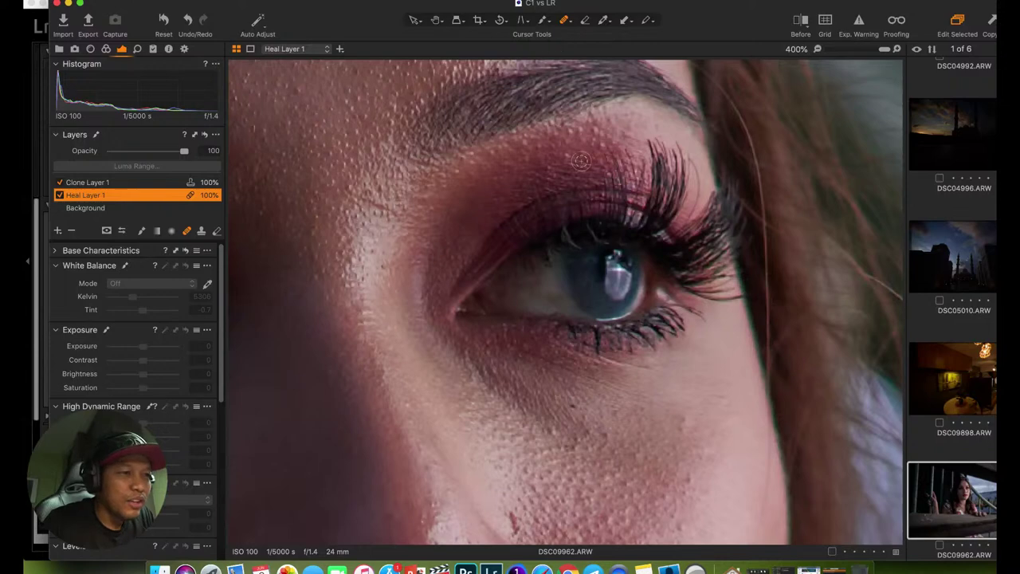
right_click(534, 300)
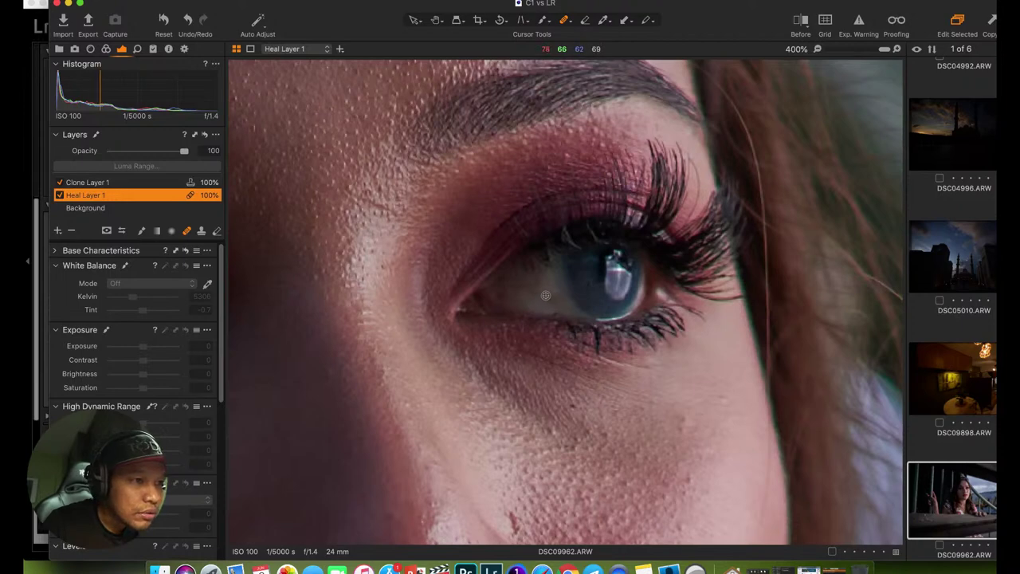
mouse_move(546, 296)
mouse_down()
mouse_move(530, 290)
mouse_move(547, 296)
mouse_up()
key(h)
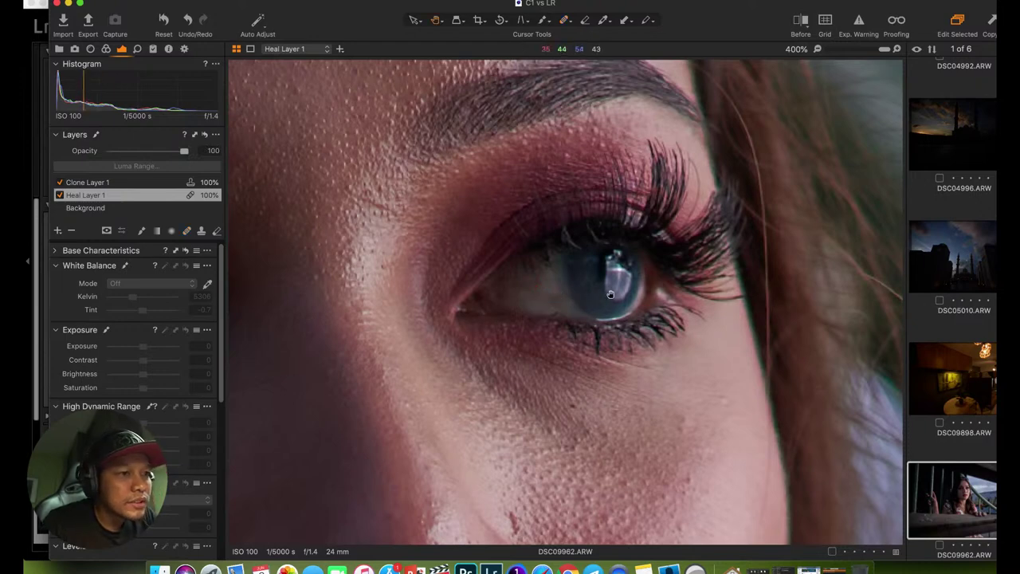
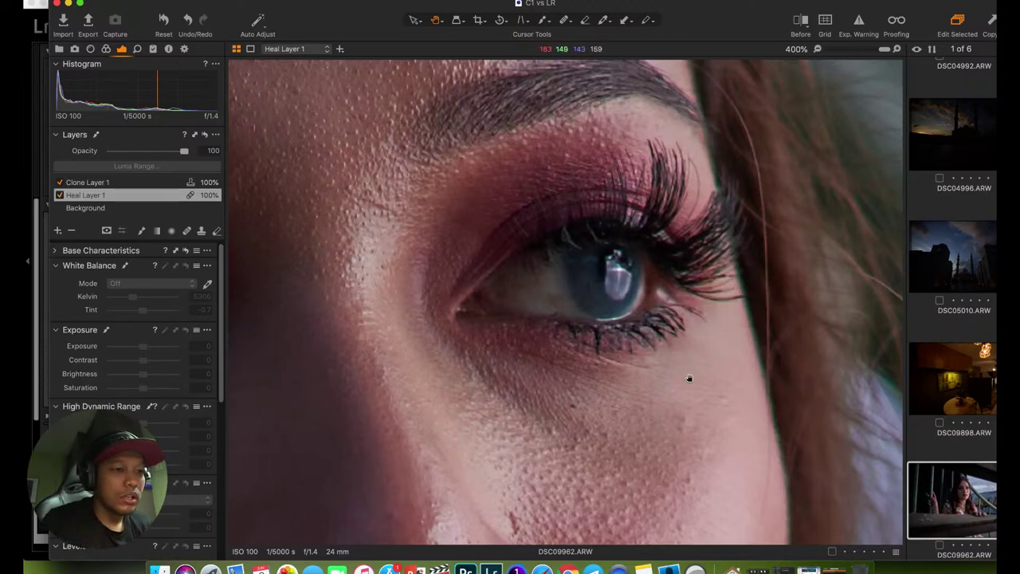
Heal the mark in the crease beside the nostril and the dark spot on the lower cheek.
drag(593, 391, 533, 258)
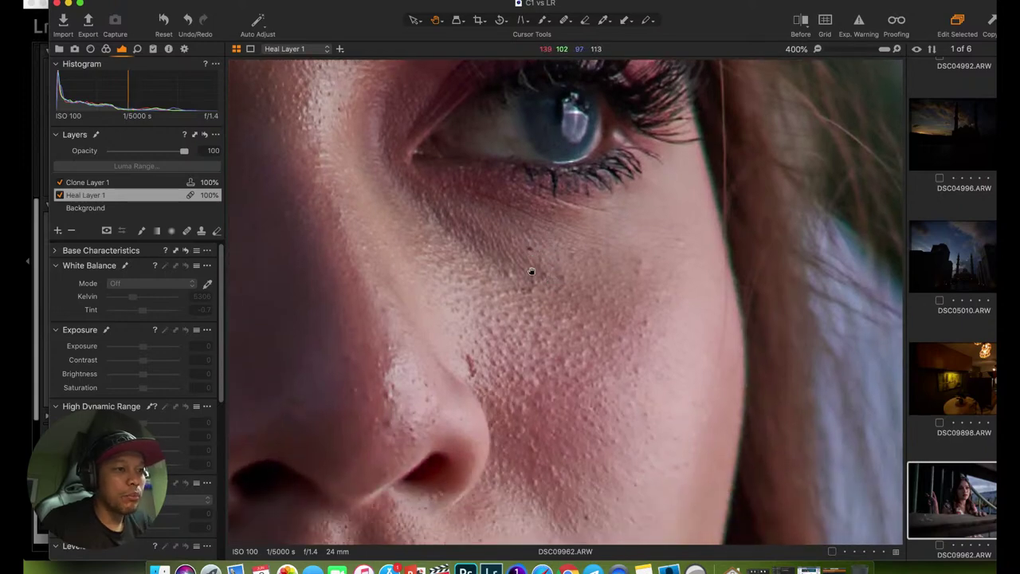
scroll(519, 284, down, 3)
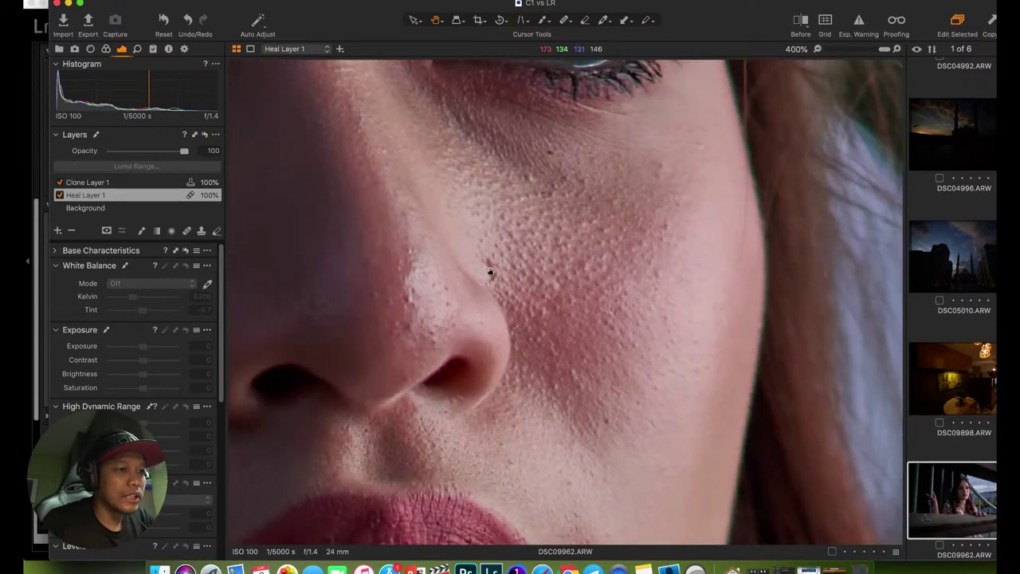
key(b)
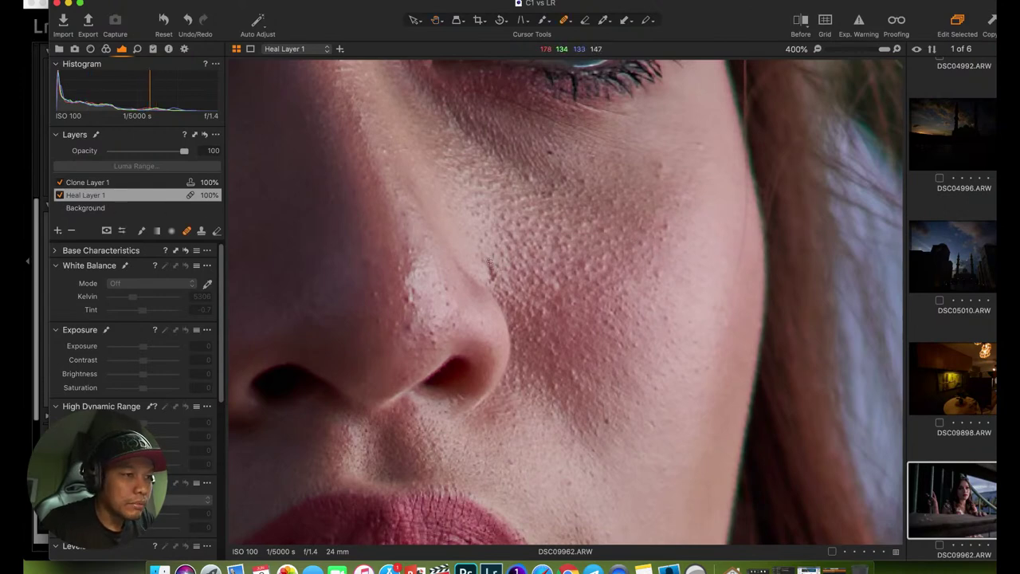
right_click(492, 261)
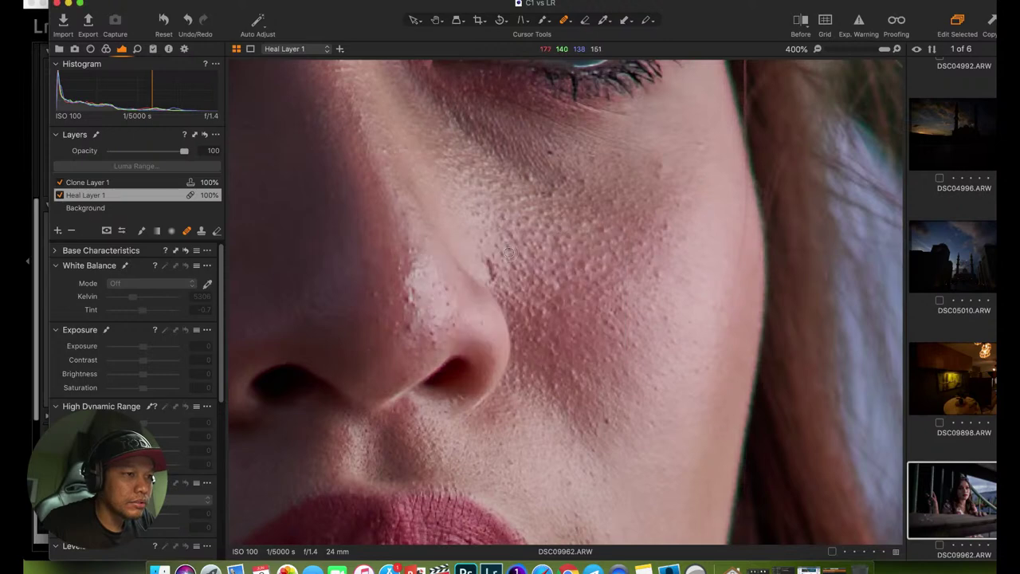
drag(490, 259, 495, 279)
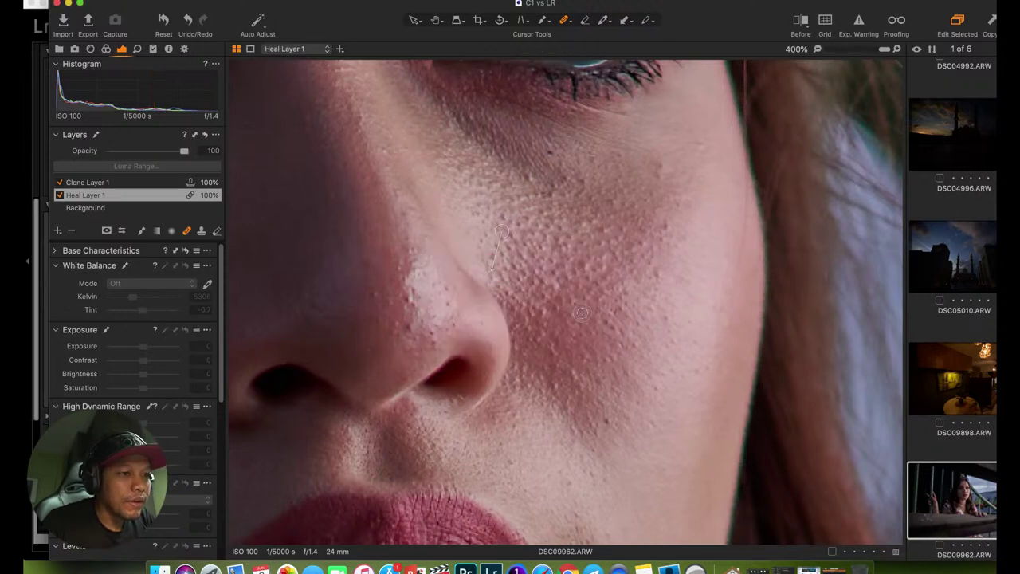
click(607, 421)
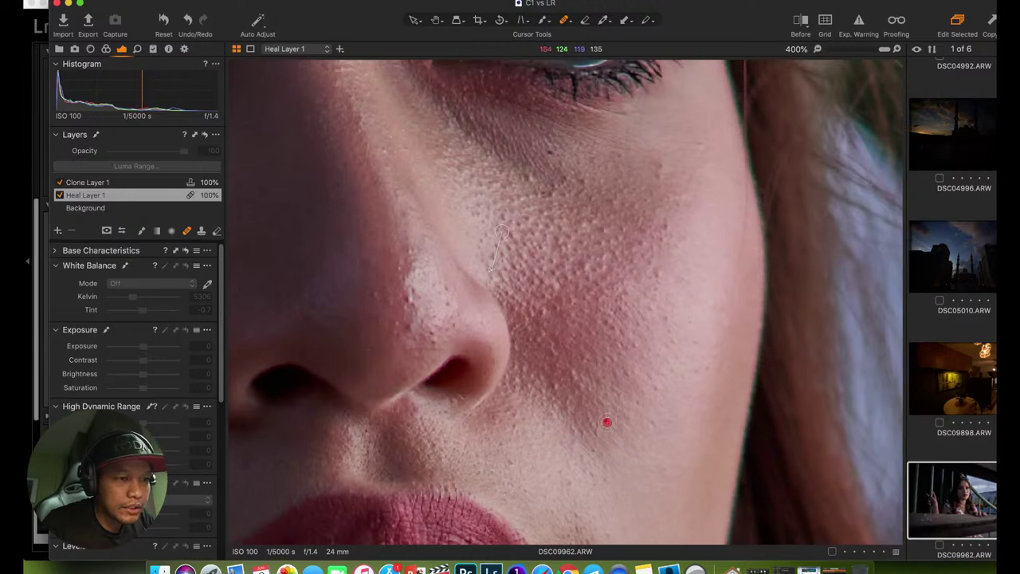
Heal the two spots on the tip and the shaded side of the nose.
click(410, 329)
drag(410, 328, 410, 296)
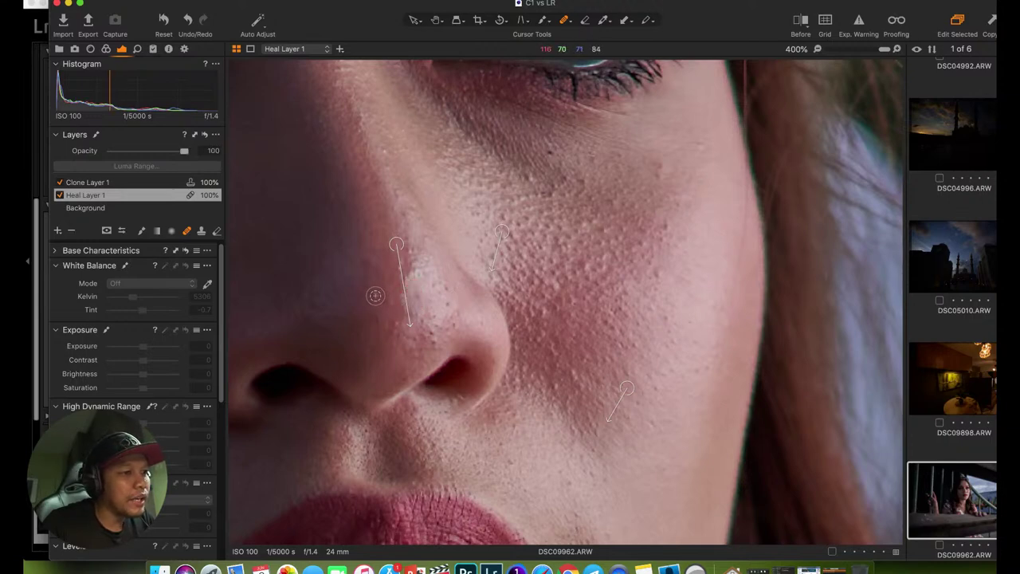
click(373, 295)
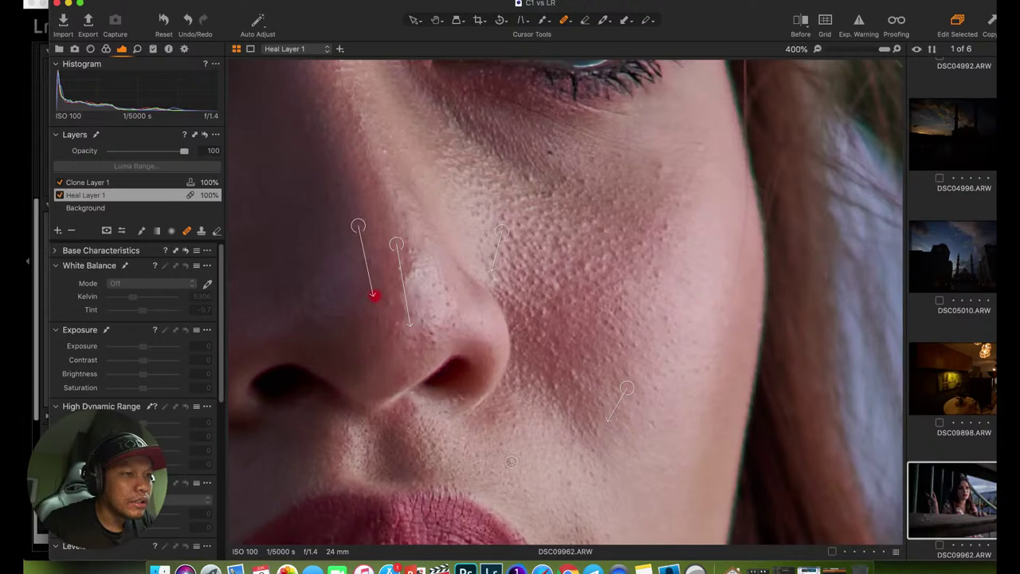
Heal the spots above the upper lip, on the outer cheek and on the skin under the eye.
drag(511, 462, 517, 469)
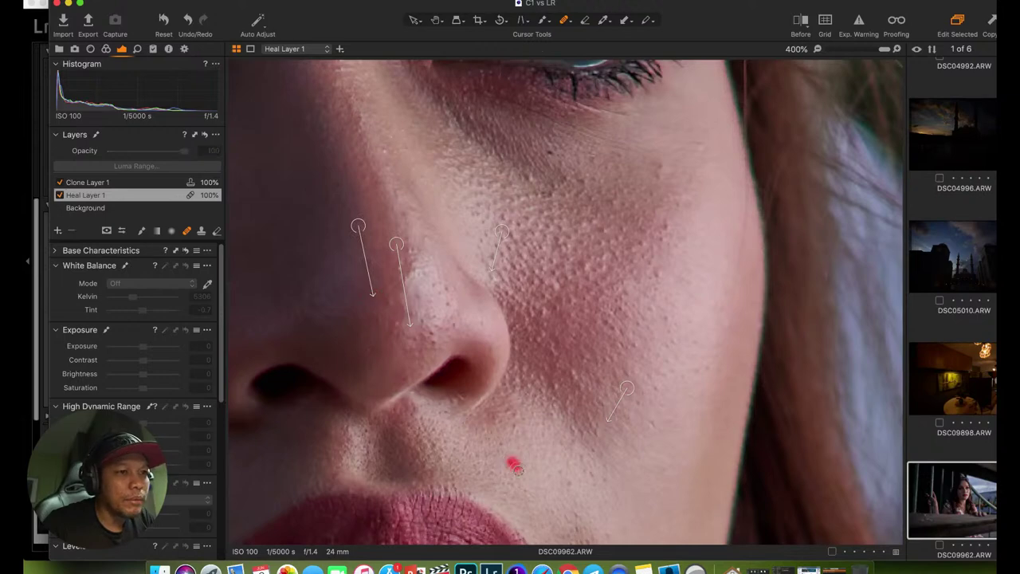
click(657, 274)
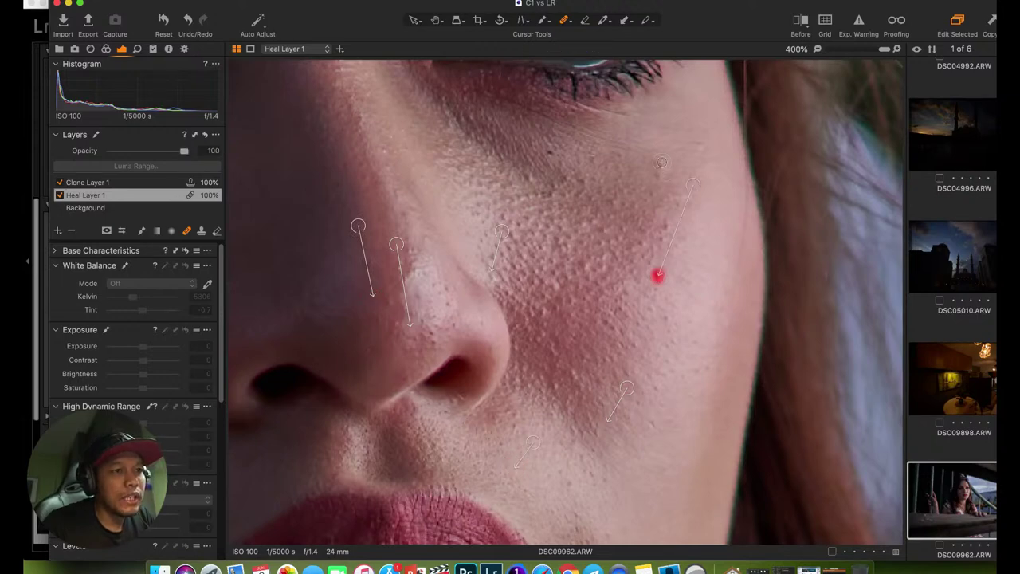
click(660, 164)
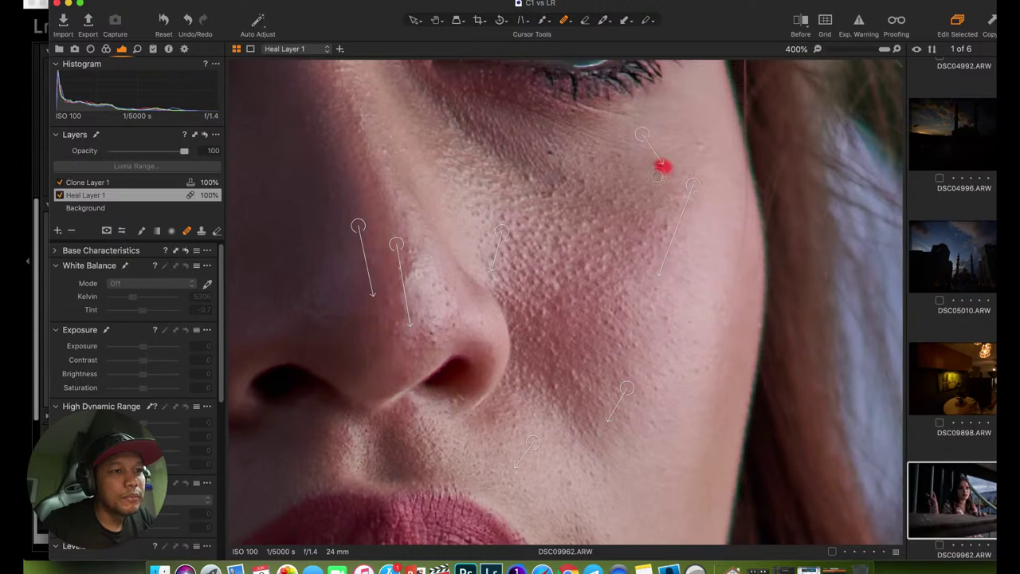
click(658, 177)
click(547, 152)
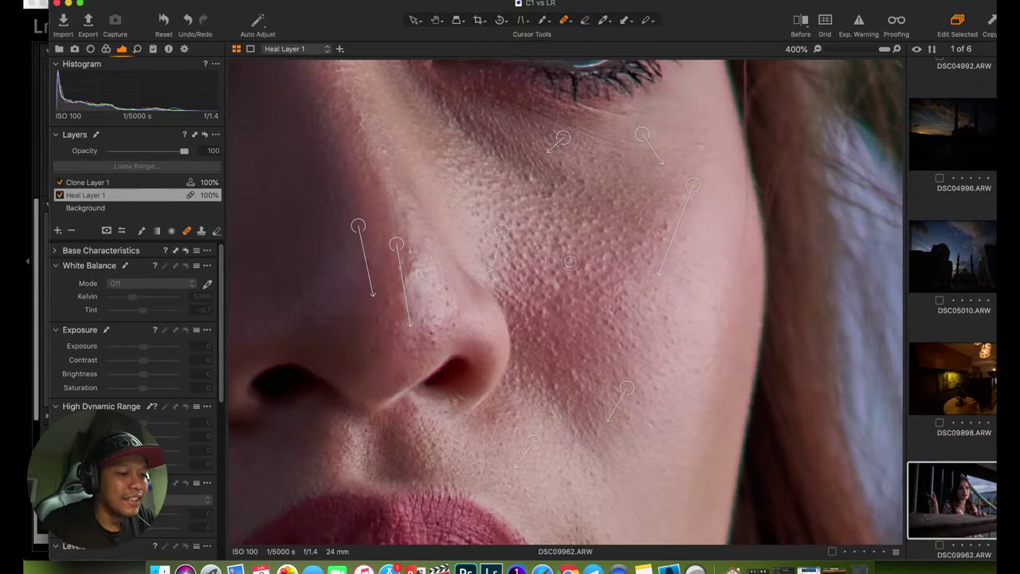
Heal the blemish below the lower lip and two spots on the shaded side of the chin with a larger brush.
key(h)
scroll(583, 207, down, 10)
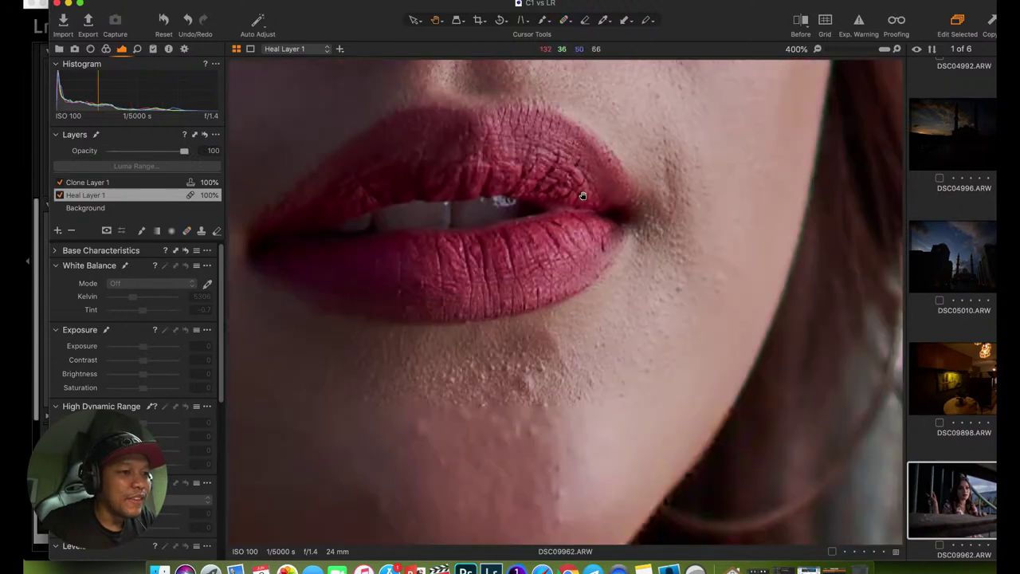
scroll(570, 240, down, 3)
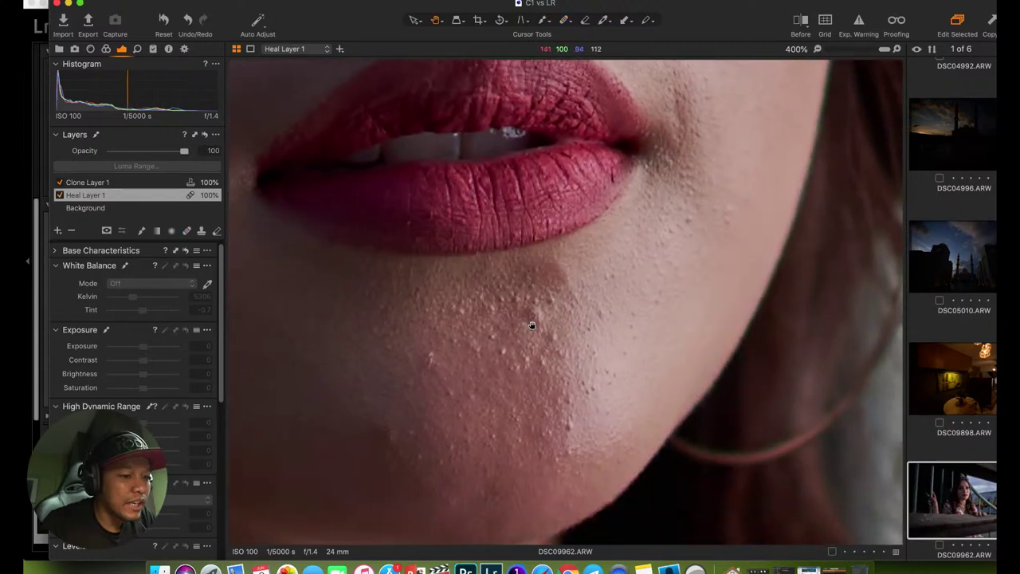
key(q)
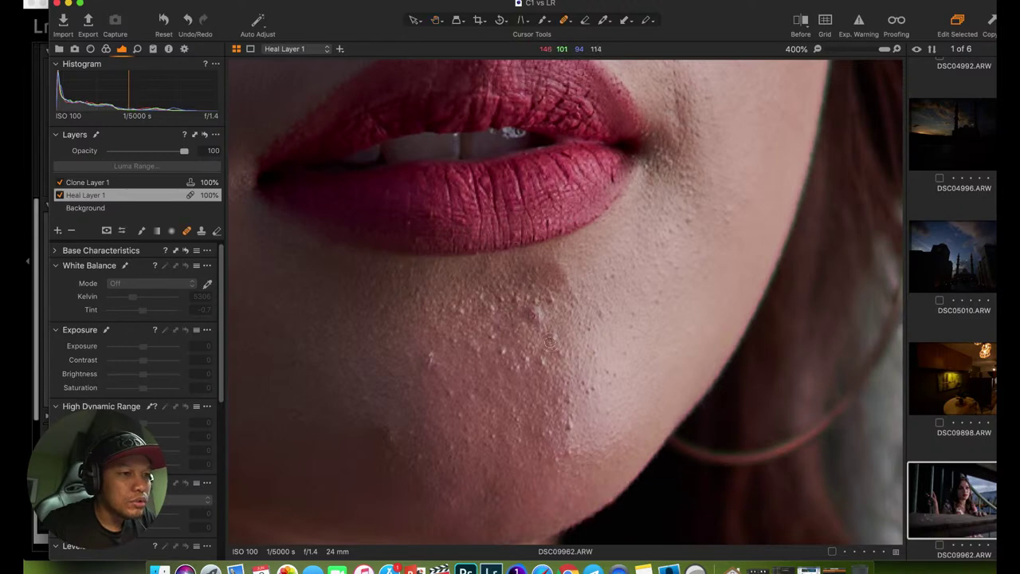
right_click(533, 316)
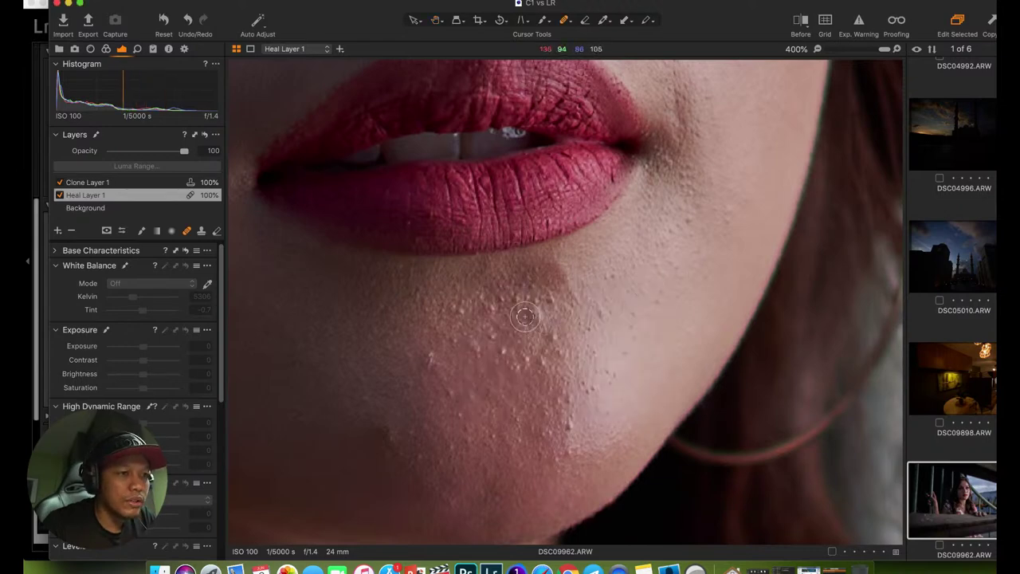
drag(526, 313, 531, 319)
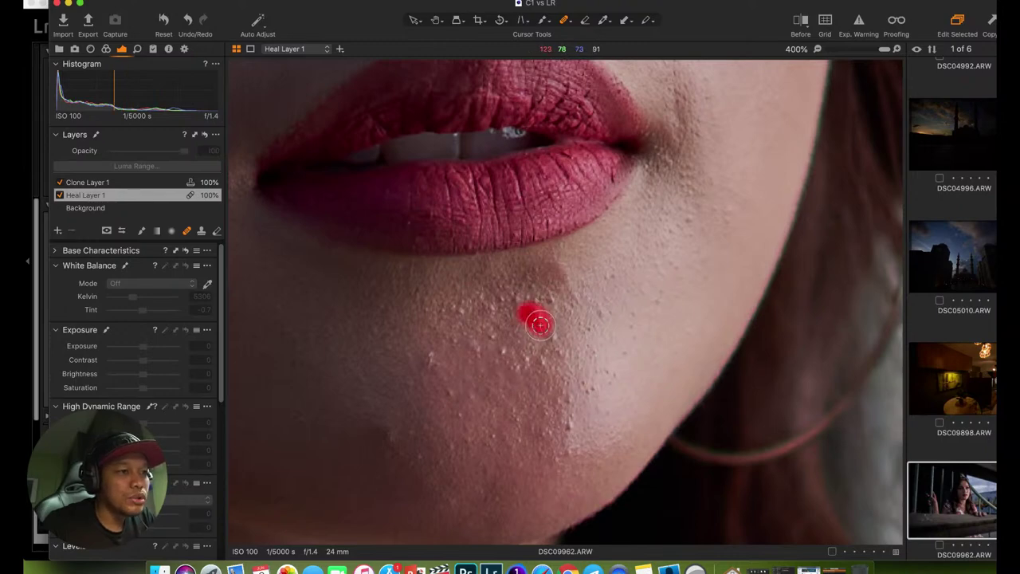
click(426, 358)
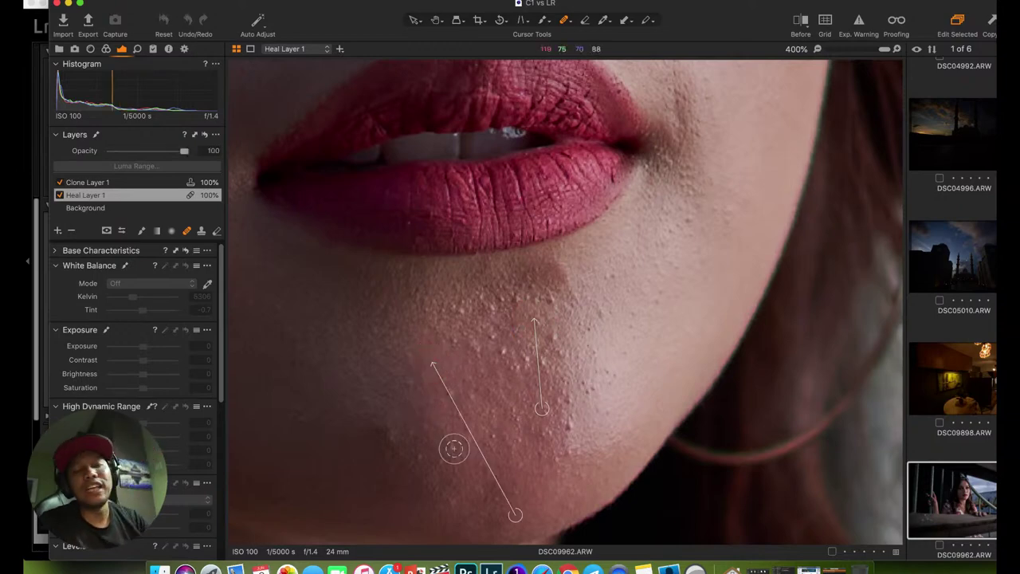
click(390, 443)
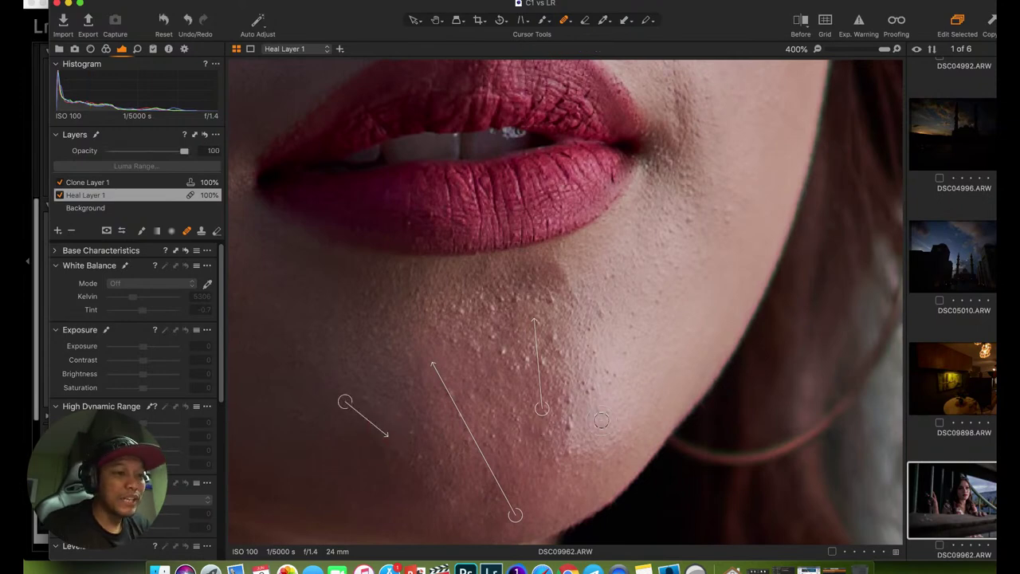
Heal the spots on the sunlit side of the chin, on the upper chin and the dark patch below the lower lip.
click(569, 428)
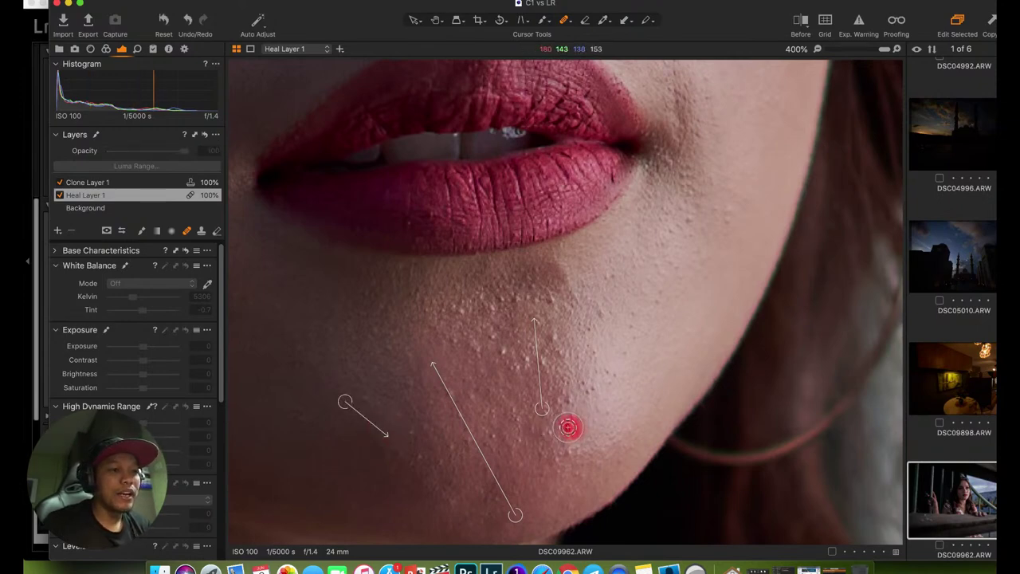
click(550, 298)
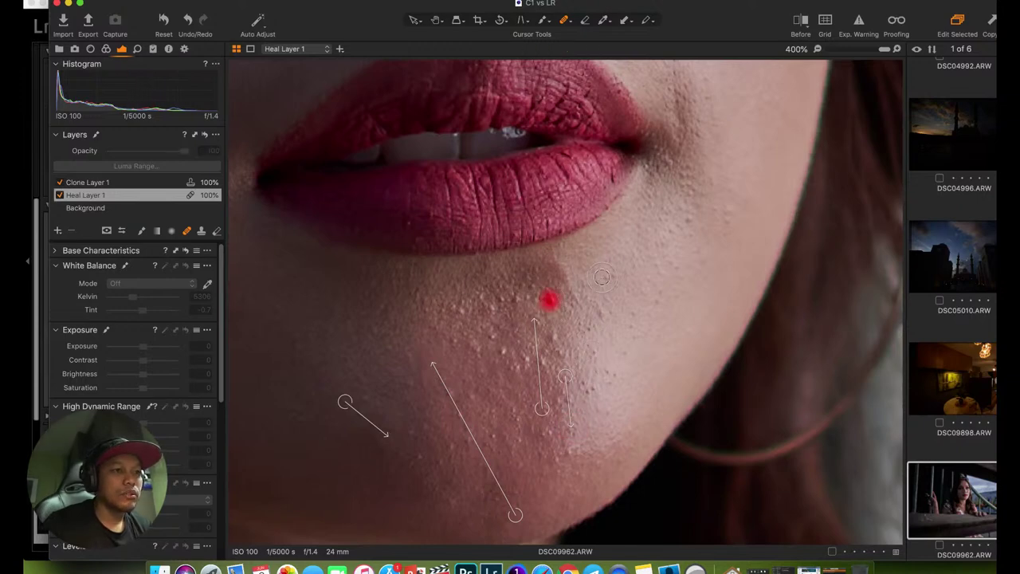
click(561, 271)
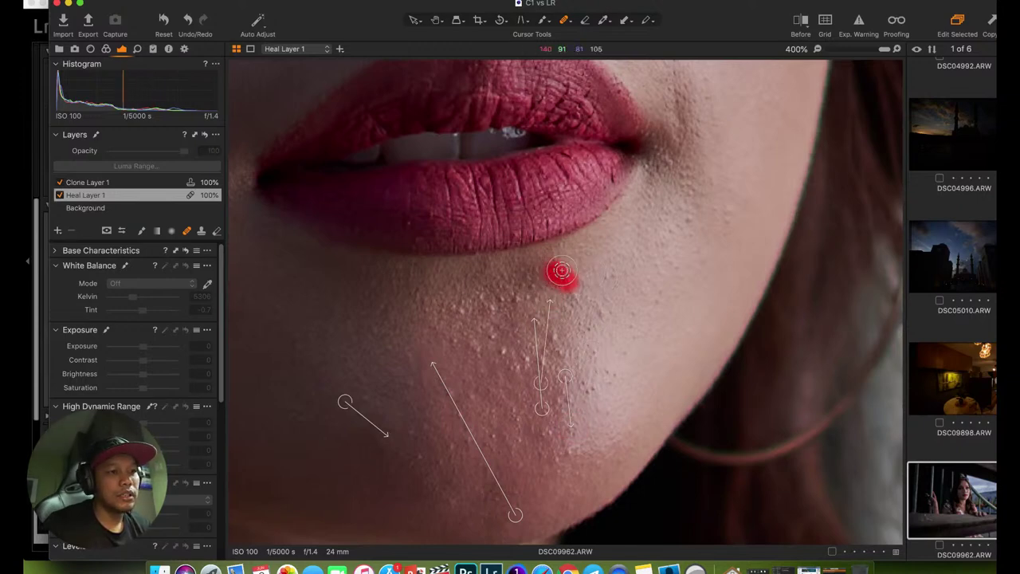
Heal the small bumps on the middle and sunlit side of the chin with a smaller brush.
right_click(488, 336)
drag(489, 336, 487, 336)
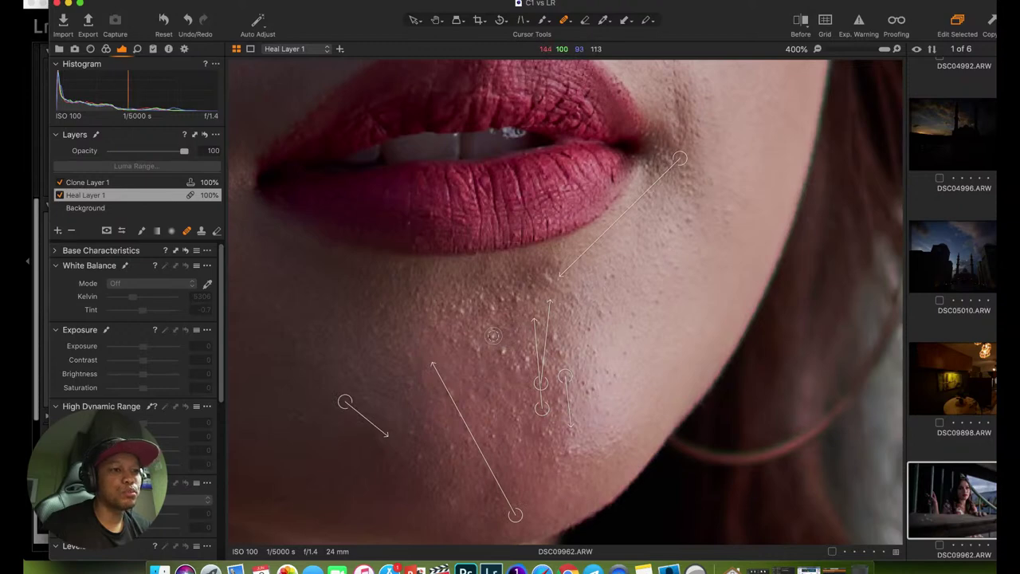
click(492, 338)
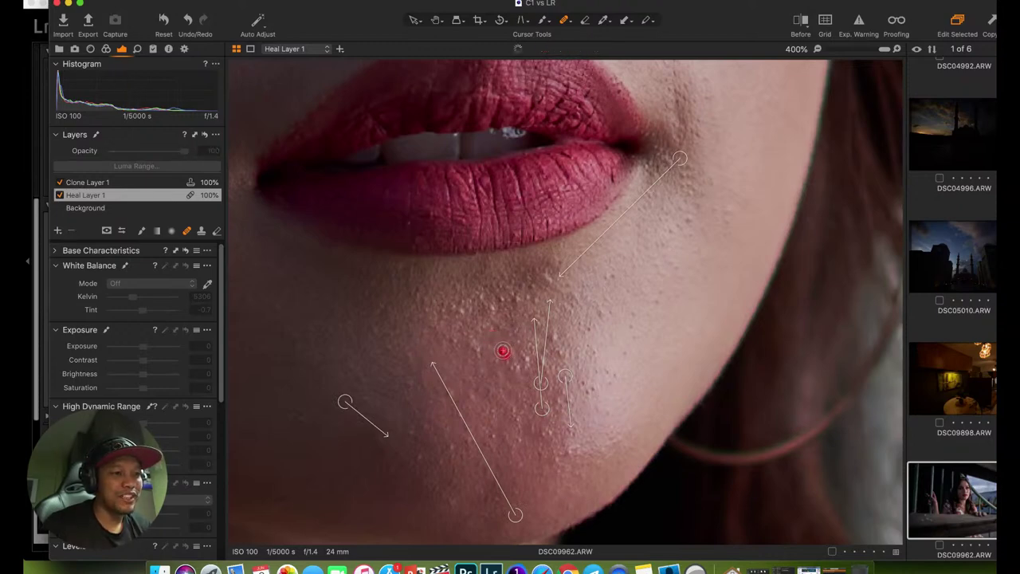
click(502, 350)
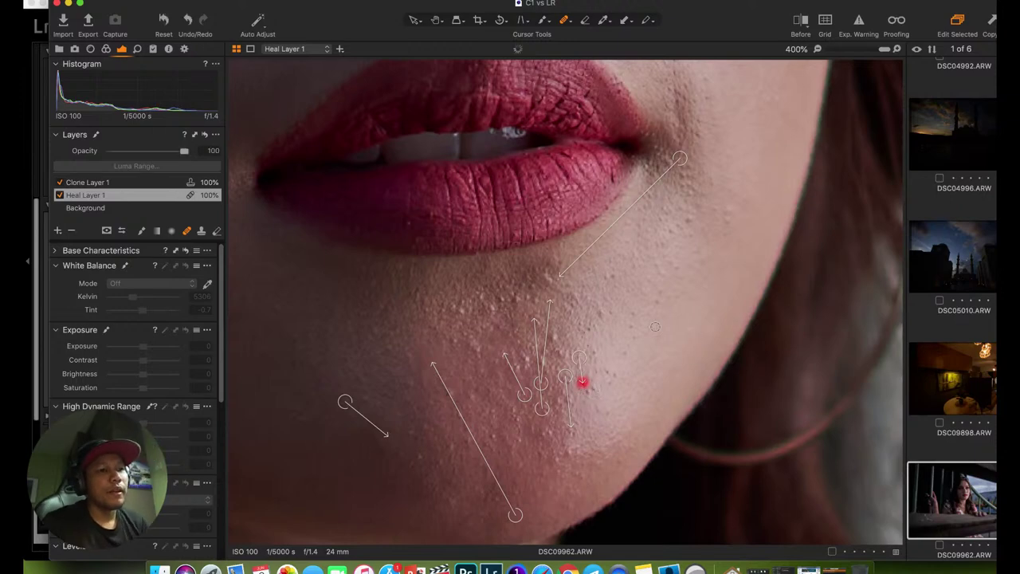
click(606, 371)
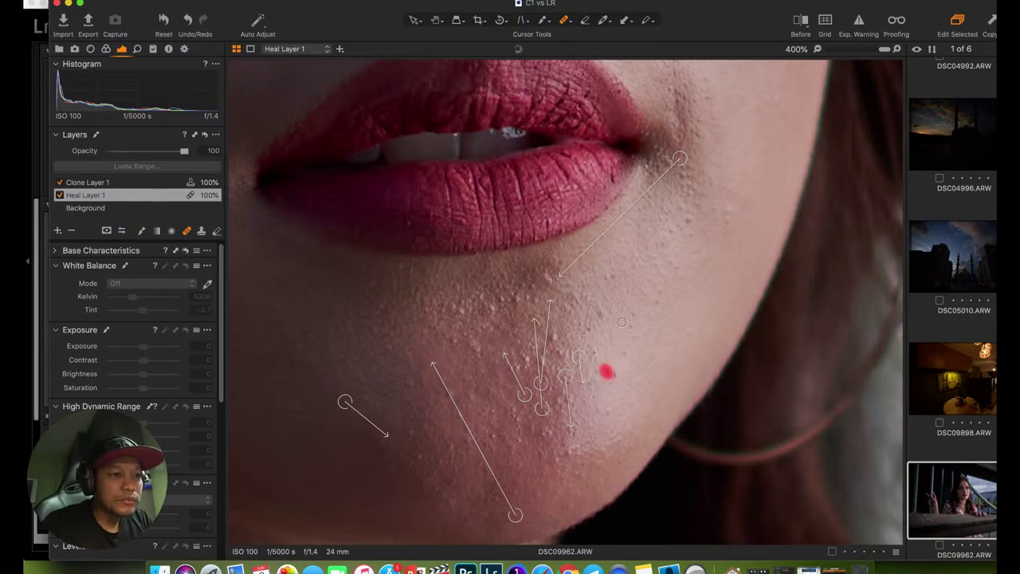
click(604, 315)
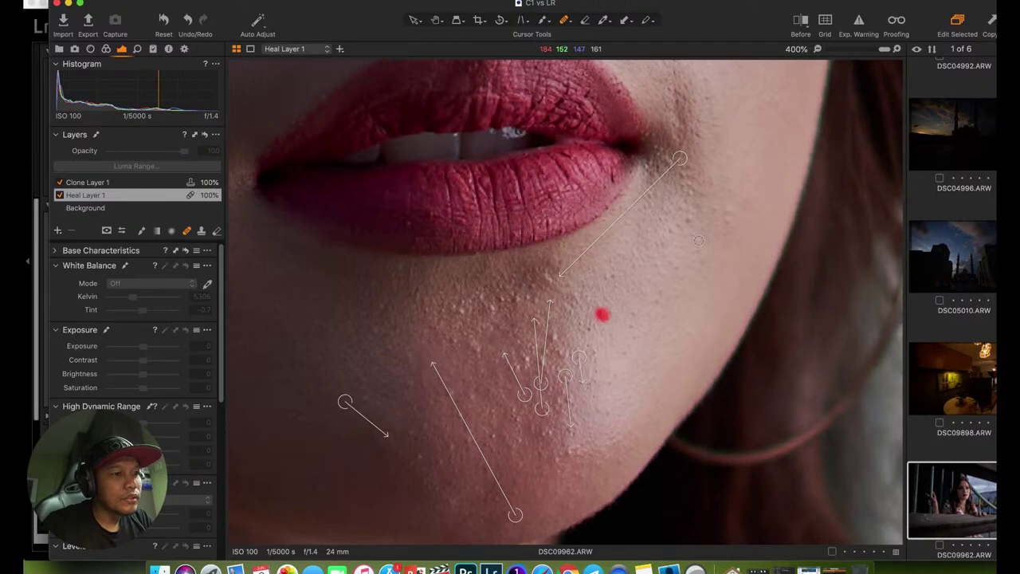
Examine the healed skin on the chin, neck, cheek and nose up close and in the whole portrait.
key(h)
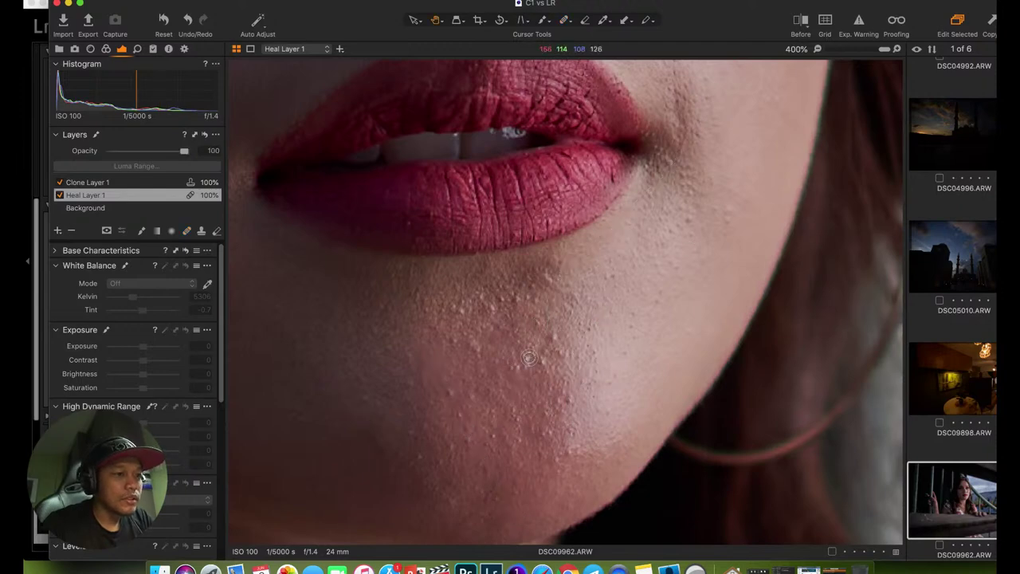
key(super+0)
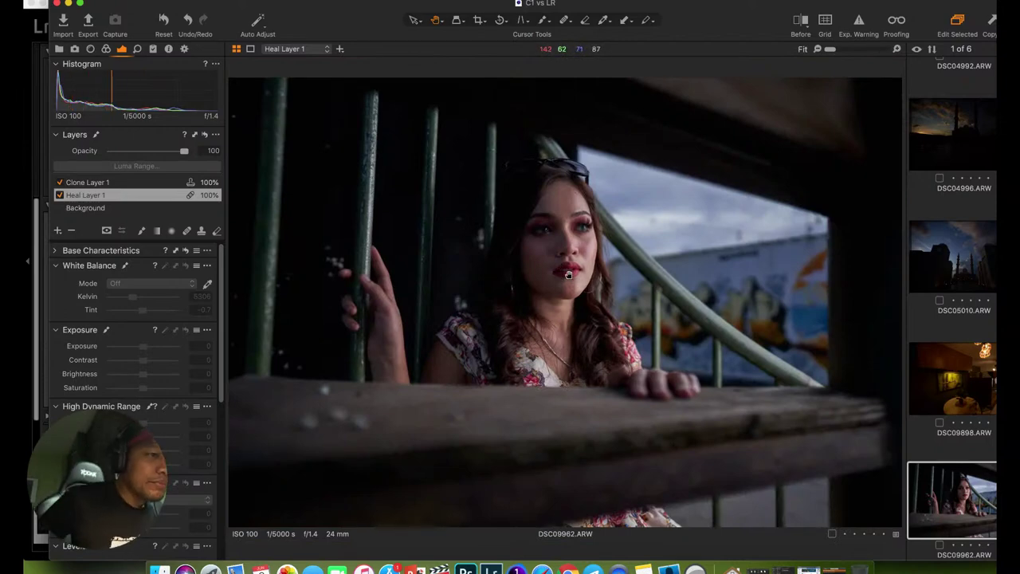
click(558, 298)
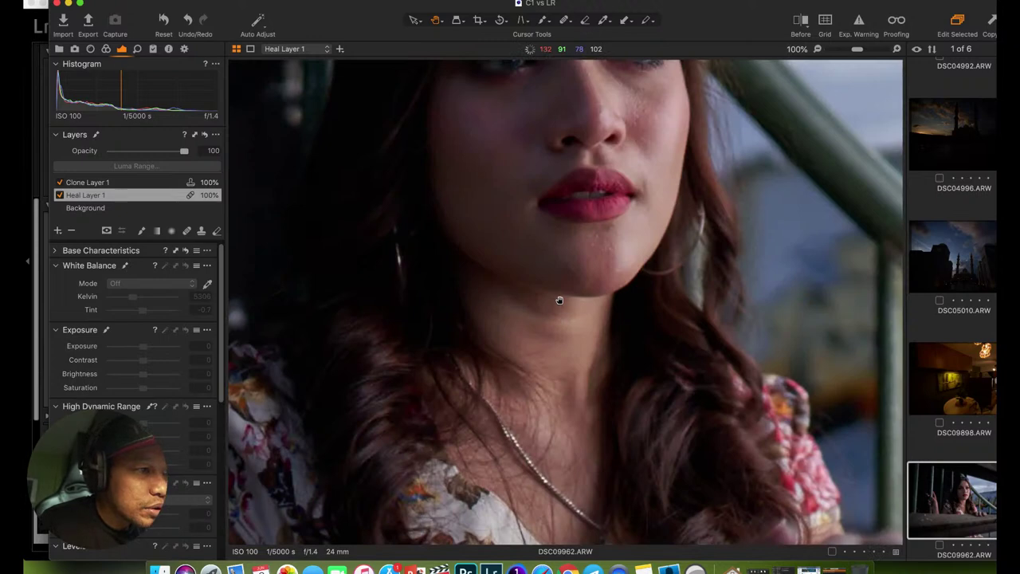
scroll(554, 331, up, 3)
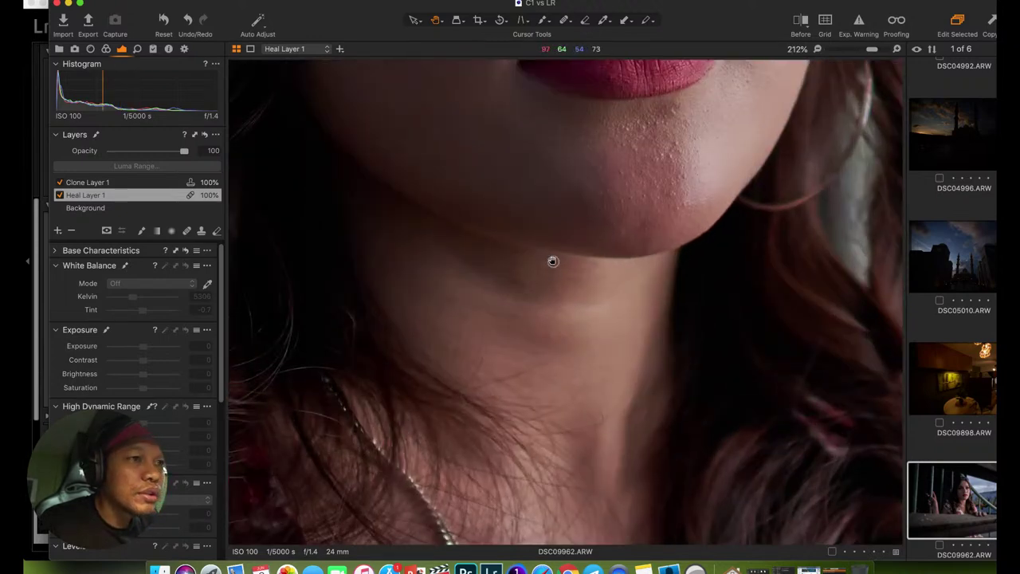
scroll(553, 263, up, 2)
scroll(542, 178, up, 5)
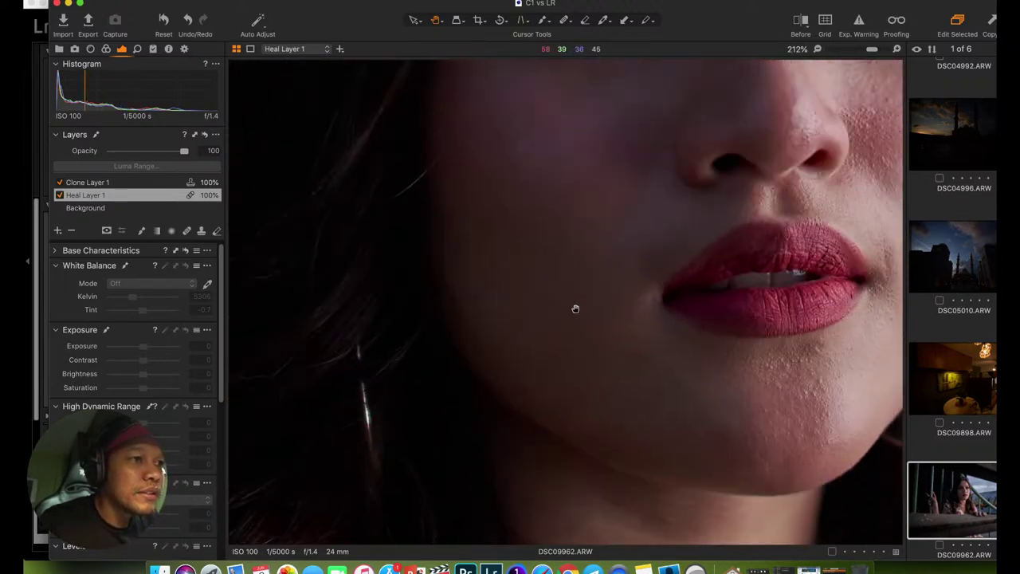
drag(609, 287, 607, 300)
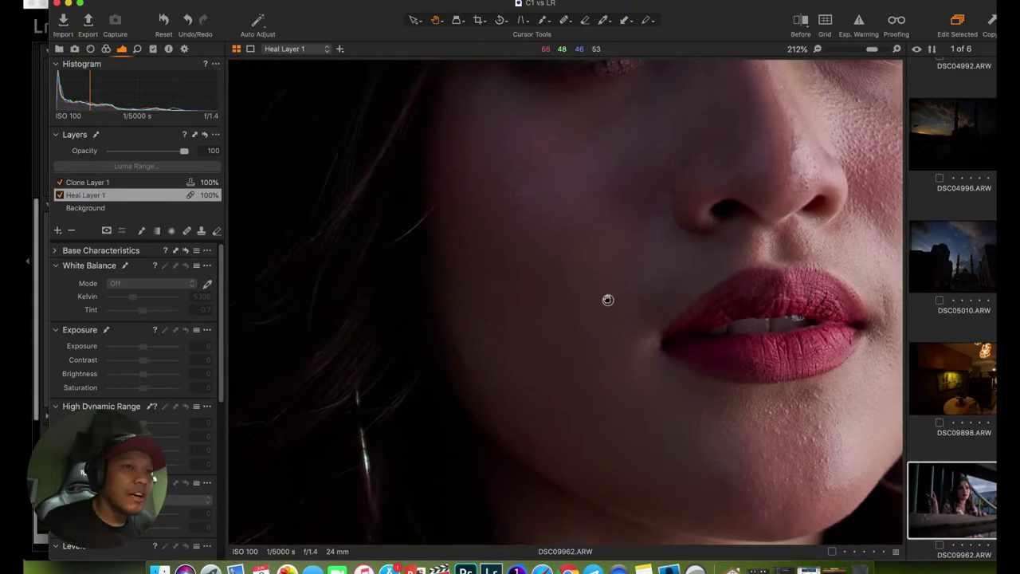
drag(635, 296, 551, 223)
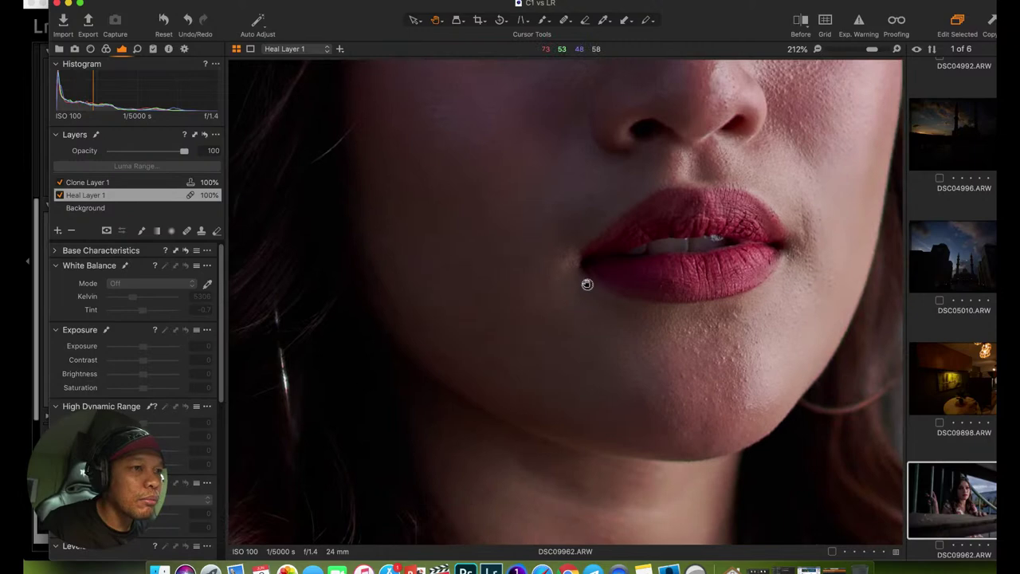
scroll(586, 285, left, 5)
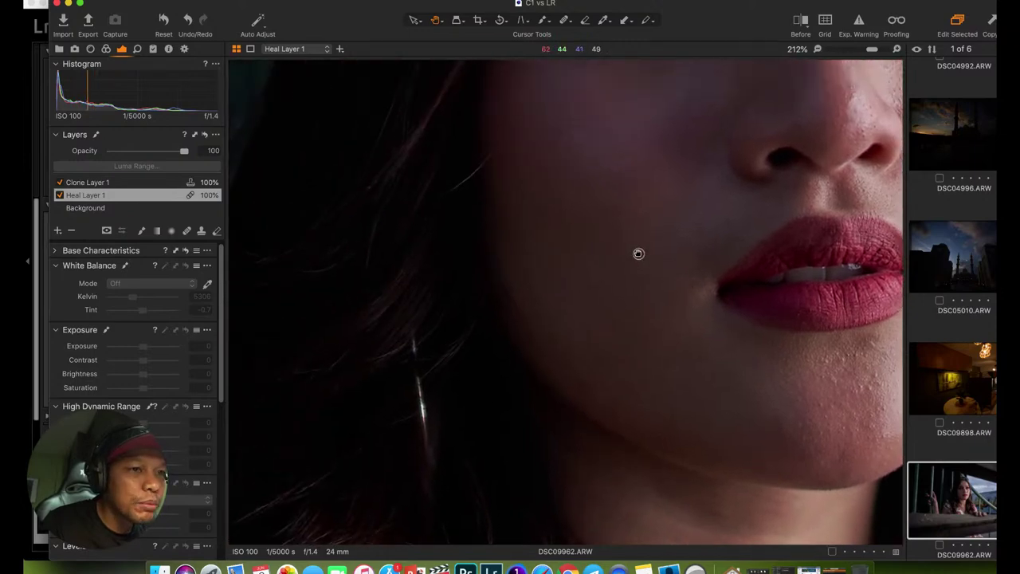
scroll(644, 278, right, 5)
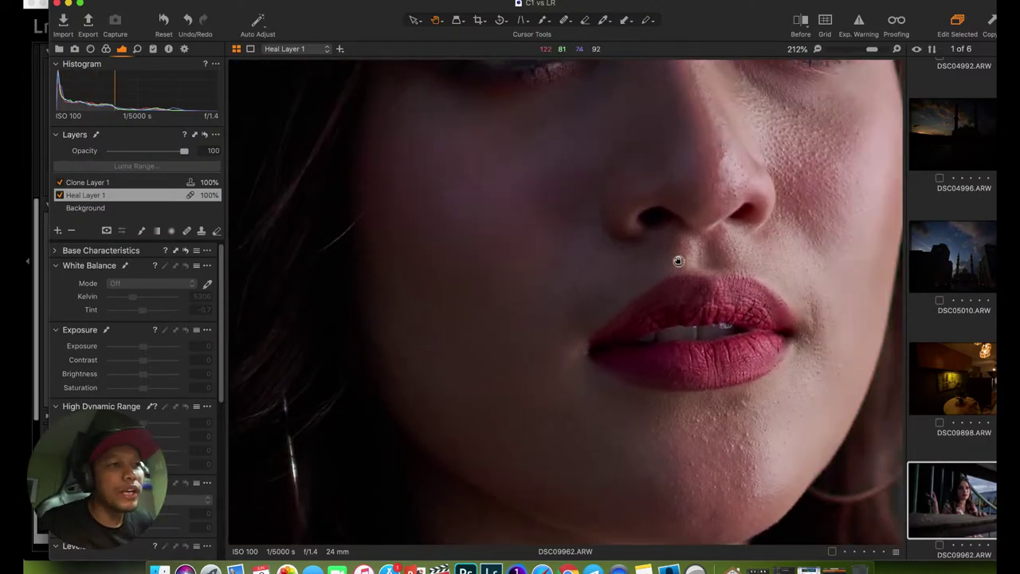
scroll(677, 261, up, 3)
key(super+0)
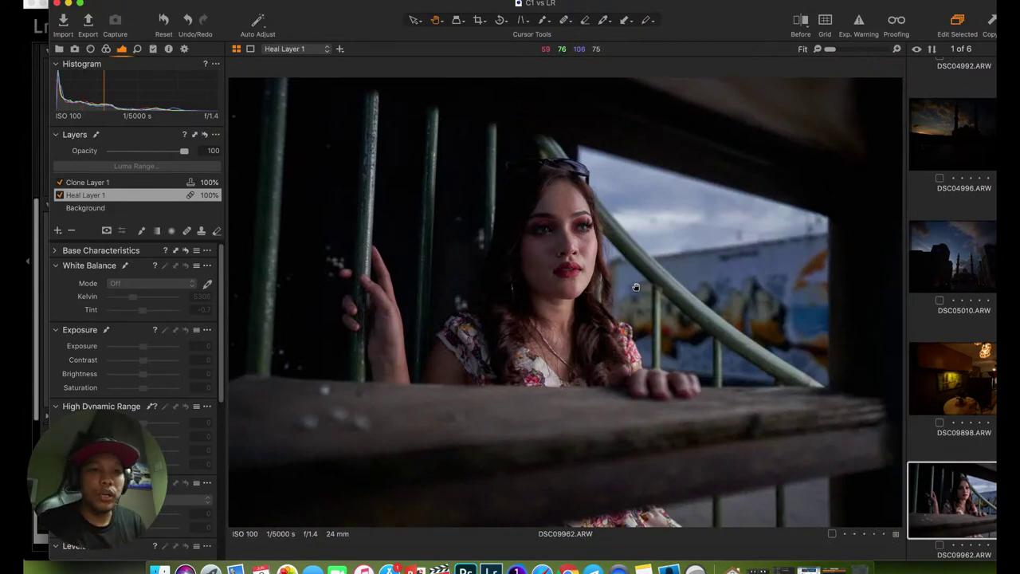
Open the interior photo DSC09898.ARW and raise its High Dynamic Range shadows to 64.
click(959, 376)
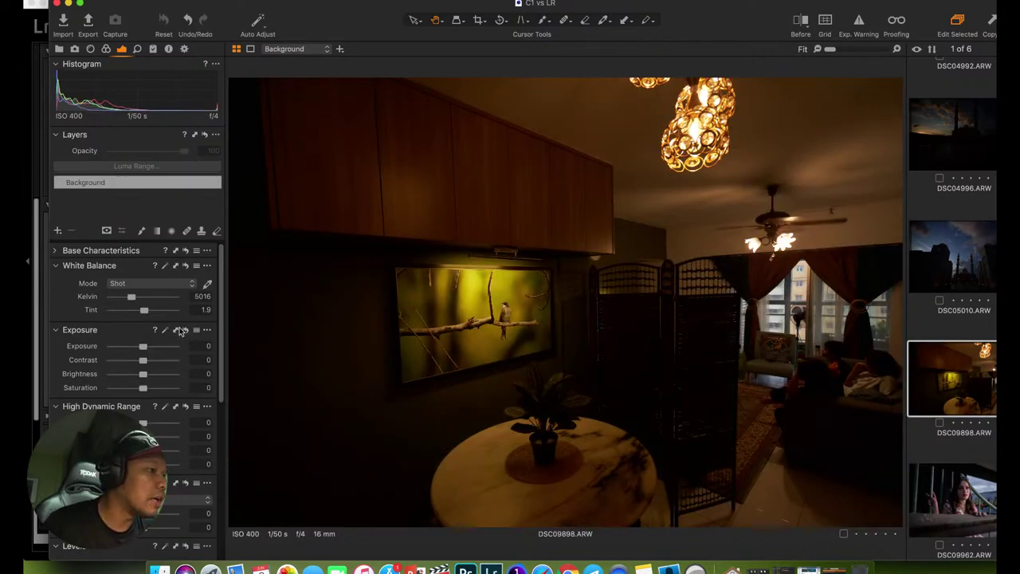
drag(143, 436, 163, 440)
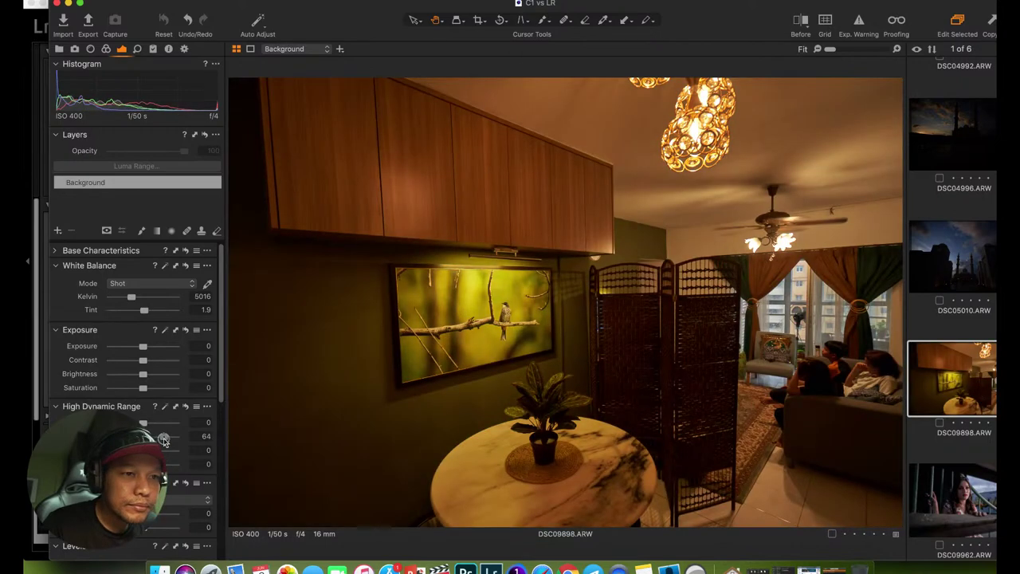
Try a cooler white balance of 3518 Kelvin on the whole interior, inspect the window area, and reset the white balance.
click(105, 49)
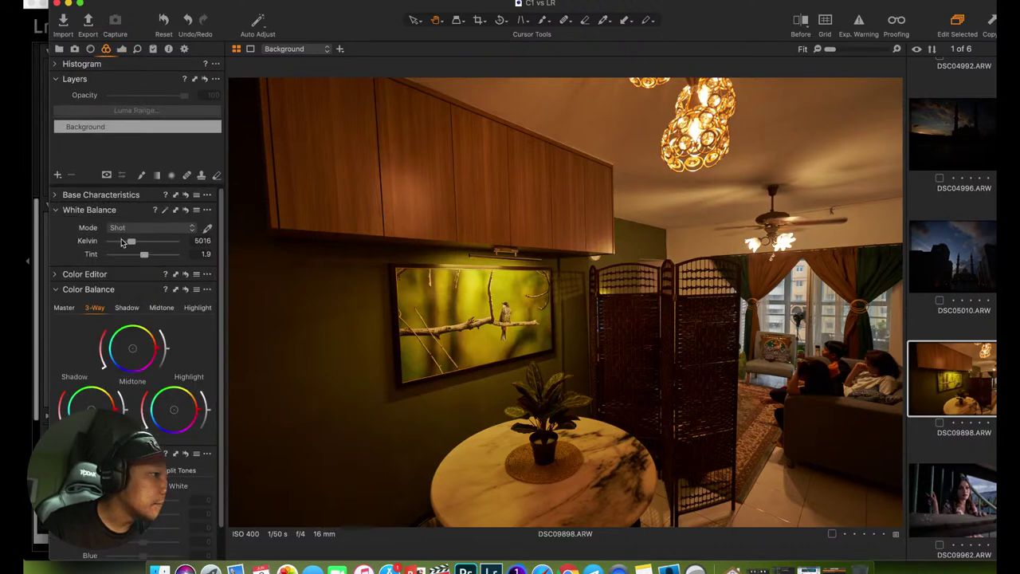
drag(131, 245, 126, 244)
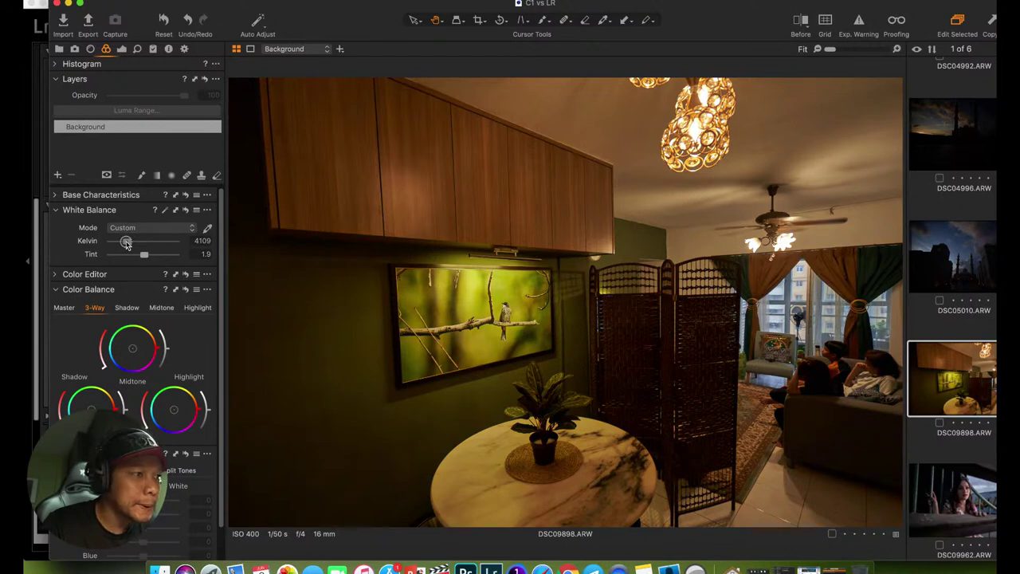
drag(126, 244, 123, 243)
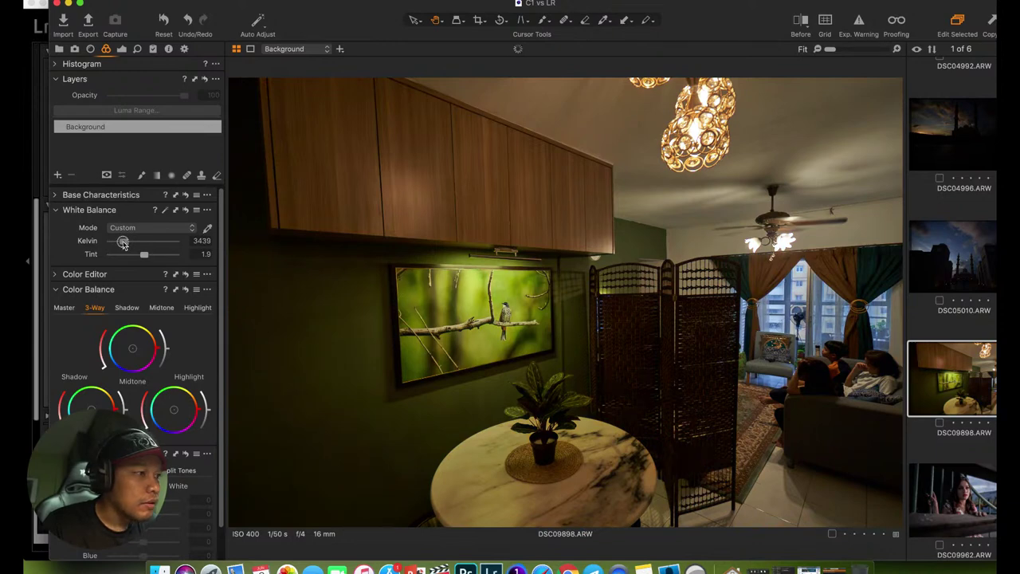
drag(124, 244, 124, 246)
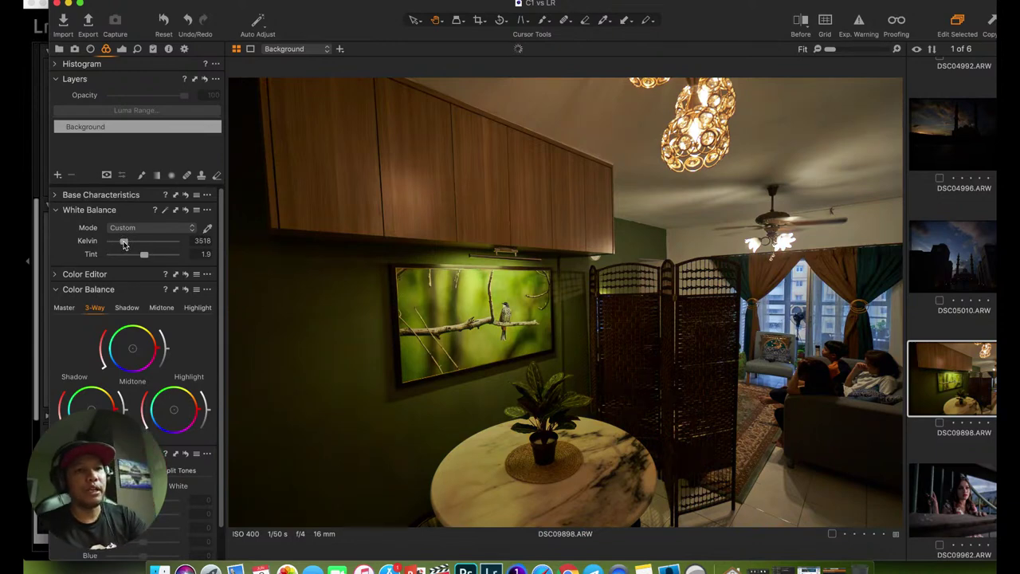
double_click(819, 301)
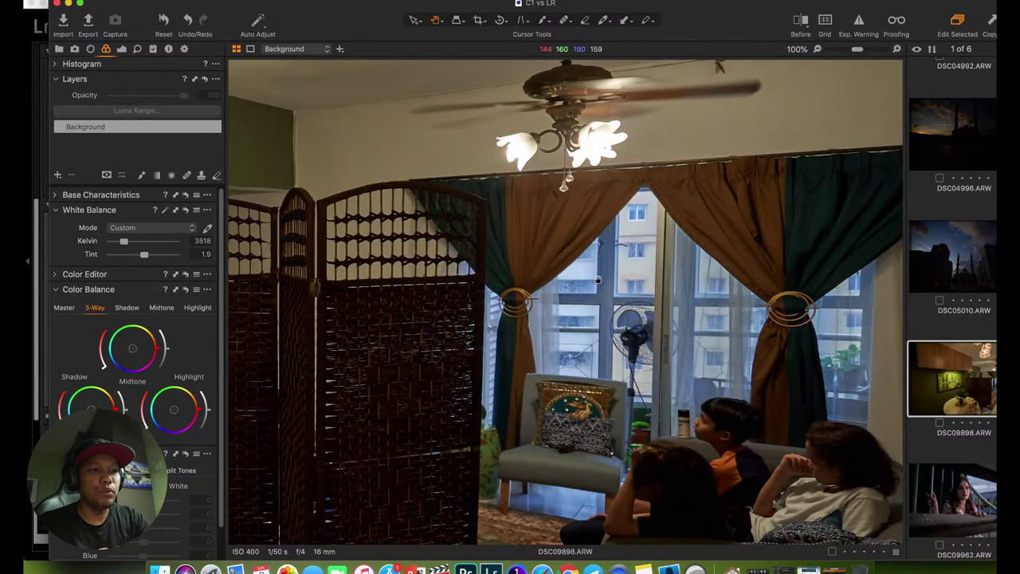
double_click(428, 308)
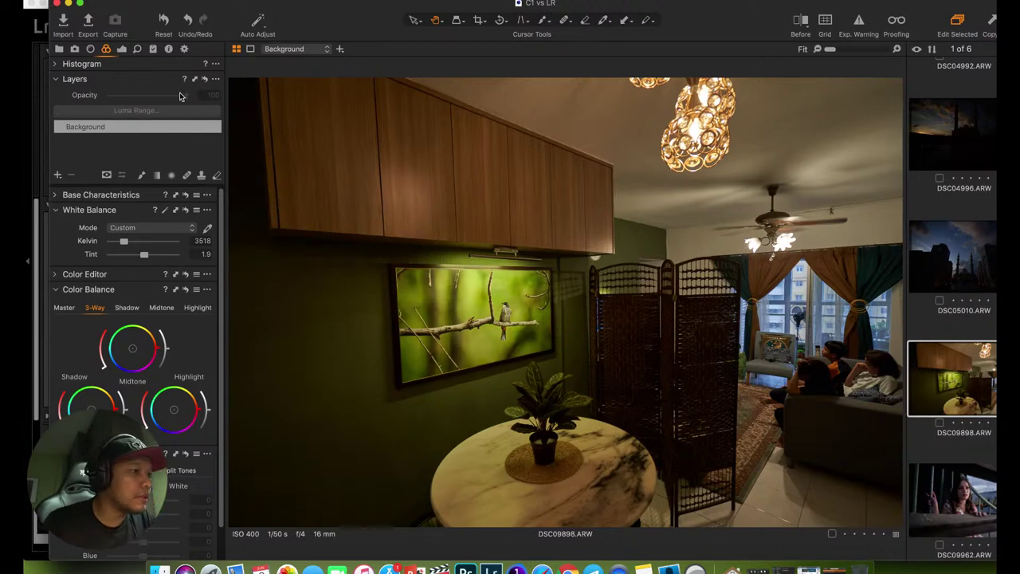
click(186, 209)
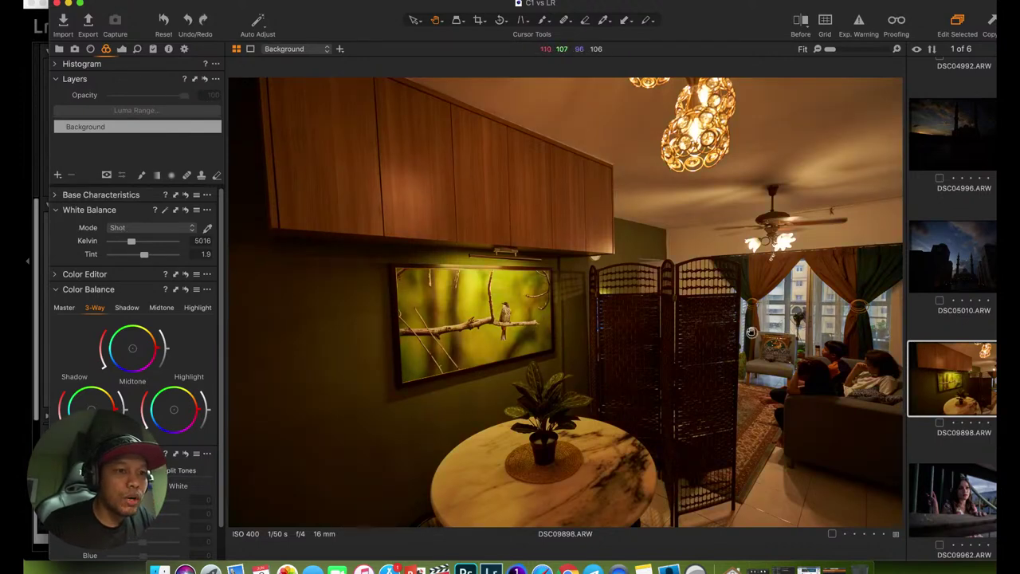
Add a new adjustment layer to the interior photo and name it "outside".
click(58, 175)
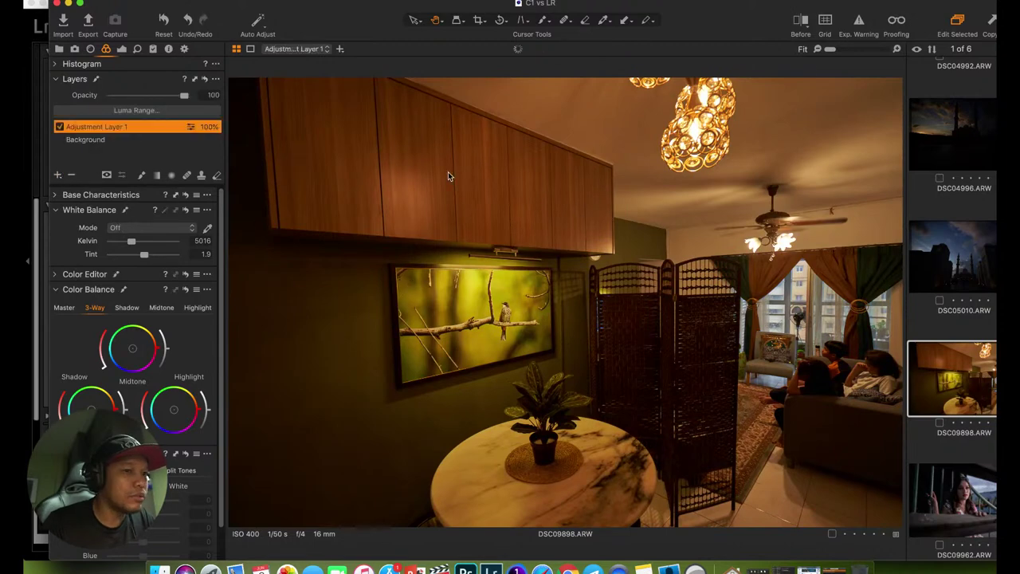
double_click(90, 132)
text(outside)
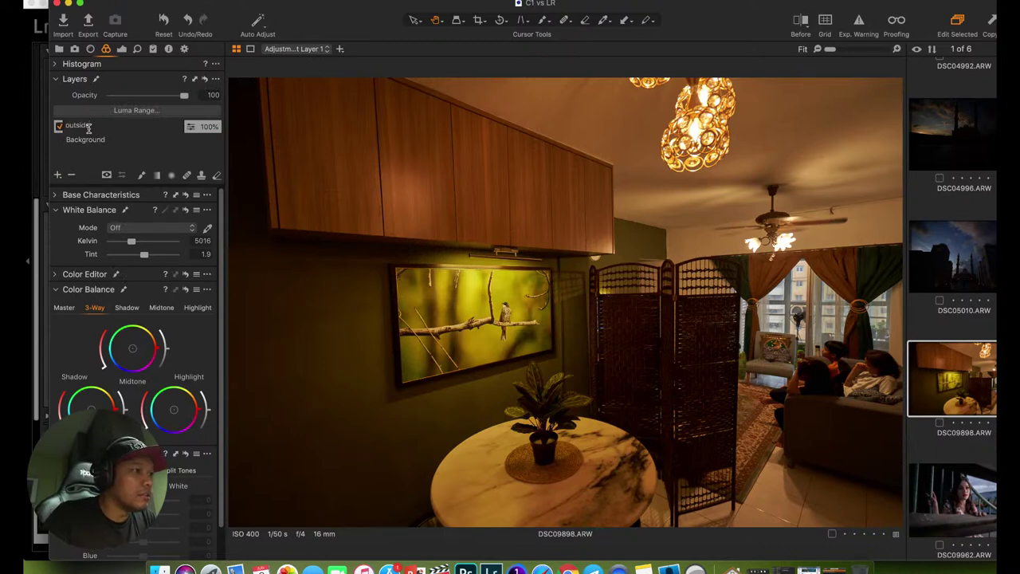
key(Return)
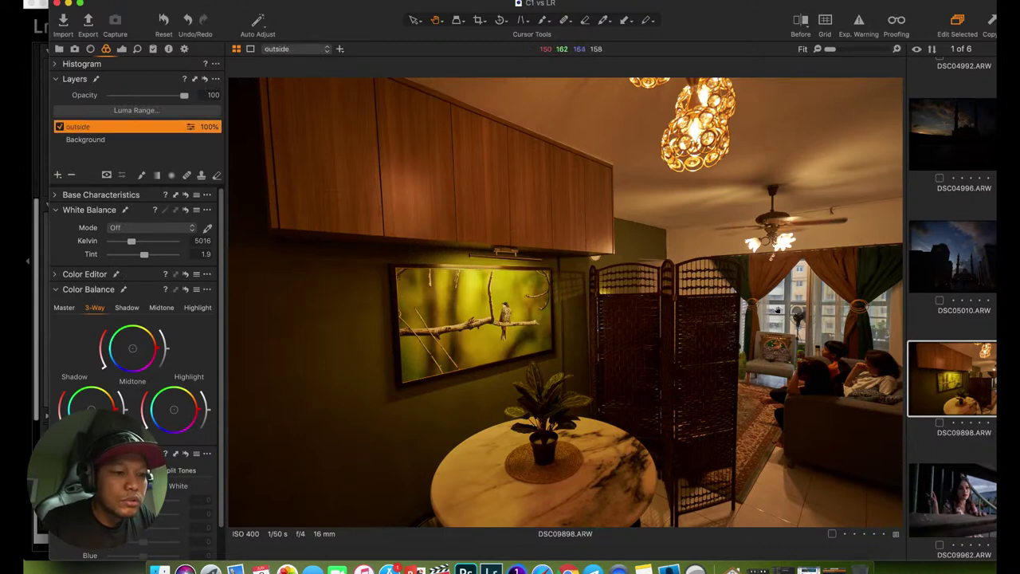
Brush a mask on the "outside" layer over the windows and the curtains around them, adjusting the brush for the edge beside the screen.
key(b)
mouse_move(777, 311)
mouse_down()
mouse_move(821, 312)
mouse_move(805, 276)
mouse_move(774, 310)
mouse_move(809, 326)
mouse_move(815, 313)
mouse_move(851, 314)
mouse_move(877, 329)
mouse_move(877, 312)
mouse_move(751, 314)
mouse_up()
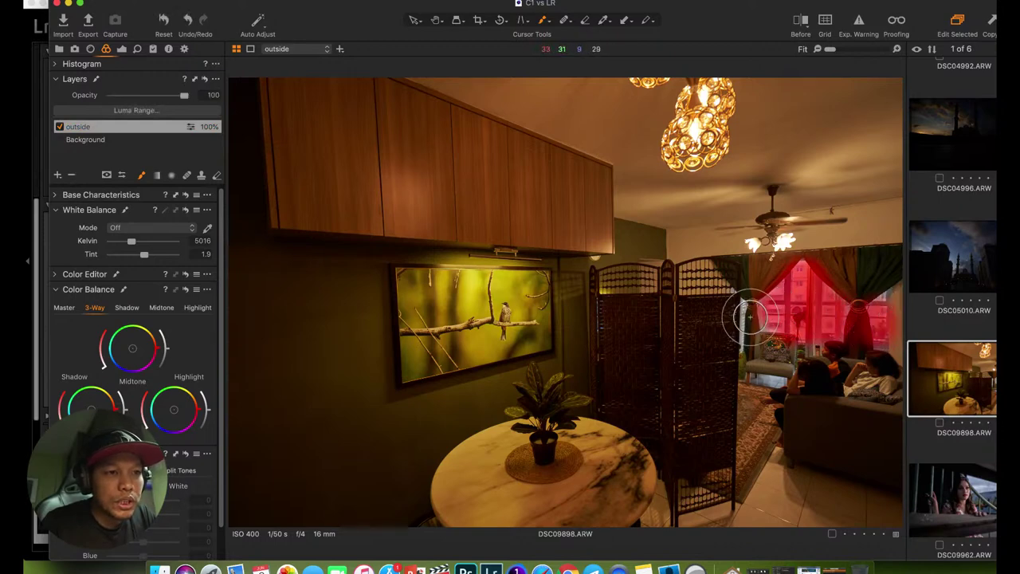
right_click(750, 313)
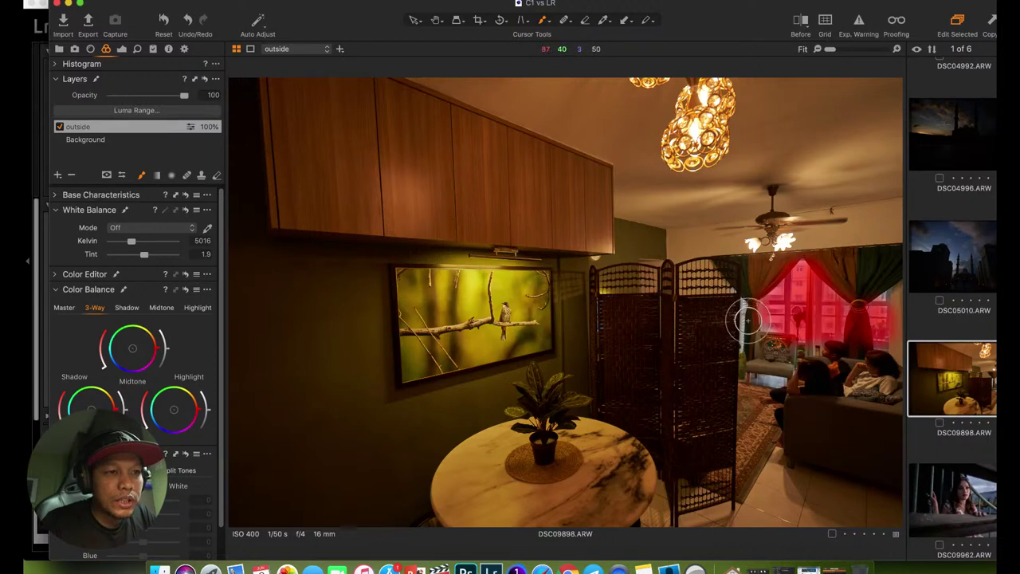
mouse_move(735, 318)
mouse_down()
mouse_move(742, 312)
mouse_move(744, 338)
mouse_move(820, 323)
mouse_move(758, 319)
mouse_move(783, 315)
mouse_up()
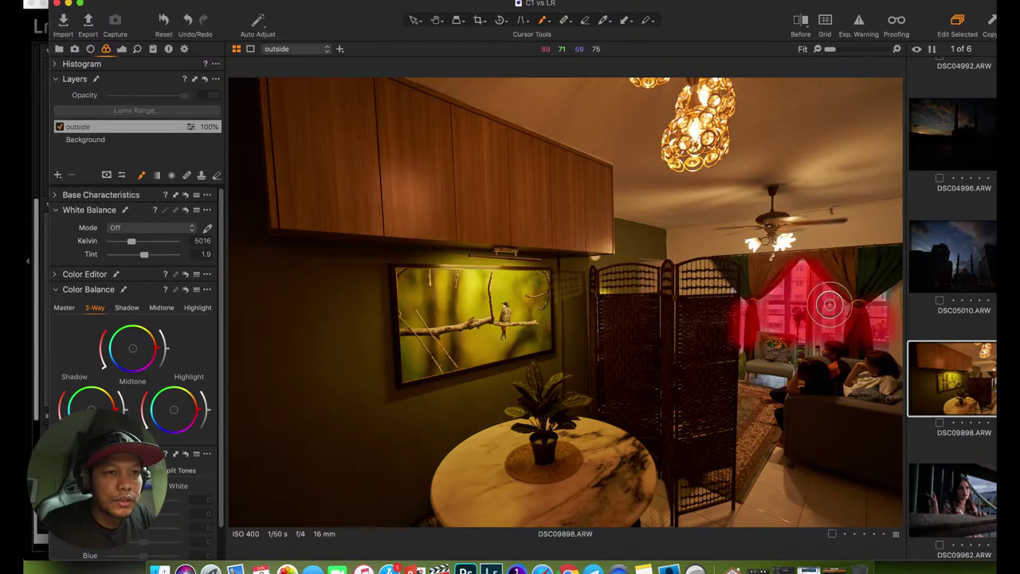
right_click(78, 126)
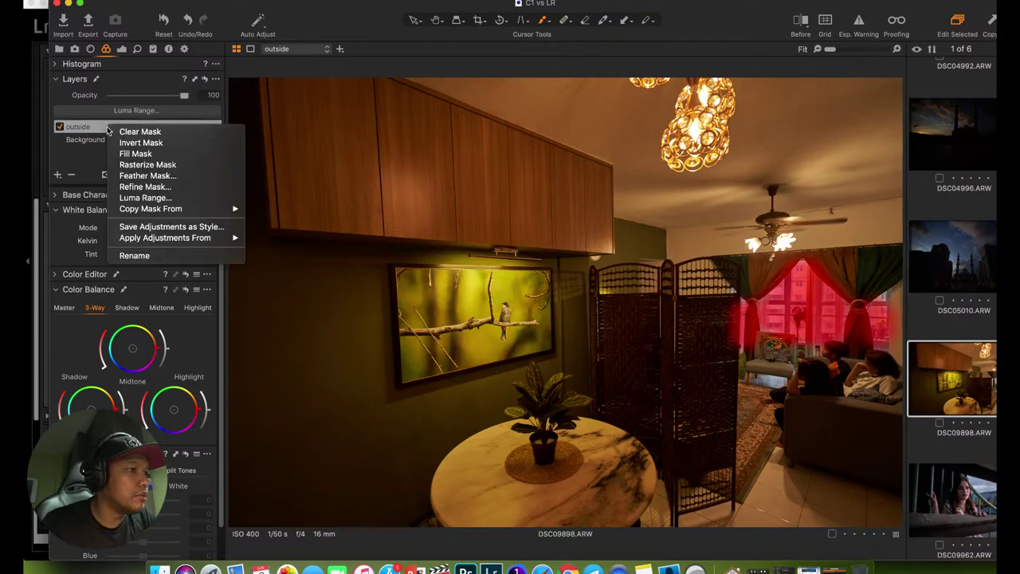
click(524, 256)
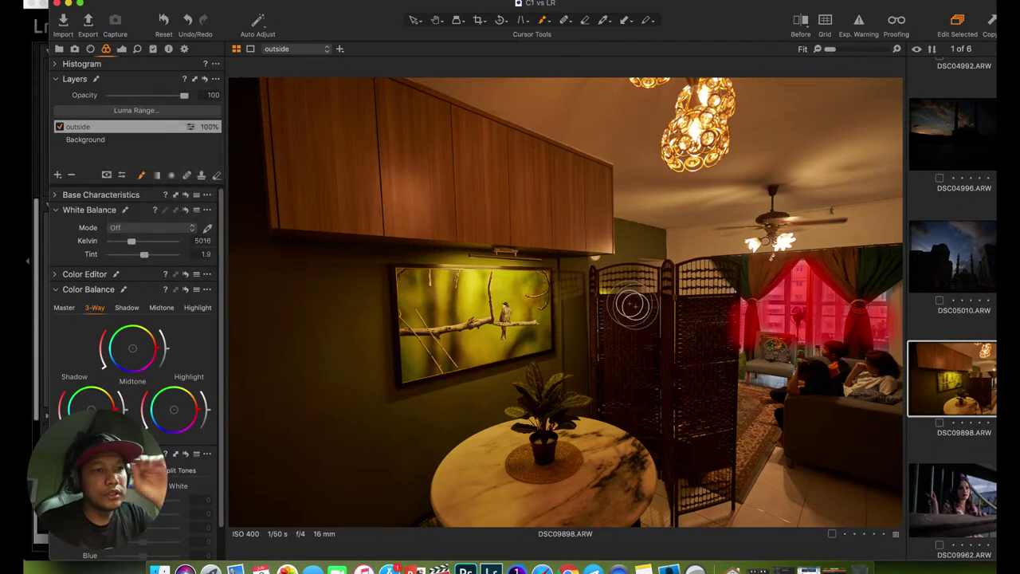
Invert the "outside" layer's mask to cover the interior instead of the windows, and set the layer's white balance to 2968 Kelvin.
key(super+i)
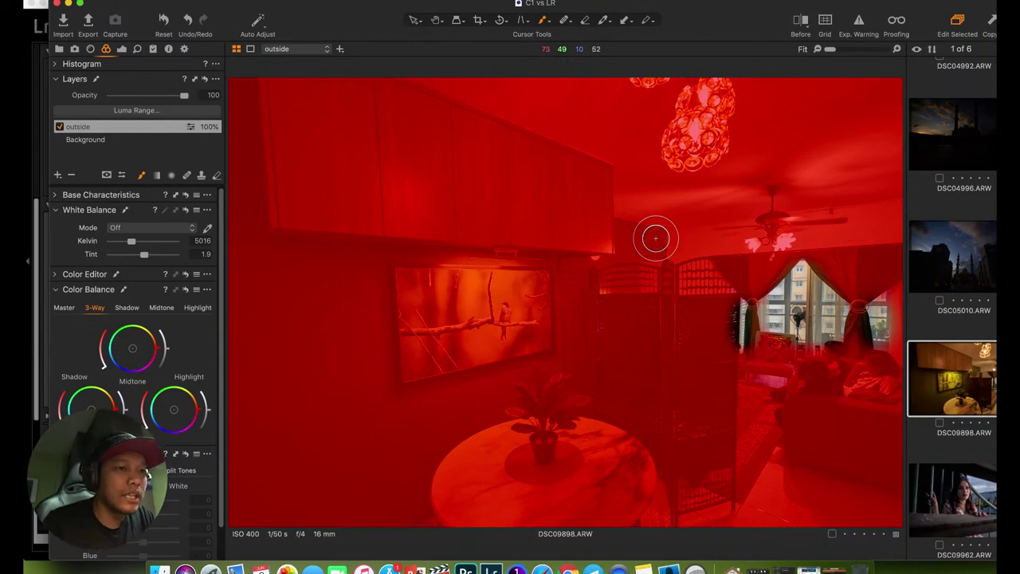
key(m)
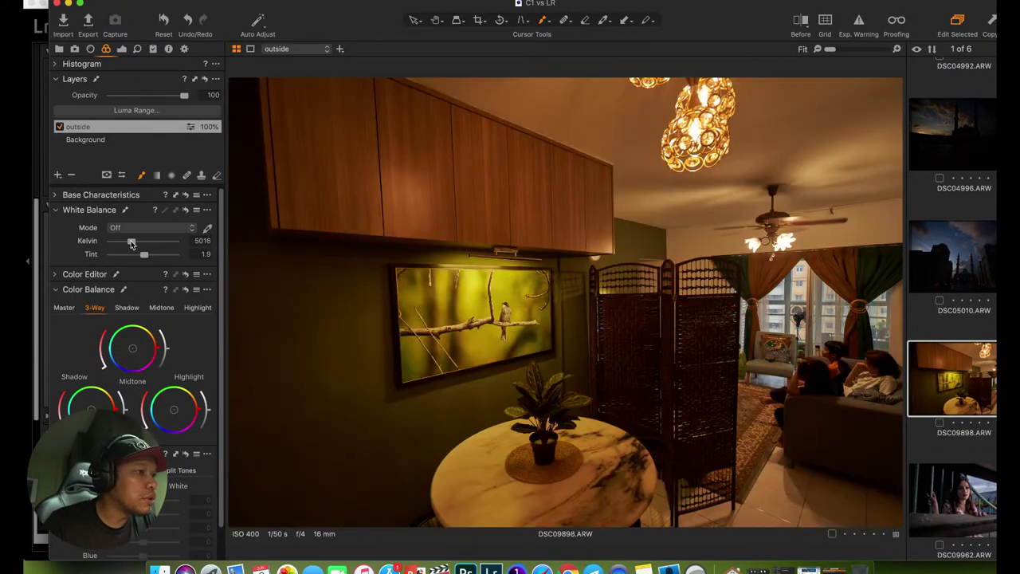
drag(132, 243, 122, 244)
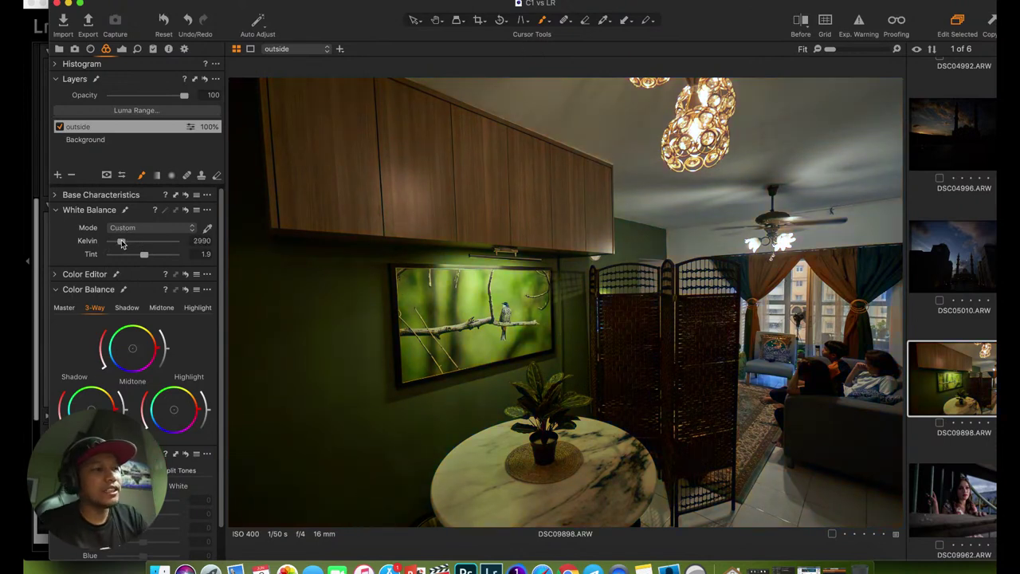
drag(122, 244, 118, 243)
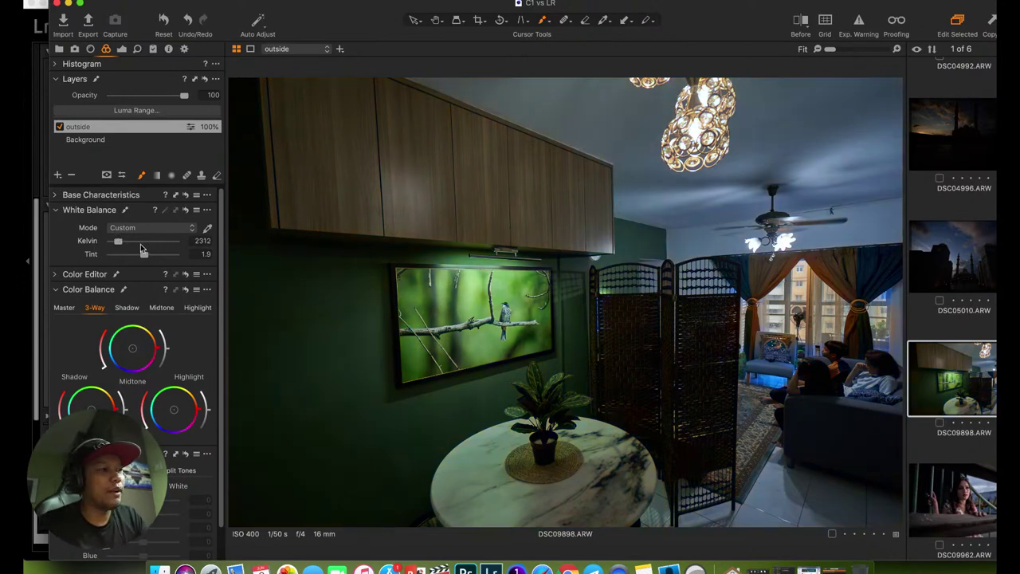
drag(121, 244, 125, 245)
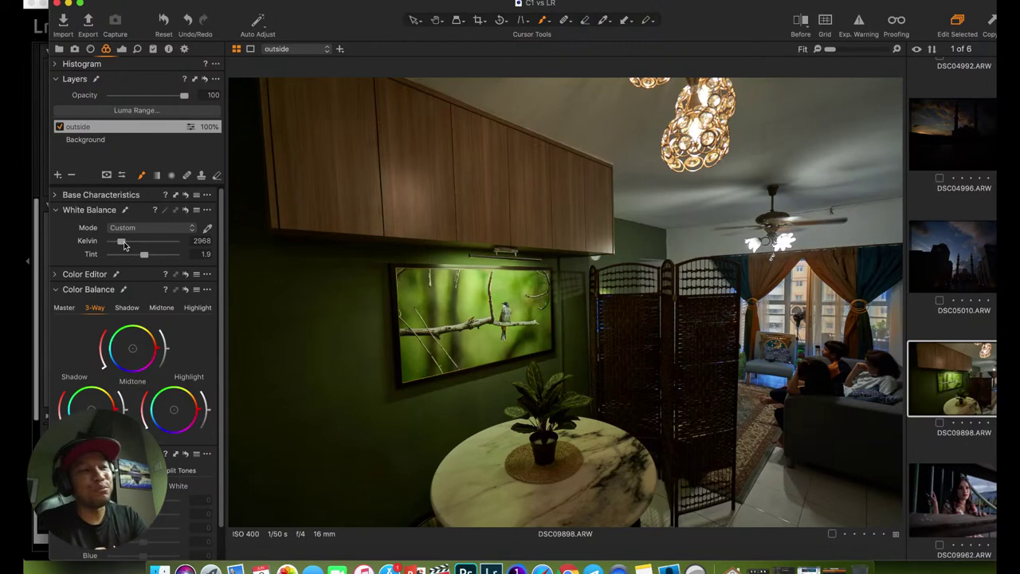
Compare the photo with the "outside" layer off and on, and check its mask by inverting it and inverting it back.
click(59, 128)
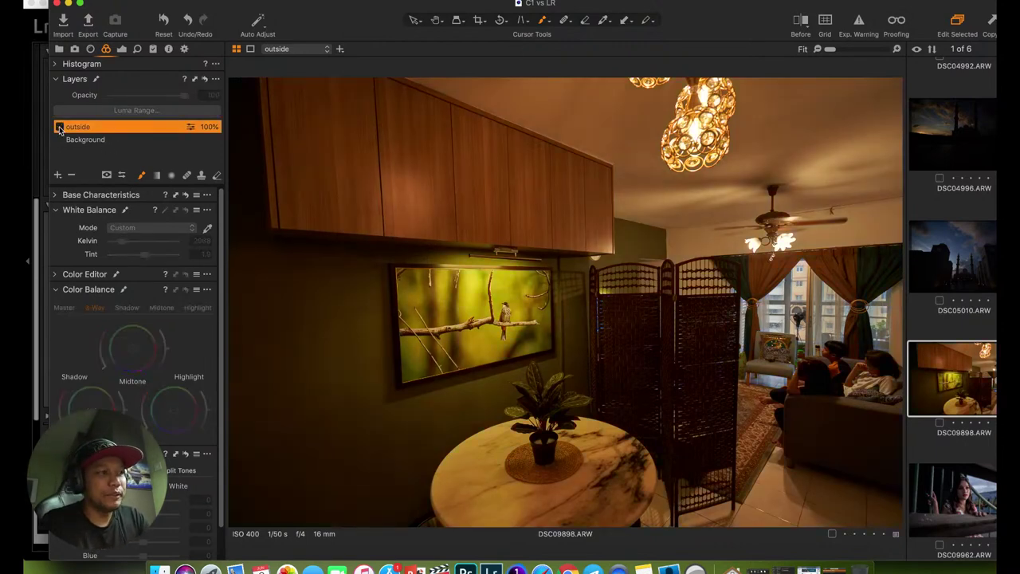
click(59, 128)
key(m)
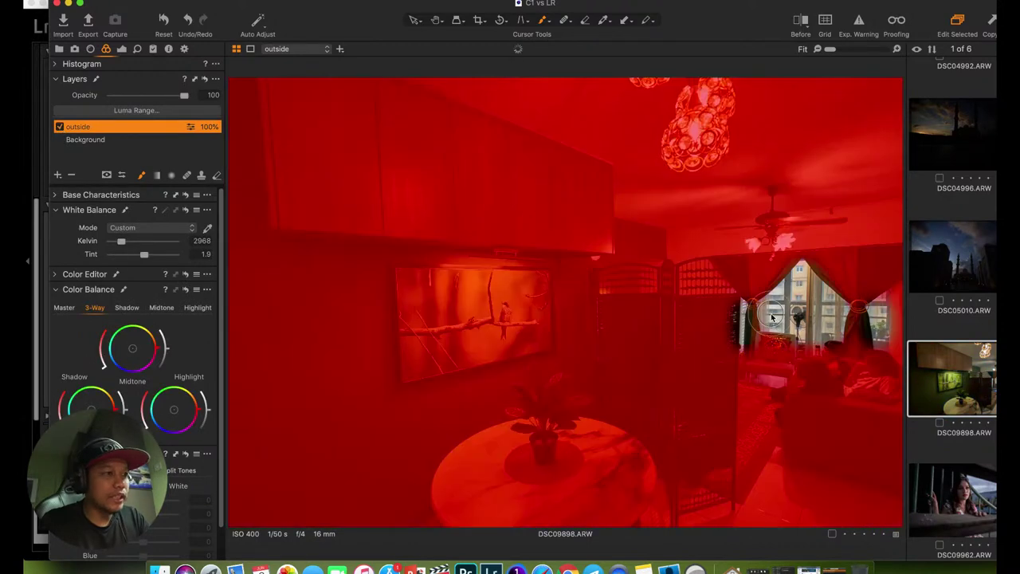
right_click(86, 128)
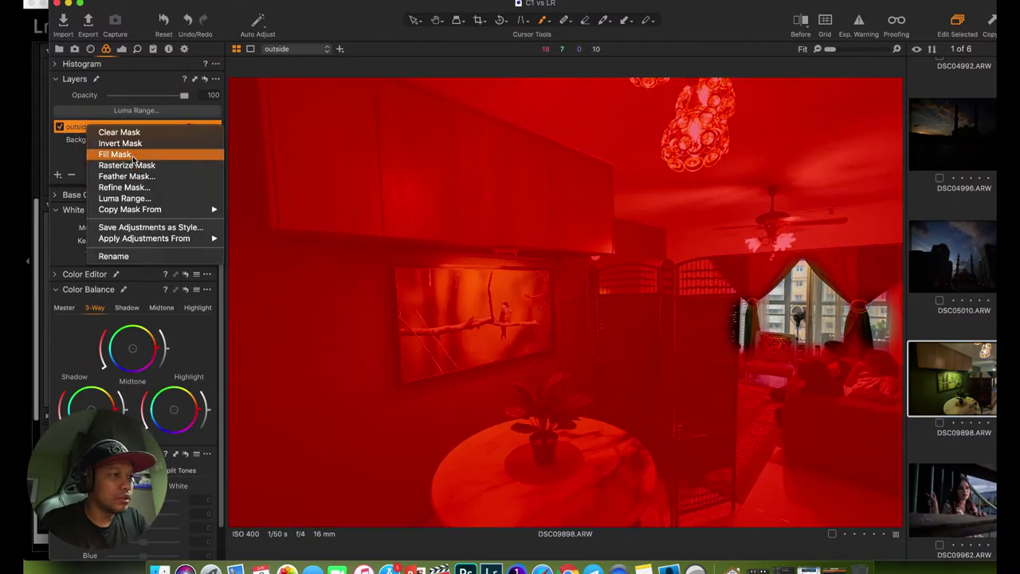
click(120, 143)
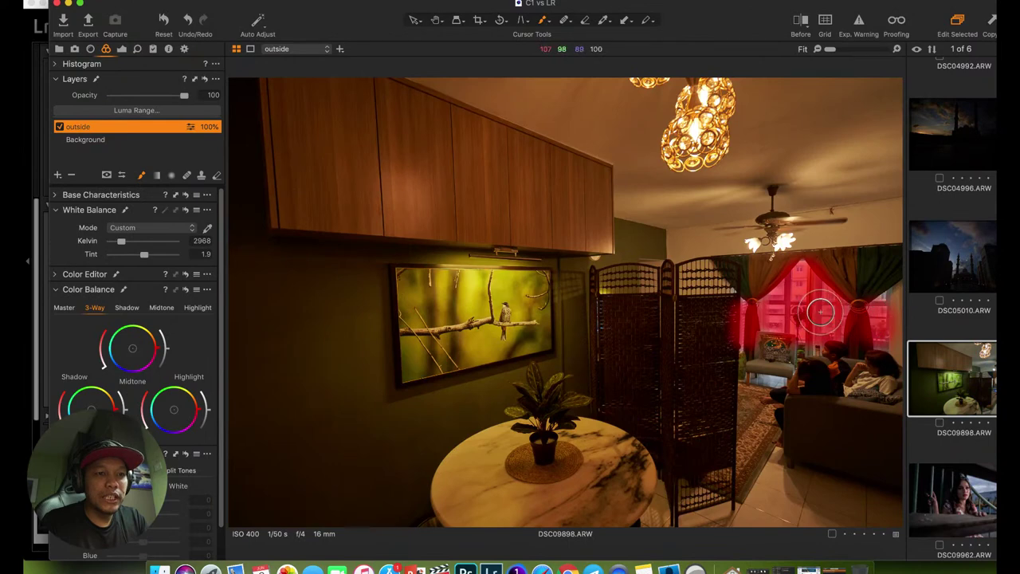
right_click(130, 128)
click(156, 144)
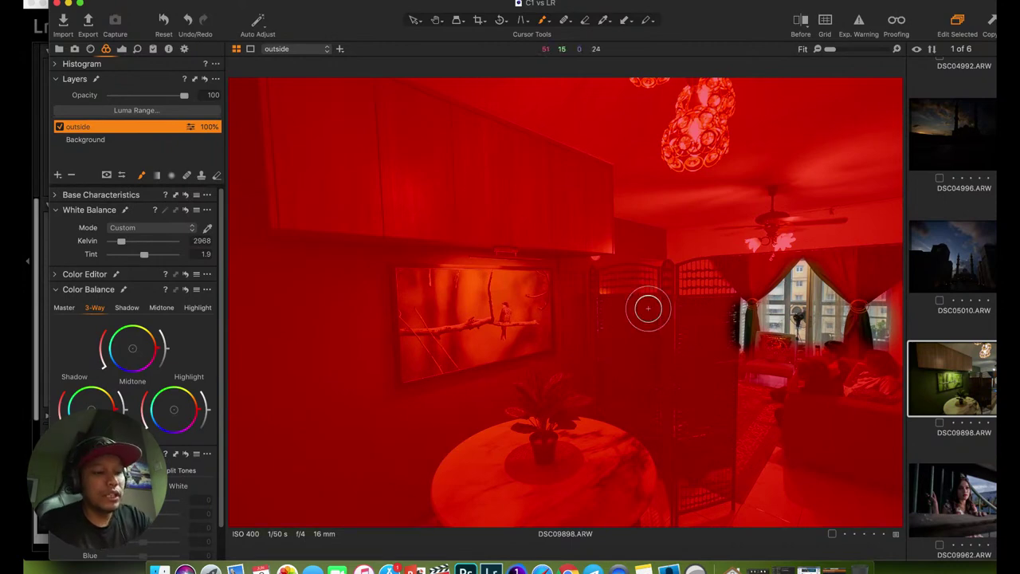
key(m)
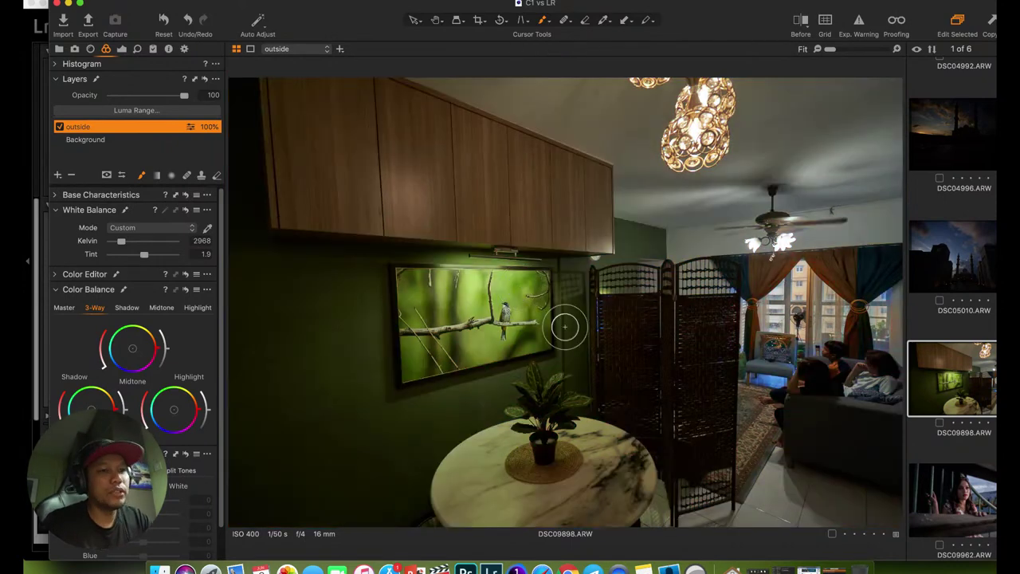
Heal two spots on the dark green wall below the framed bird picture, starting from the Background layer with an adjusted heal brush.
click(82, 141)
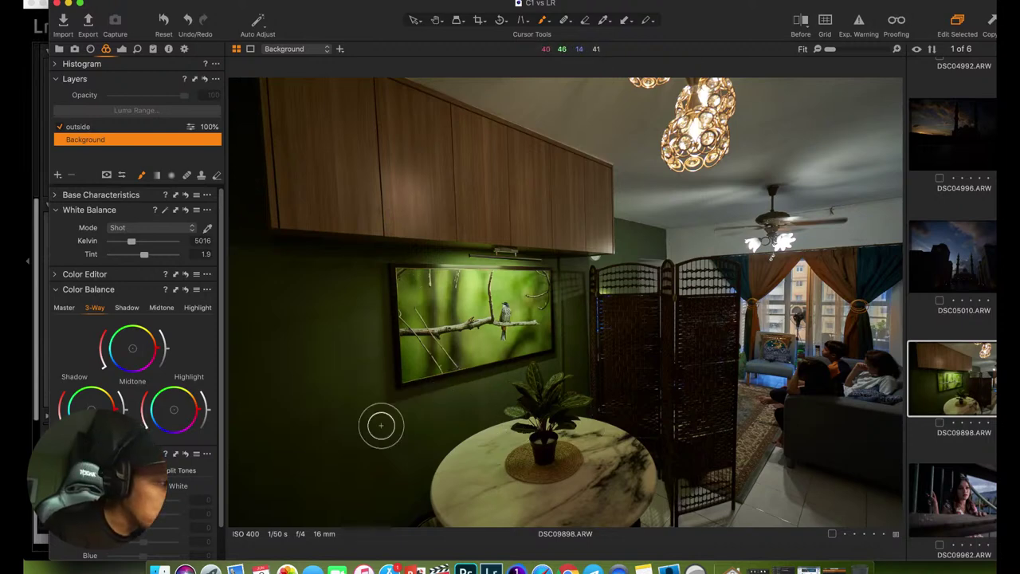
key(h)
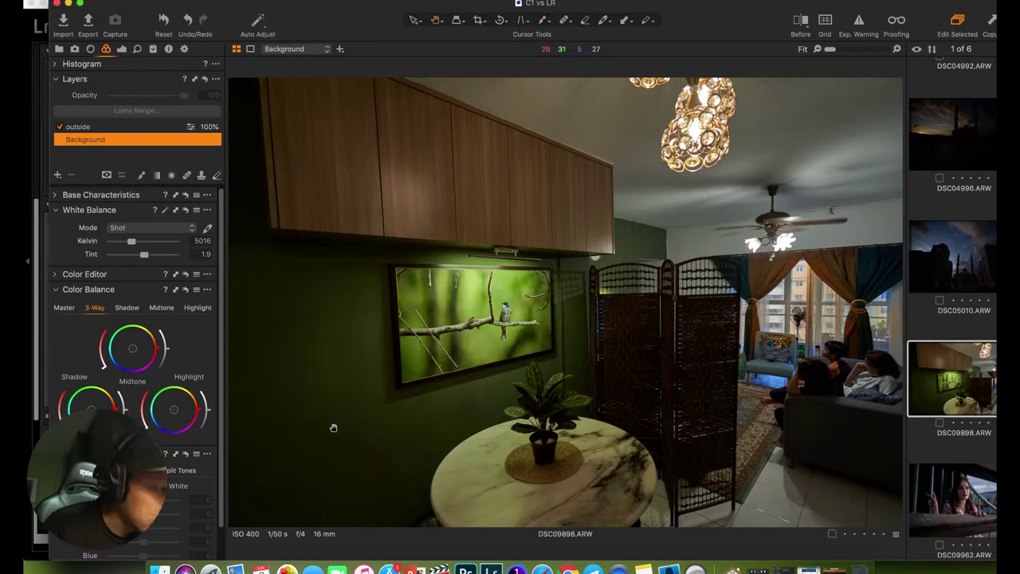
click(331, 425)
drag(506, 319, 501, 344)
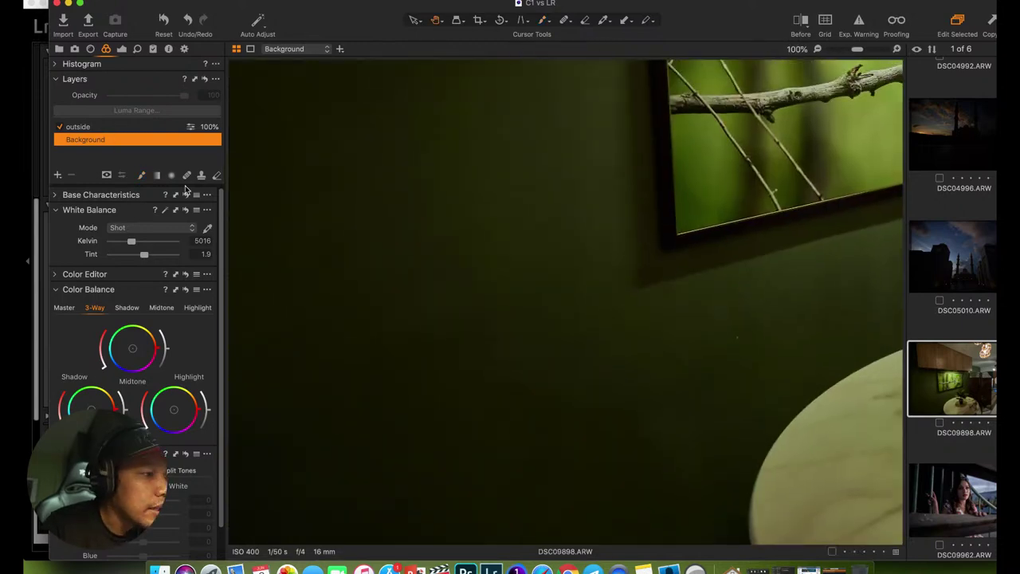
right_click(499, 344)
drag(499, 343, 511, 344)
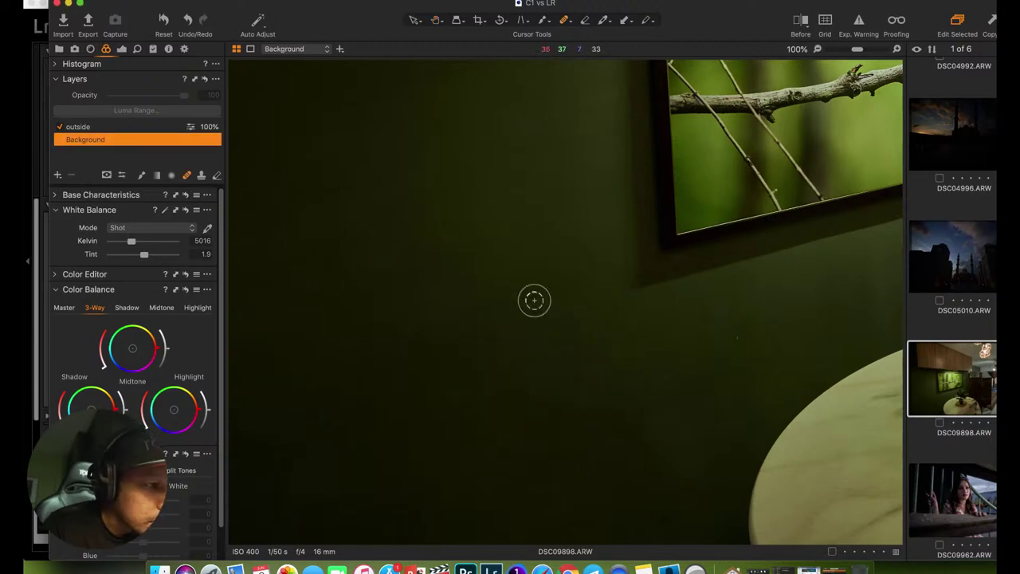
click(487, 340)
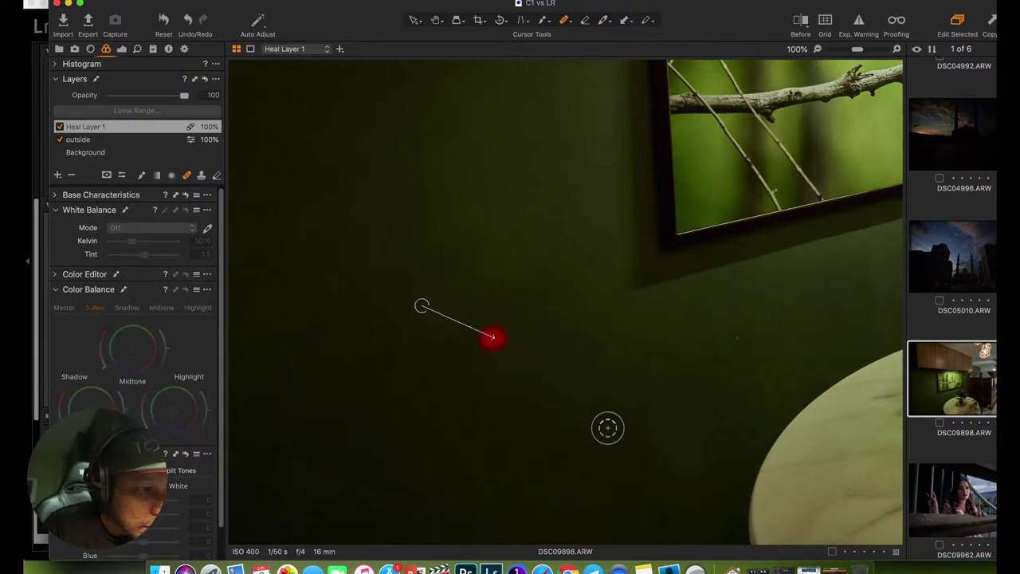
click(587, 426)
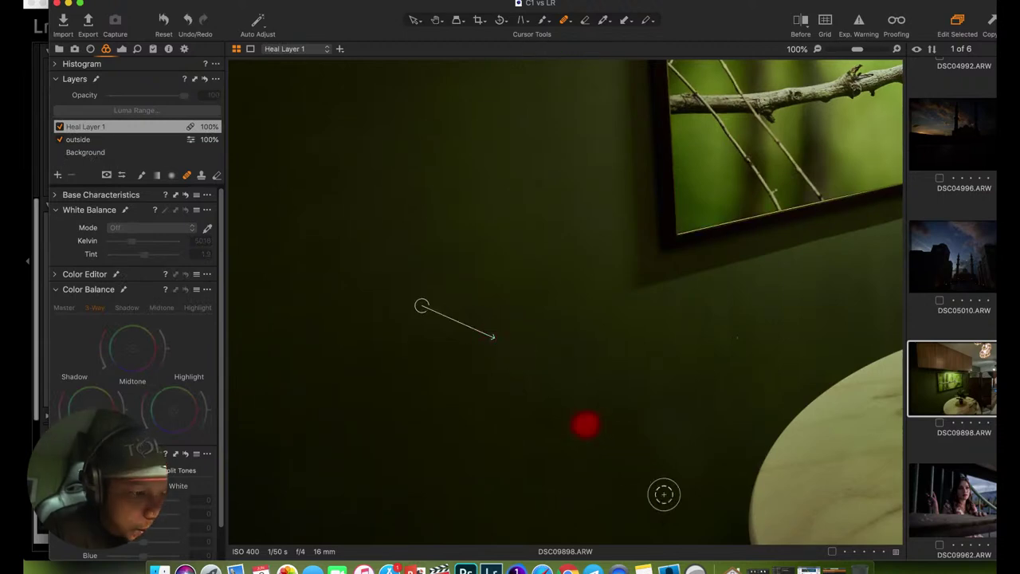
Heal four more spots on the green wall, one beside the table, one below the picture frame and two in the dark lower area.
drag(637, 435, 589, 369)
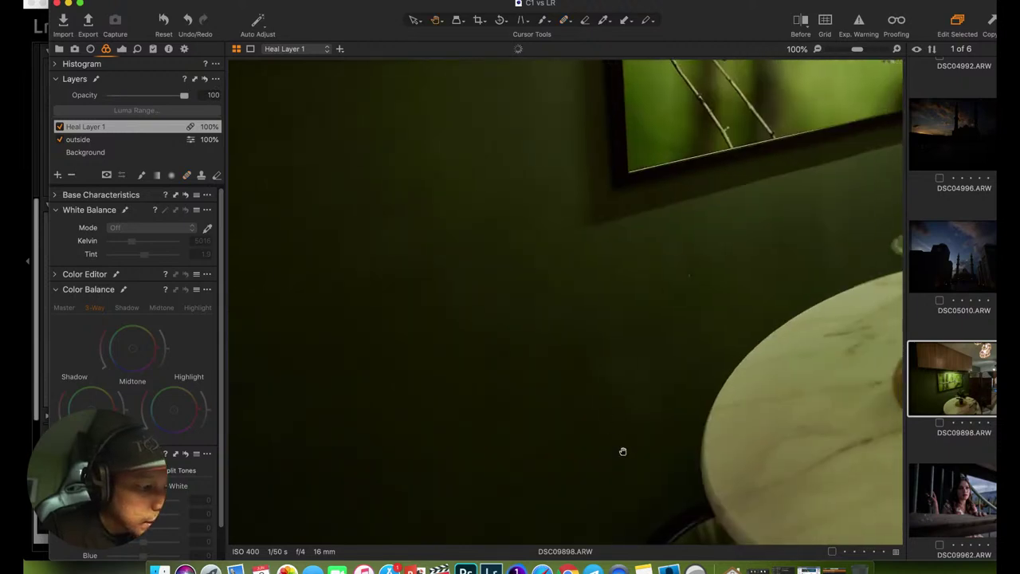
key(space)
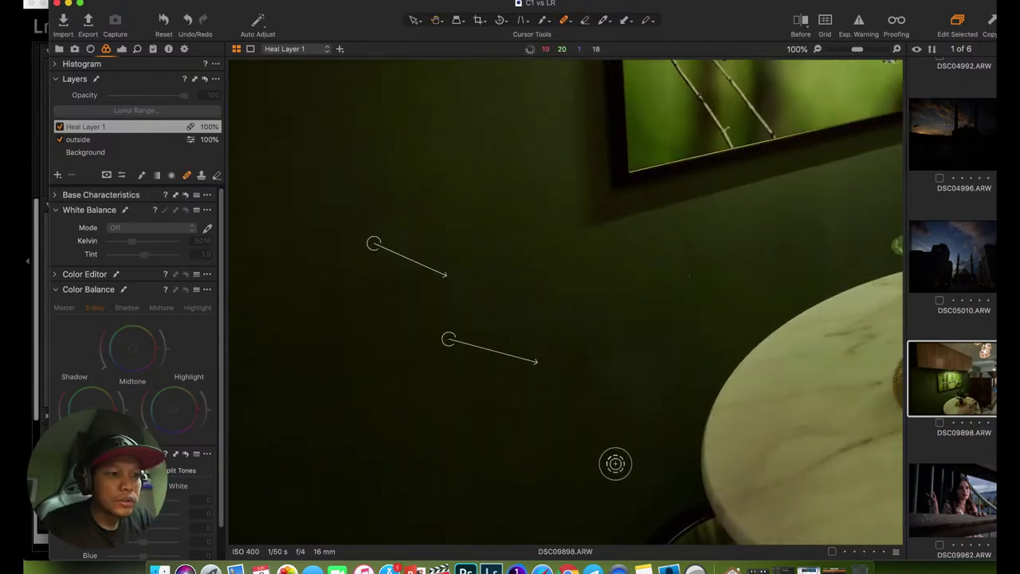
click(615, 463)
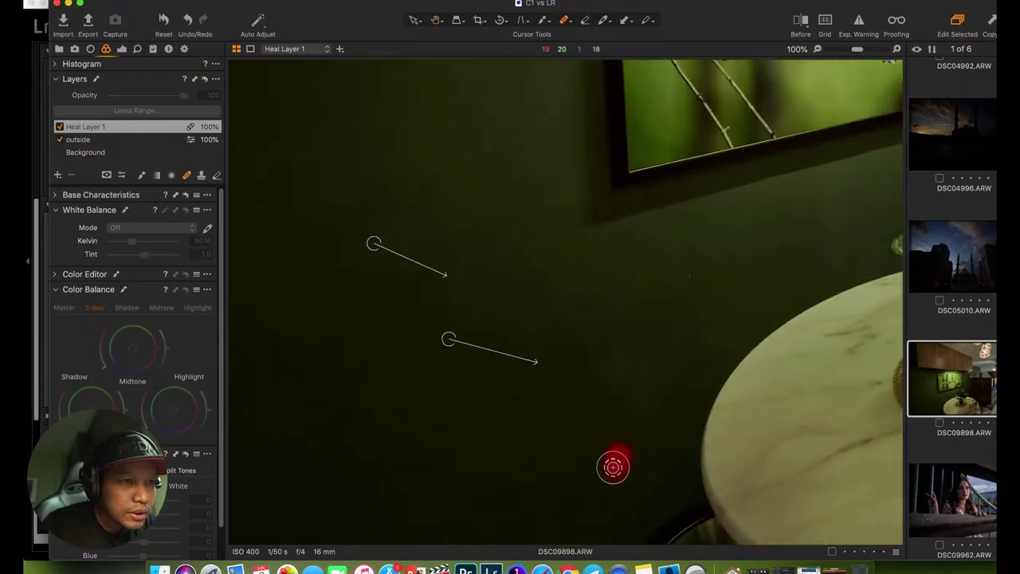
click(726, 252)
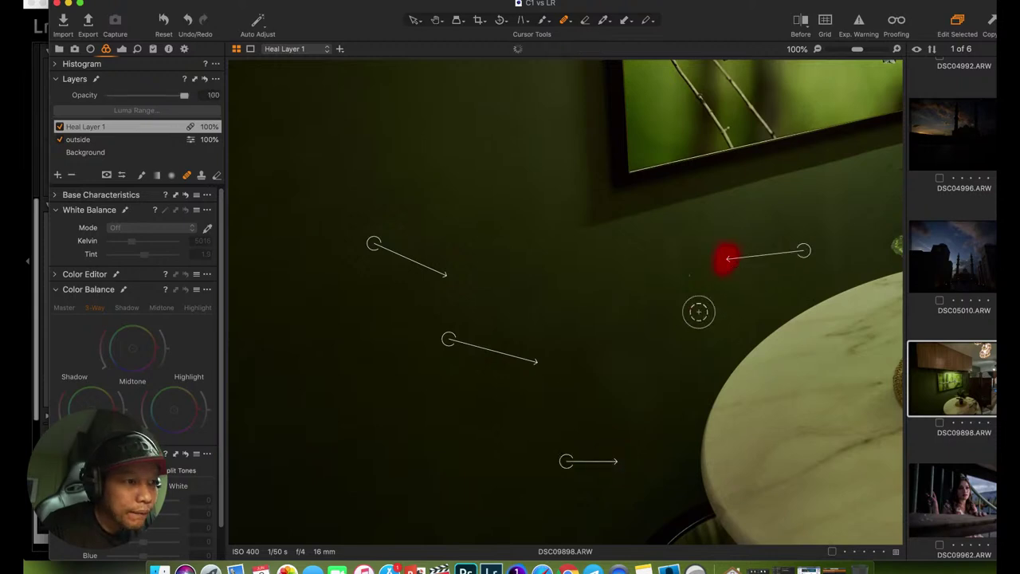
click(499, 434)
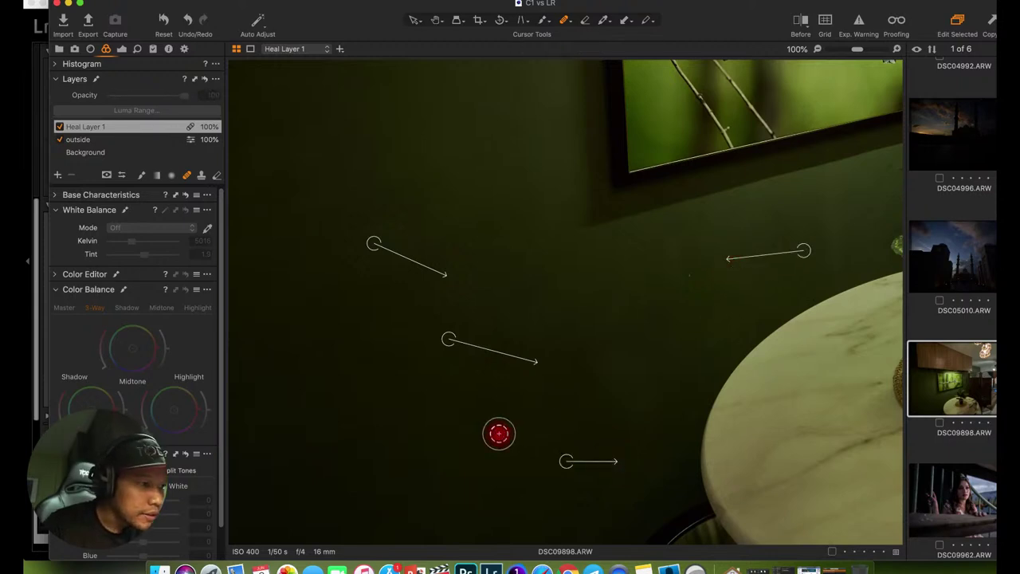
click(397, 400)
Heal the small mark on the wall beside the plant's leaf tip below the picture, using a smaller heal brush.
key(h)
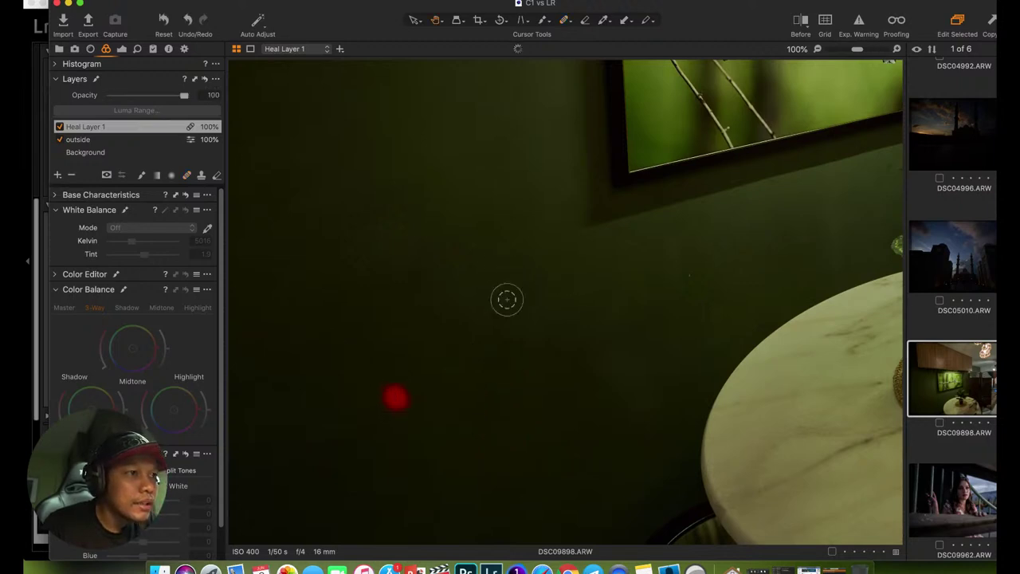
drag(507, 299, 286, 341)
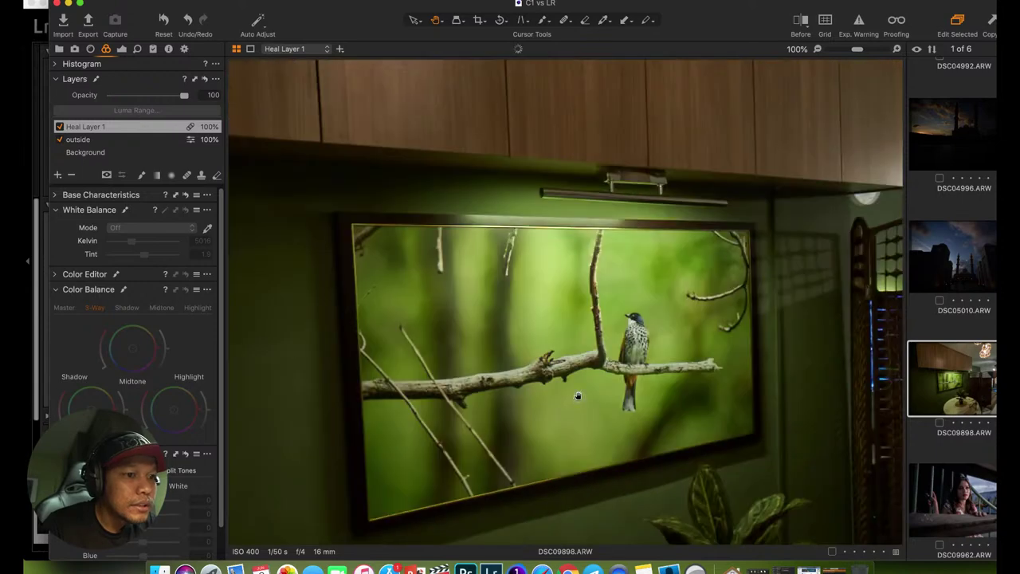
drag(577, 395, 473, 301)
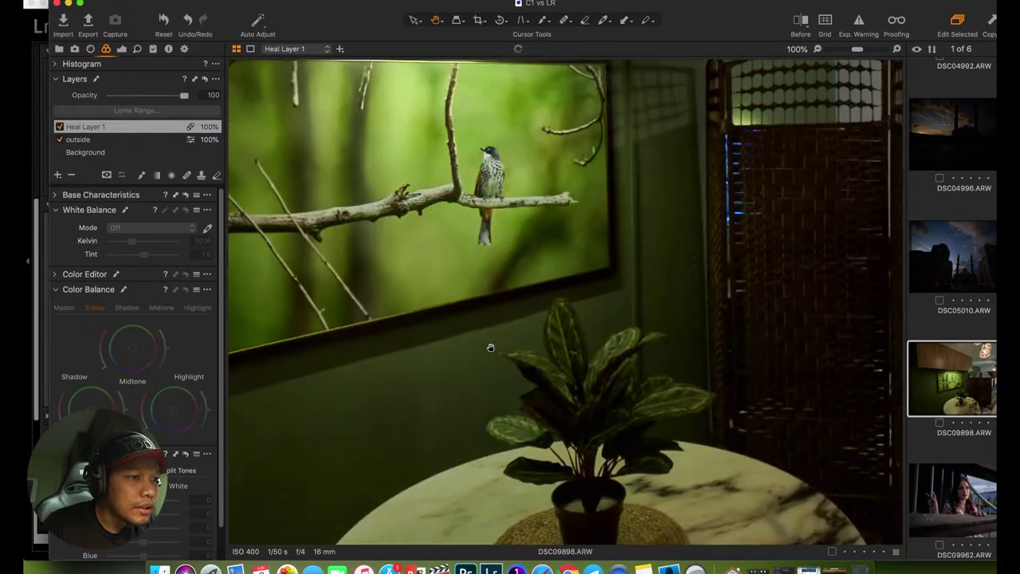
scroll(490, 347, up, 5)
key(q)
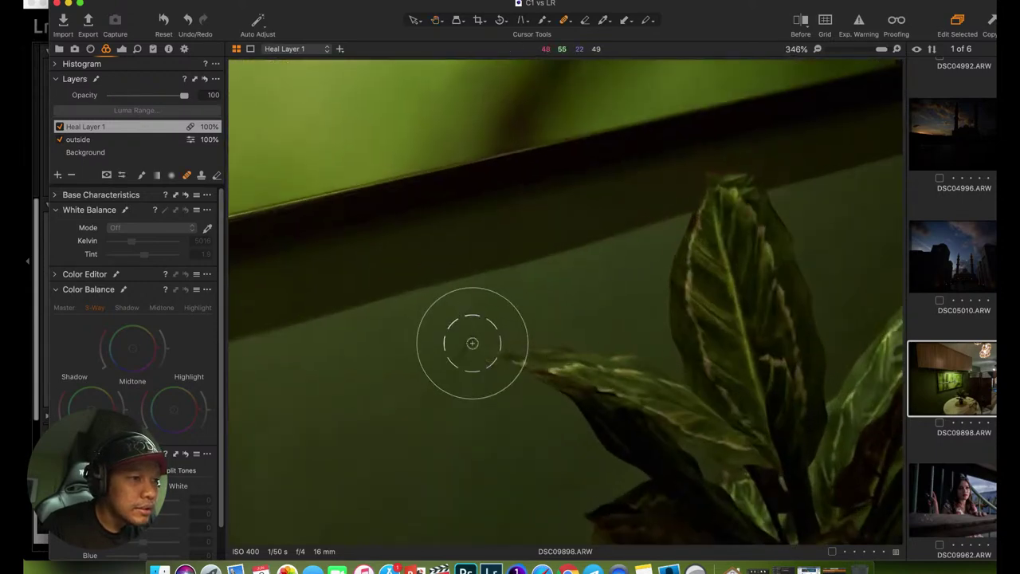
right_click(473, 343)
mouse_move(473, 342)
mouse_down()
mouse_move(454, 377)
mouse_move(480, 330)
mouse_up()
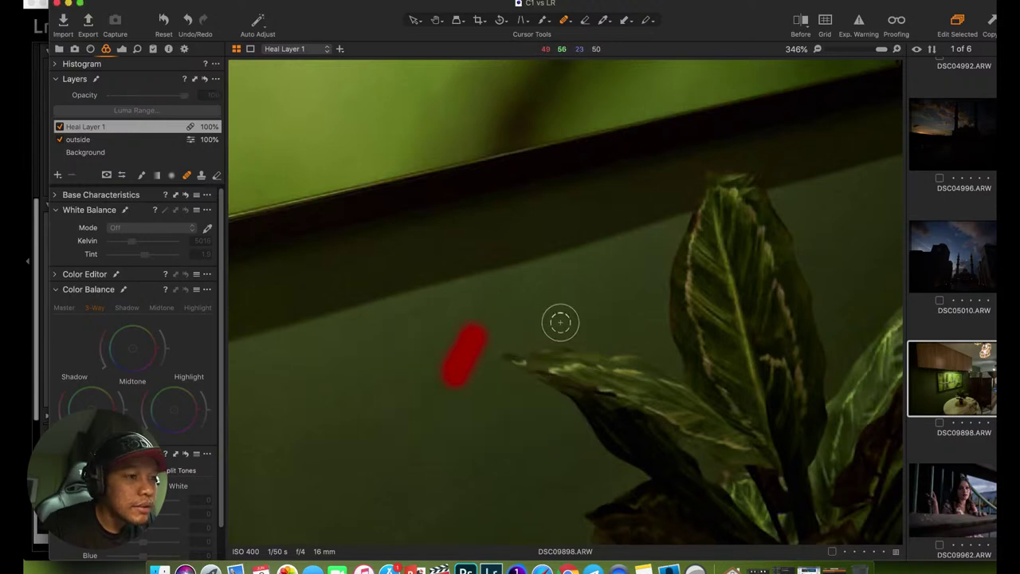
key(h)
drag(605, 305, 334, 415)
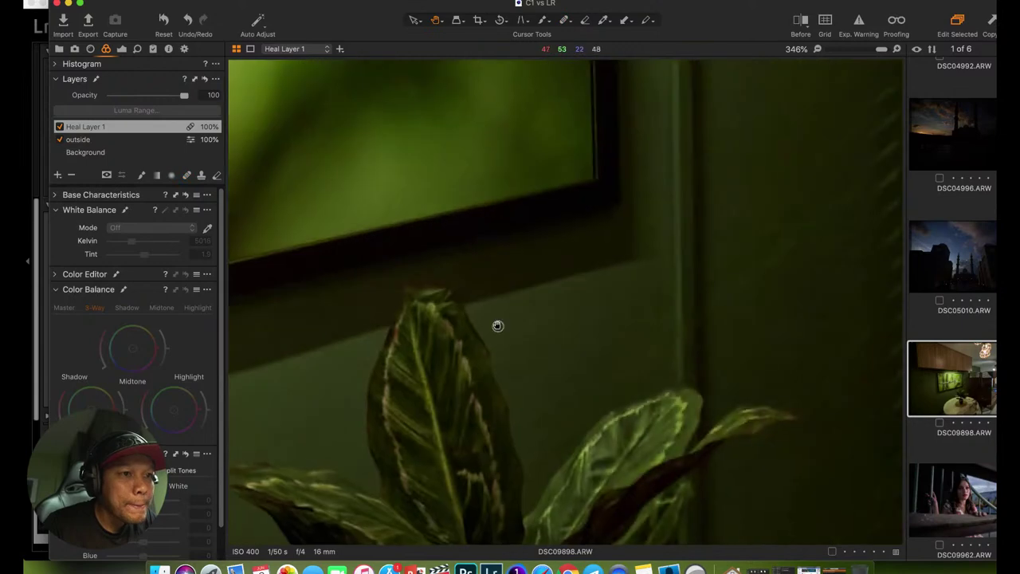
Compare the whole interior photo before and after the edits in a split view, shifting the divider across the middle.
key(super+0)
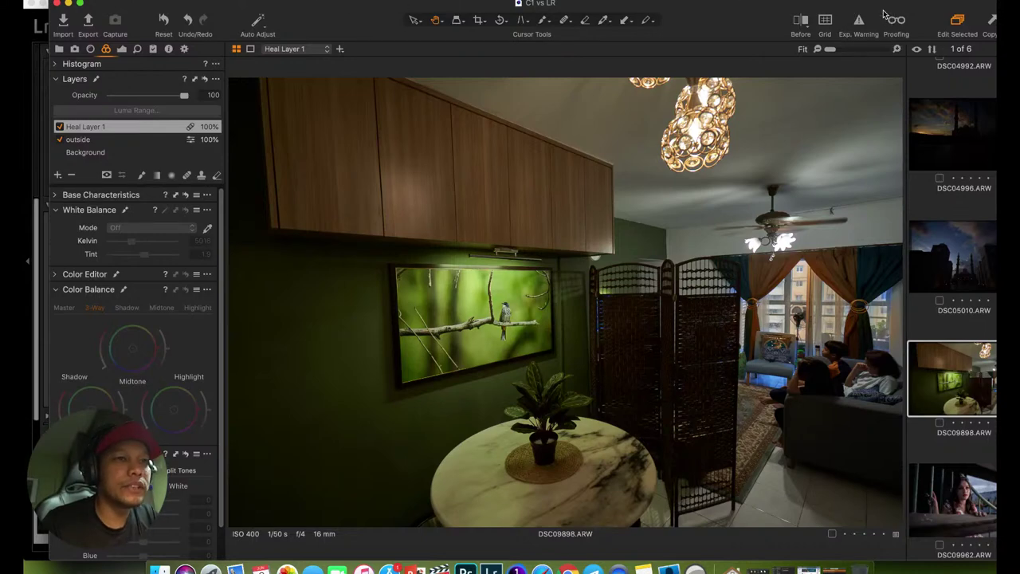
click(800, 24)
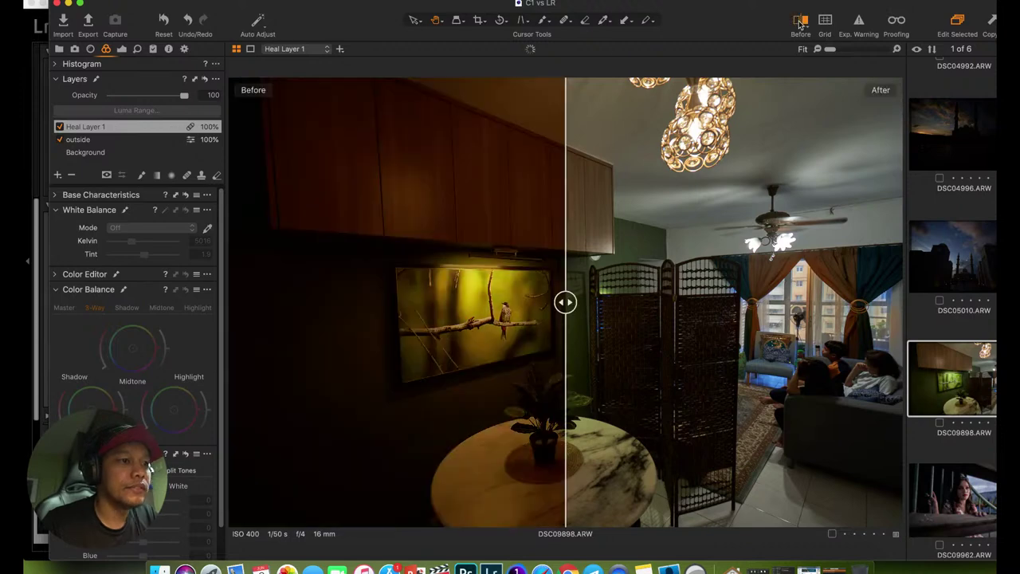
mouse_move(571, 305)
mouse_down()
mouse_move(745, 303)
mouse_move(311, 312)
mouse_move(734, 302)
mouse_move(463, 302)
mouse_move(604, 305)
mouse_move(579, 303)
mouse_up()
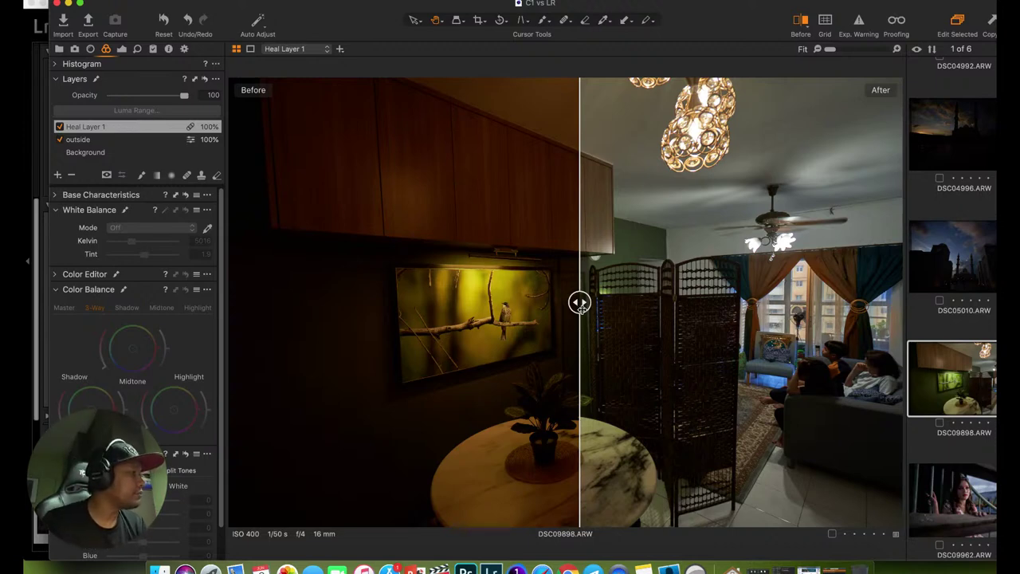
mouse_move(579, 303)
mouse_down()
mouse_move(417, 302)
mouse_move(611, 301)
mouse_move(563, 300)
mouse_move(572, 314)
mouse_up()
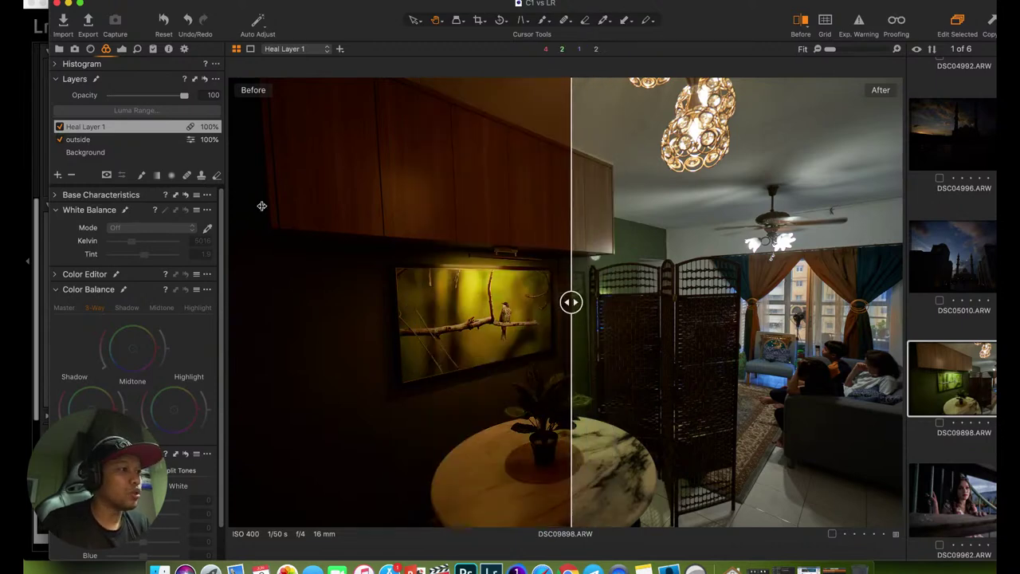
Set the white balance of the "outside" layer to 5822 Kelvin and compare the interior with its original in the split view.
click(78, 140)
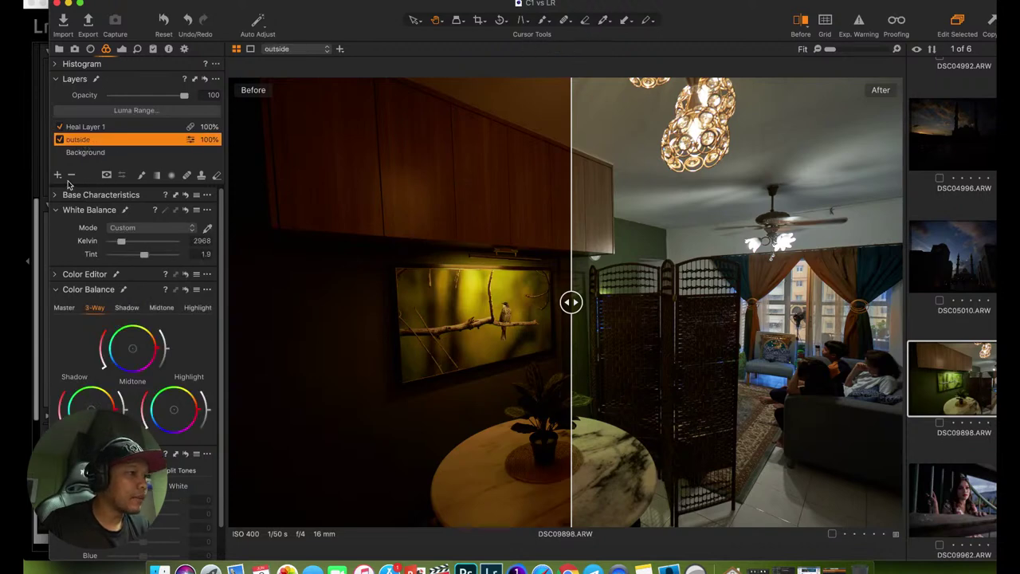
drag(124, 244, 138, 241)
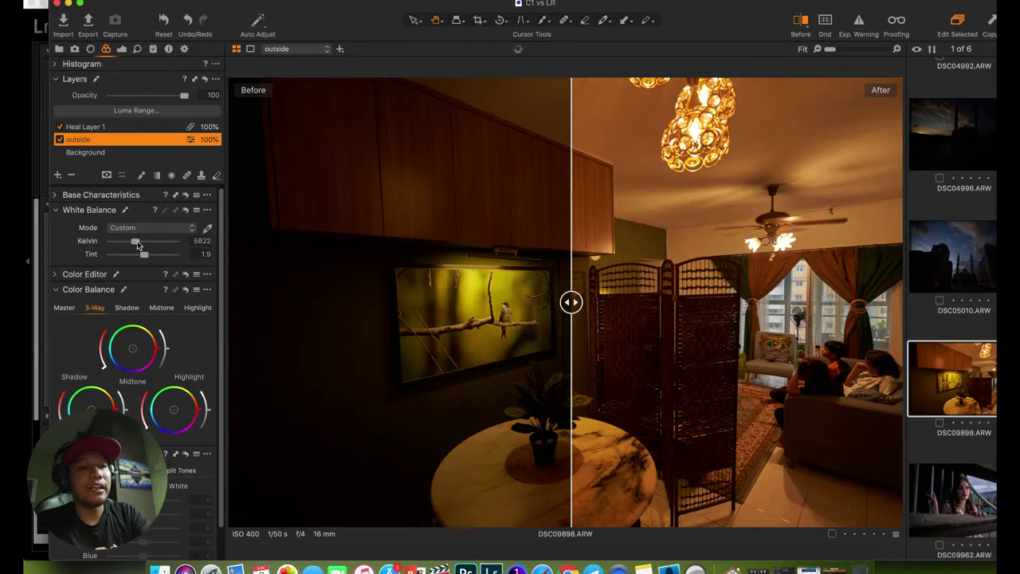
click(807, 29)
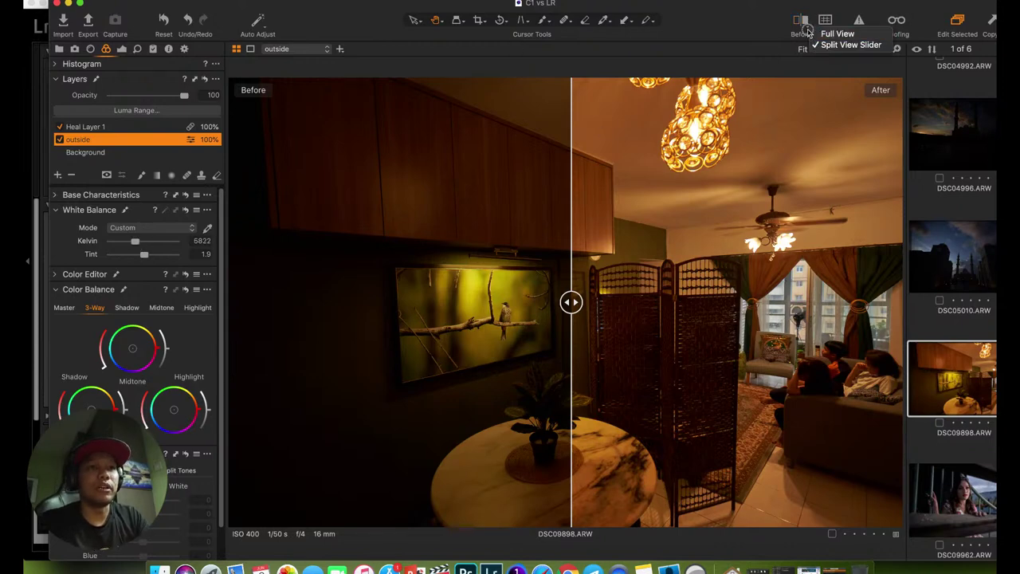
click(761, 29)
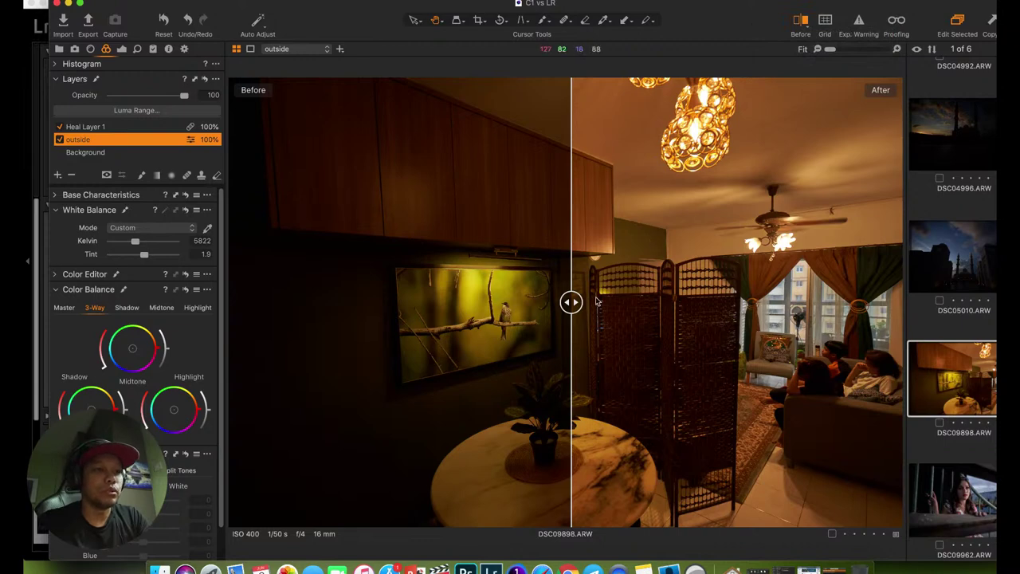
drag(570, 302, 606, 301)
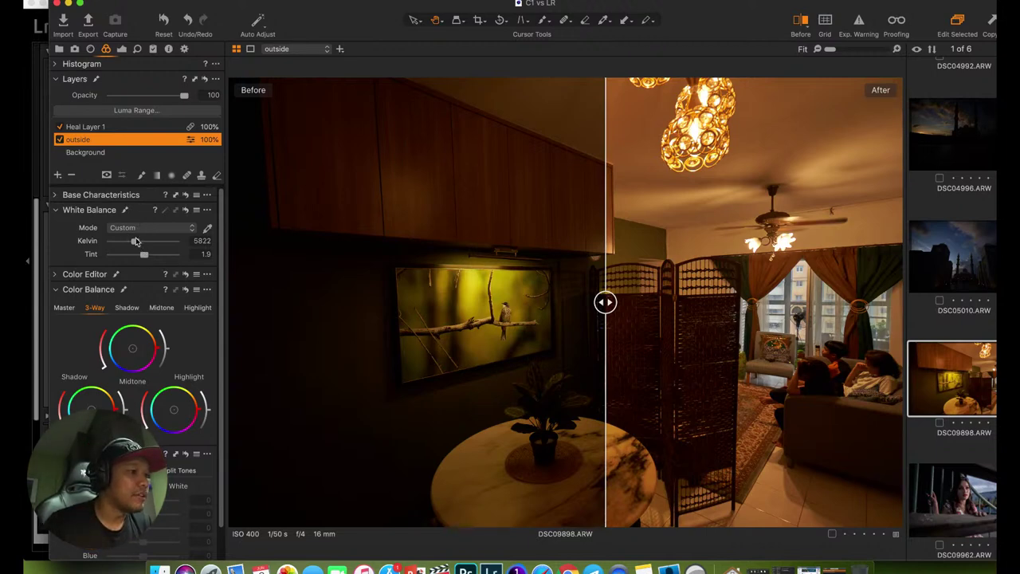
Lower the "outside" layer's white balance to 2968 Kelvin and compare the interior before and after across the split view.
mouse_move(137, 243)
mouse_down()
mouse_move(152, 244)
mouse_move(126, 244)
mouse_move(157, 245)
mouse_move(133, 247)
mouse_up()
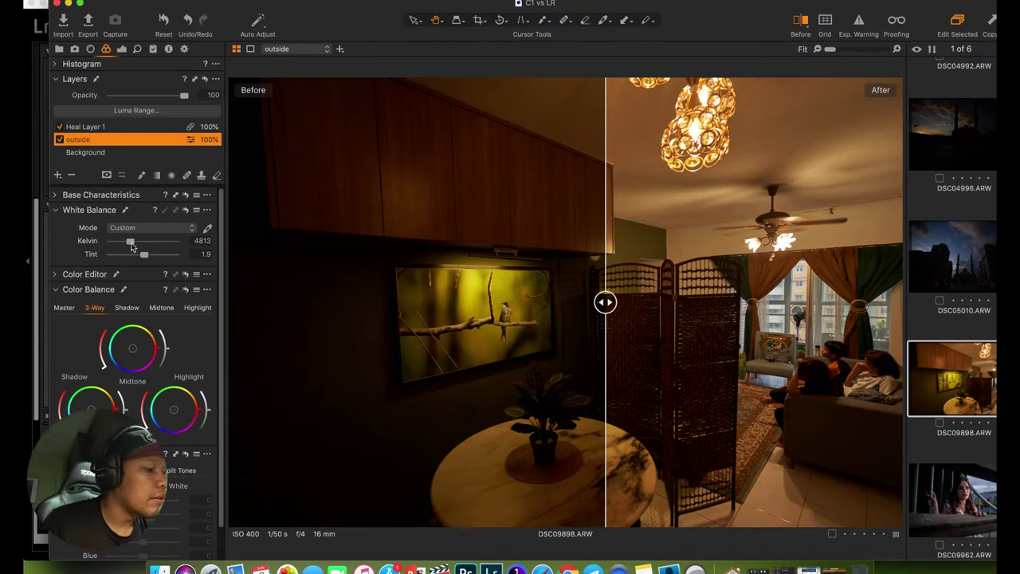
drag(131, 245, 130, 242)
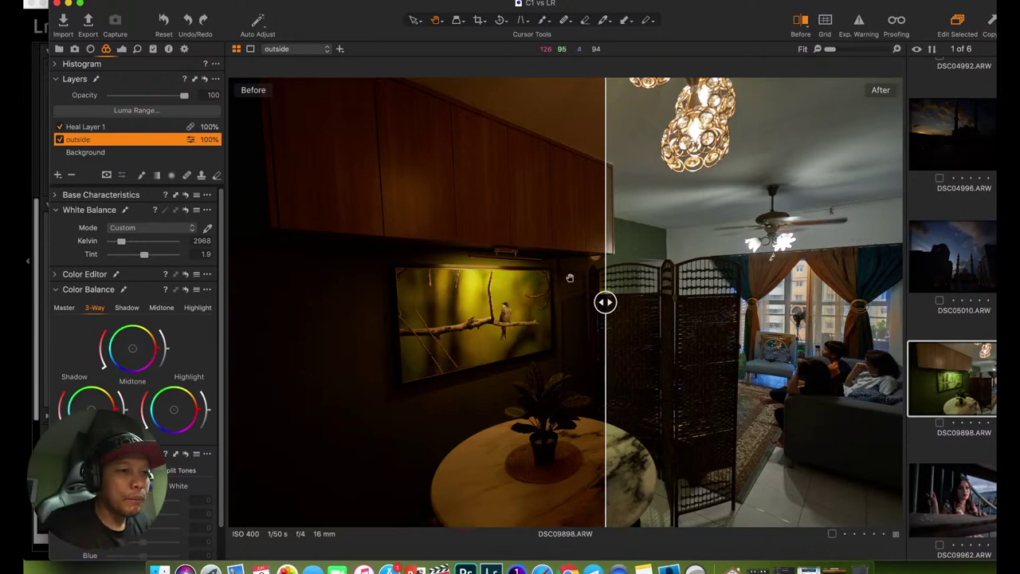
drag(605, 303, 541, 324)
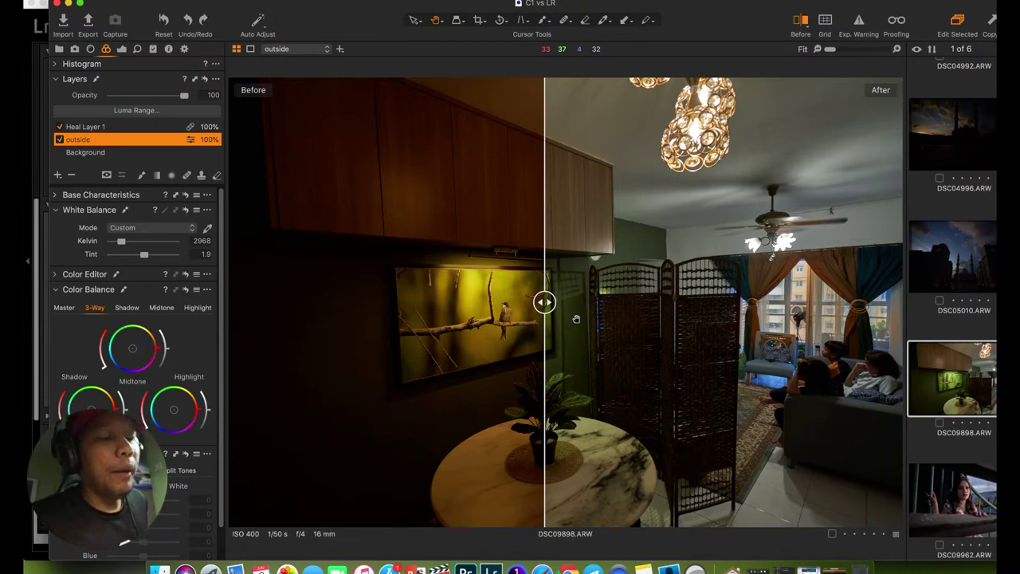
drag(544, 302, 571, 309)
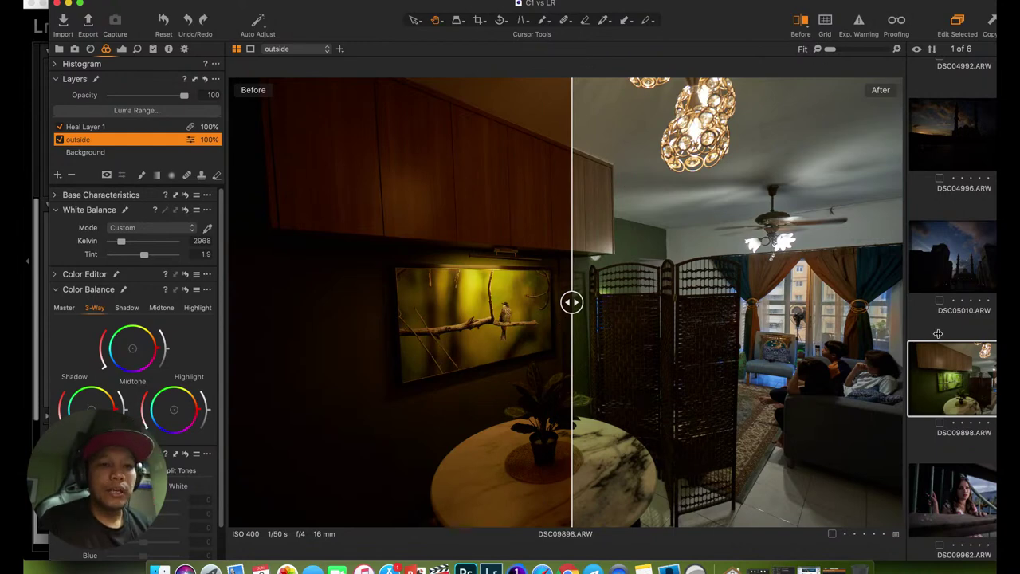
Compare the portrait DSC09962.ARW before and after its edits, then return to the interior photo DSC09898.ARW.
click(965, 484)
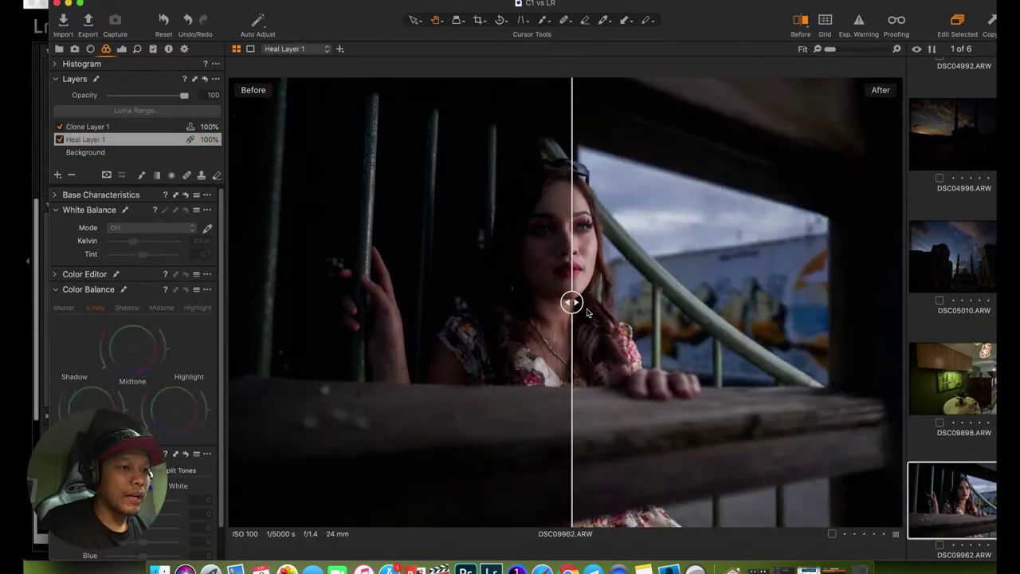
drag(572, 302, 687, 302)
drag(631, 319, 567, 345)
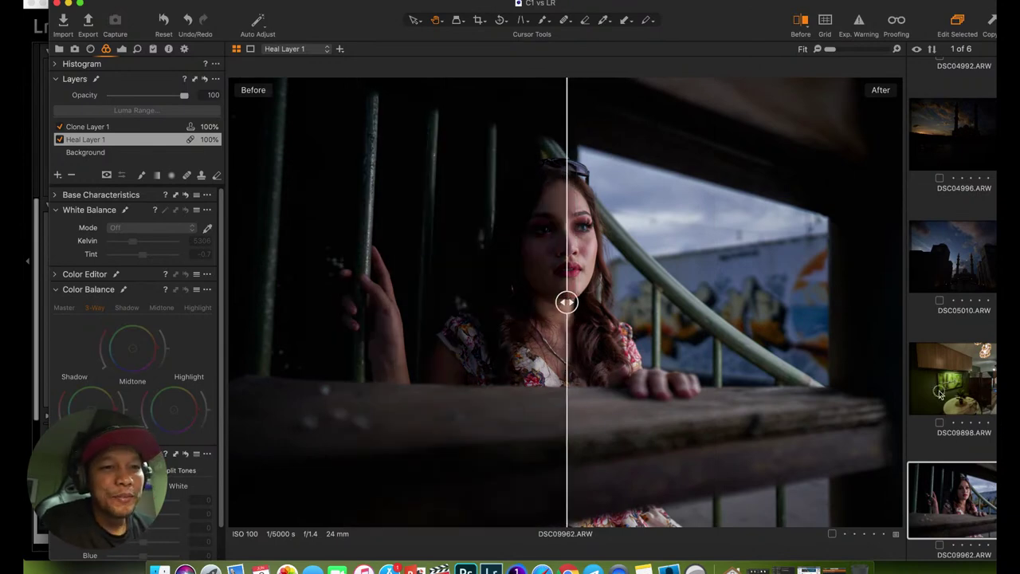
click(973, 375)
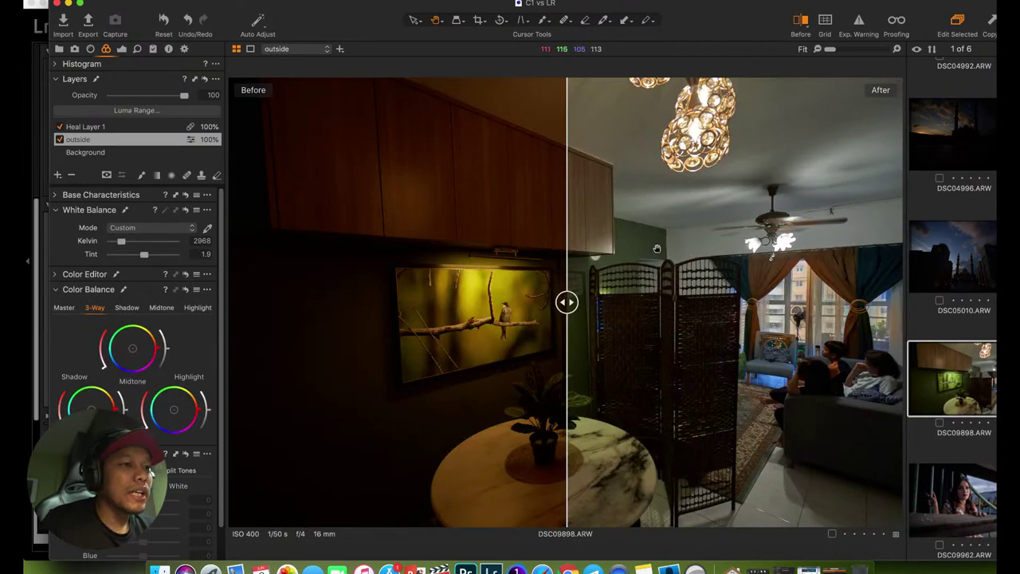
Close the before/after view, set the lens distortion correction to 0 and inspect the wooden cabinet's edge at 100%.
click(801, 24)
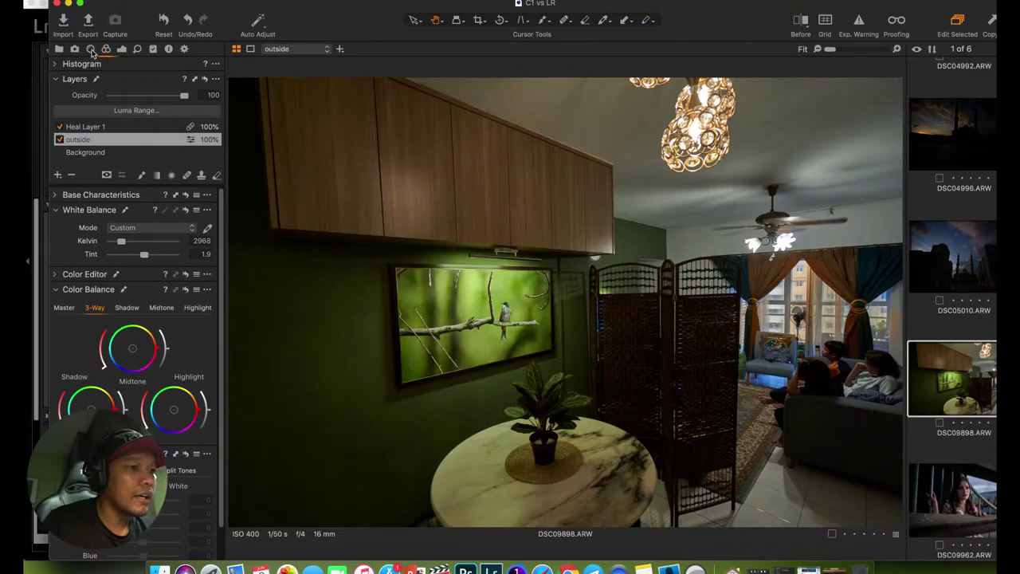
click(91, 49)
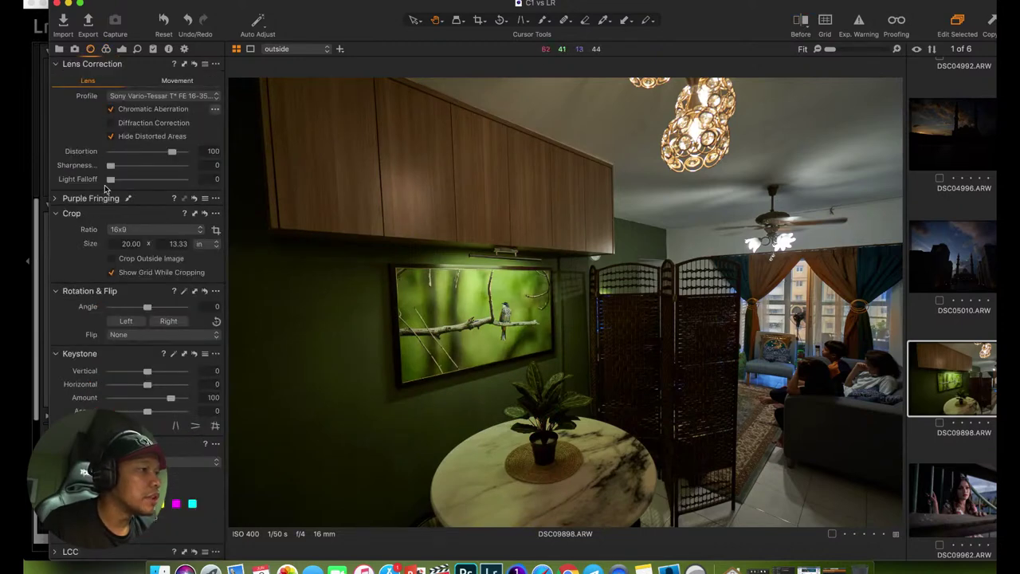
drag(171, 152, 100, 166)
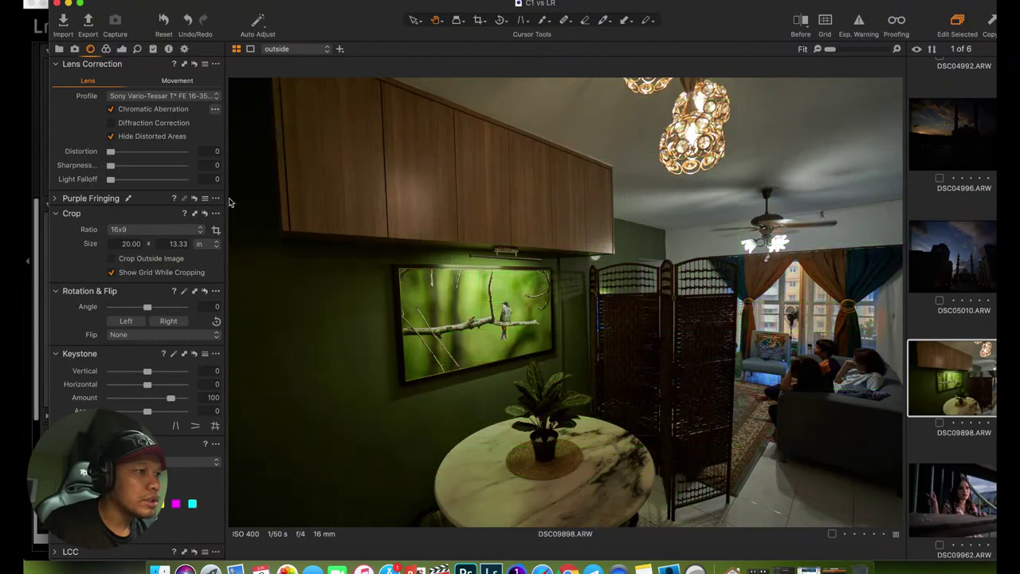
click(273, 108)
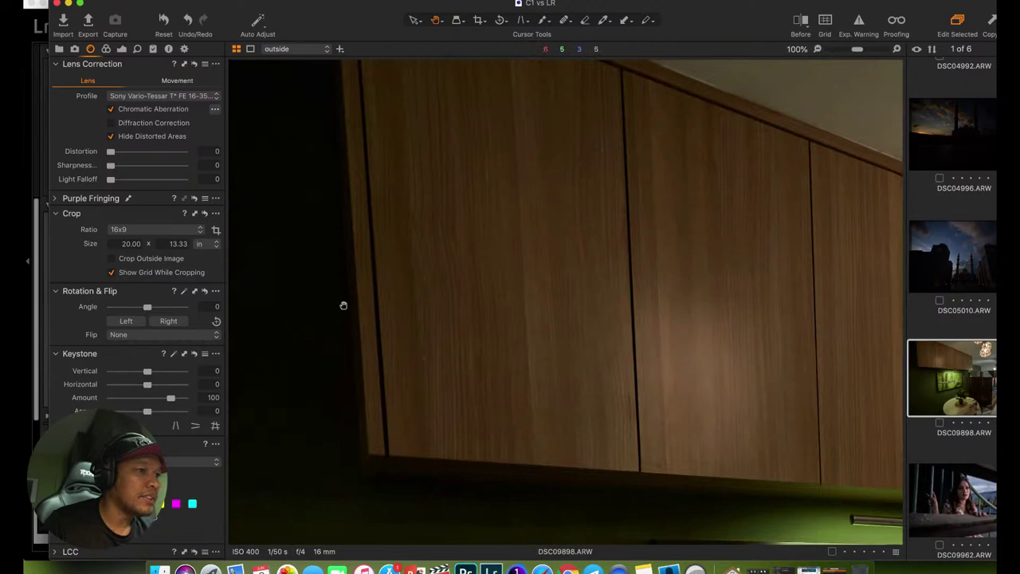
click(332, 358)
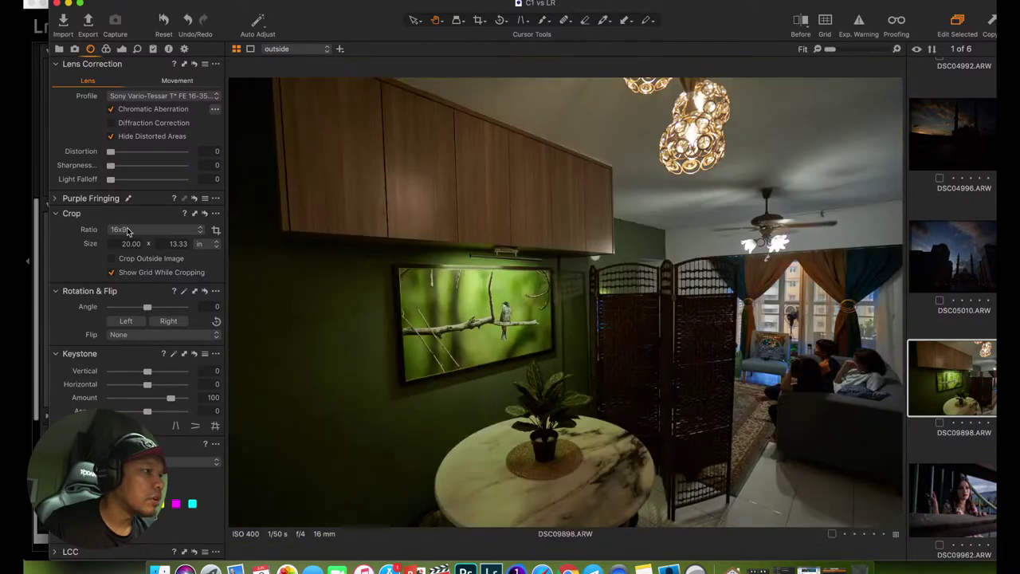
Set the vertical keystone correction to -18.12 and compare the interior before and after in the split view.
mouse_move(148, 384)
mouse_down()
mouse_move(157, 387)
mouse_move(139, 377)
mouse_up()
double_click(155, 385)
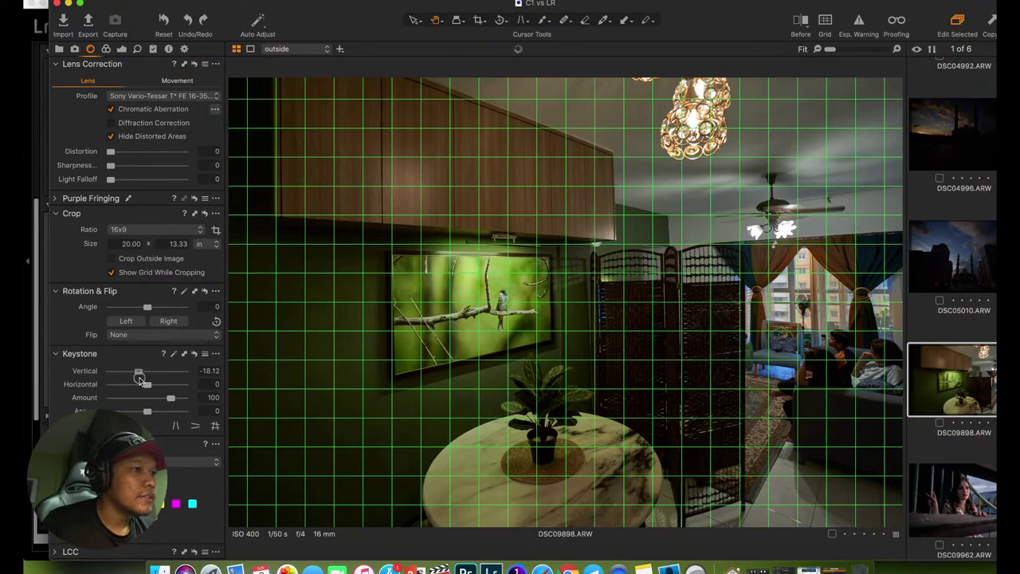
click(799, 22)
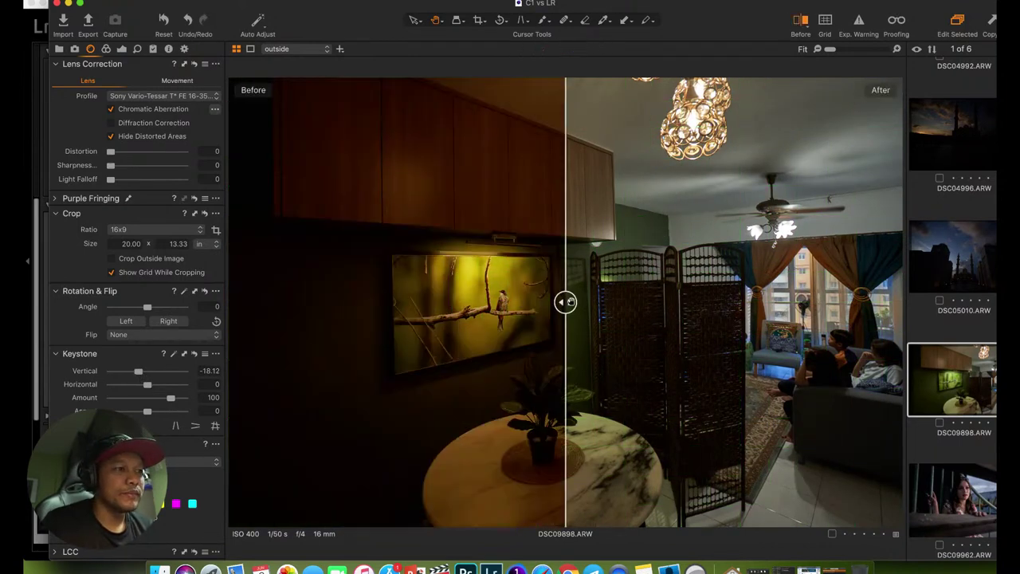
drag(565, 302, 546, 322)
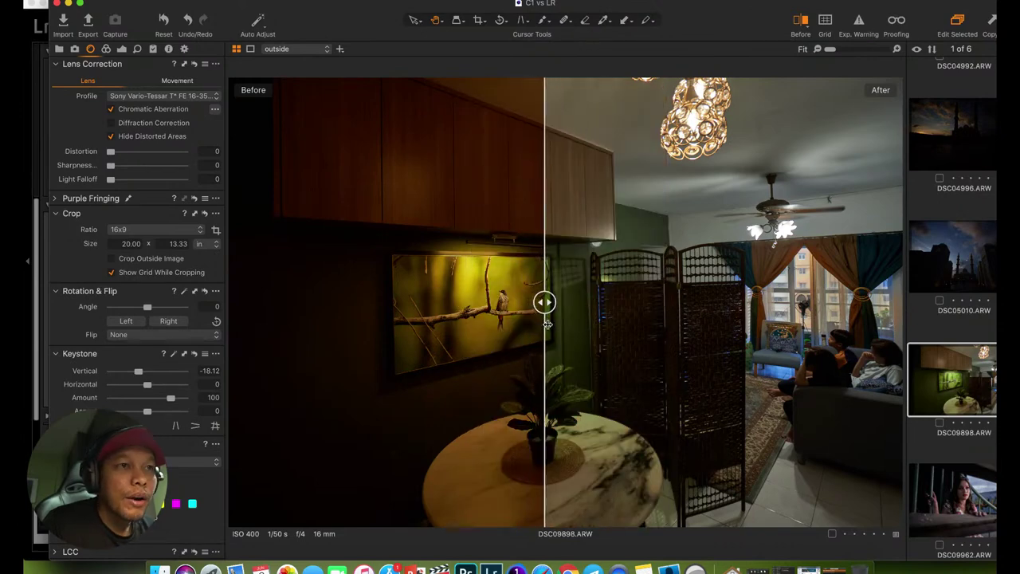
click(801, 23)
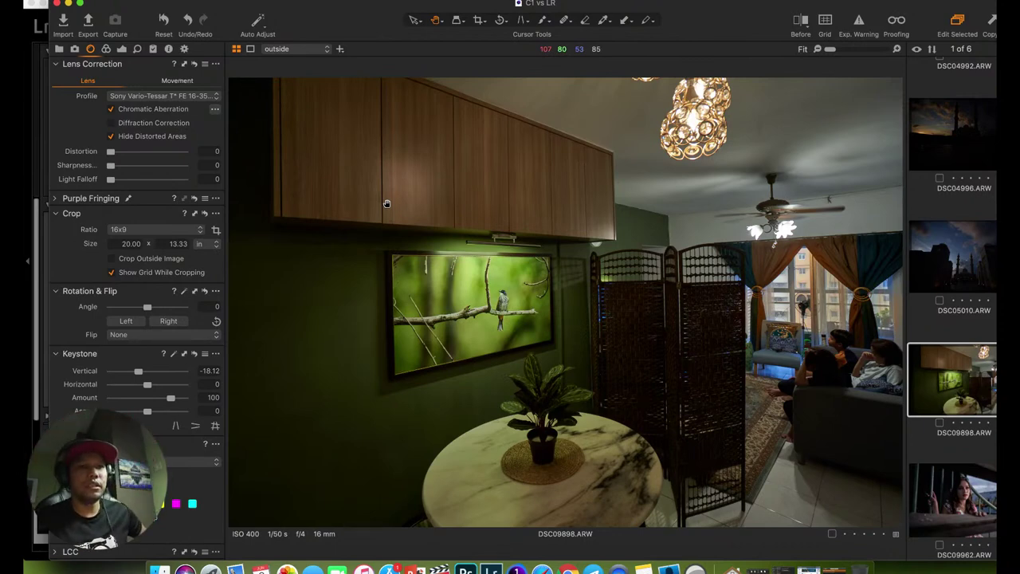
Review the interior photo's metadata and the settings of the Photoshop process recipe, including its output format.
click(185, 48)
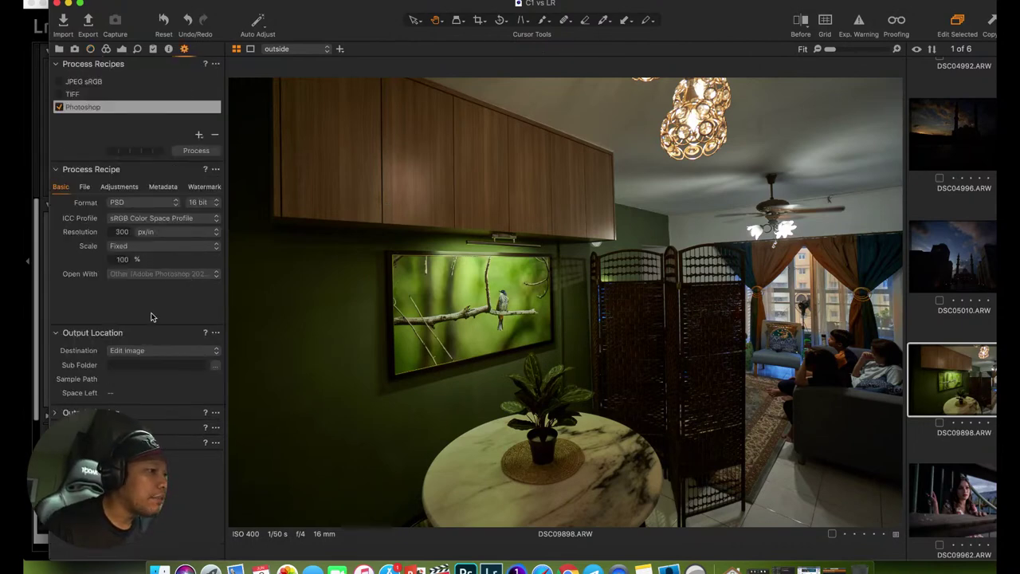
click(168, 49)
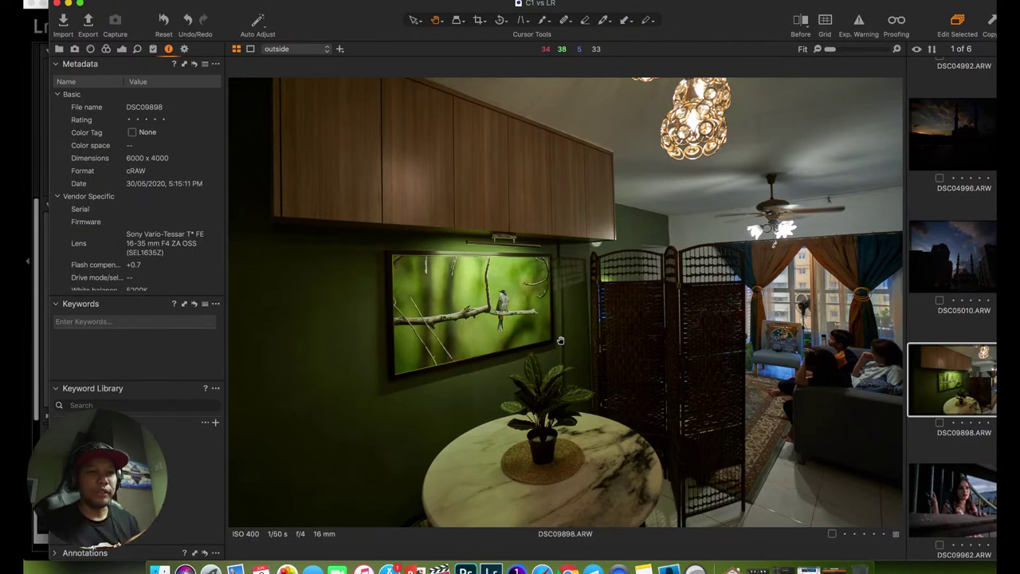
click(184, 50)
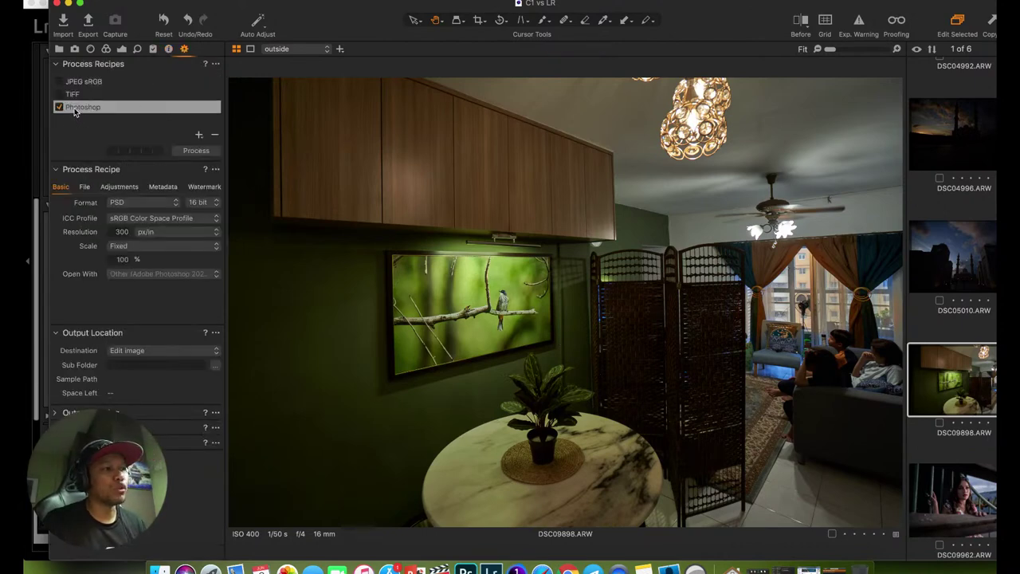
click(144, 204)
click(145, 205)
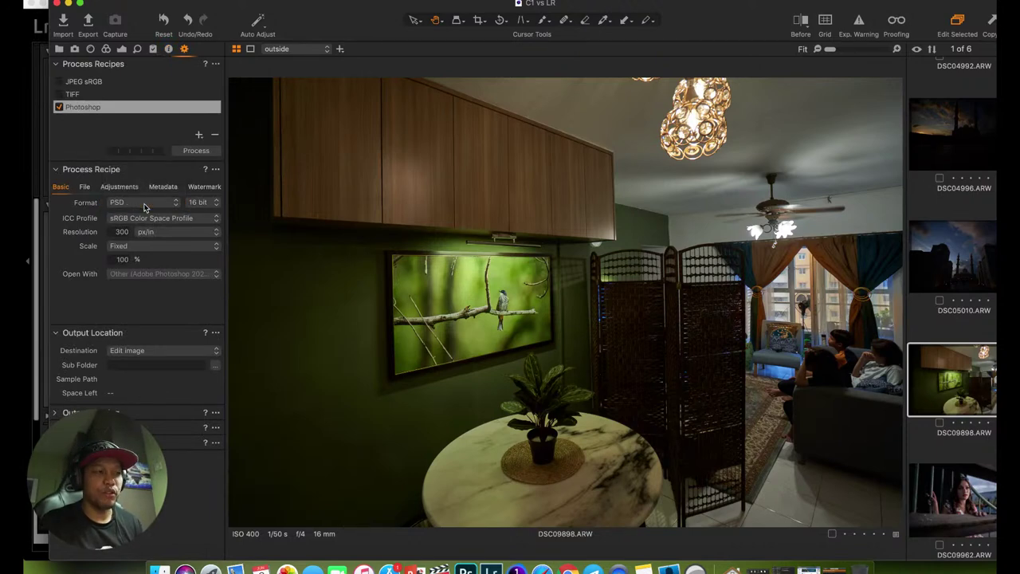
click(196, 205)
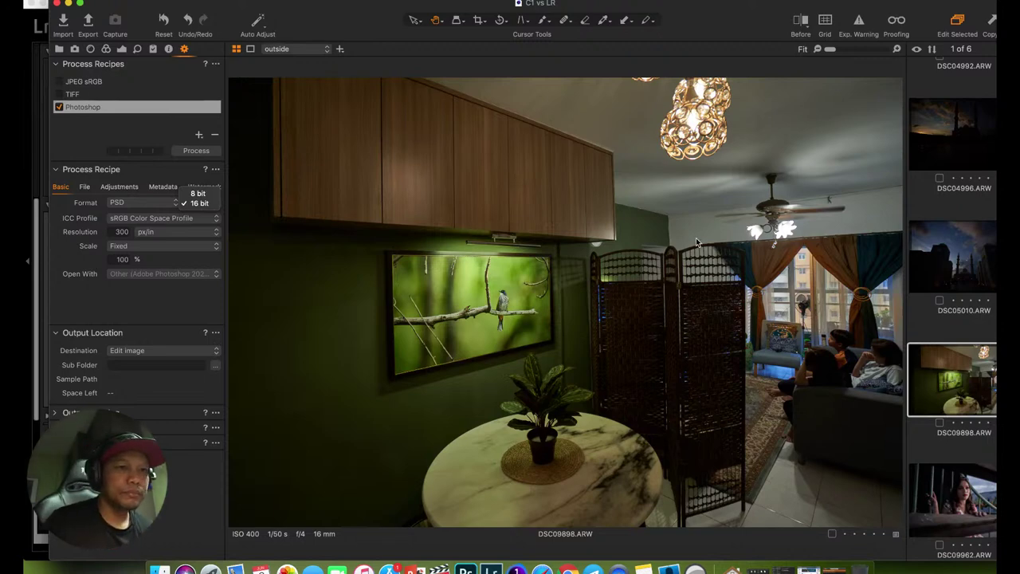
click(933, 373)
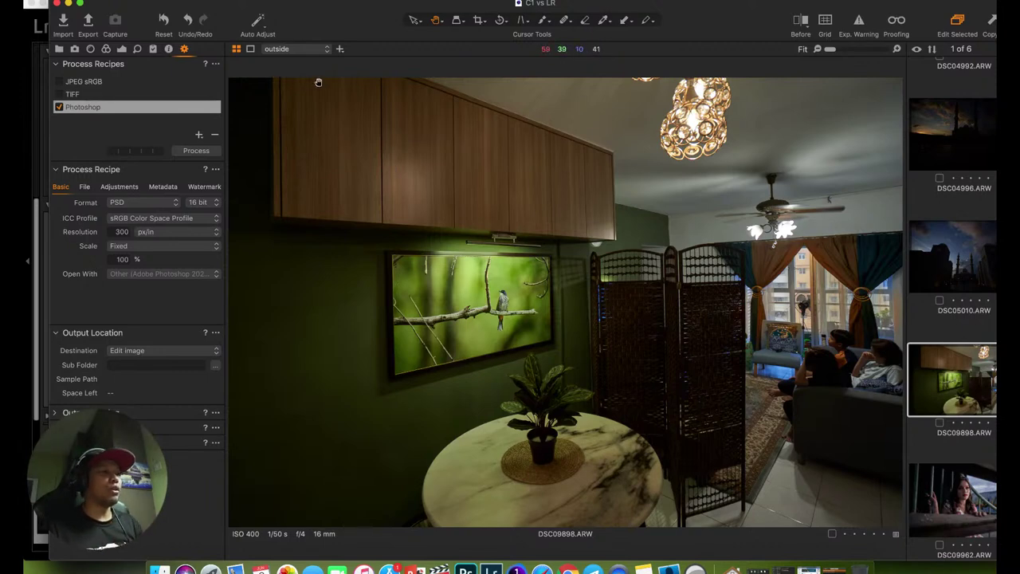
click(136, 0)
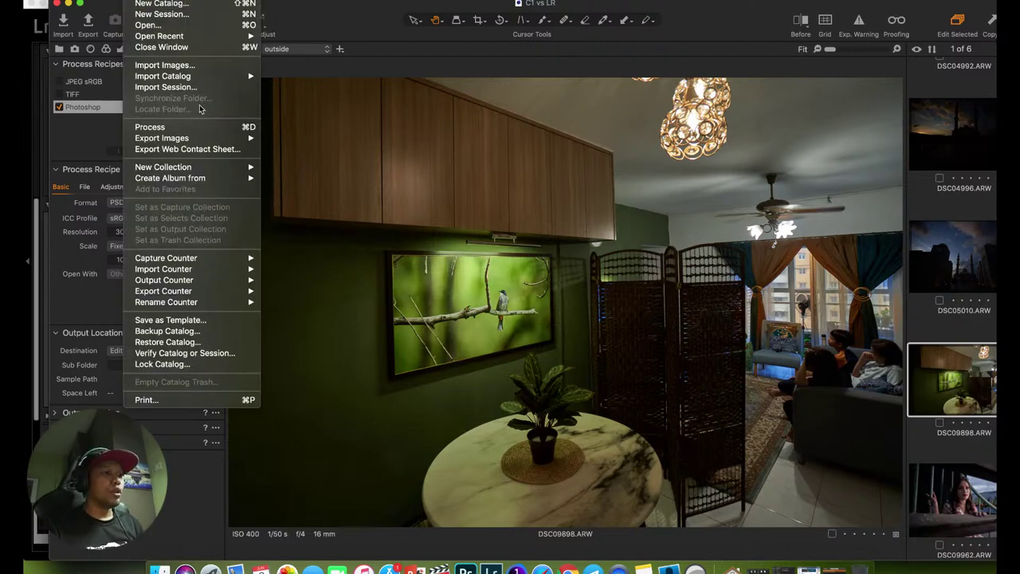
mouse_move(188, 82)
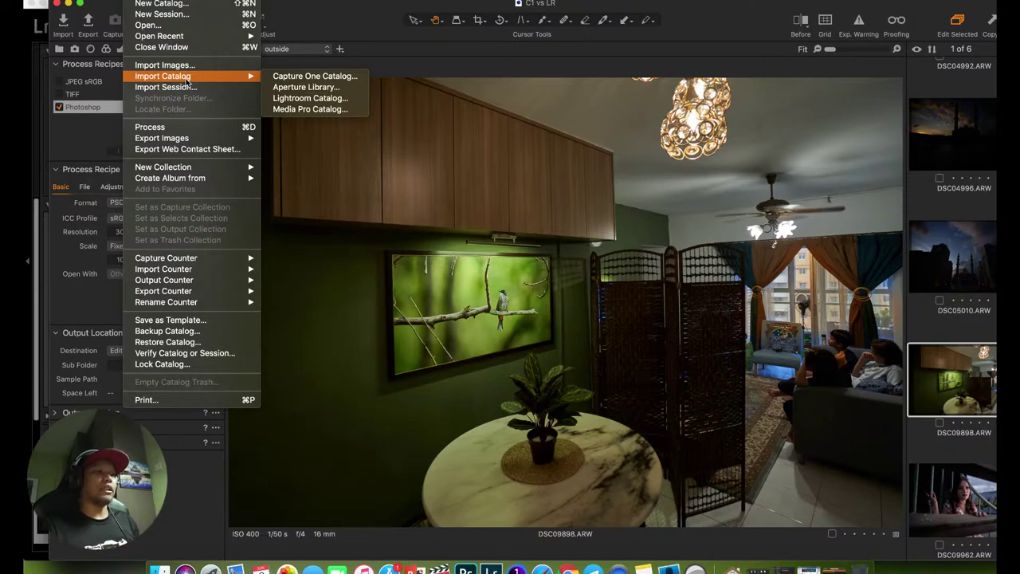
click(315, 100)
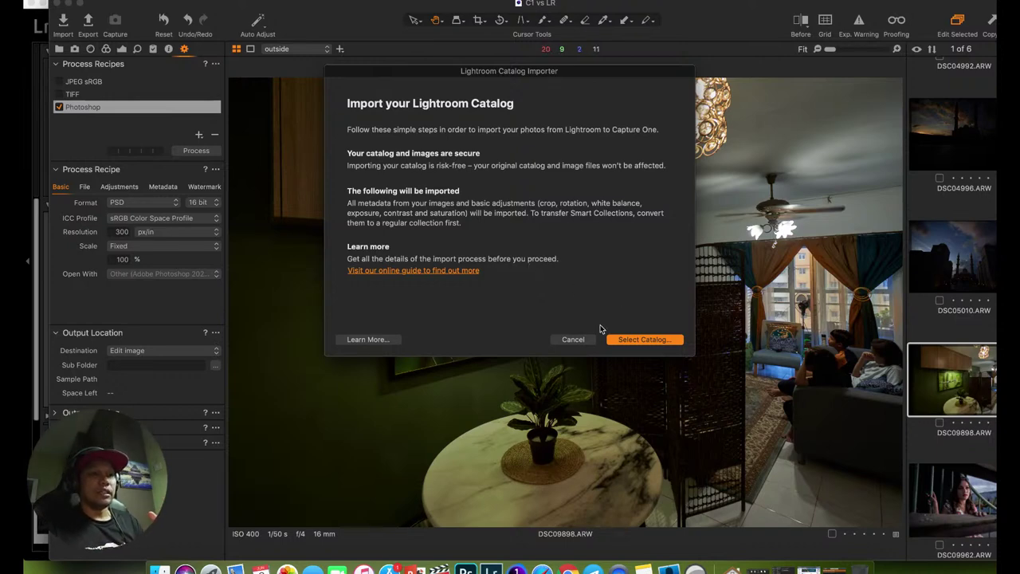
click(581, 343)
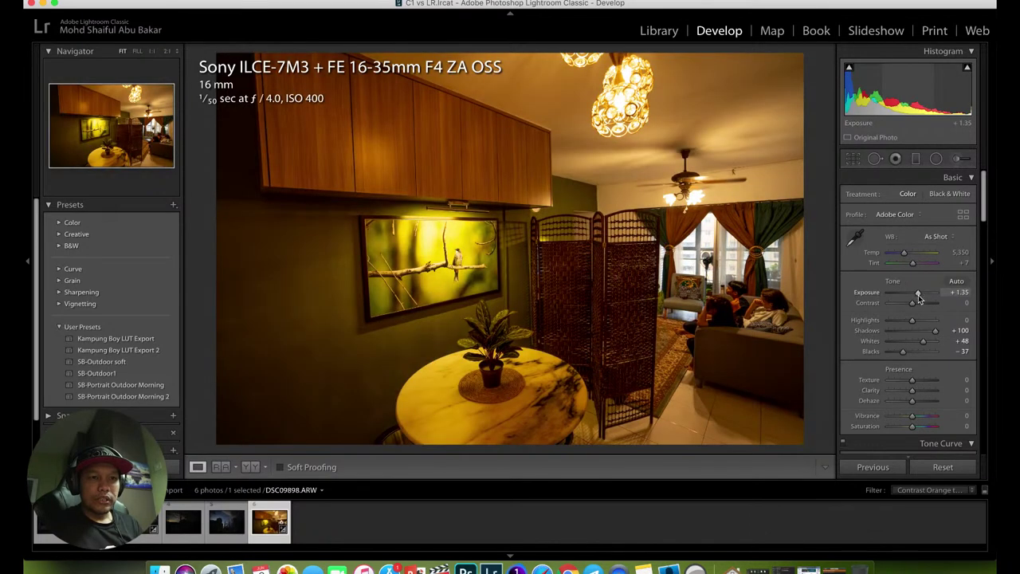
In Lightroom Classic, adjust the interior photo DSC09898.ARW to exposure +1.10, temperature 4,145, tint +7, dehaze +16 and saturation +19.
drag(921, 292, 917, 293)
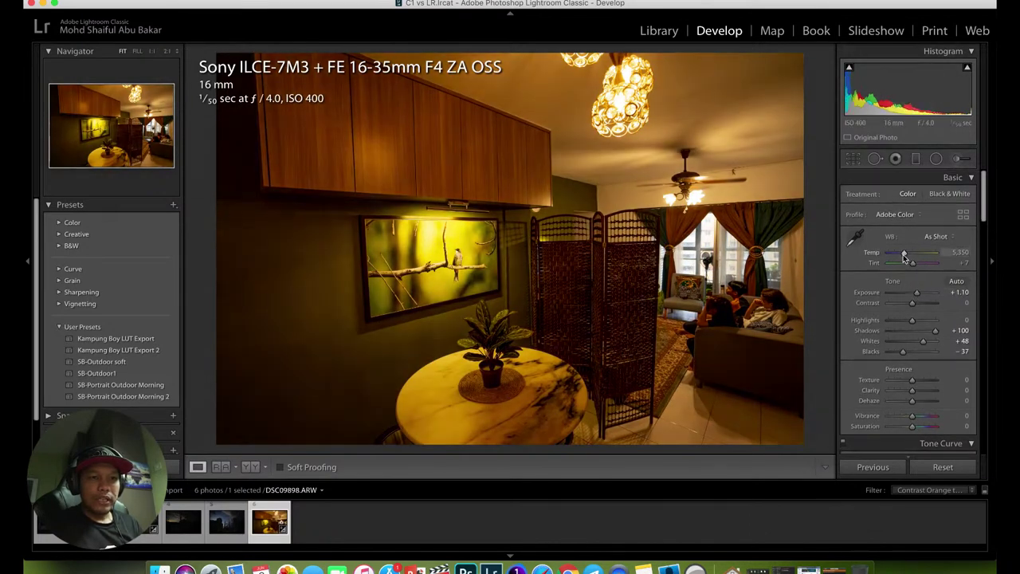
mouse_move(903, 254)
mouse_down()
mouse_move(896, 256)
mouse_move(910, 266)
mouse_up()
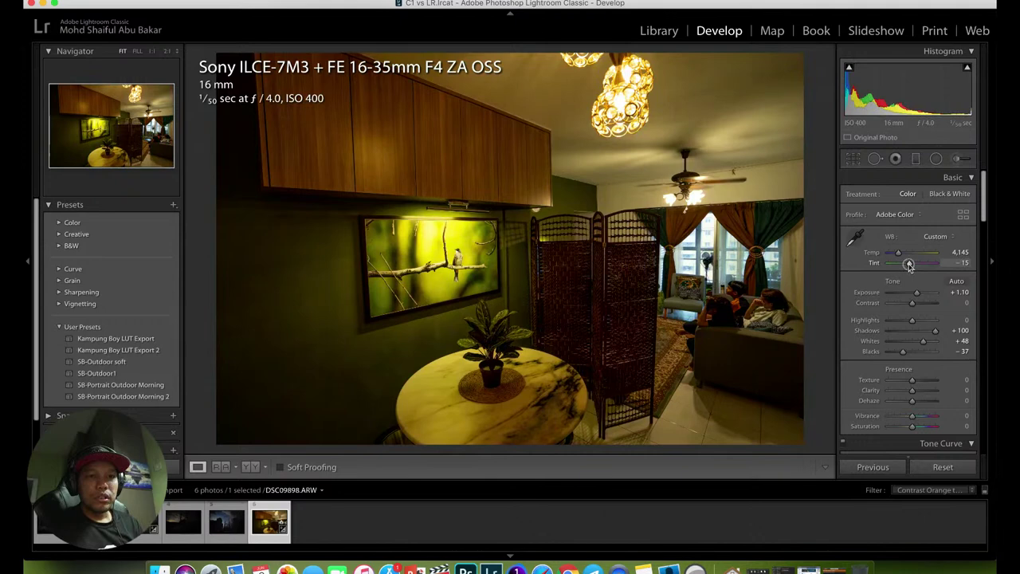
drag(912, 267, 913, 268)
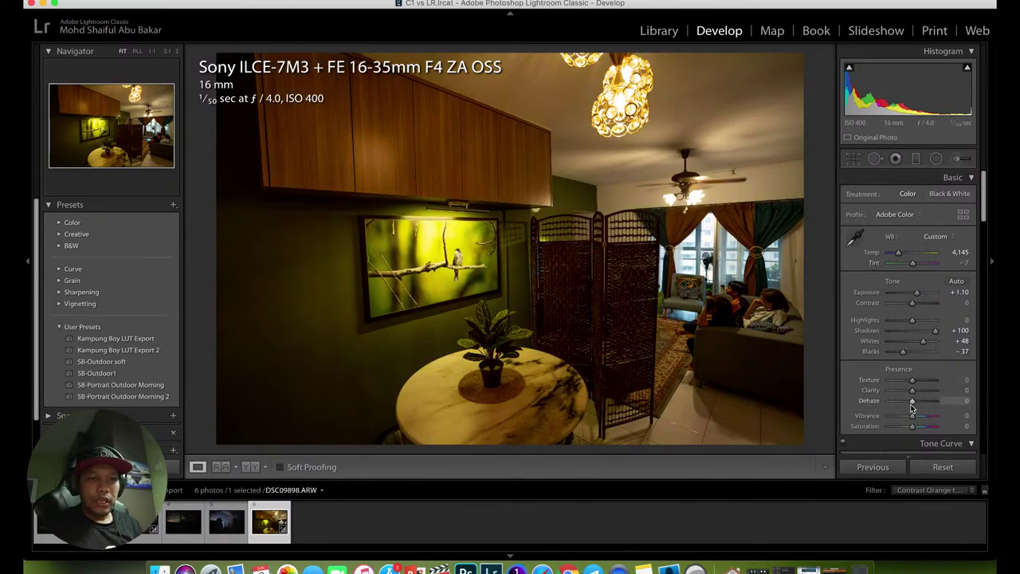
drag(912, 403, 916, 428)
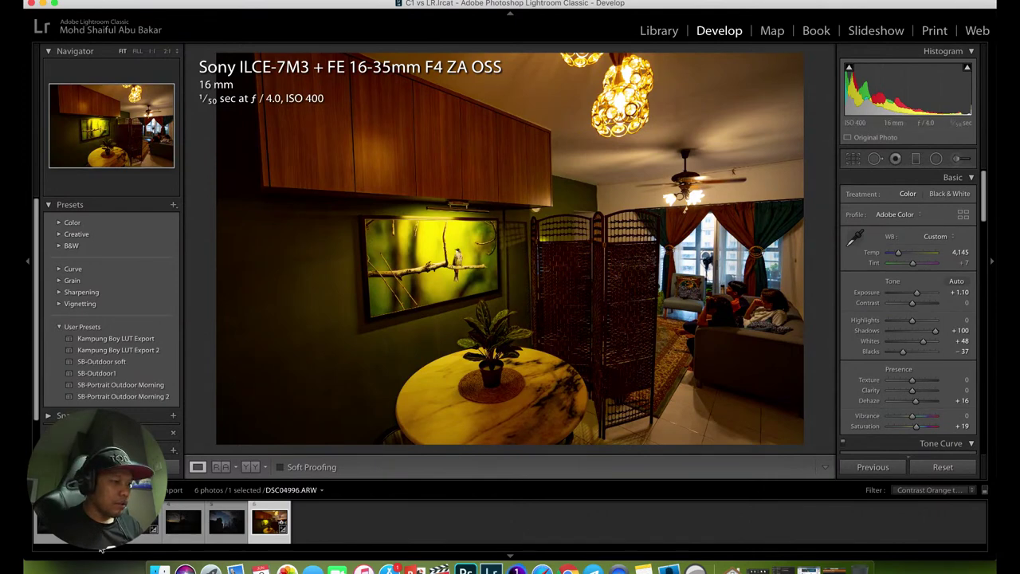
Give the portrait DSC09962.ARW highlights -41, whites +49, blacks -15, temperature 2,829 and tint +28.
click(56, 522)
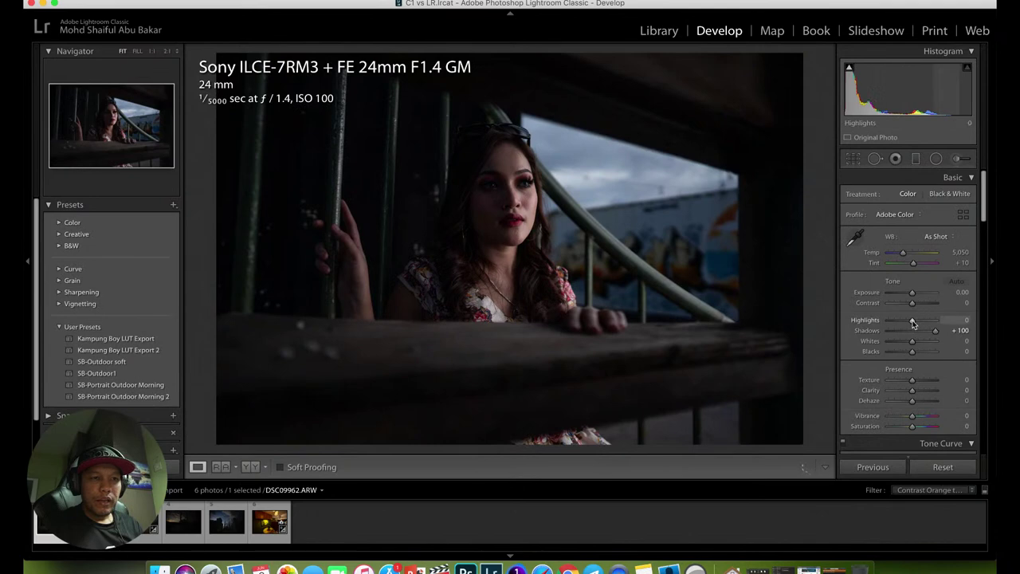
drag(913, 320, 908, 353)
mouse_move(905, 255)
mouse_down()
mouse_move(893, 253)
mouse_move(916, 264)
mouse_up()
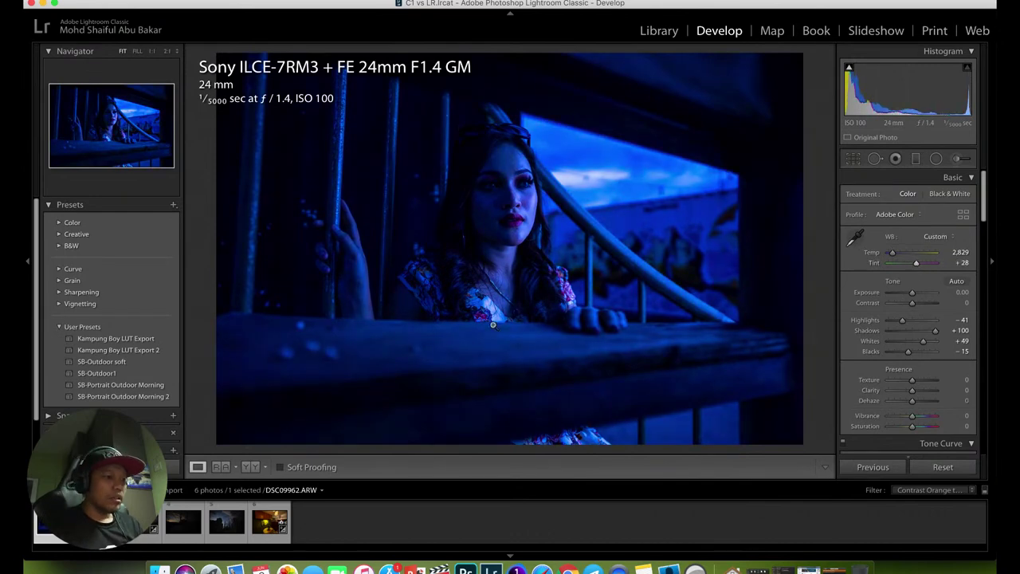
Move on to the bird photo DSC04818.ARW and quit Lightroom Classic.
key(Right)
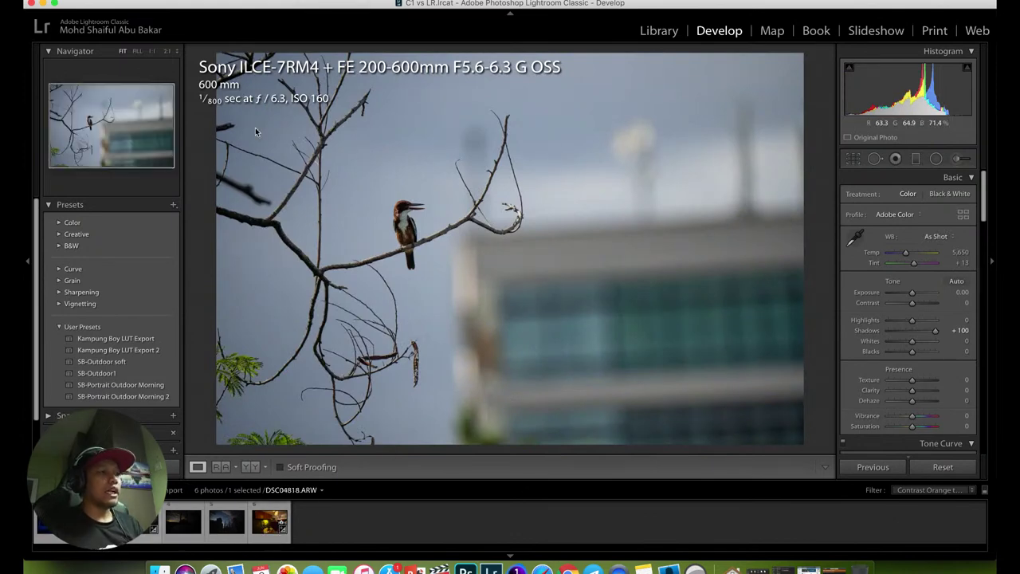
click(32, 4)
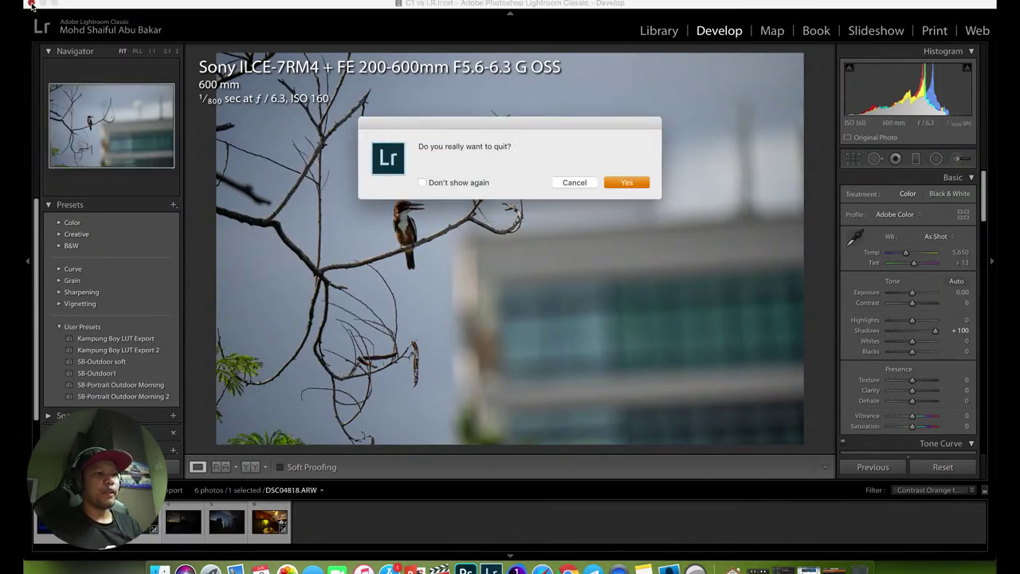
click(618, 182)
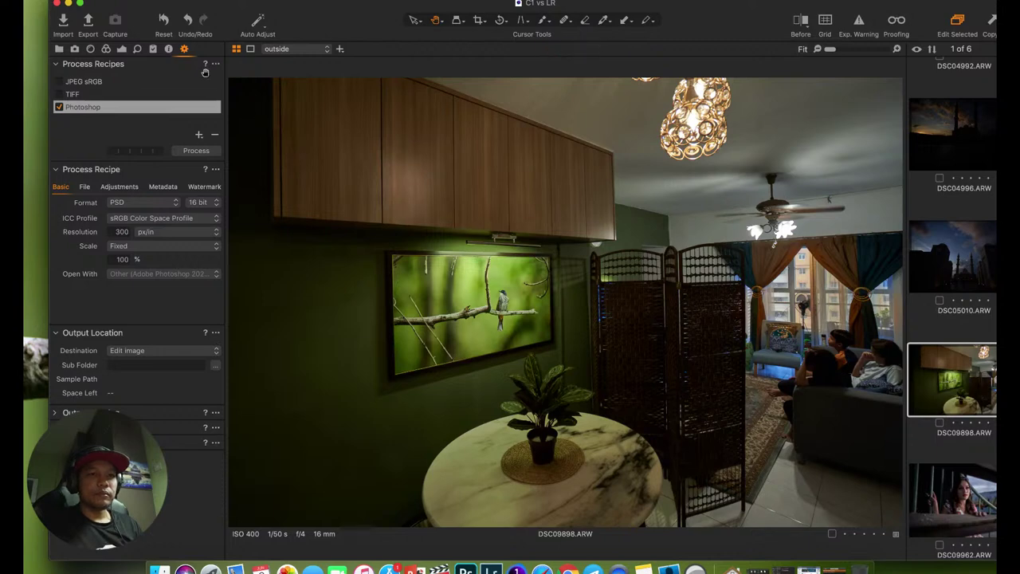
In Capture One, import the Lightroom catalog C1 vs LR.lrcat and close the import summary.
click(141, 1)
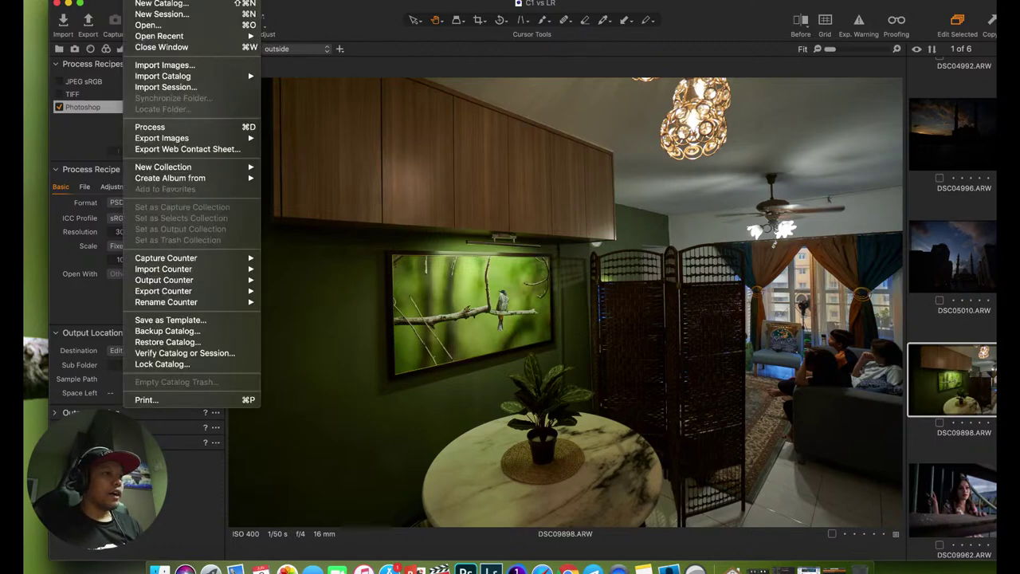
mouse_move(197, 77)
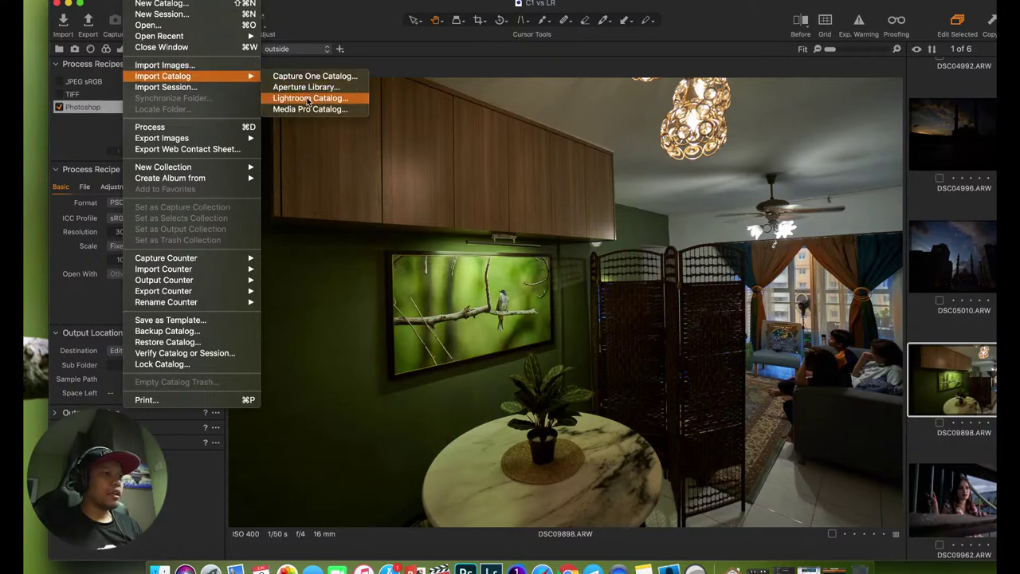
click(336, 103)
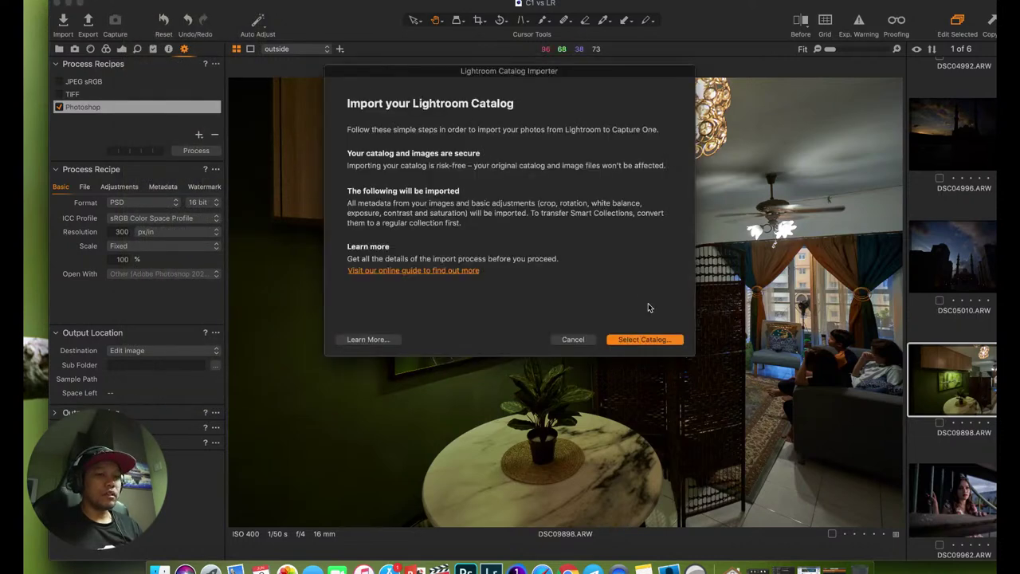
click(638, 340)
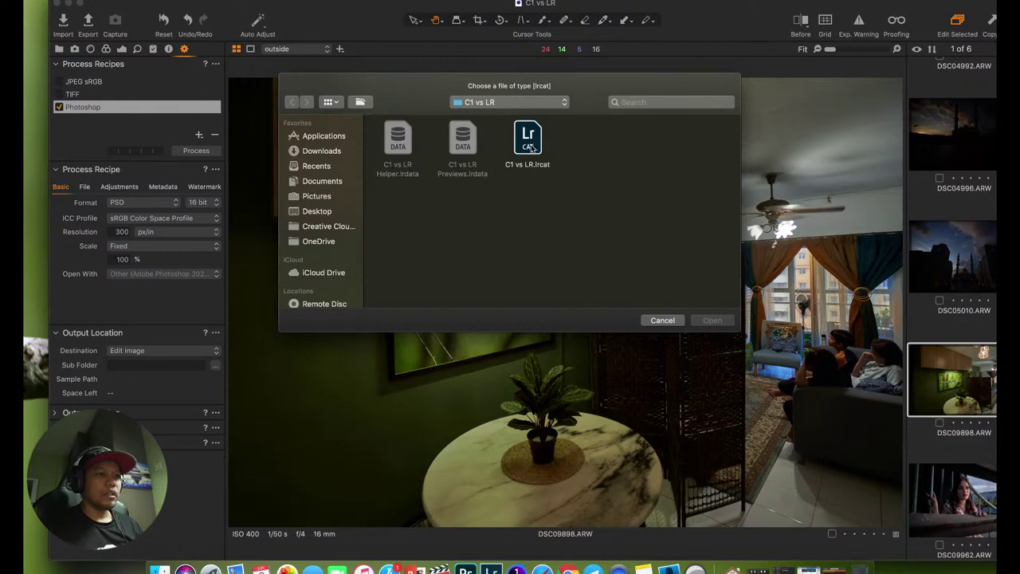
double_click(527, 146)
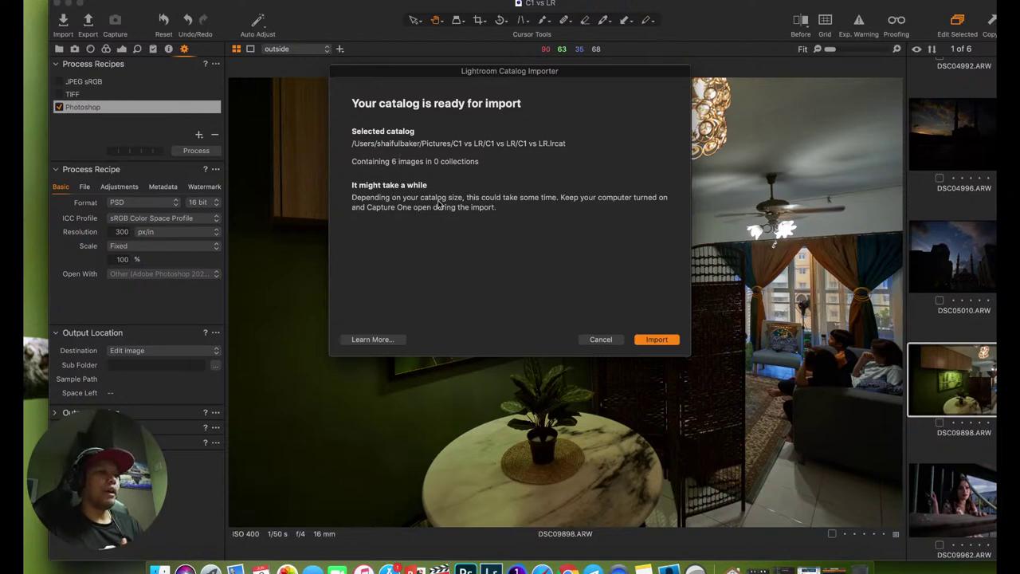
click(656, 342)
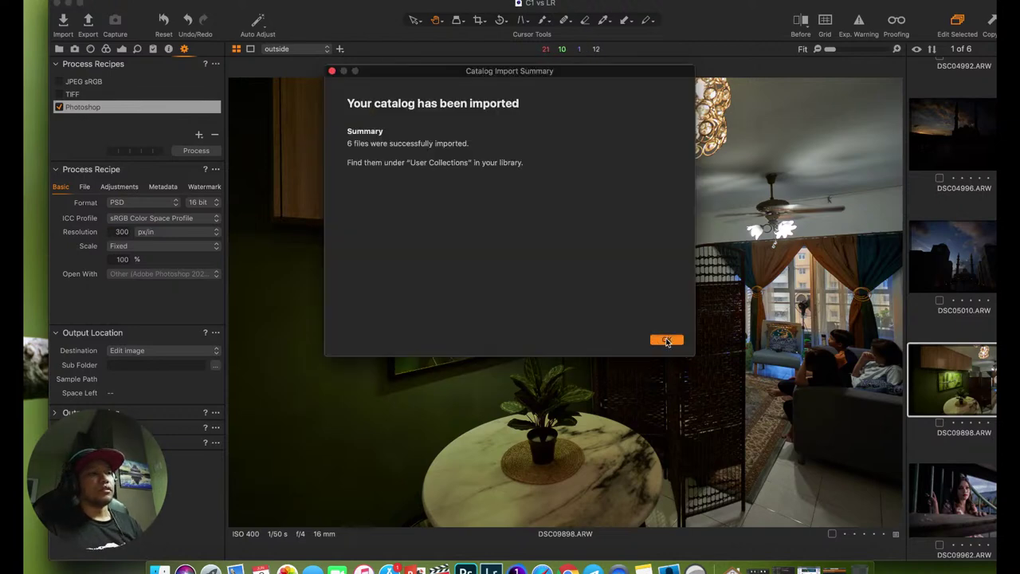
click(666, 340)
Open the 6 June 2020 recent import in the library and view its bird, mosque and portrait photos.
click(58, 49)
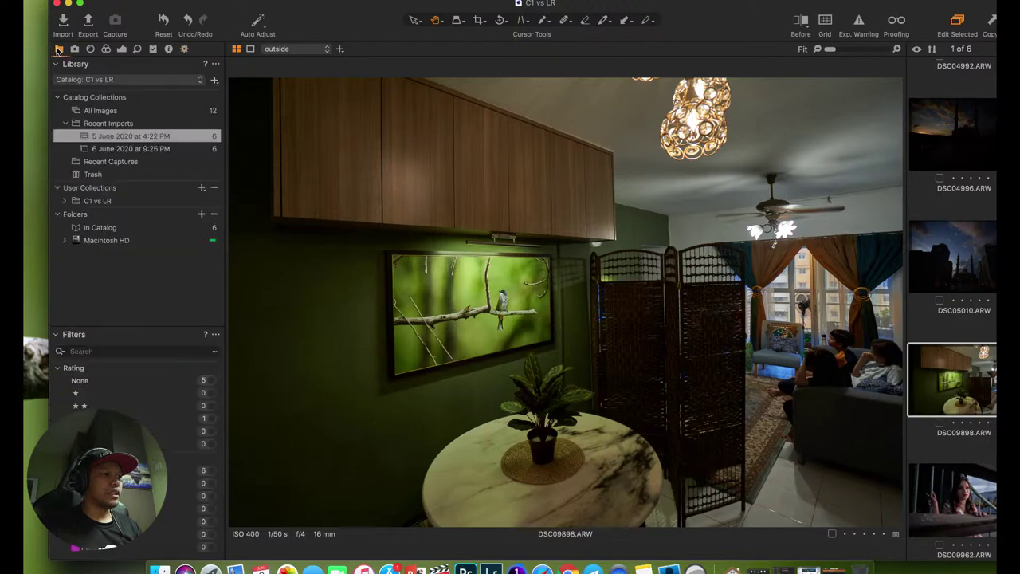
click(114, 149)
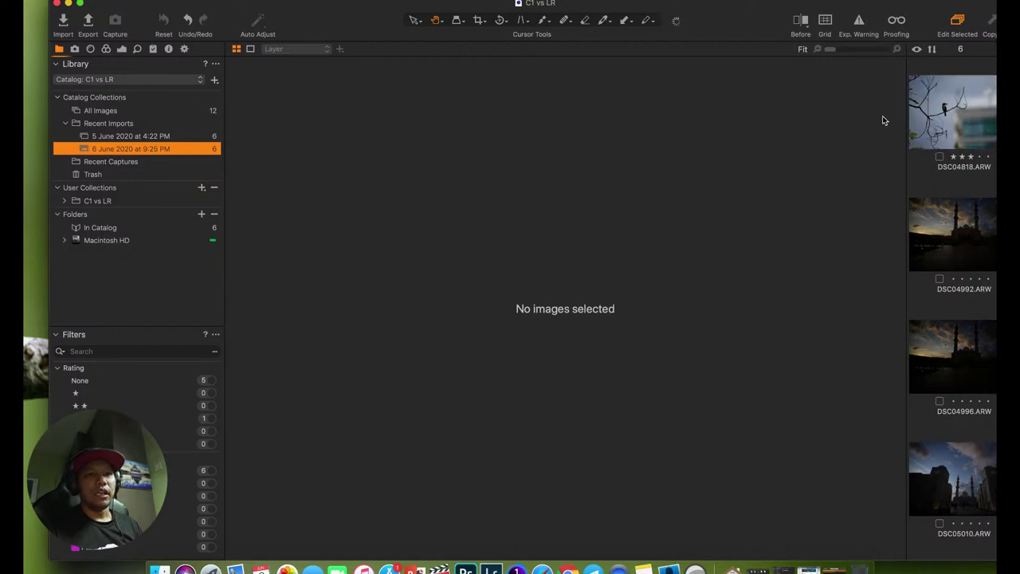
click(951, 125)
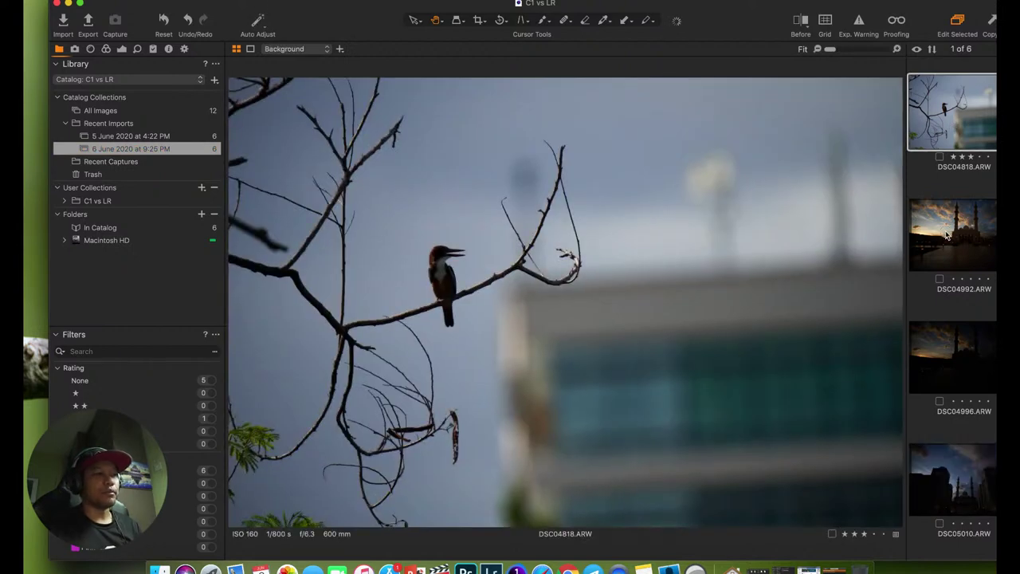
click(947, 233)
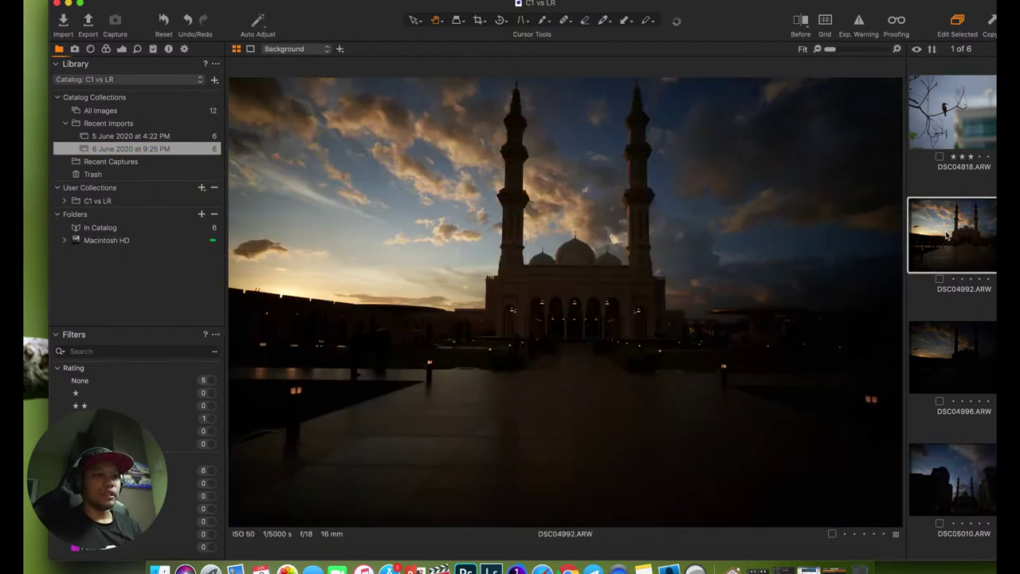
scroll(956, 392, down, 5)
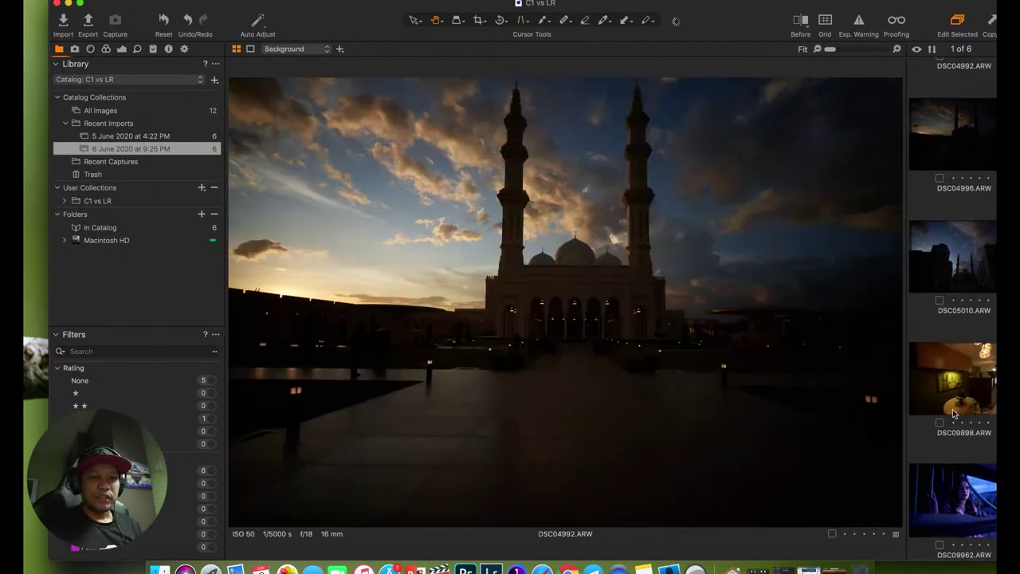
click(955, 485)
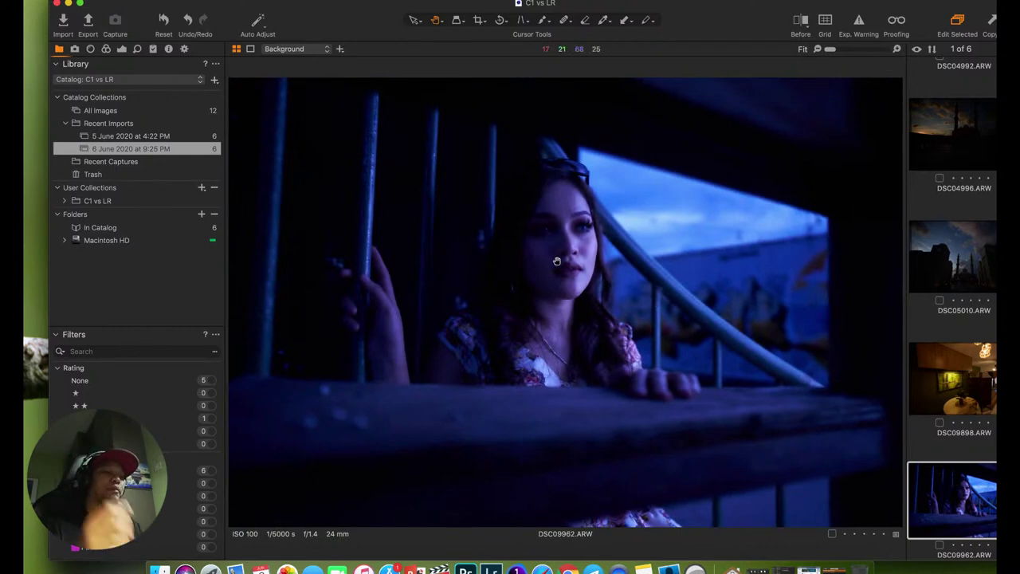
Examine the exposure and white balance settings imported for the portrait, and compare the portrait with the interior photo DSC09898.ARW.
click(121, 49)
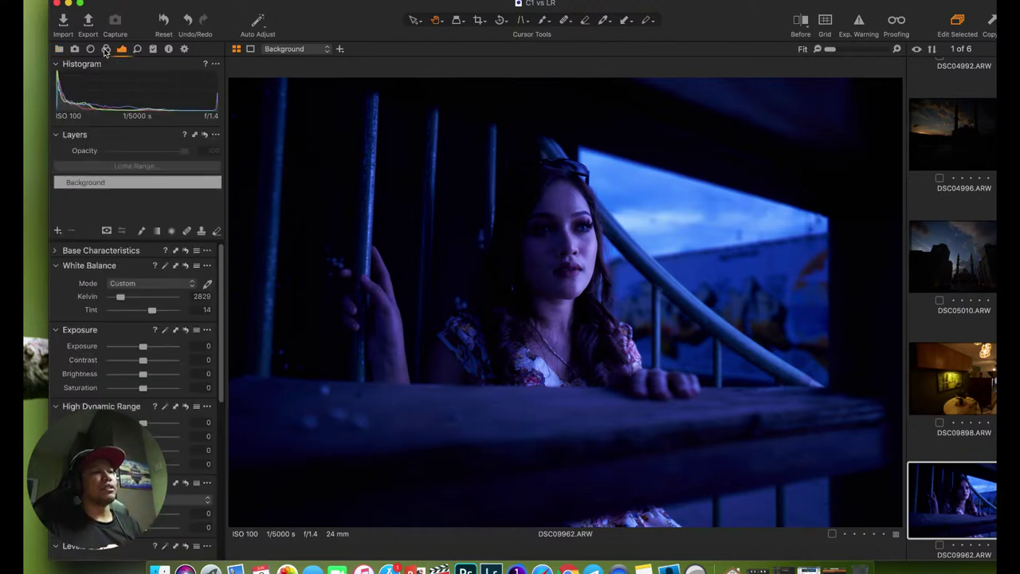
click(106, 50)
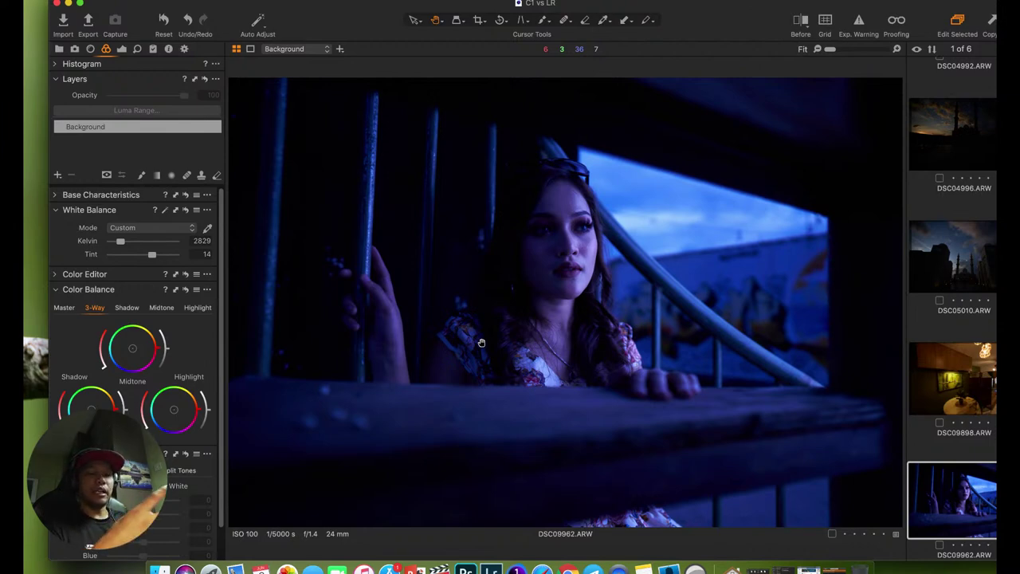
click(952, 383)
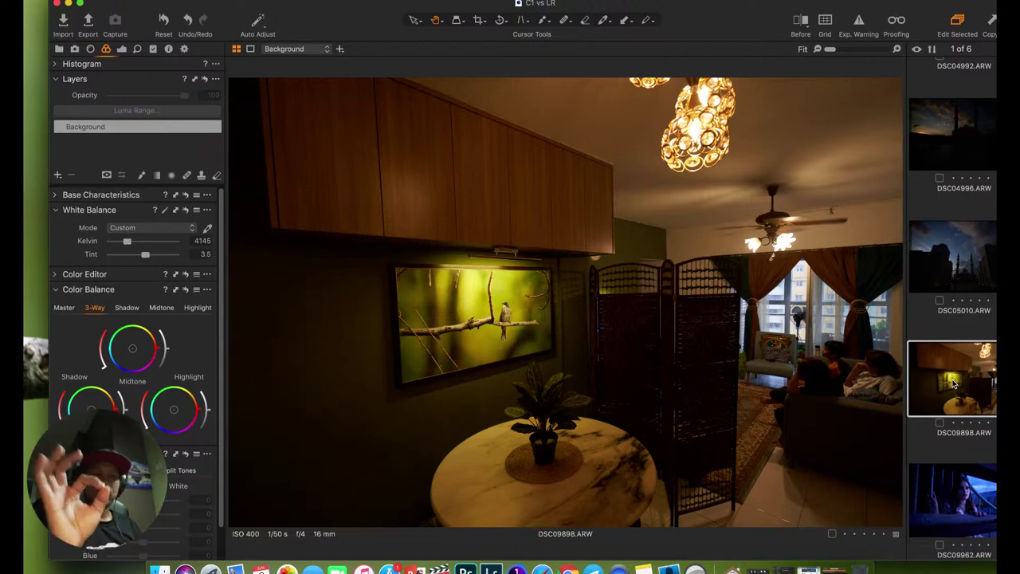
click(958, 483)
click(948, 383)
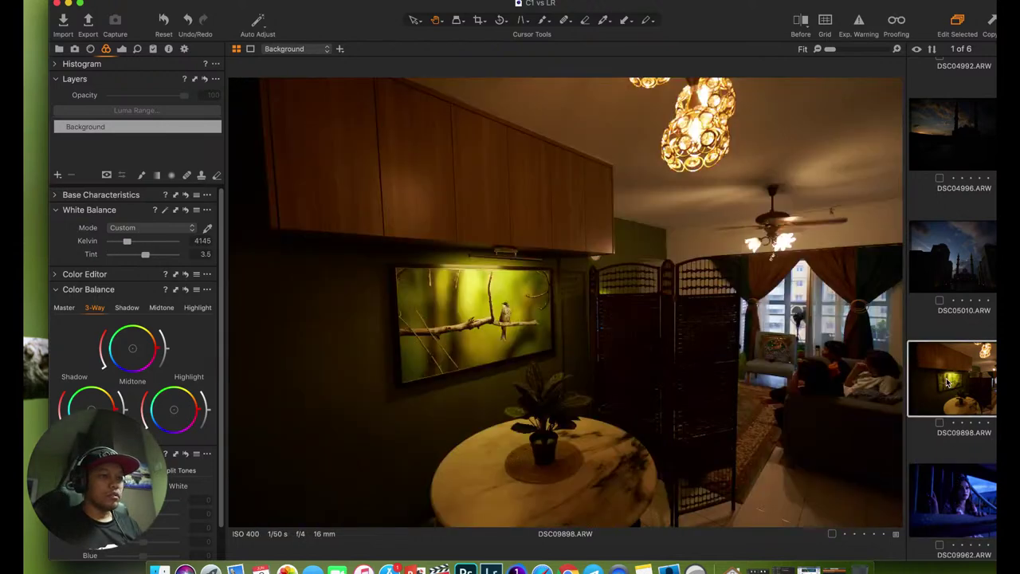
click(948, 481)
click(943, 389)
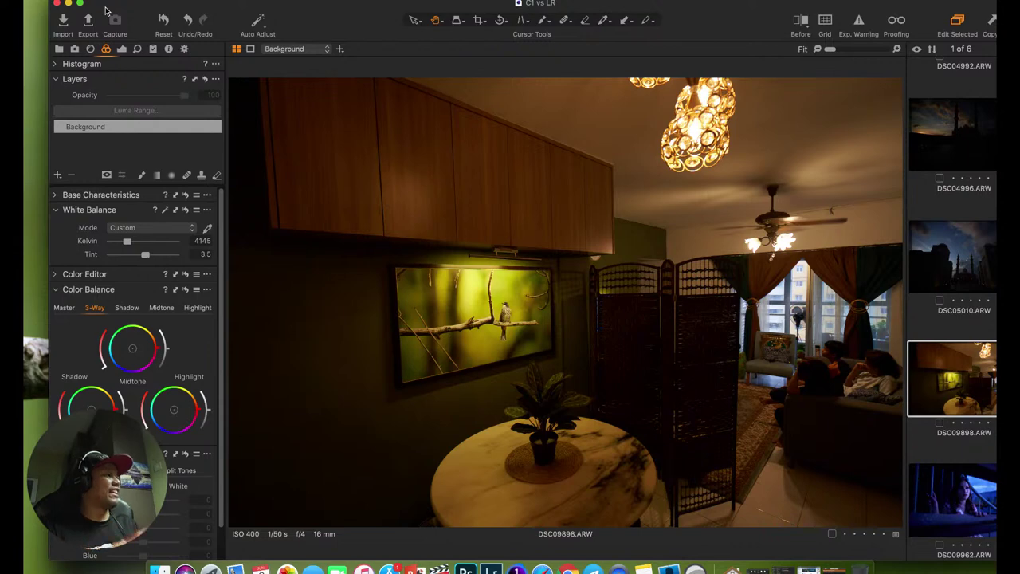
Expand the Histogram tool, float it over the photo, and dock it back above Layers.
click(62, 67)
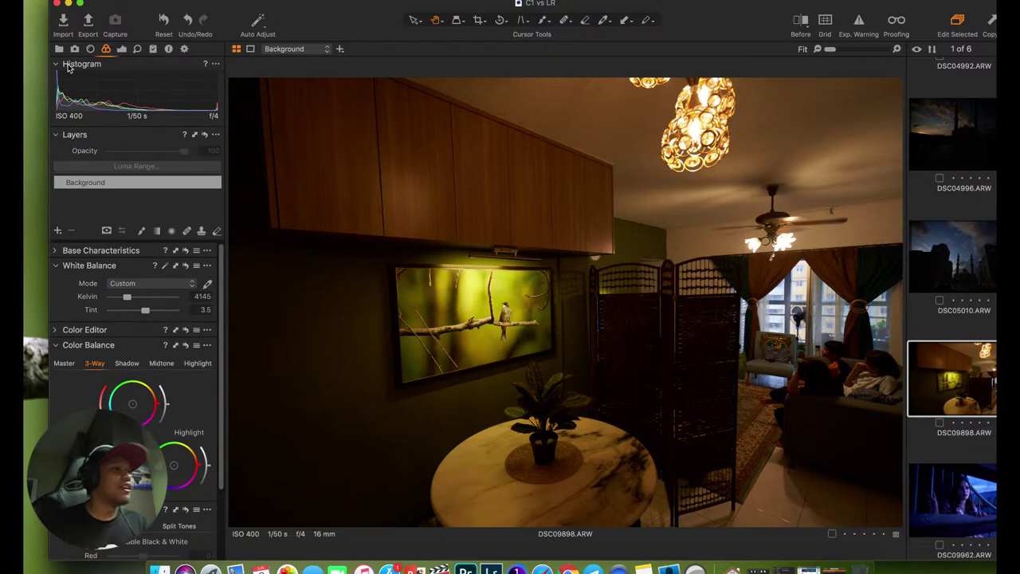
drag(68, 69, 379, 94)
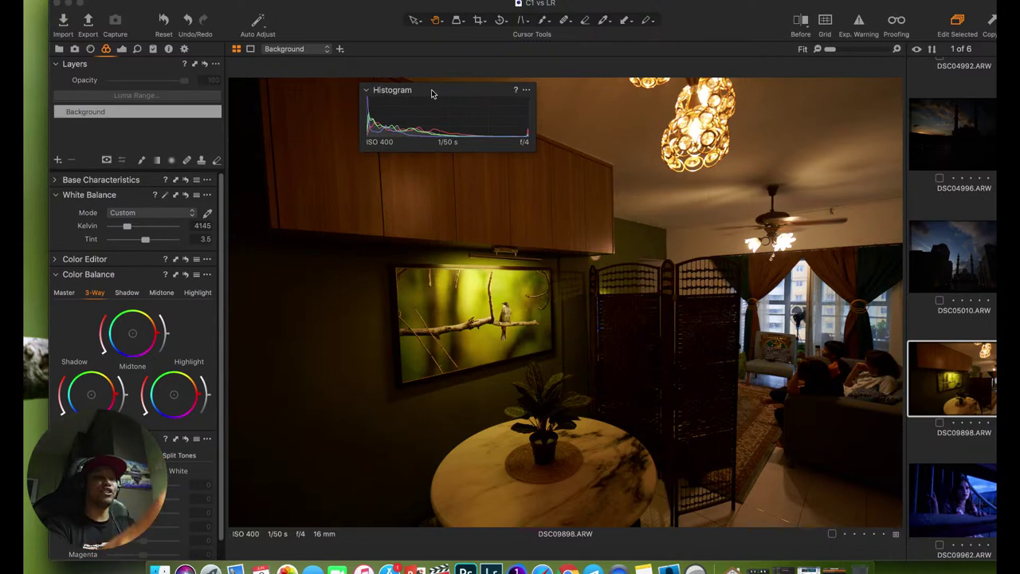
drag(431, 93, 123, 70)
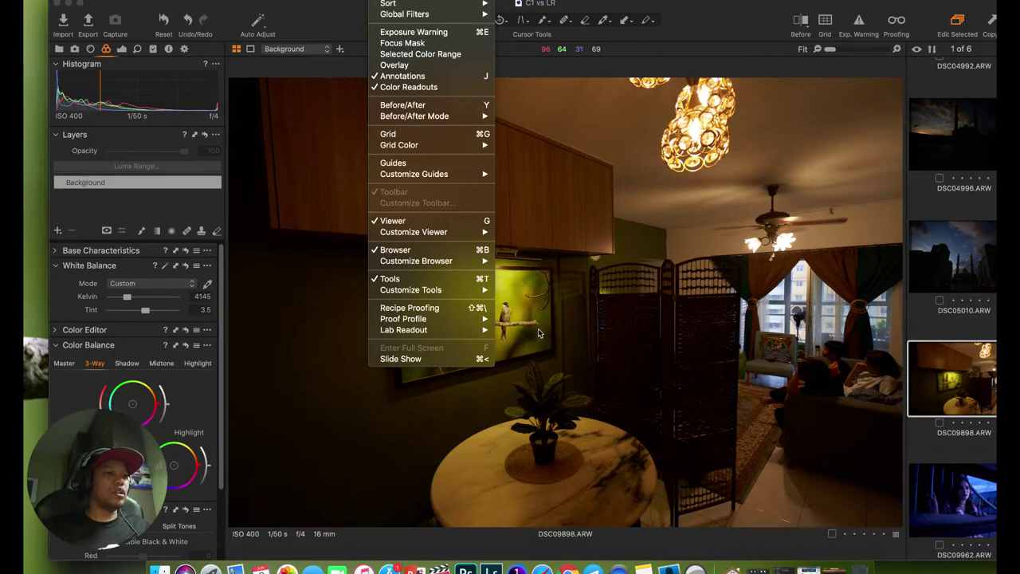
Set the thumbnail browser to Auto Hide Mode and shift the application window so its right edge is fully in view.
mouse_move(417, 265)
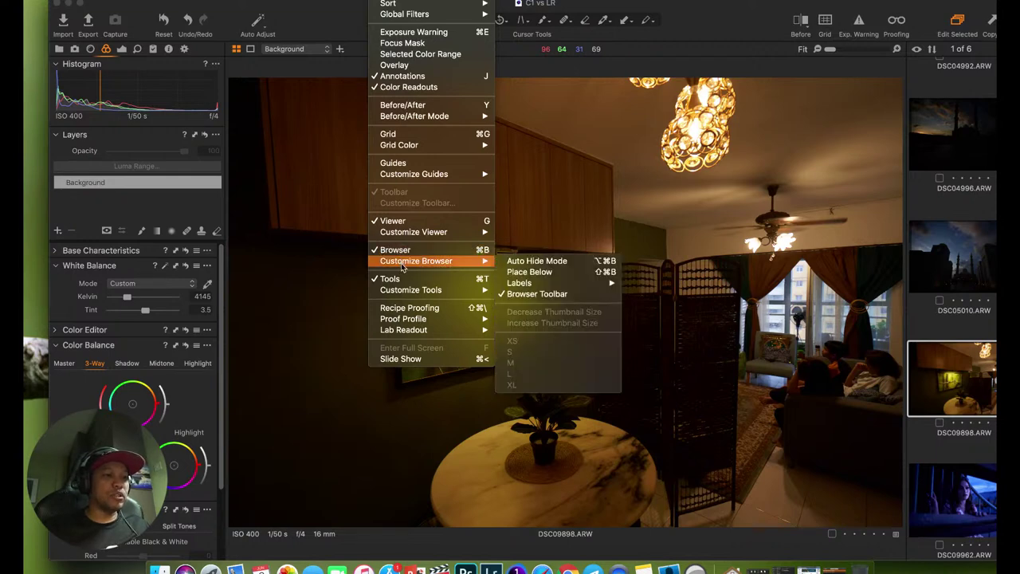
click(573, 263)
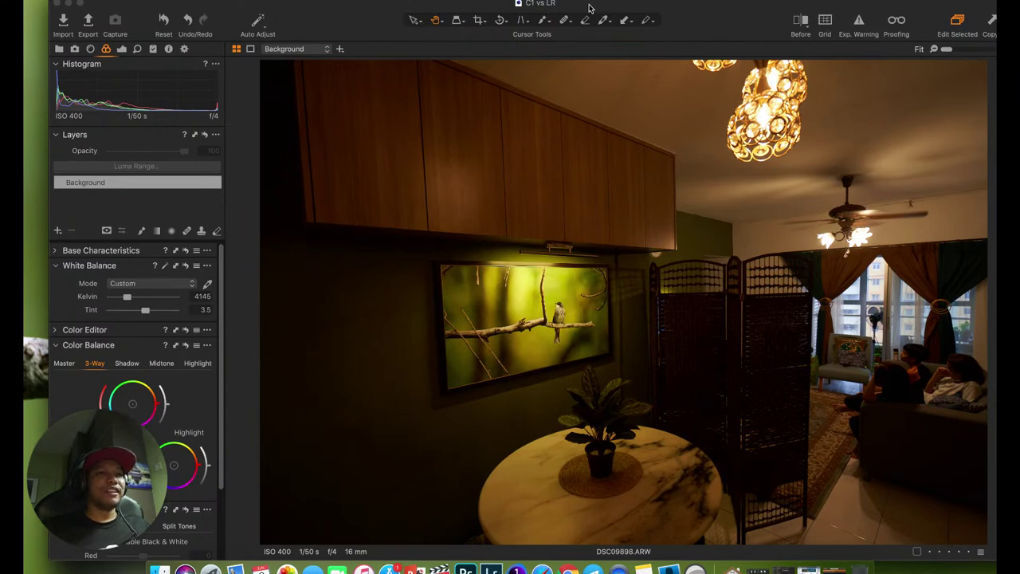
drag(592, 10, 555, 6)
mouse_move(978, 204)
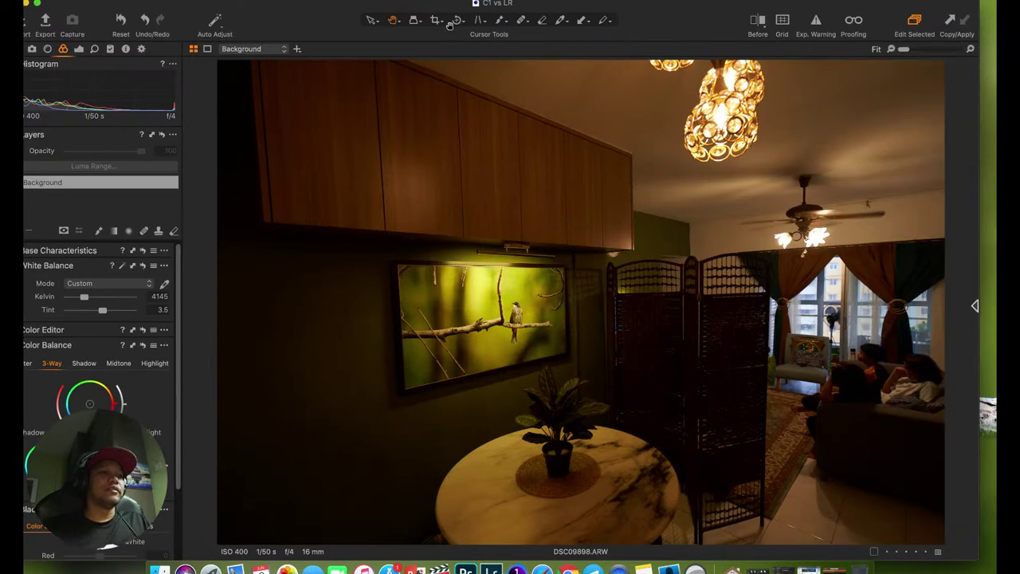
drag(439, 9, 395, 2)
Turn off the thumbnail browser's Auto Hide Mode, place the browser below the viewer and show it again.
click(394, 2)
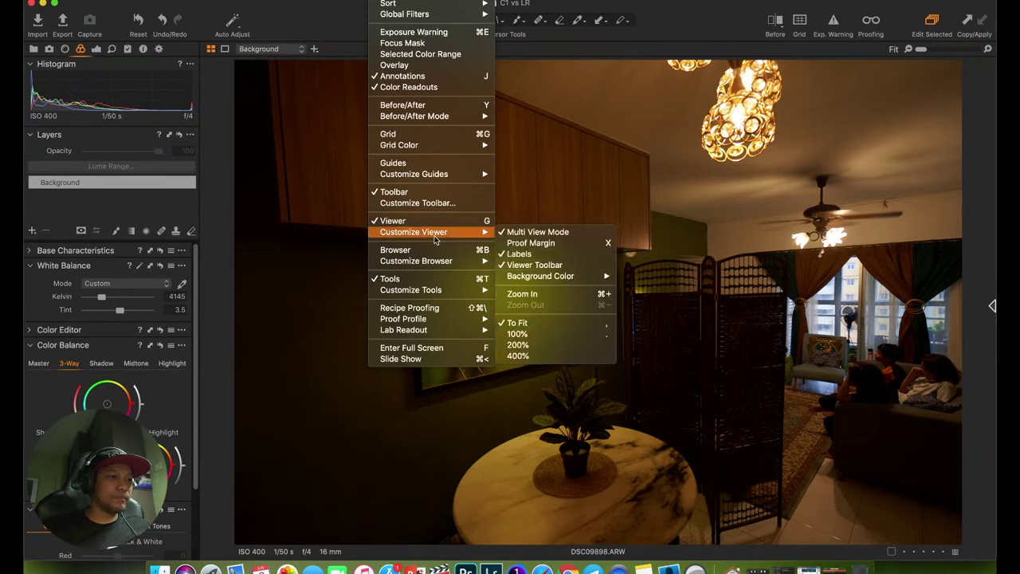
click(545, 261)
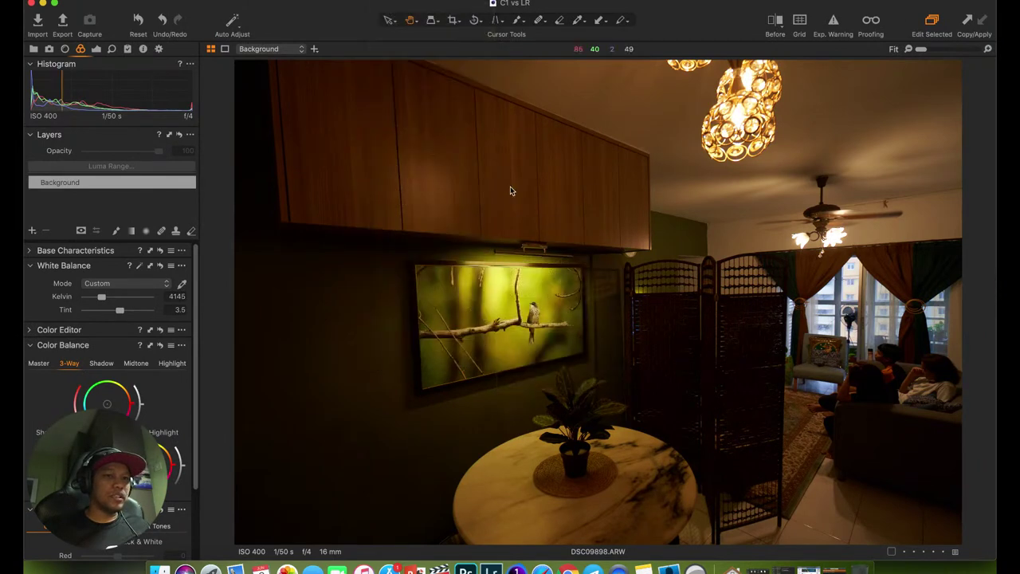
click(395, 1)
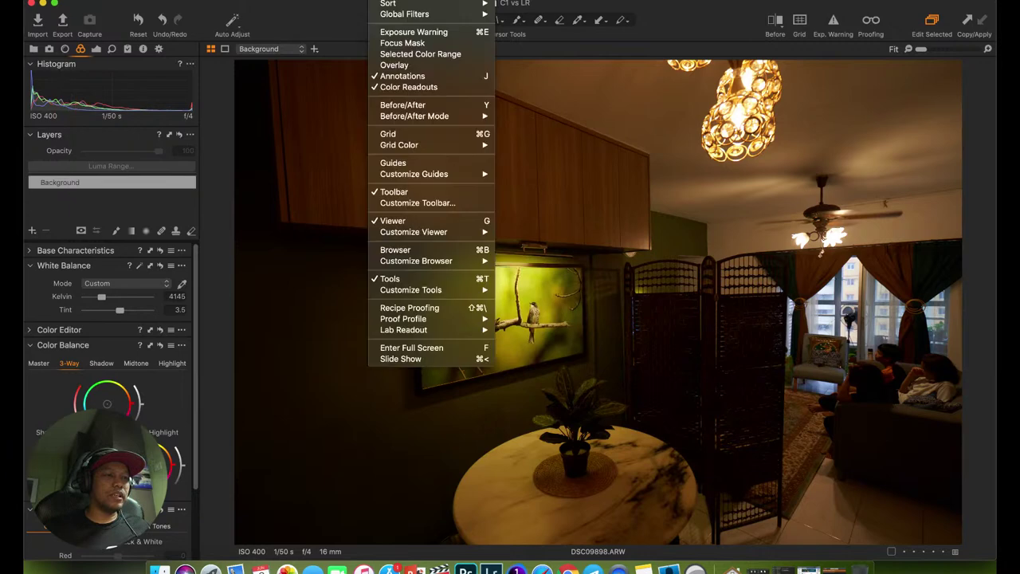
mouse_move(437, 263)
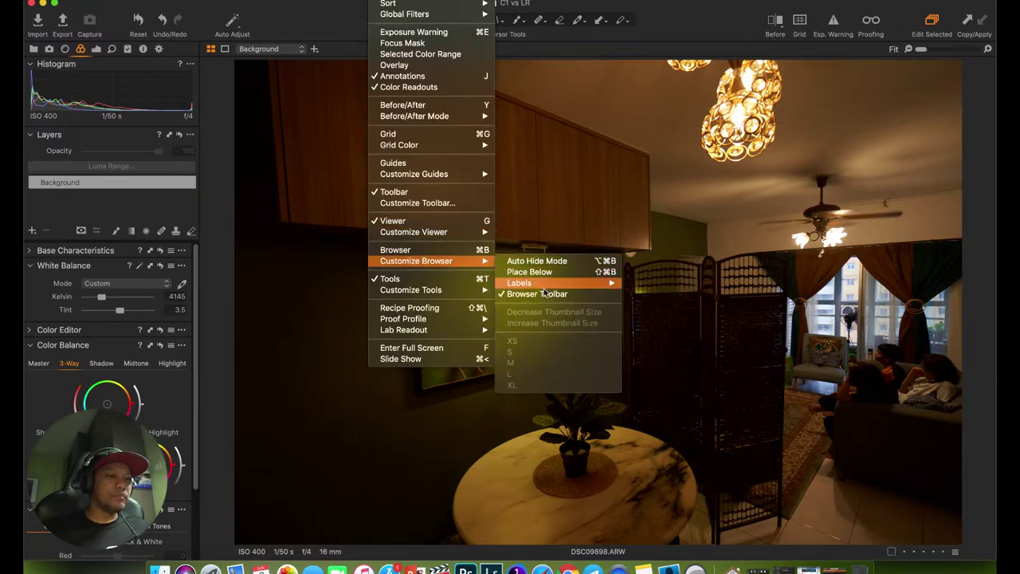
mouse_move(545, 284)
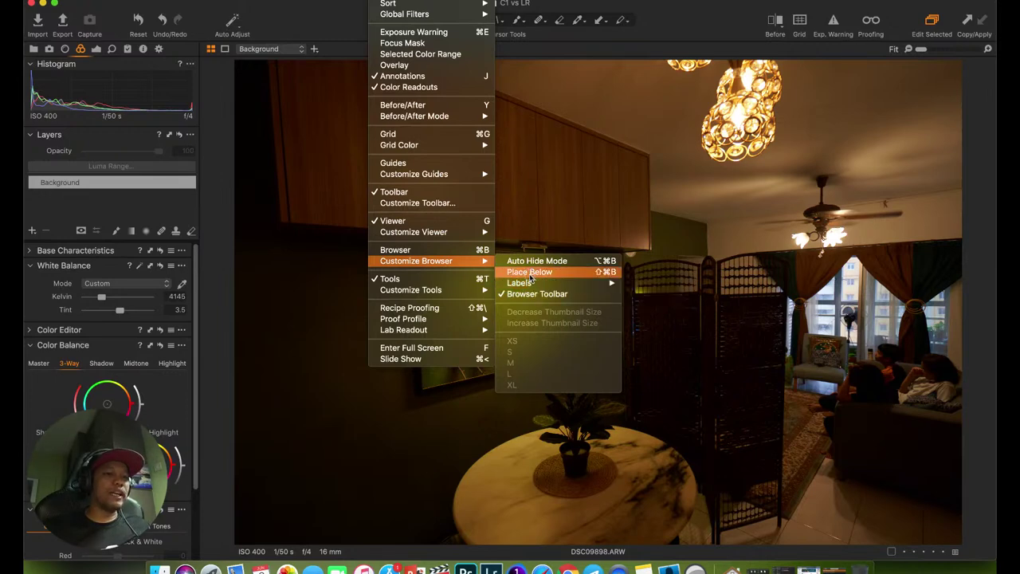
click(530, 275)
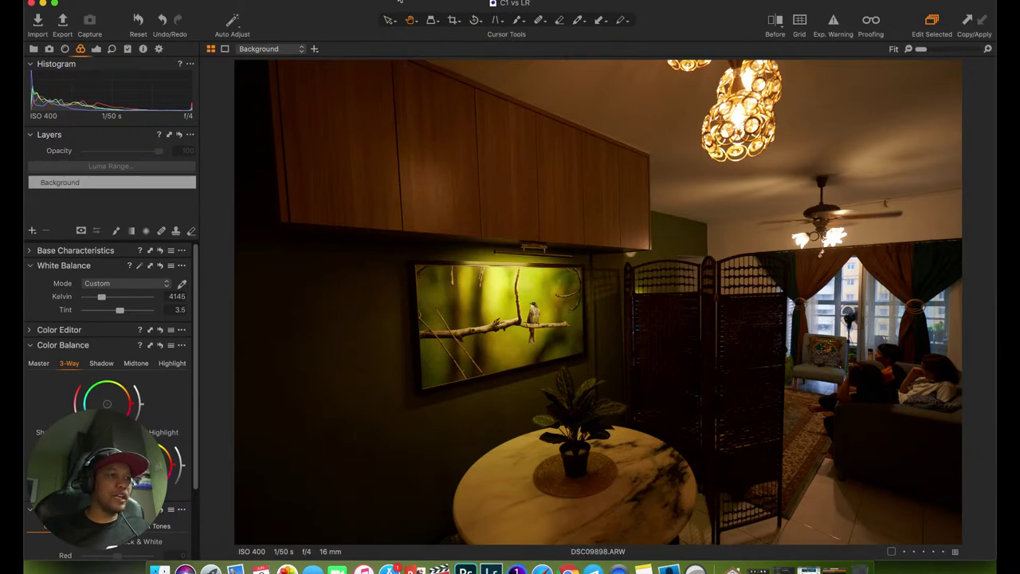
click(384, 2)
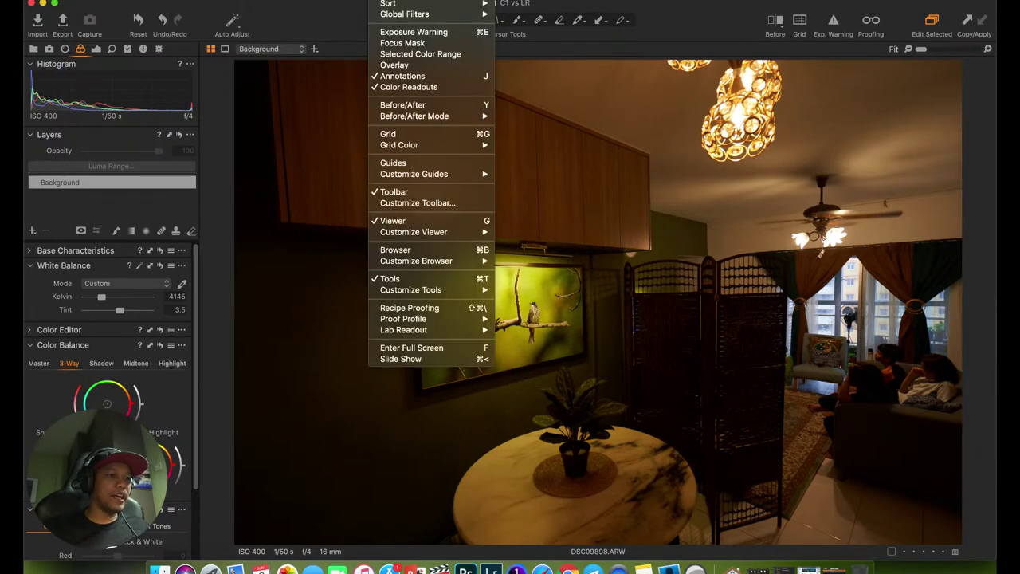
click(418, 252)
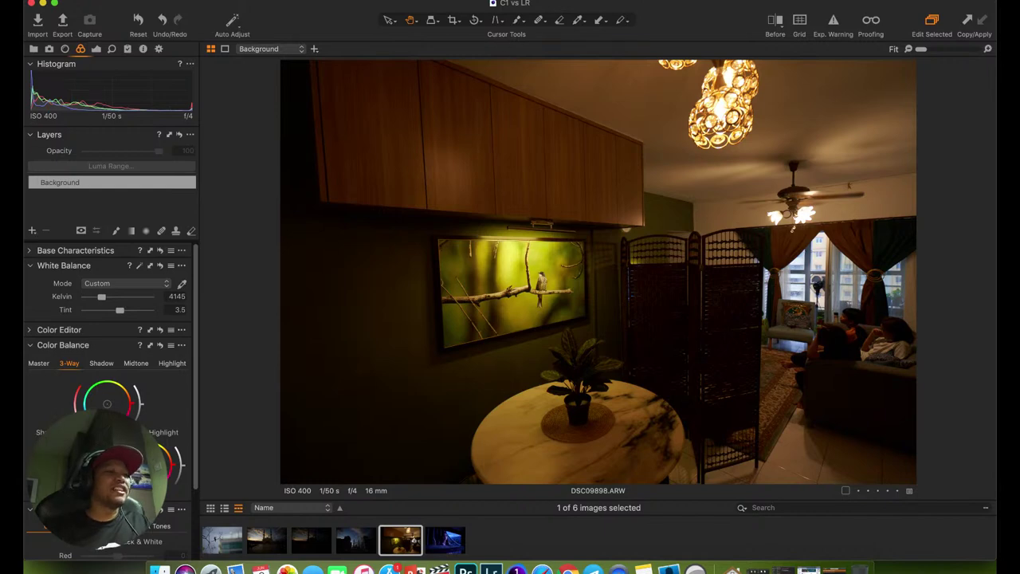
Move the adjustment tools to the right side of the viewer with the Place Right option.
click(394, 0)
mouse_move(440, 294)
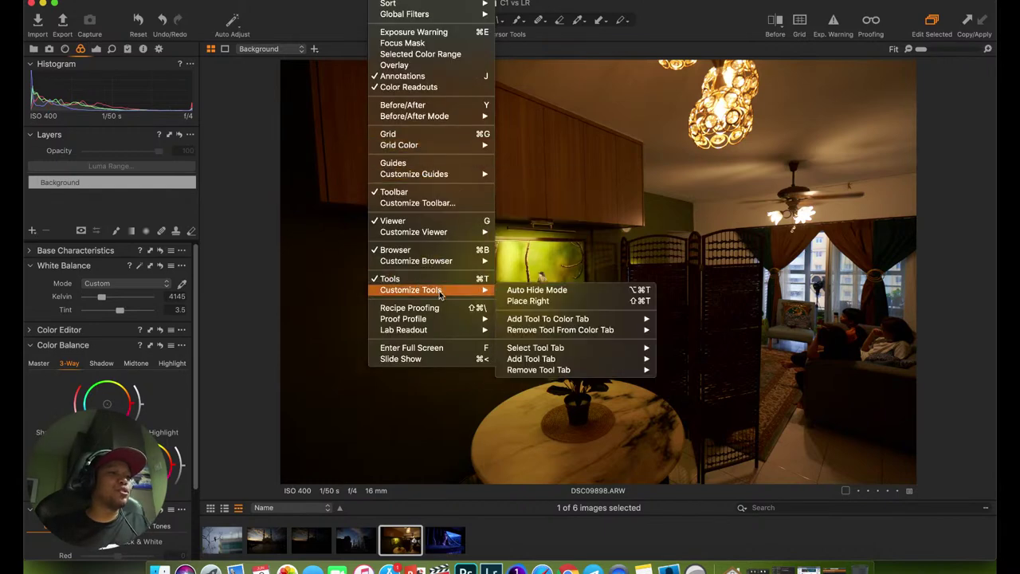
click(548, 303)
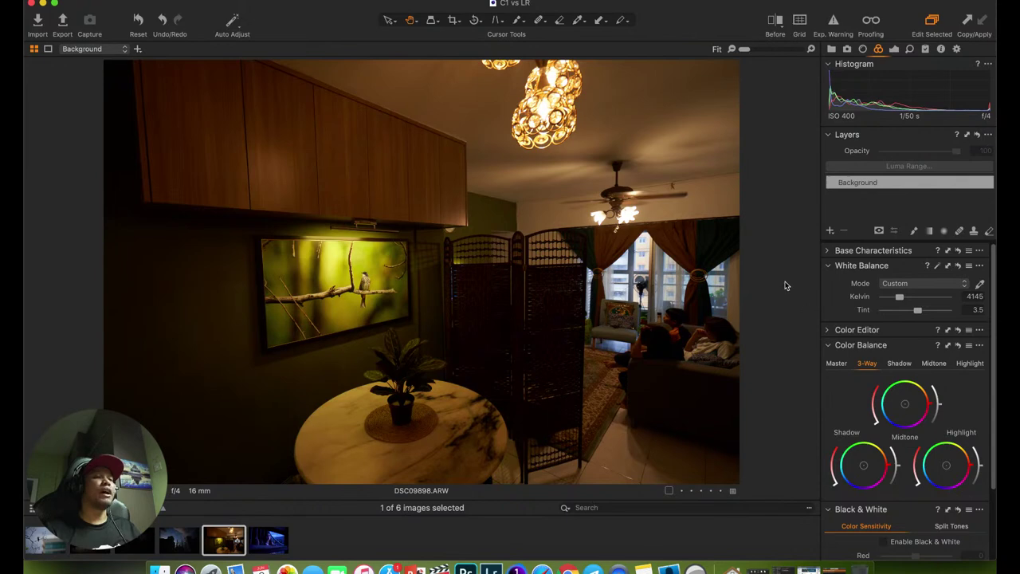
Switch the layout to the built-in Migration workspace.
click(387, 1)
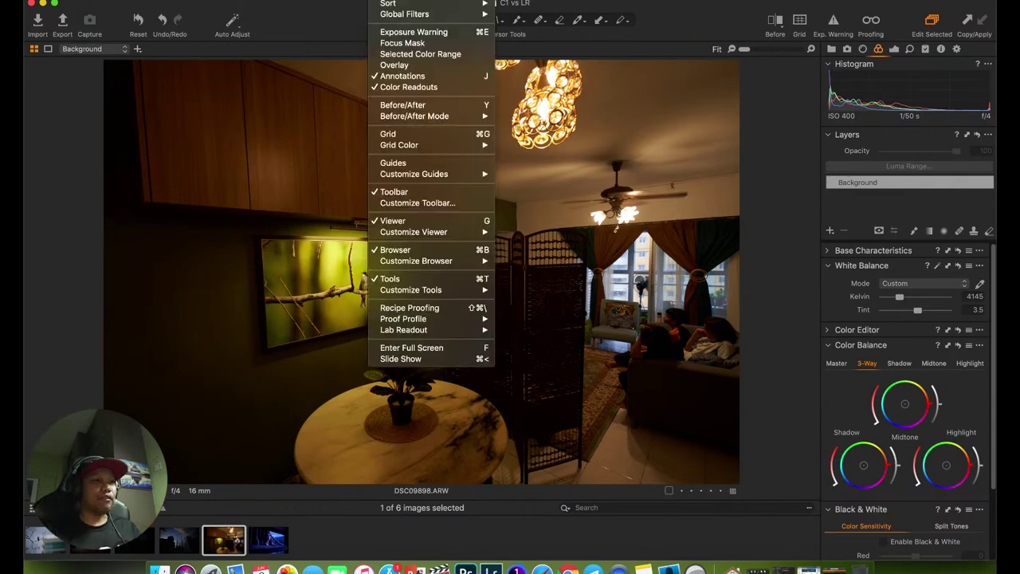
mouse_move(435, 232)
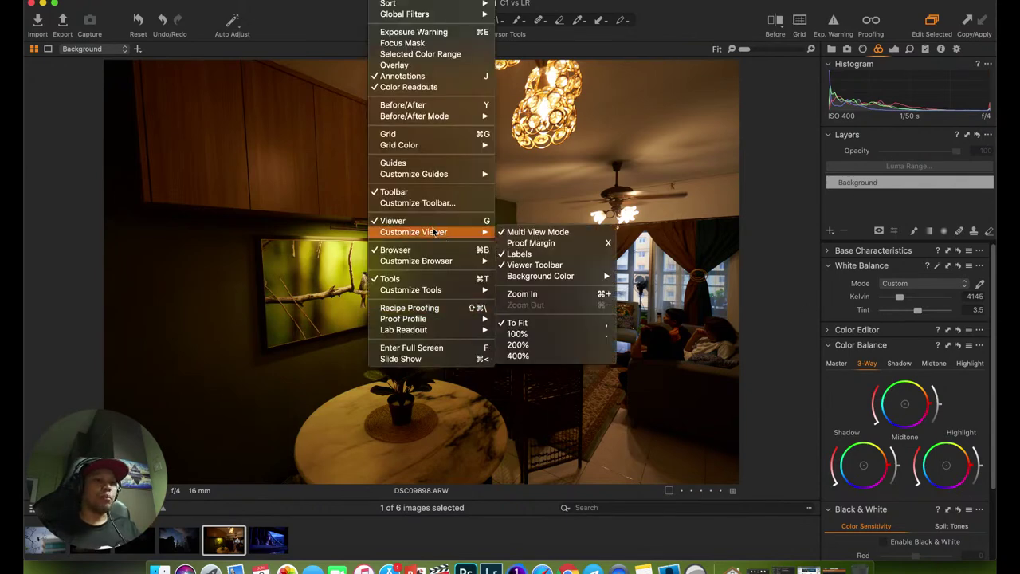
mouse_move(439, 235)
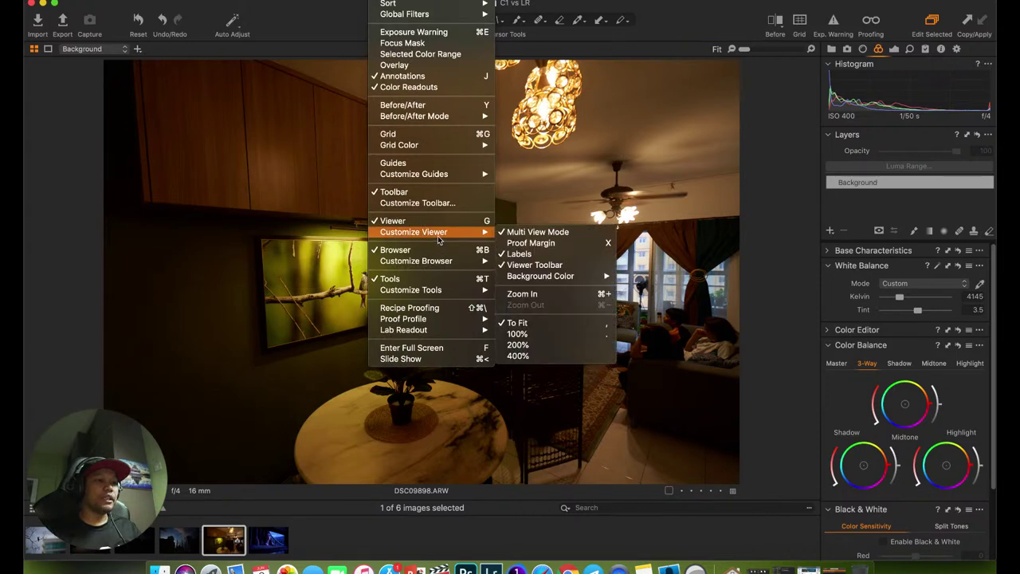
mouse_move(436, 267)
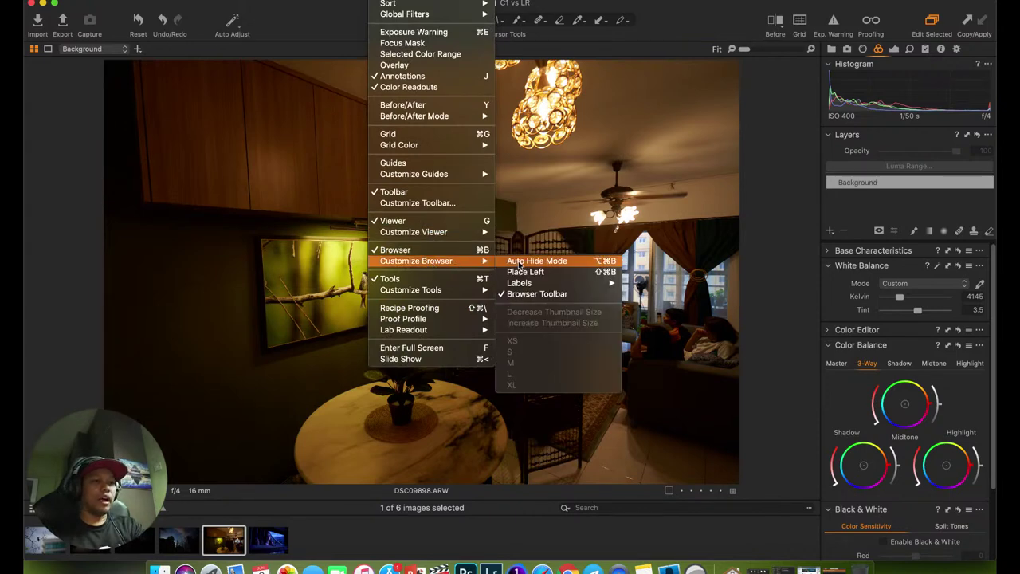
mouse_move(502, 284)
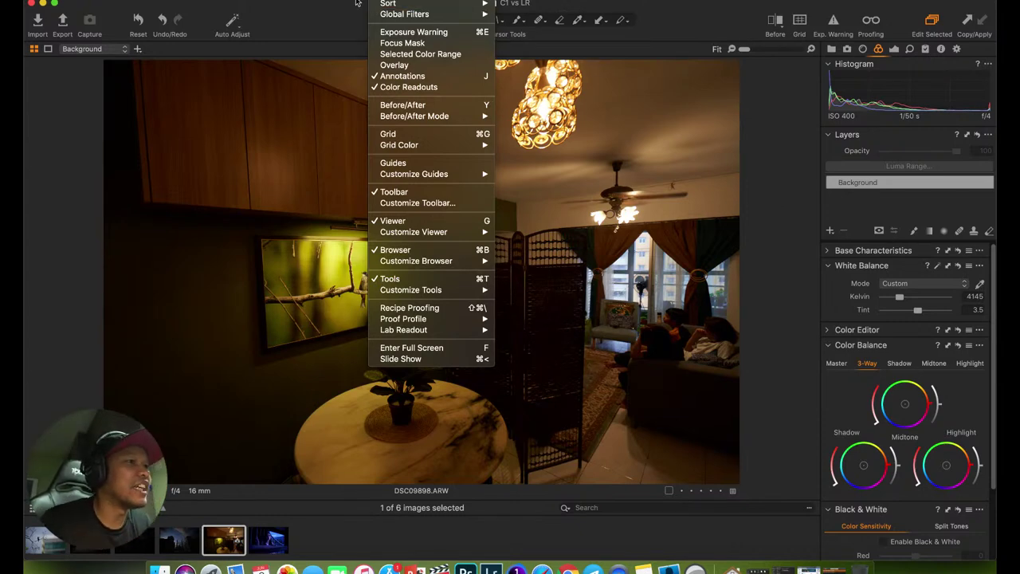
mouse_move(285, 4)
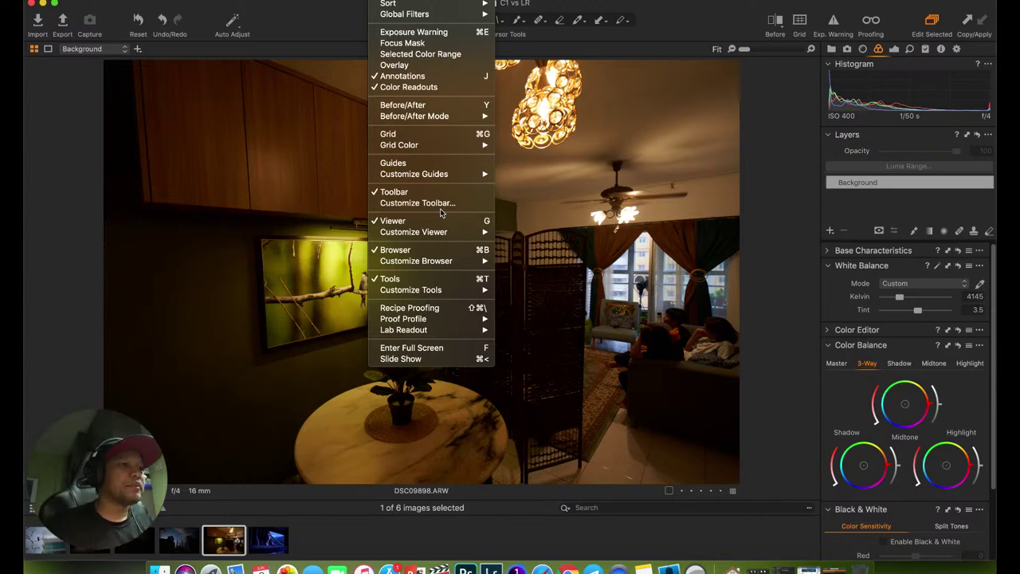
mouse_move(526, 2)
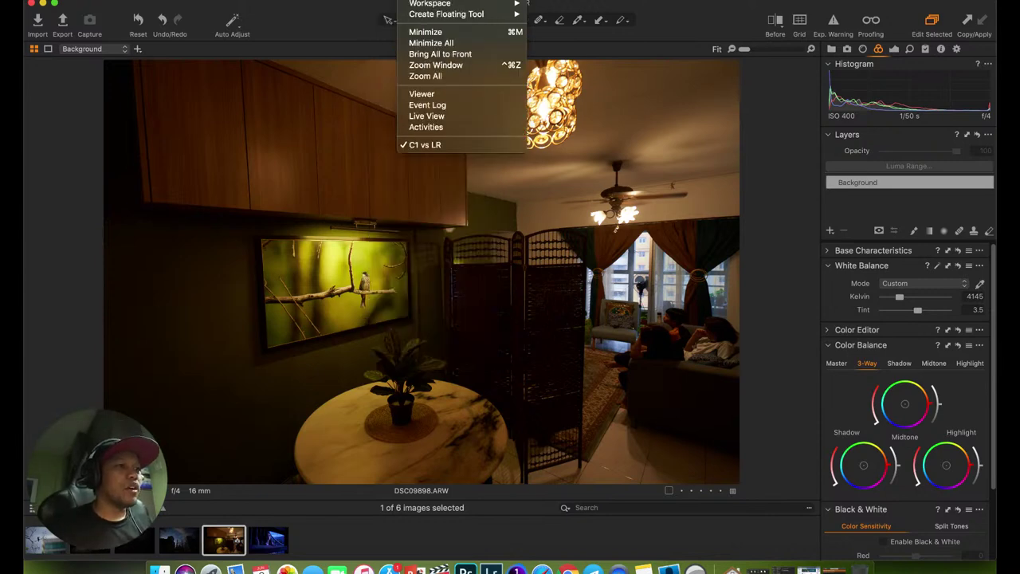
mouse_move(427, 8)
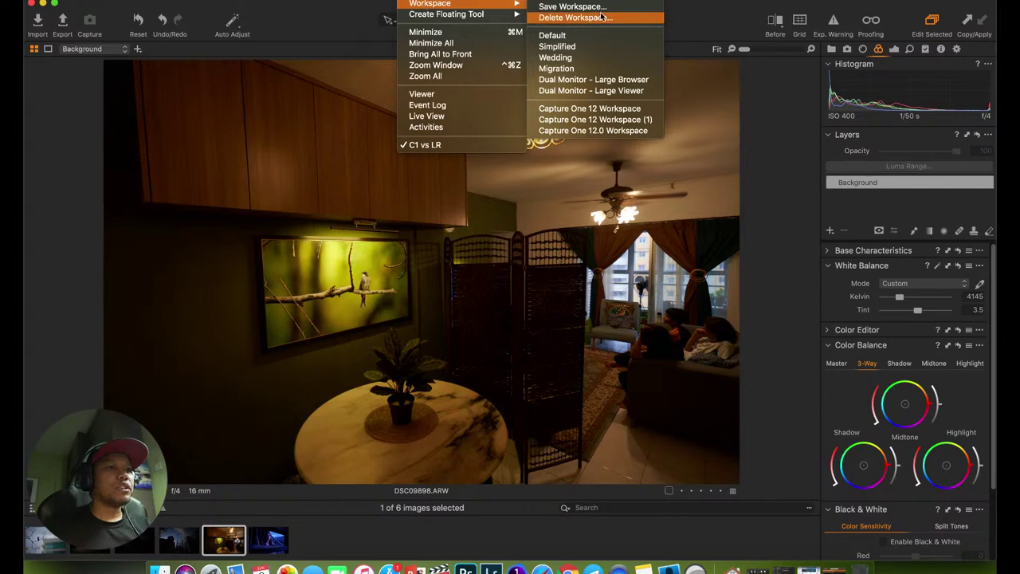
click(590, 69)
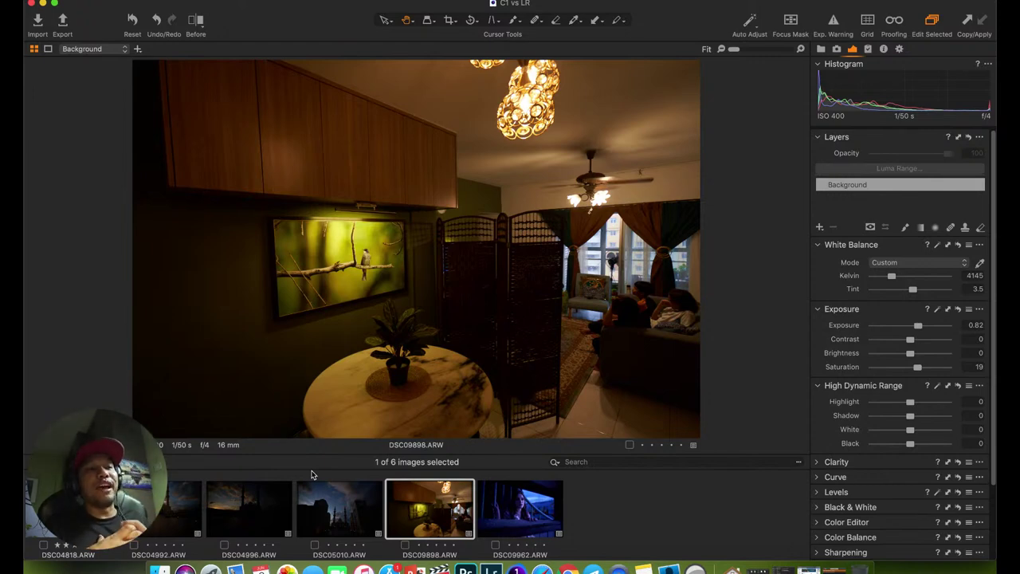
View the photos DSC04996.ARW, DSC05010.ARW and DSC04818.ARW, and look through the adjustment tools of the Migration workspace.
click(234, 518)
click(360, 505)
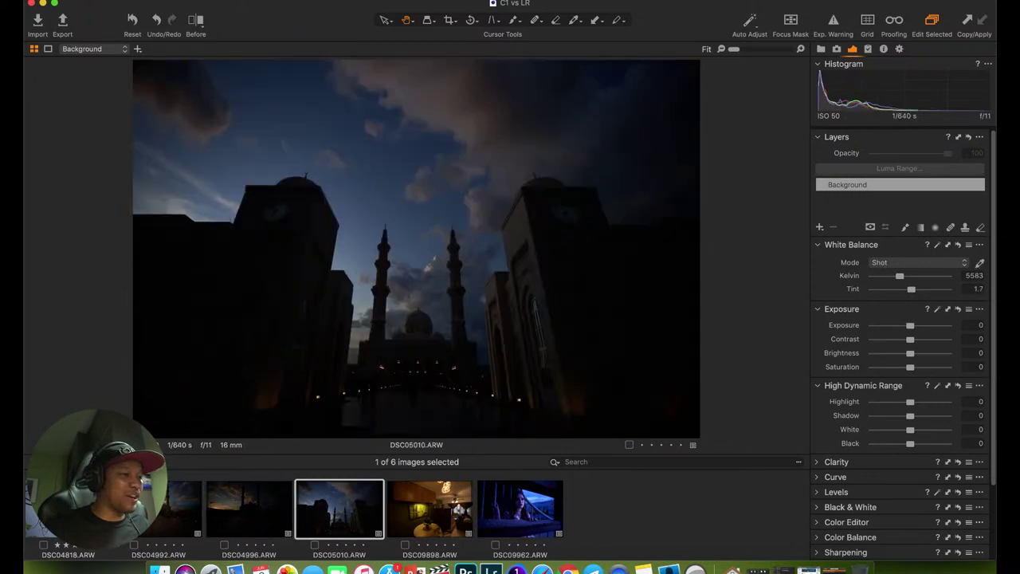
click(68, 510)
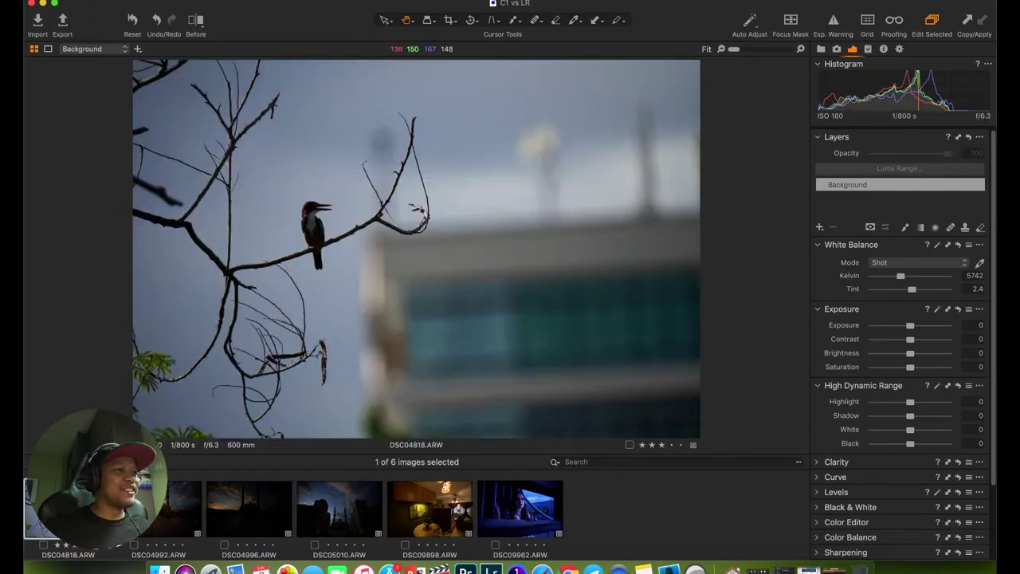
click(363, 4)
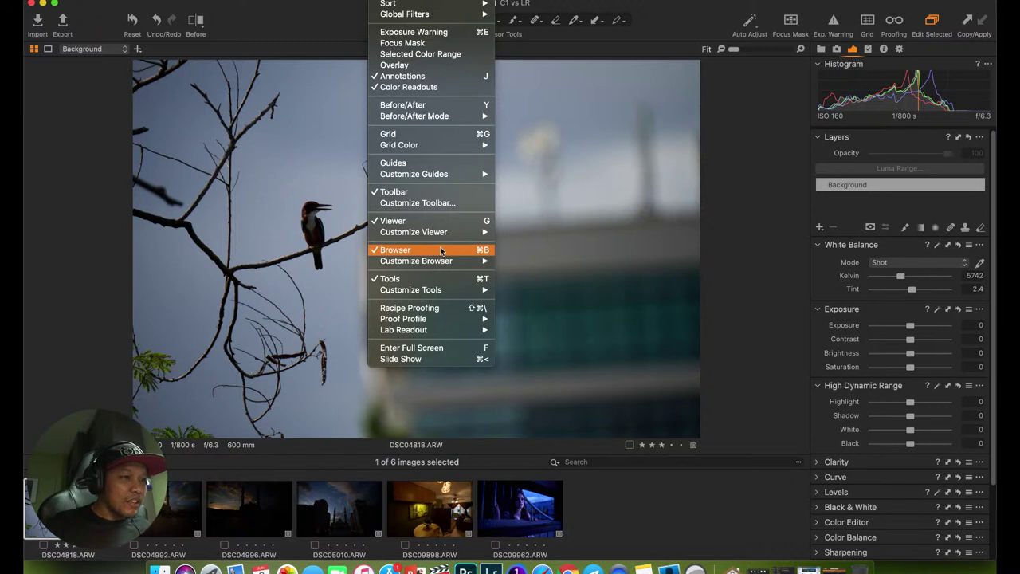
mouse_move(427, 262)
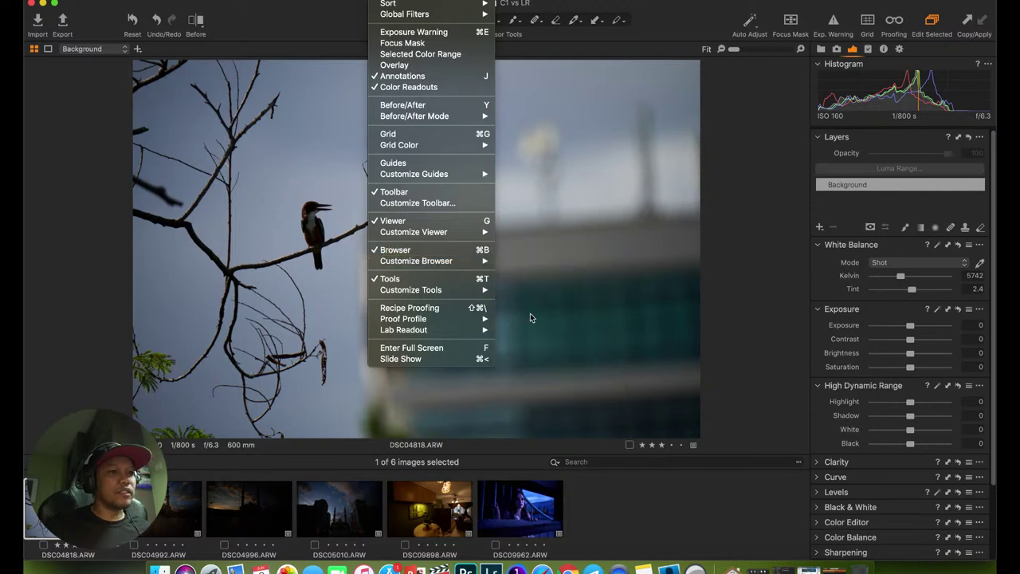
click(713, 323)
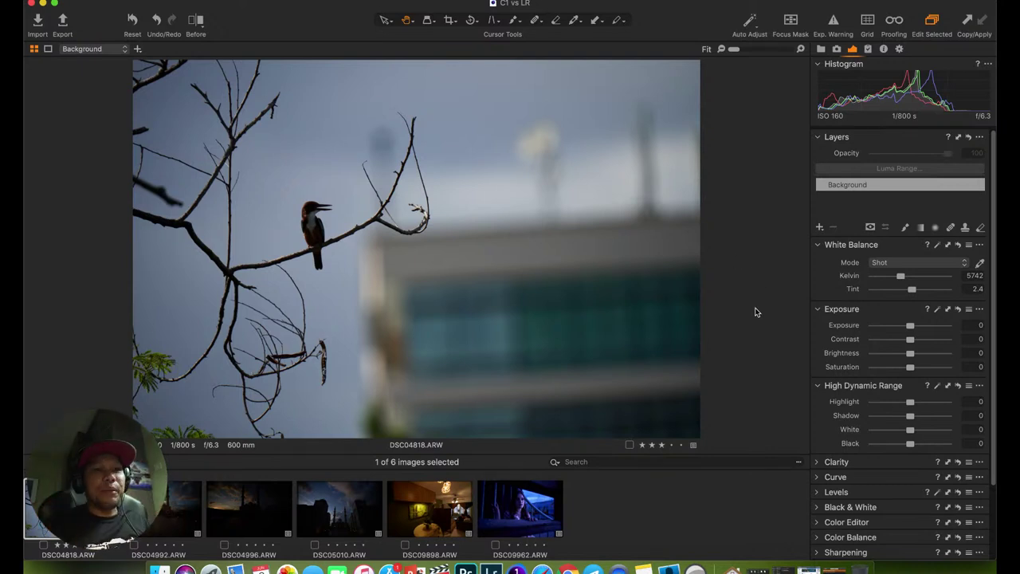
scroll(905, 246, down, 5)
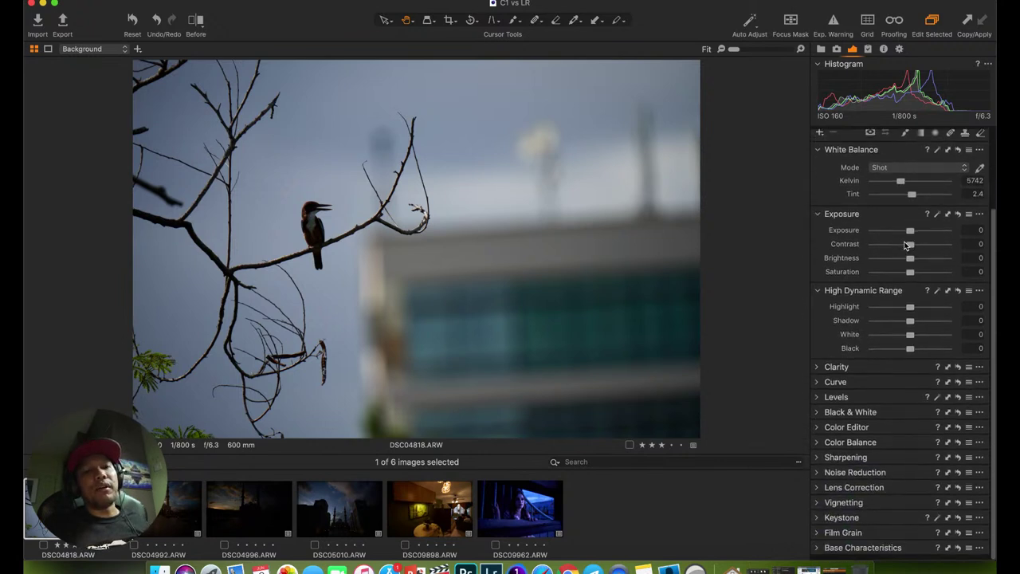
scroll(904, 246, up, 5)
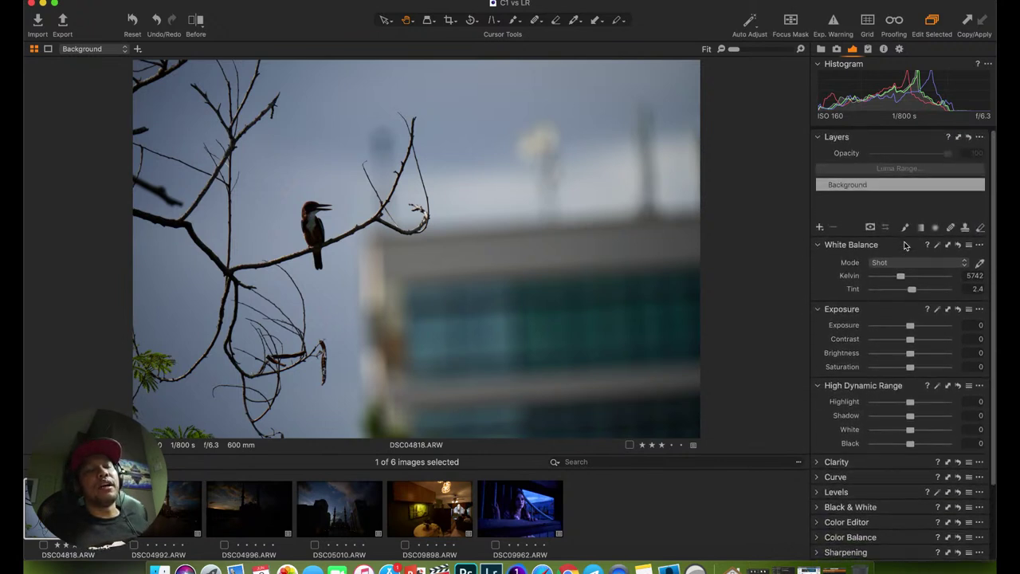
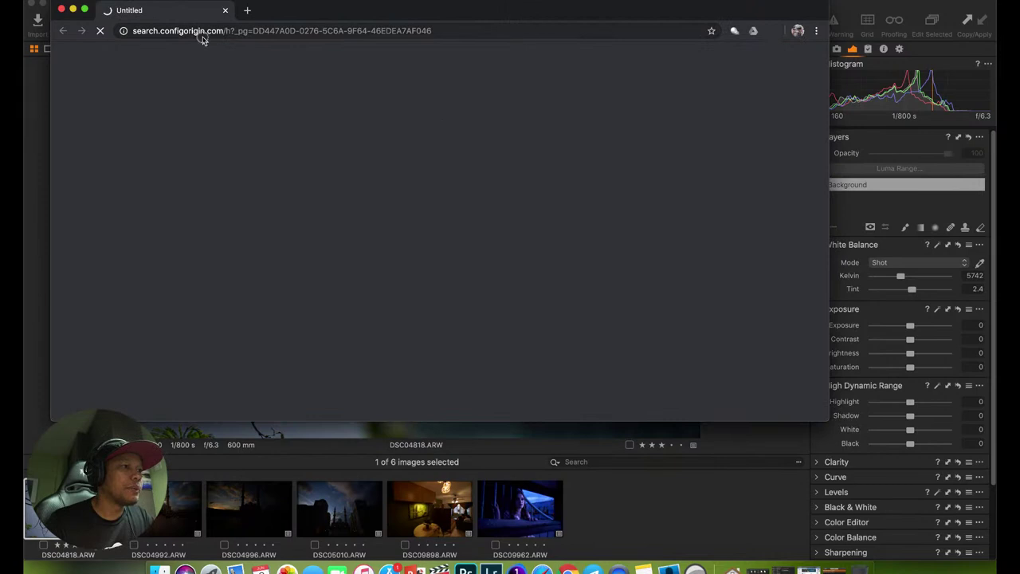
In Chrome, discard the started address and go to the website captureone.com.
click(202, 32)
text(www)
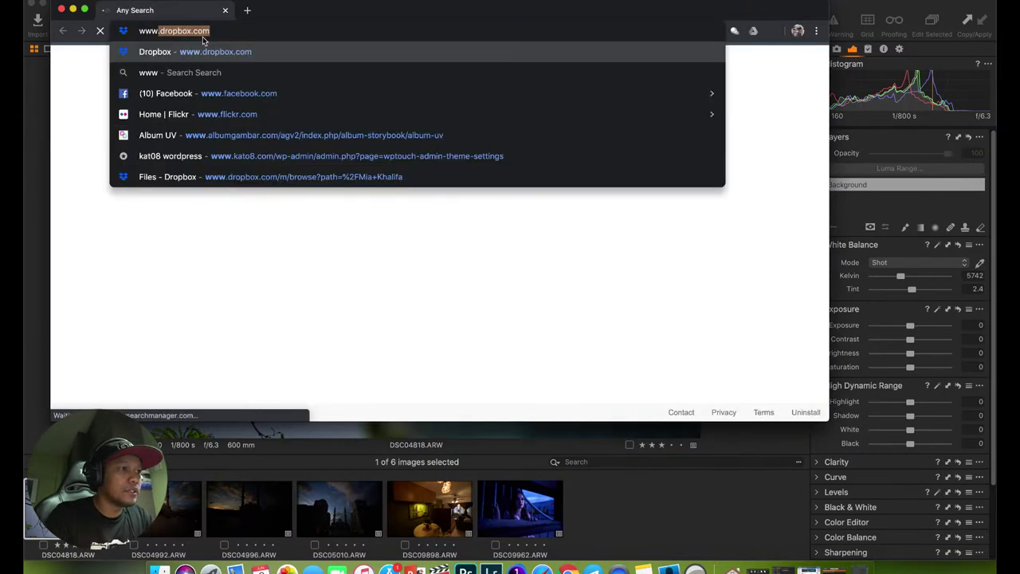
key(BackSpace)
key(BackSpace)
key(BackSpace)
key(BackSpace)
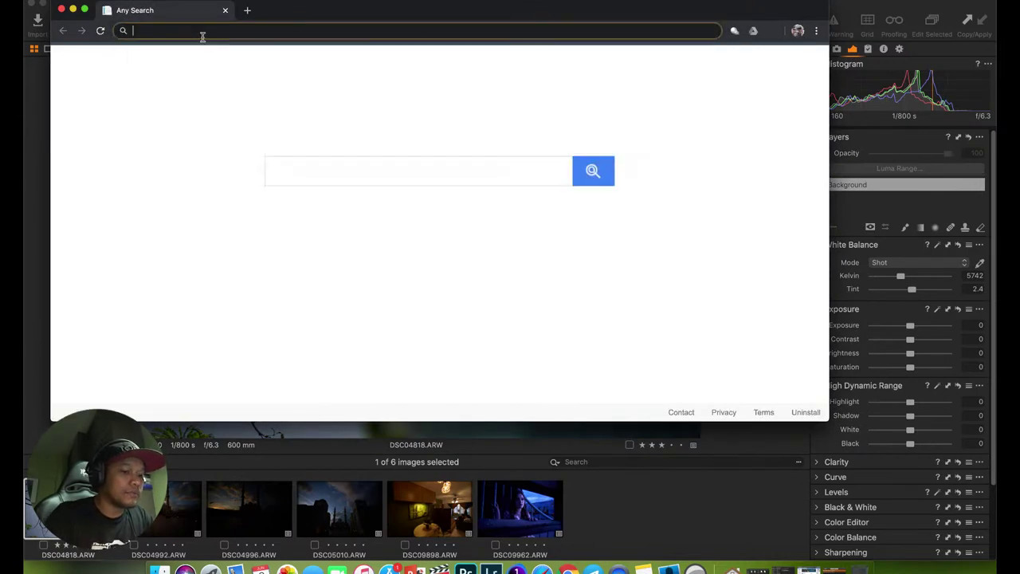
text(capture)
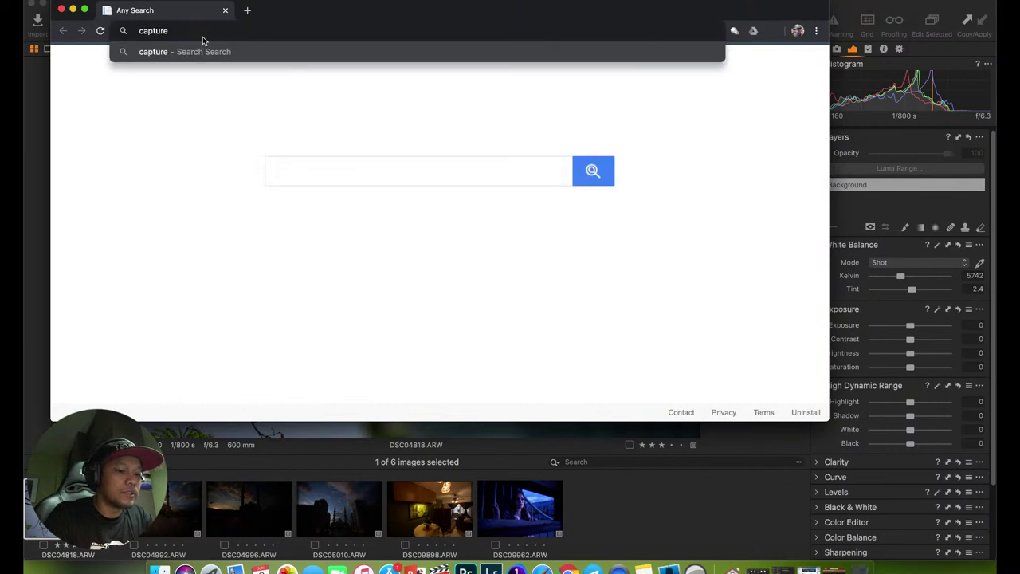
text(one.com)
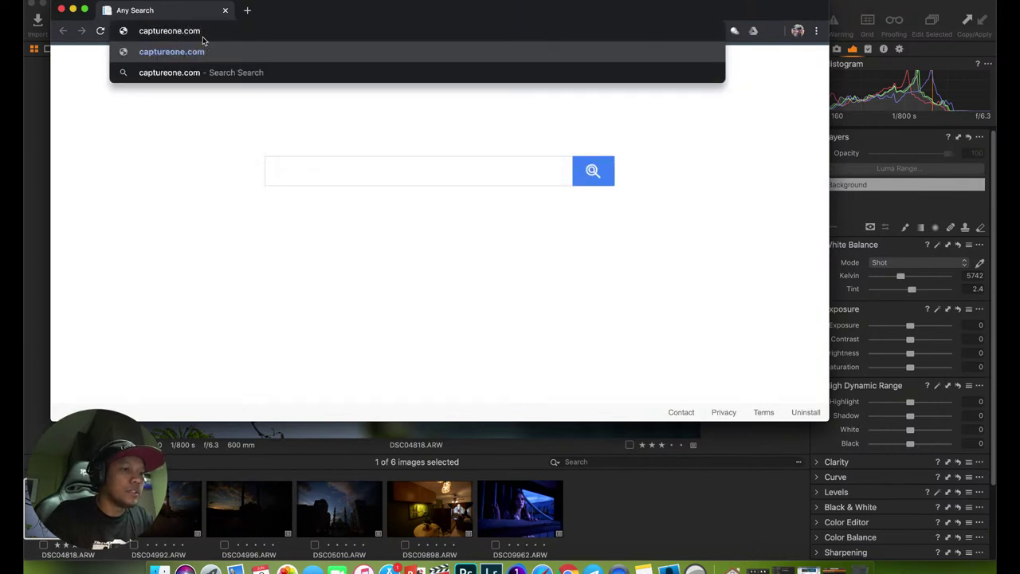
key(Return)
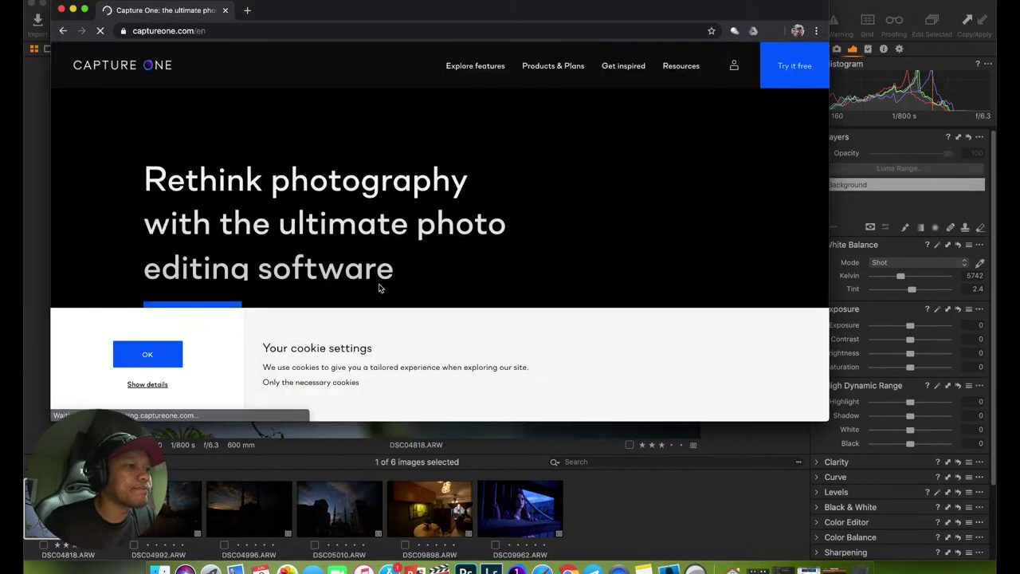
Enlarge the browser window to fill the screen and look through the Capture One homepage's feature presentation.
scroll(379, 288, down, 3)
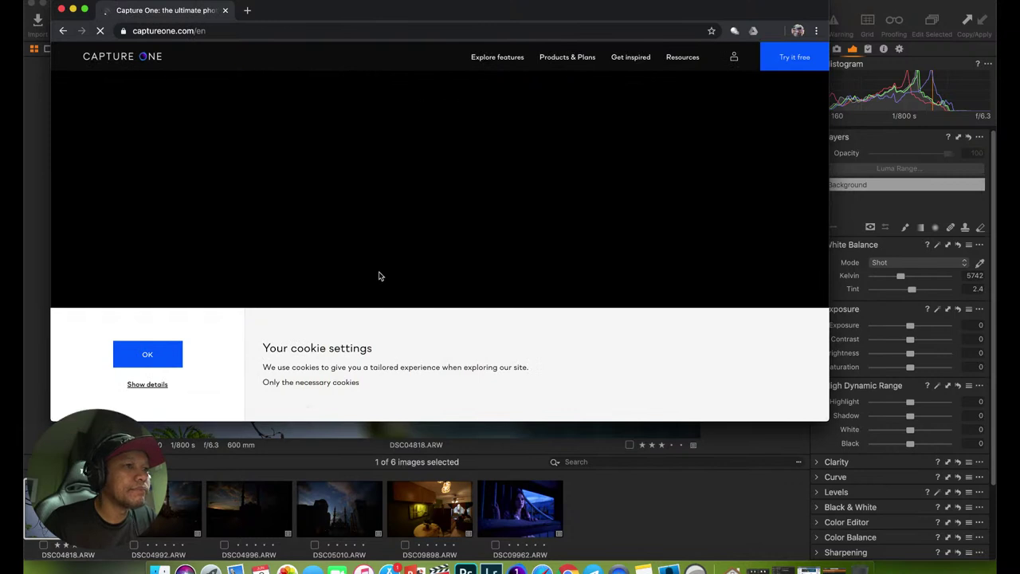
key(ctrl+alt+Return)
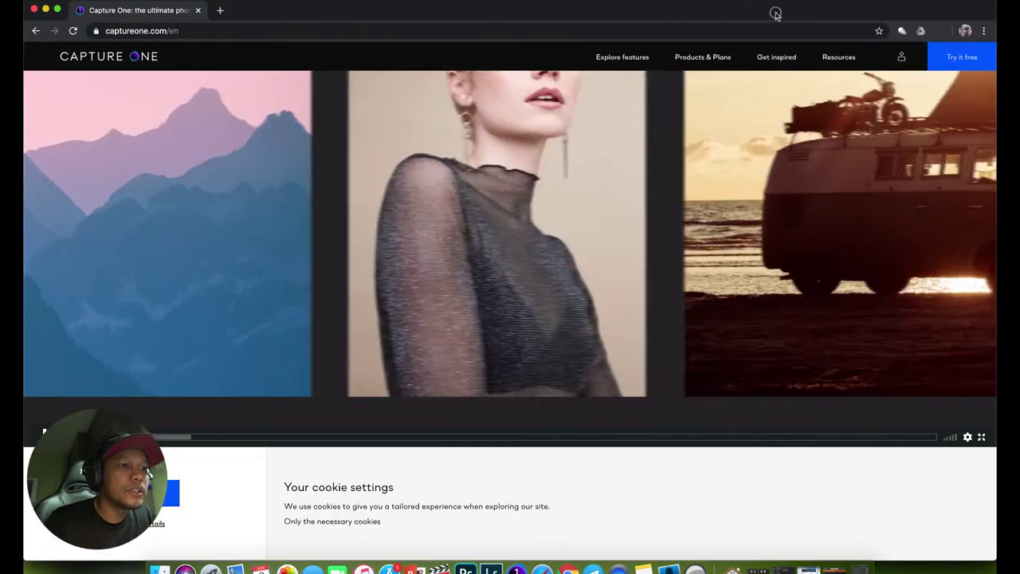
scroll(308, 433, down, 5)
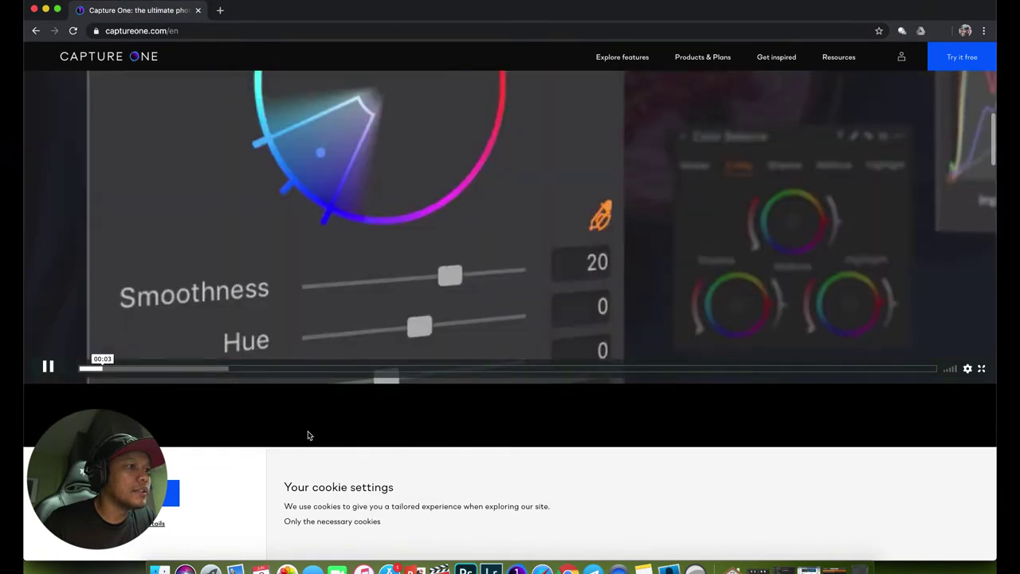
scroll(308, 433, down, 10)
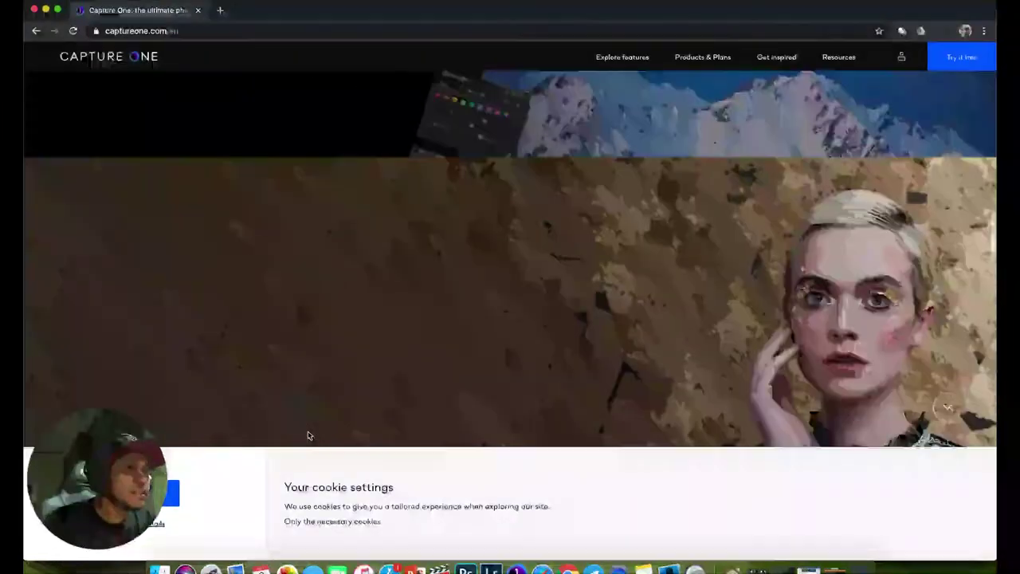
scroll(309, 435, up, 8)
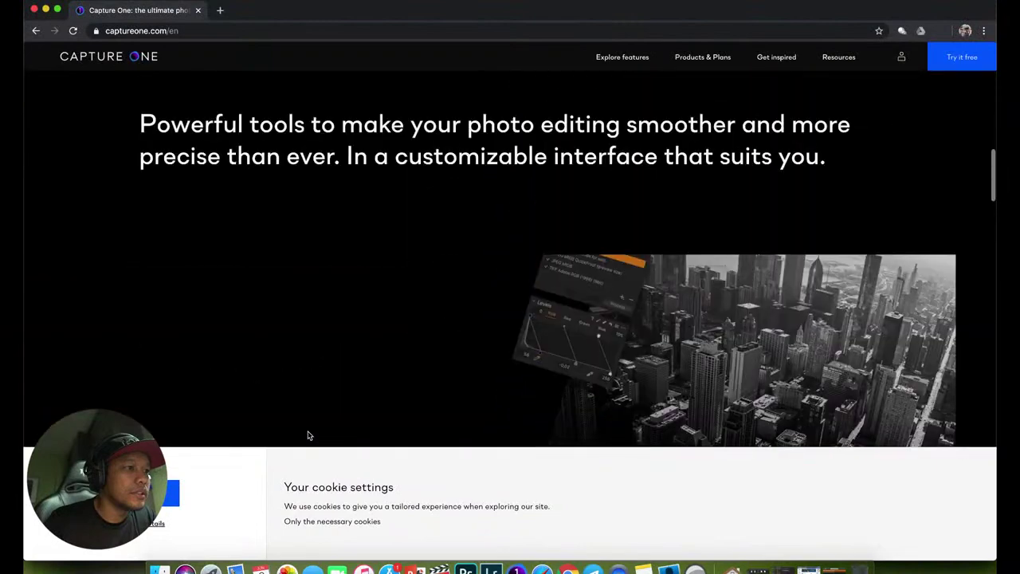
scroll(237, 199, up, 4)
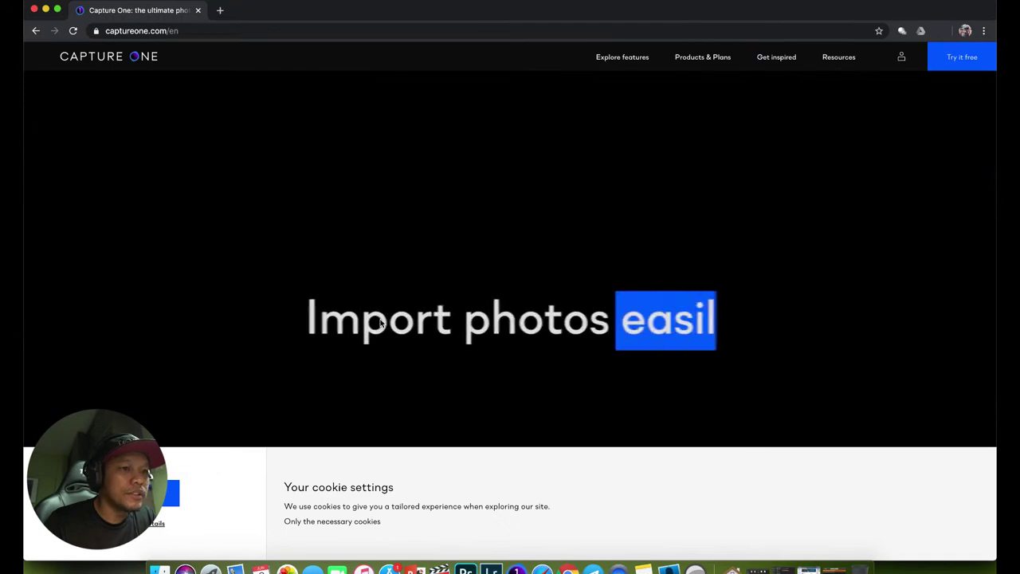
scroll(381, 323, down, 10)
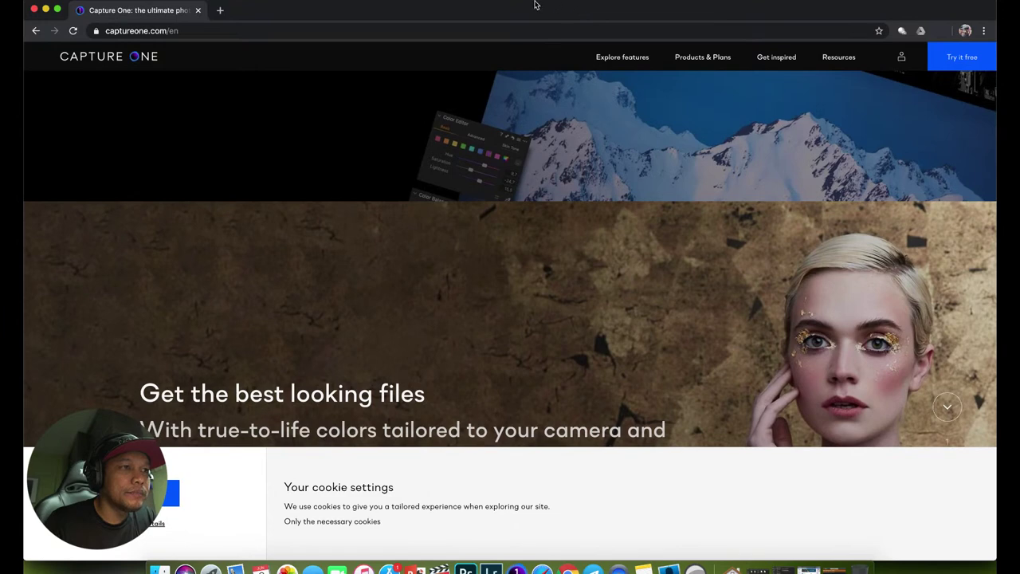
Open the Explore features page and look at the newest tools section with the Heal Brush.
click(623, 58)
scroll(499, 327, down, 3)
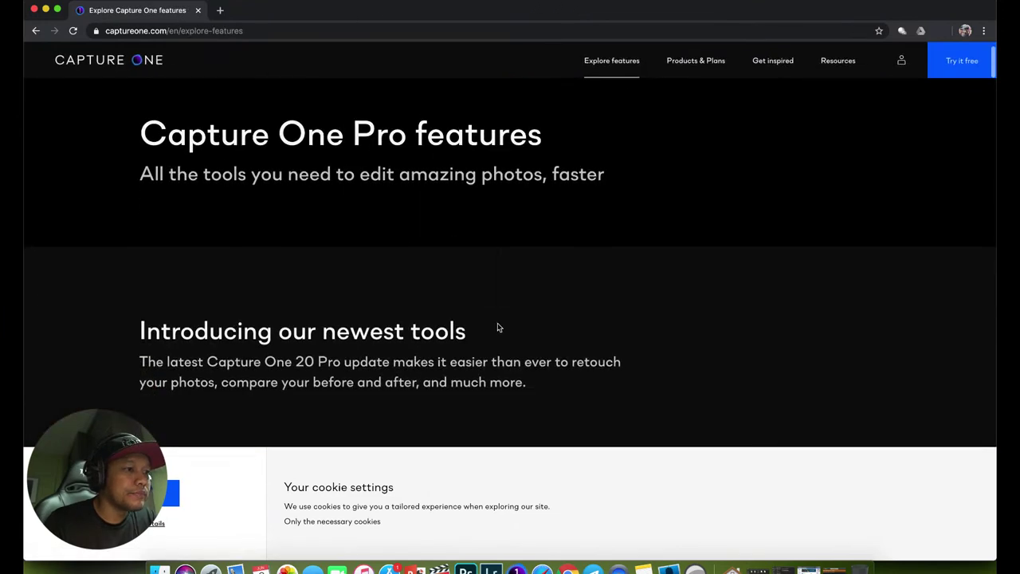
scroll(406, 271, down, 5)
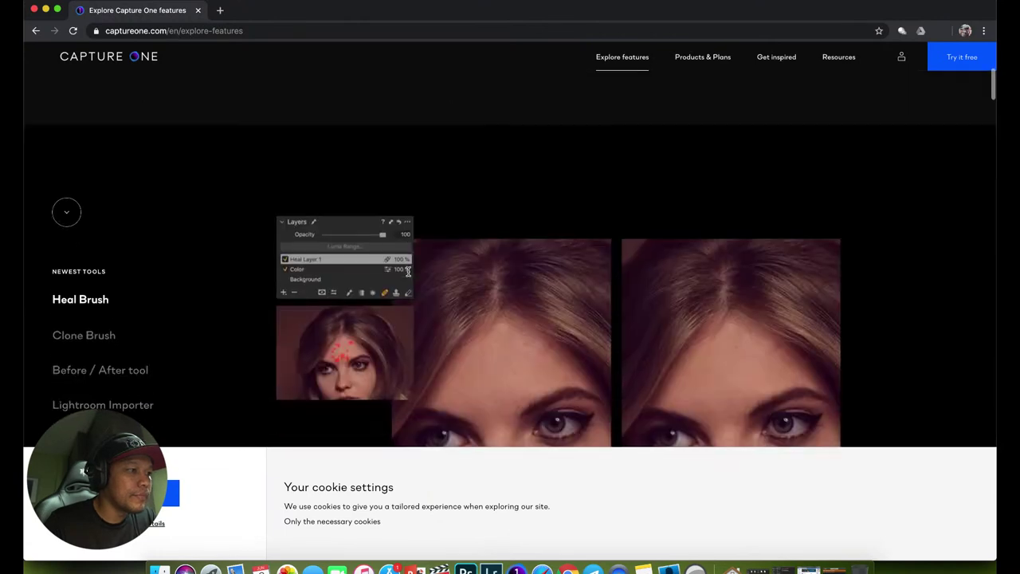
scroll(178, 319, down, 4)
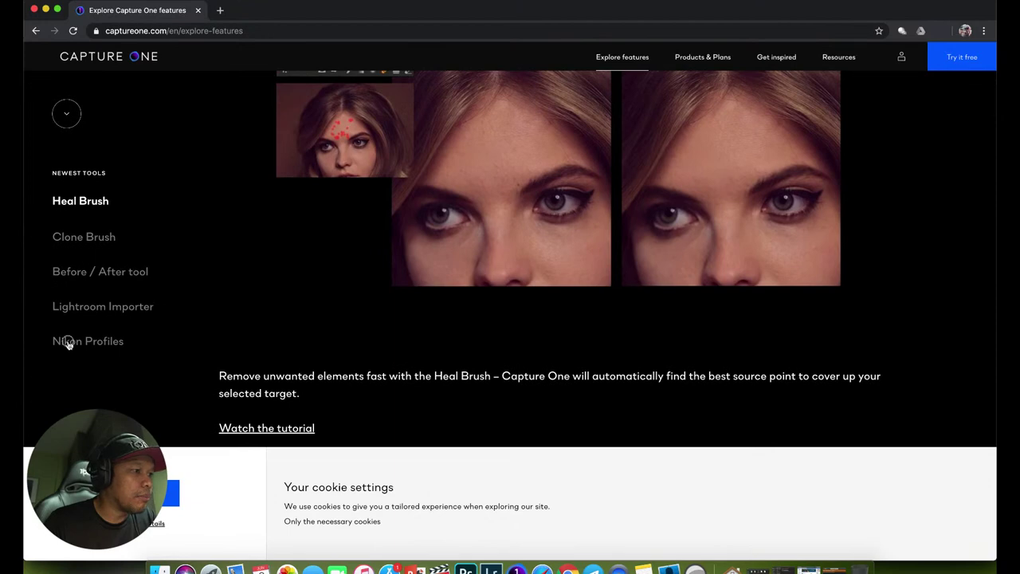
Go to the Nikon Profiles entry of the newest tools and examine its profile previews and description.
click(68, 340)
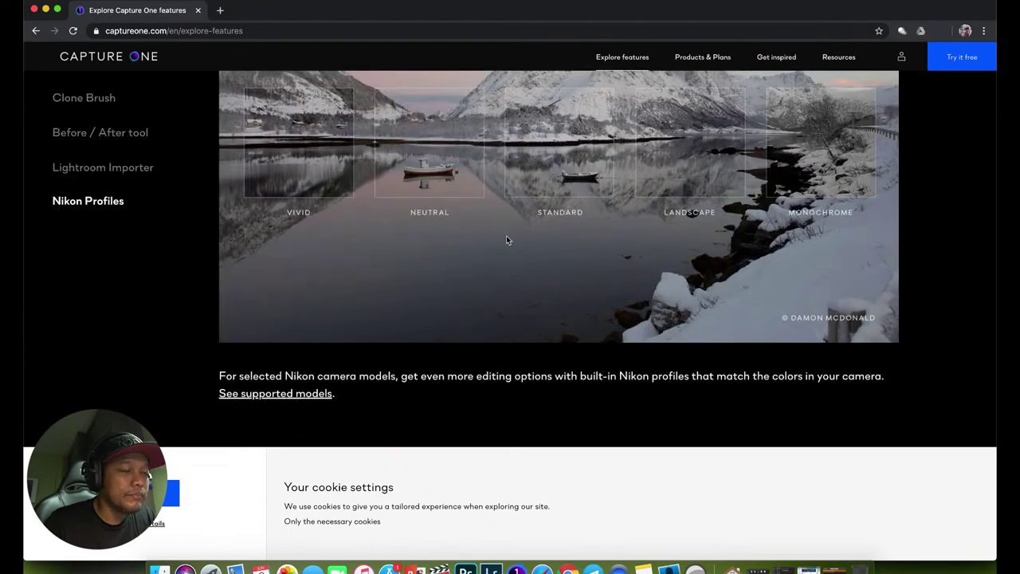
scroll(506, 239, up, 3)
scroll(506, 239, down, 4)
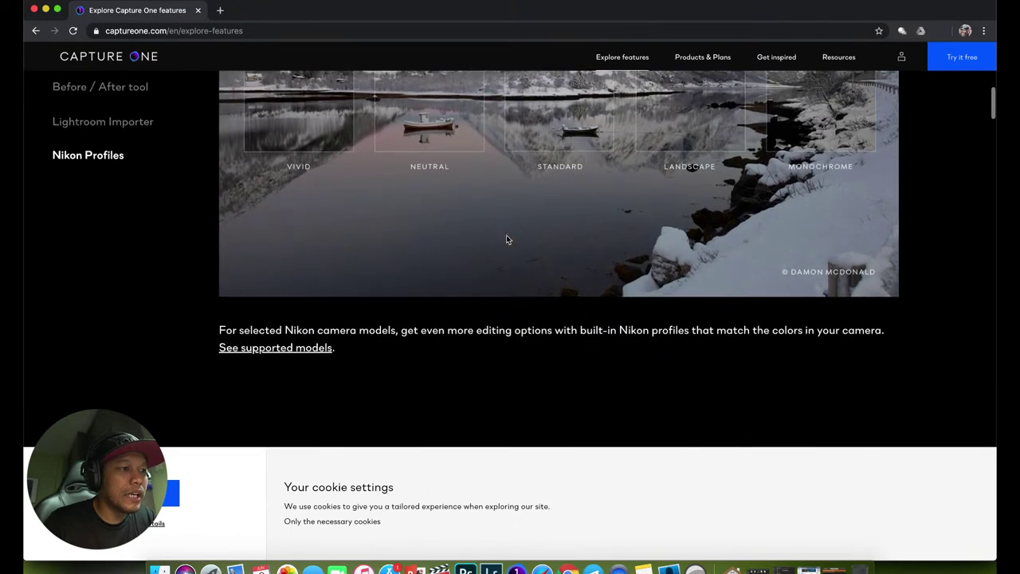
scroll(506, 239, up, 1)
scroll(561, 252, up, 5)
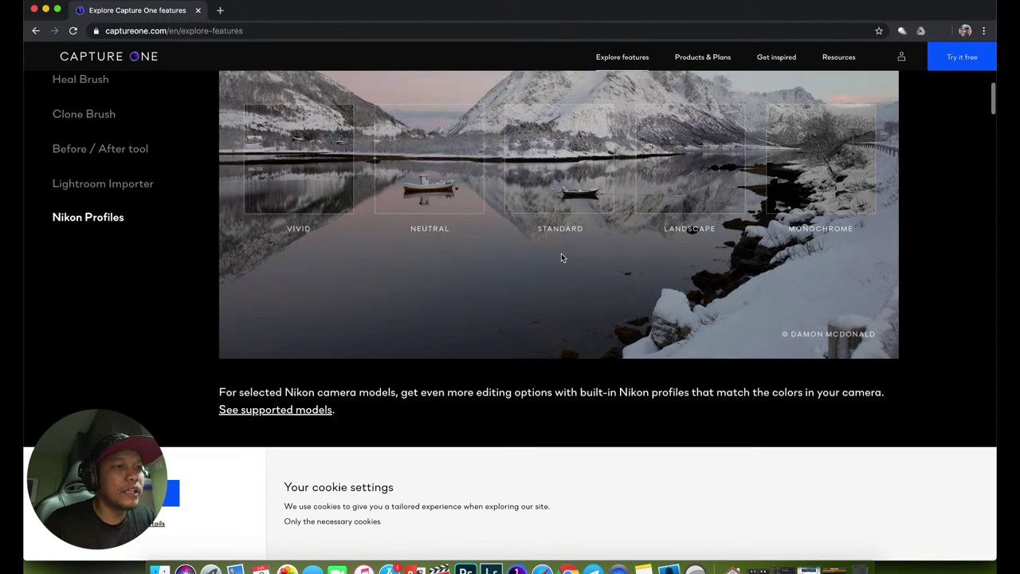
scroll(561, 253, down, 4)
scroll(562, 255, down, 3)
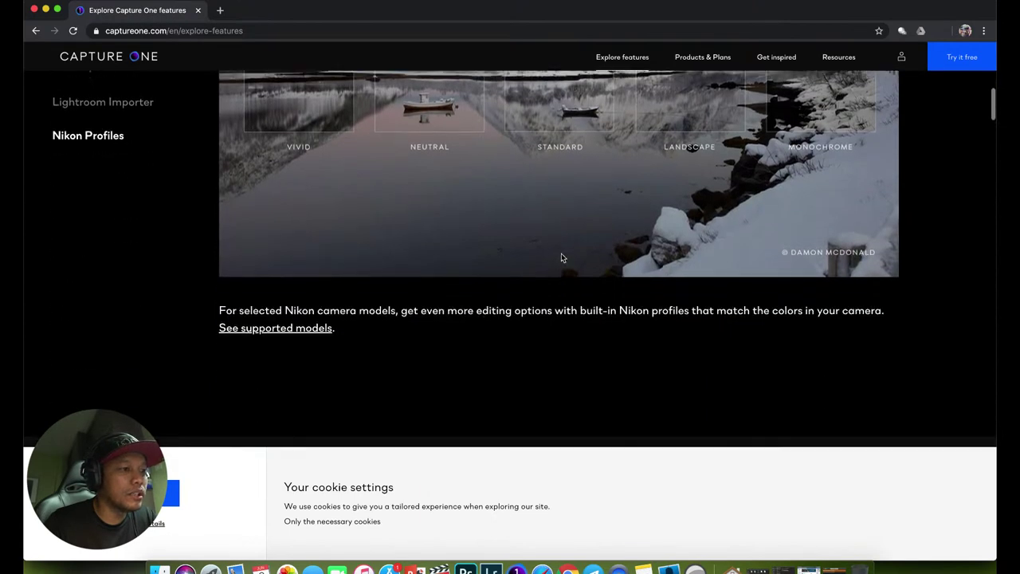
Open the list of supported Nikon models and read through the camera support table from start to end.
click(302, 316)
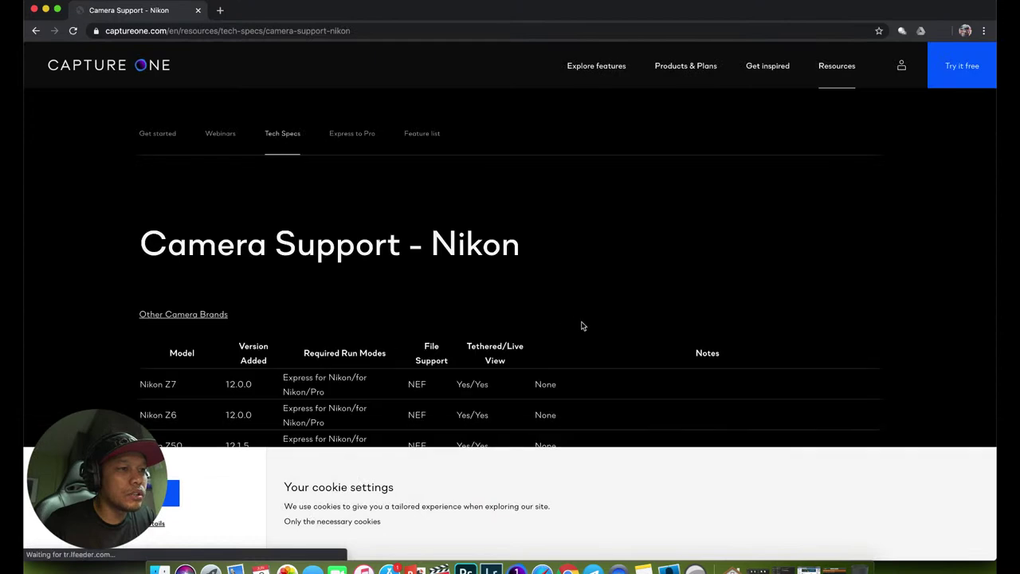
scroll(438, 291, down, 2)
scroll(437, 292, down, 3)
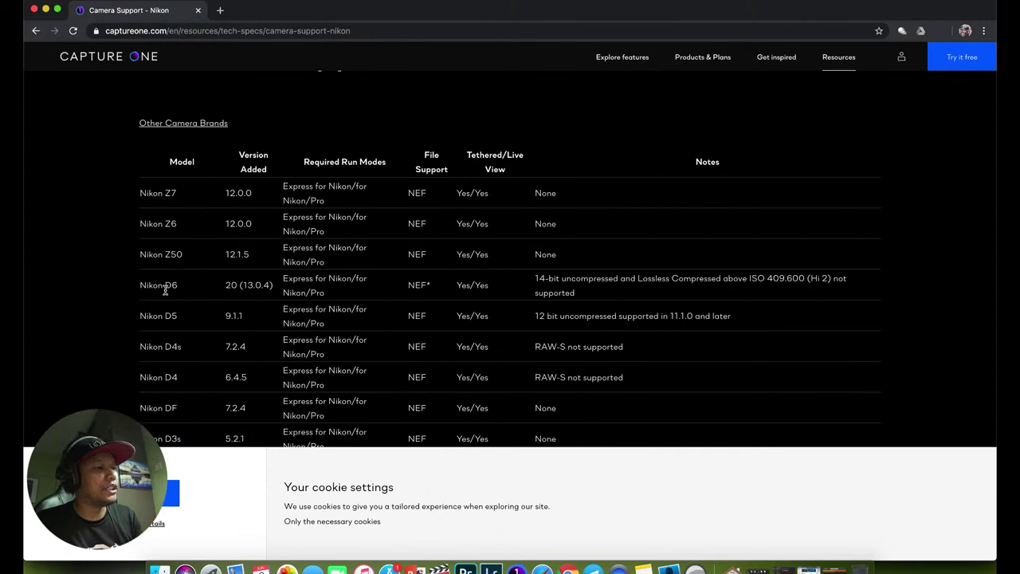
scroll(165, 291, down, 3)
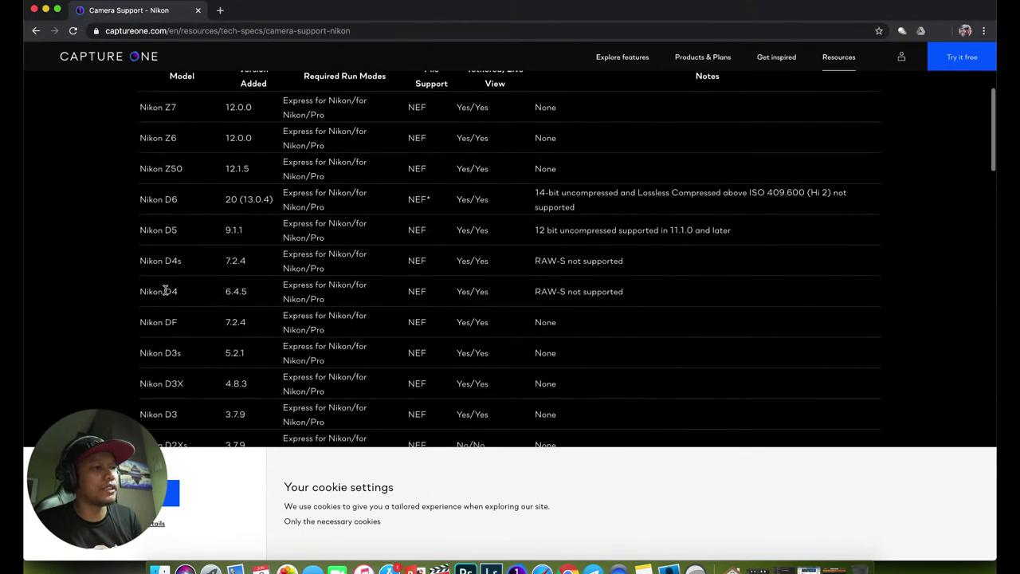
scroll(165, 291, down, 5)
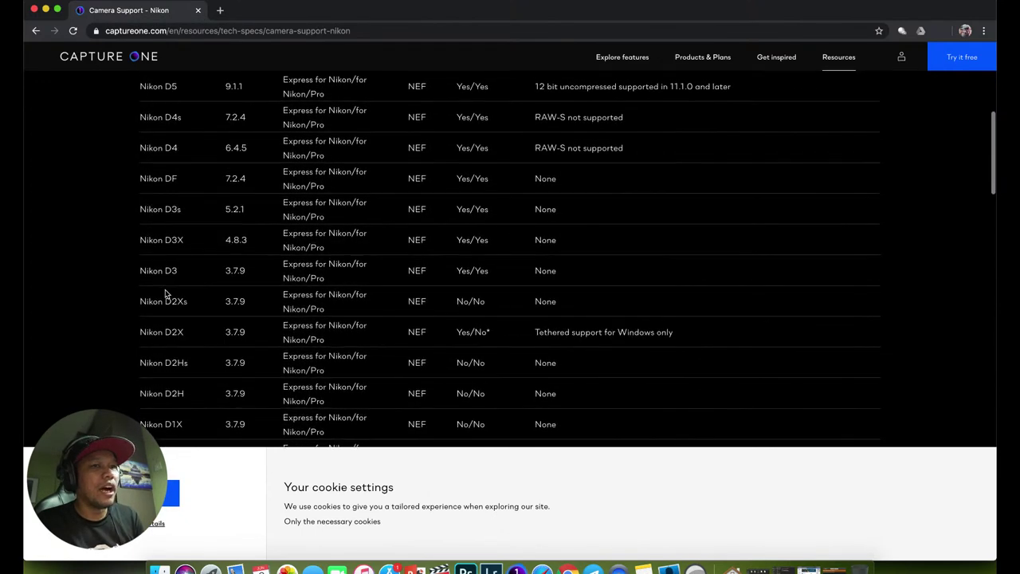
scroll(165, 295, down, 1)
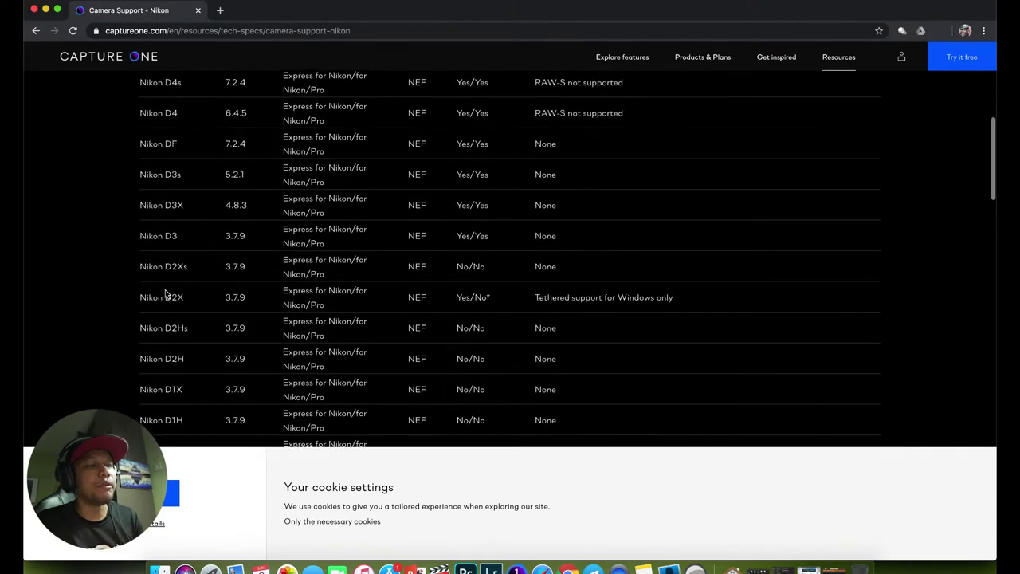
scroll(166, 294, down, 1)
scroll(166, 294, down, 3)
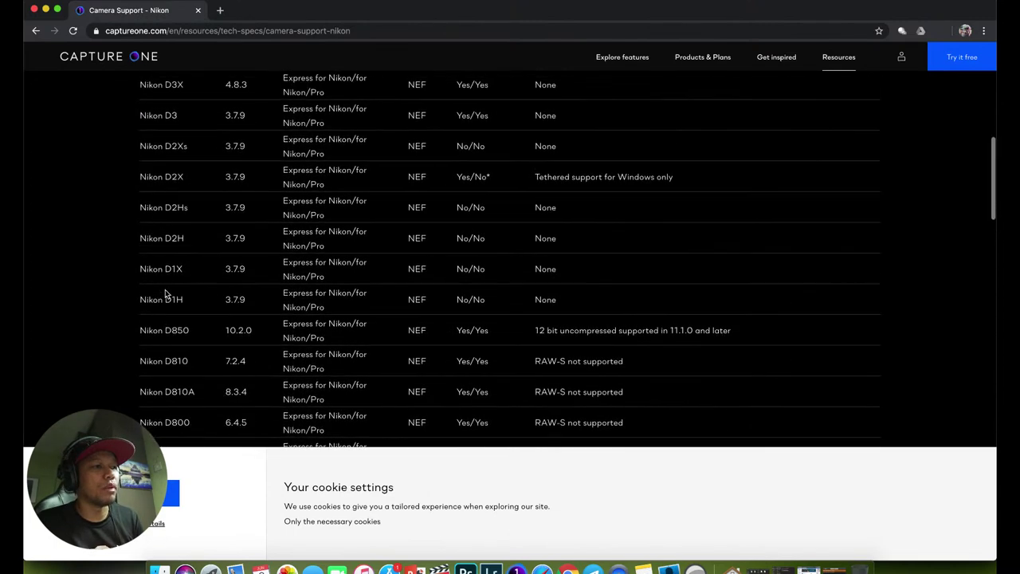
scroll(165, 294, down, 5)
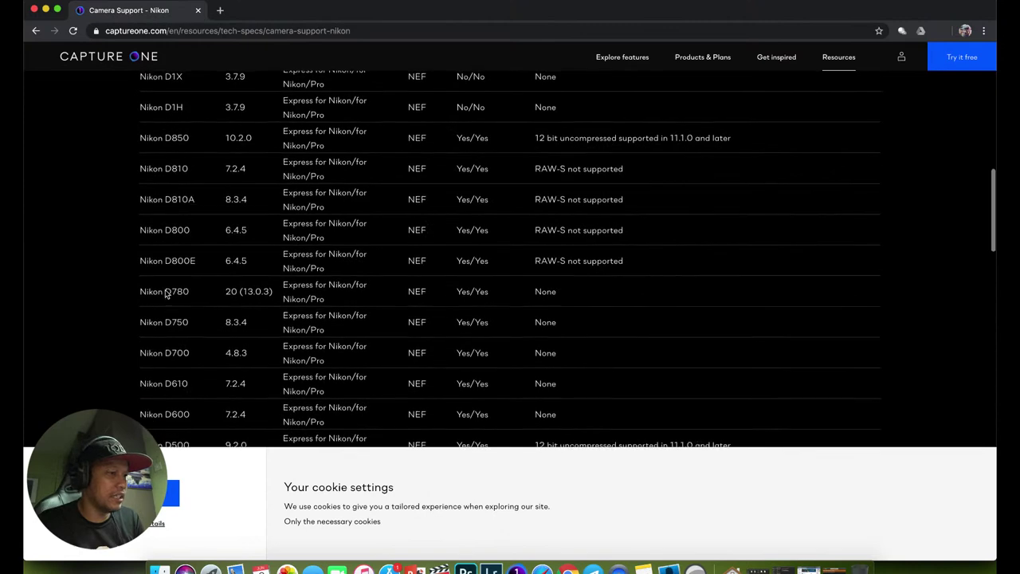
scroll(166, 293, down, 2)
scroll(165, 290, down, 4)
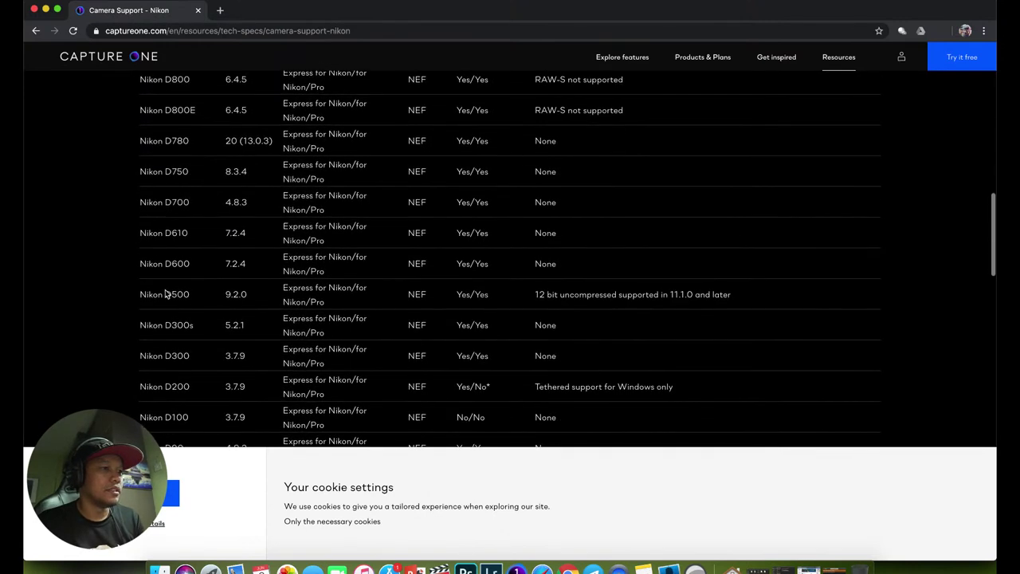
scroll(165, 290, down, 2)
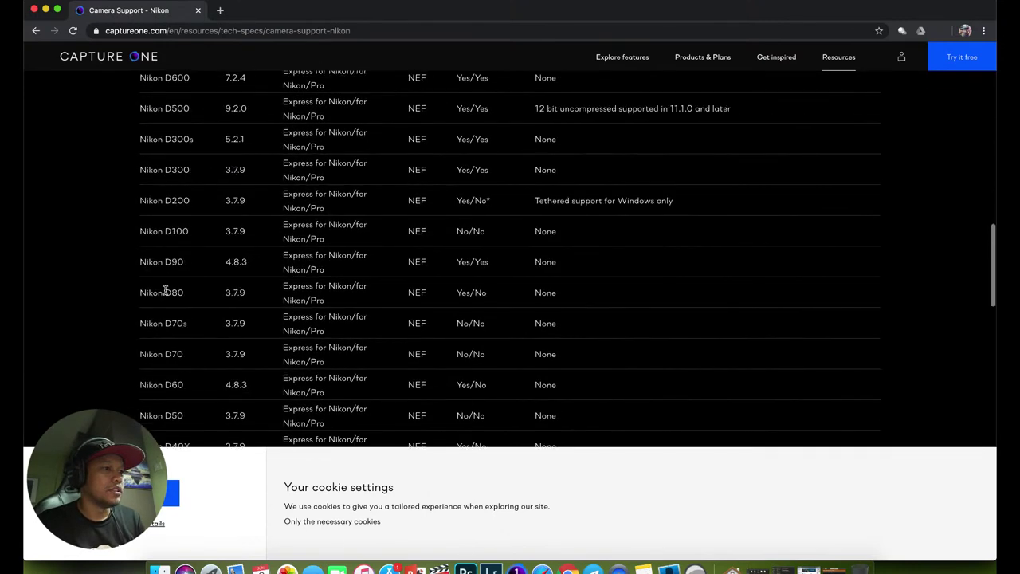
scroll(165, 290, down, 10)
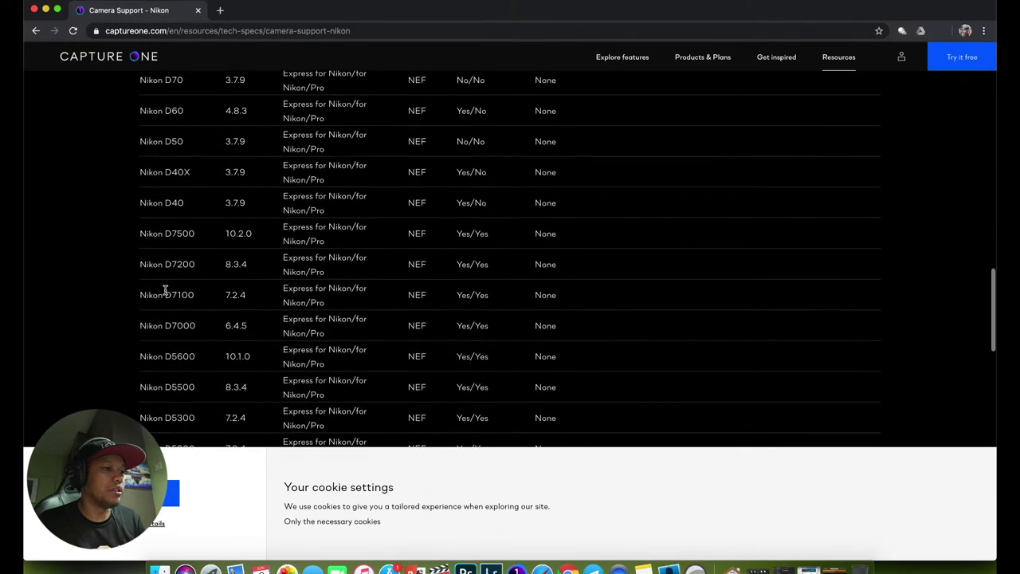
scroll(165, 290, down, 8)
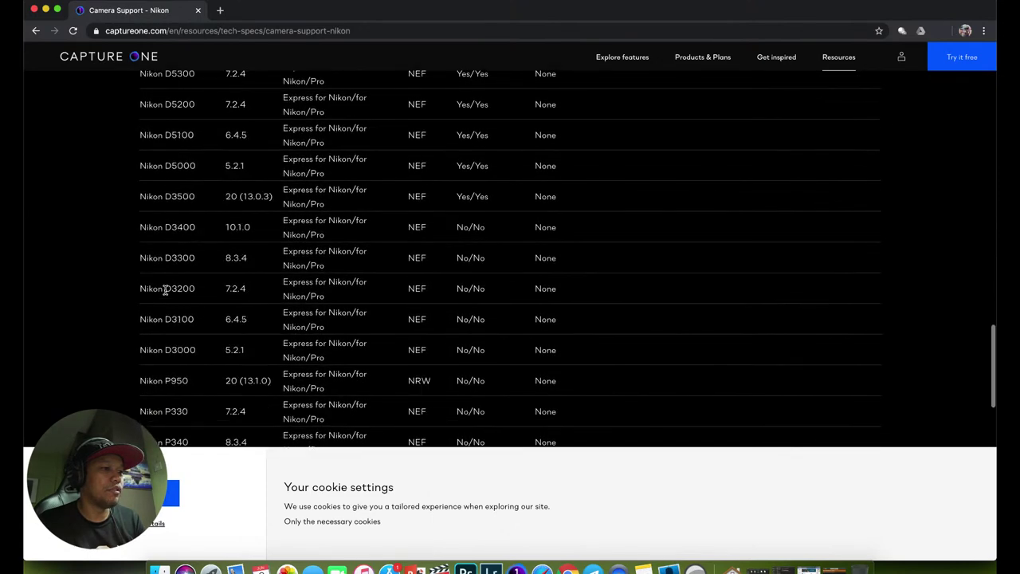
scroll(165, 290, down, 14)
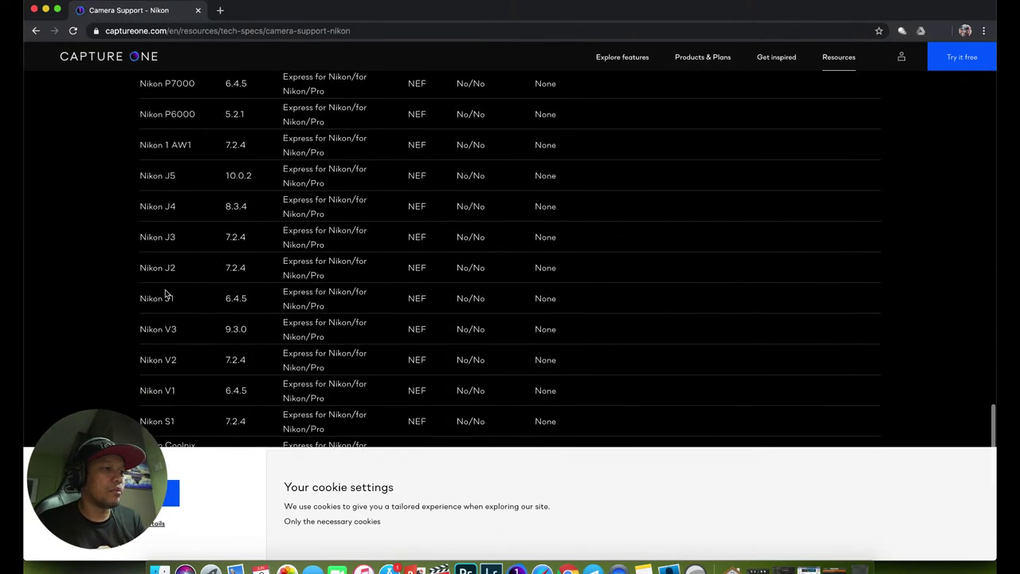
scroll(165, 294, down, 4)
scroll(165, 294, up, 20)
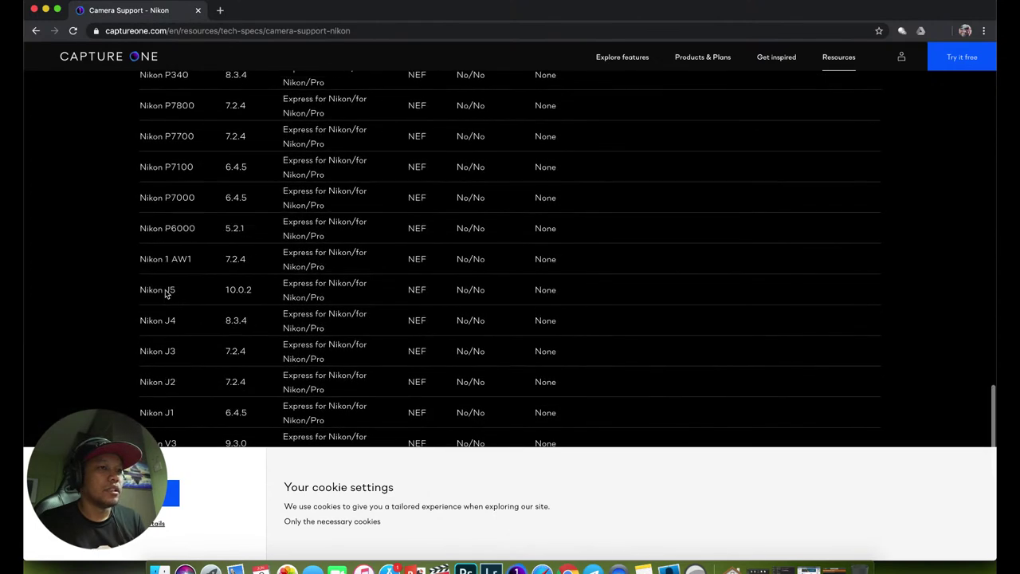
scroll(165, 294, up, 20)
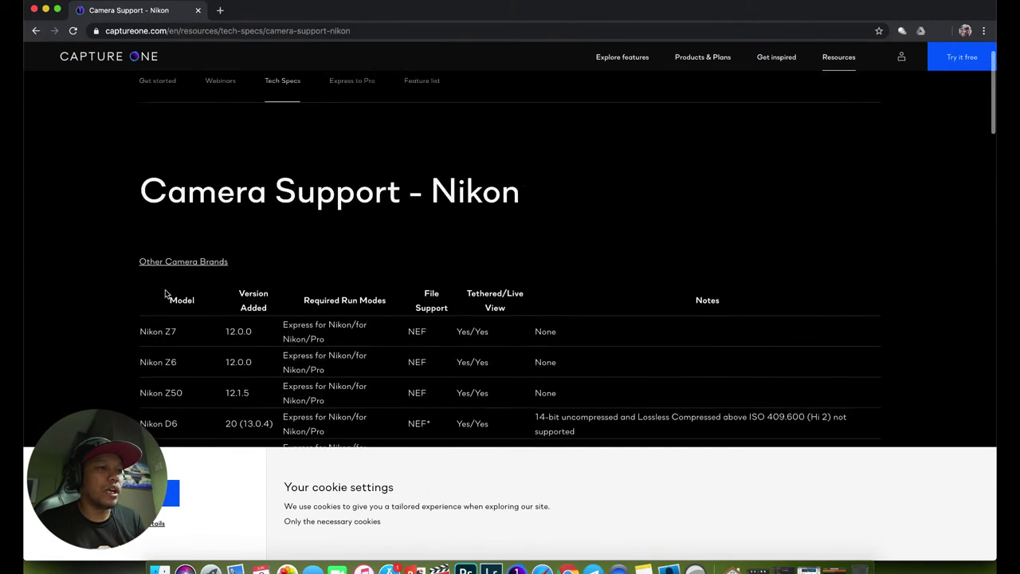
scroll(446, 322, down, 3)
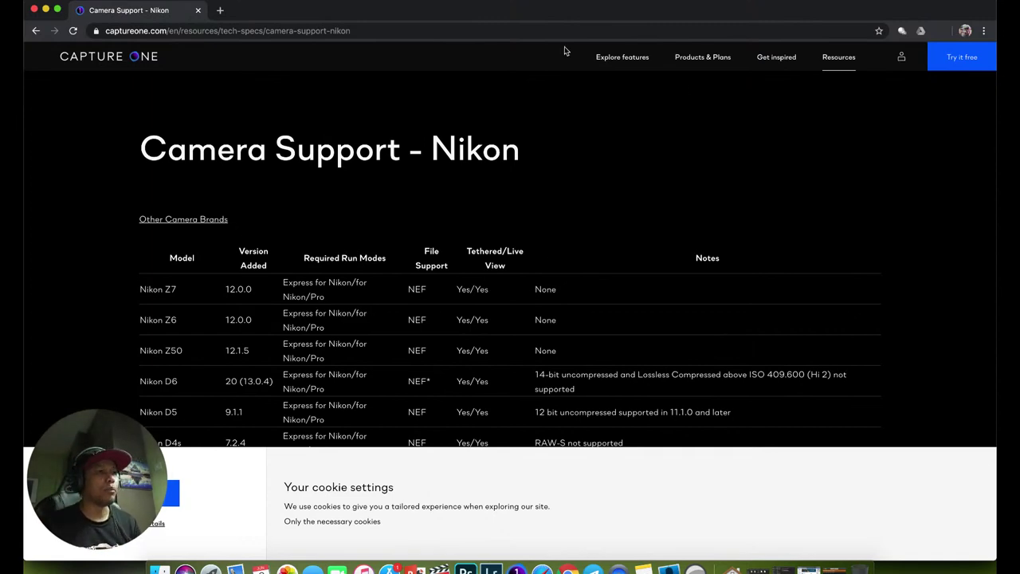
Switch back to Capture One and view the photos DSC09898.ARW and DSC05010.ARW.
key(ctrl+super+f)
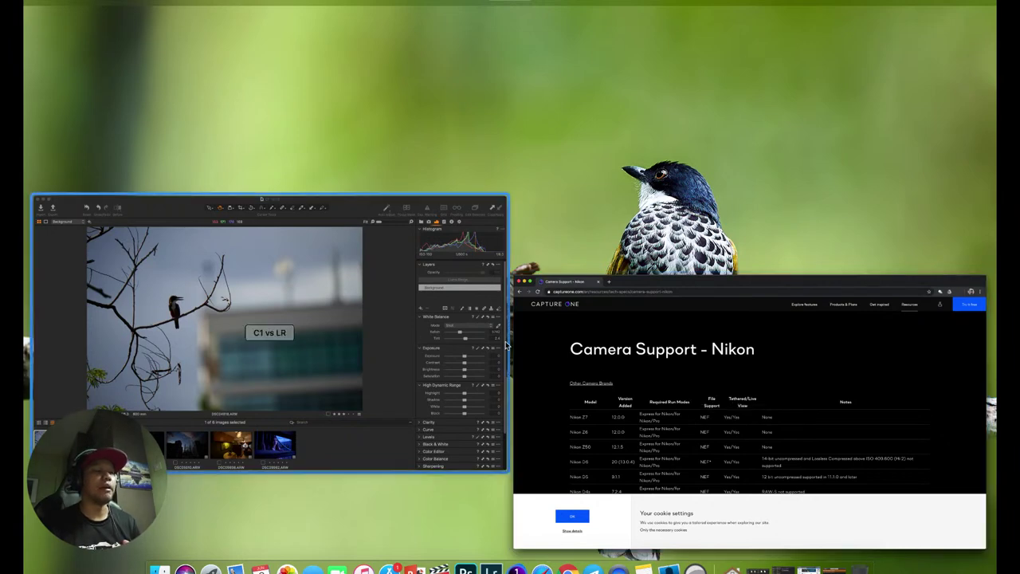
click(579, 364)
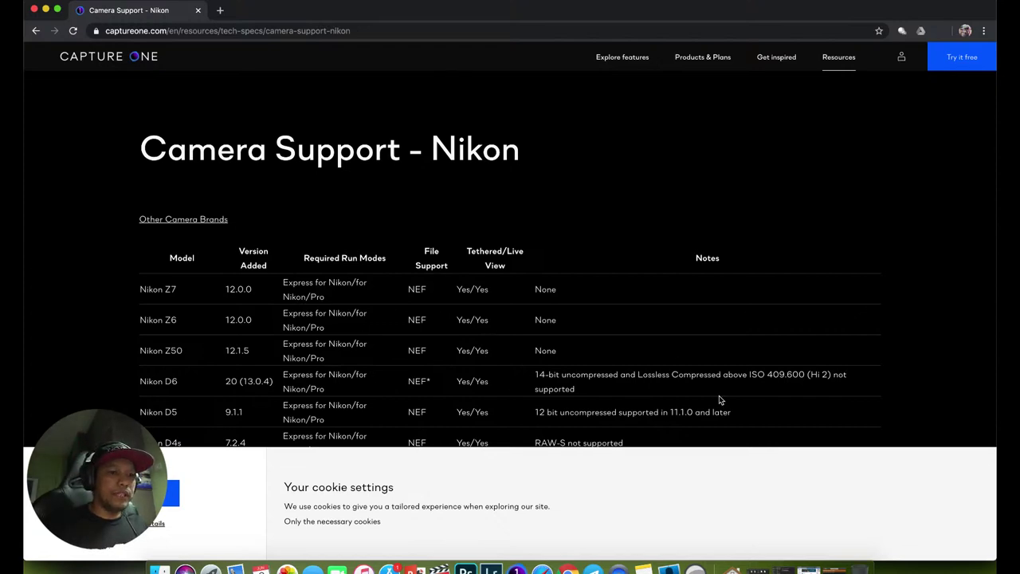
key(ctrl+Up)
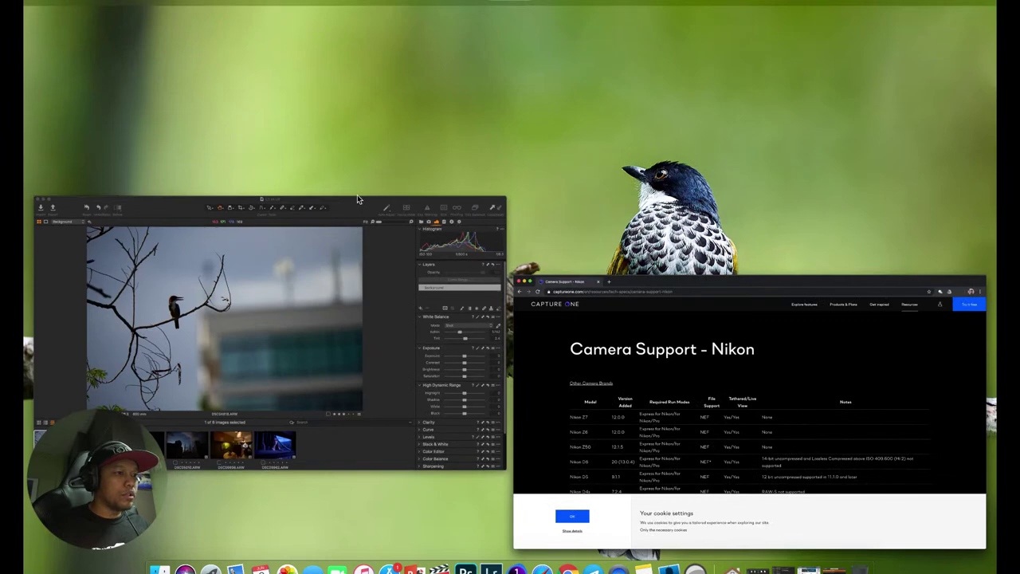
click(267, 272)
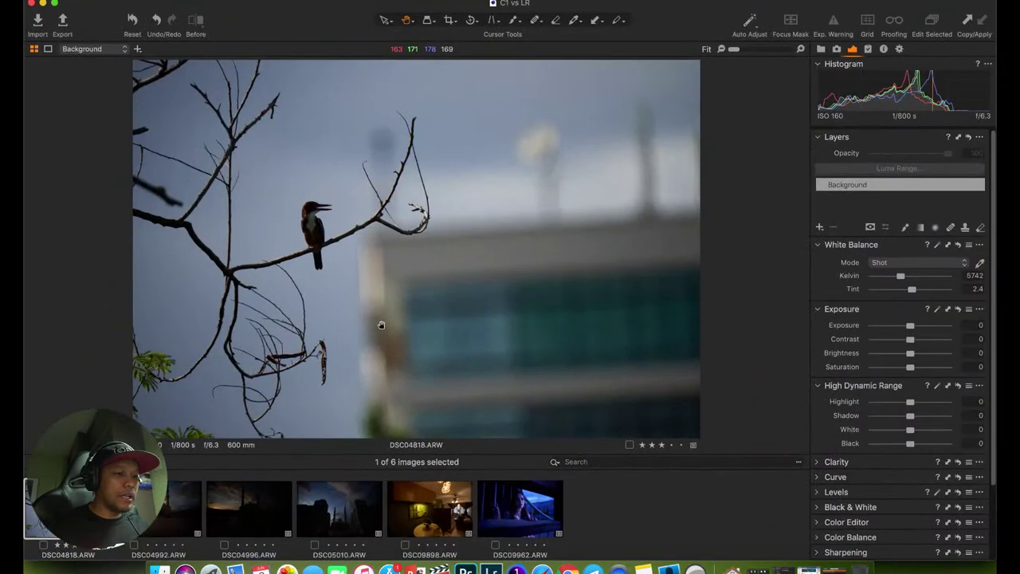
click(434, 508)
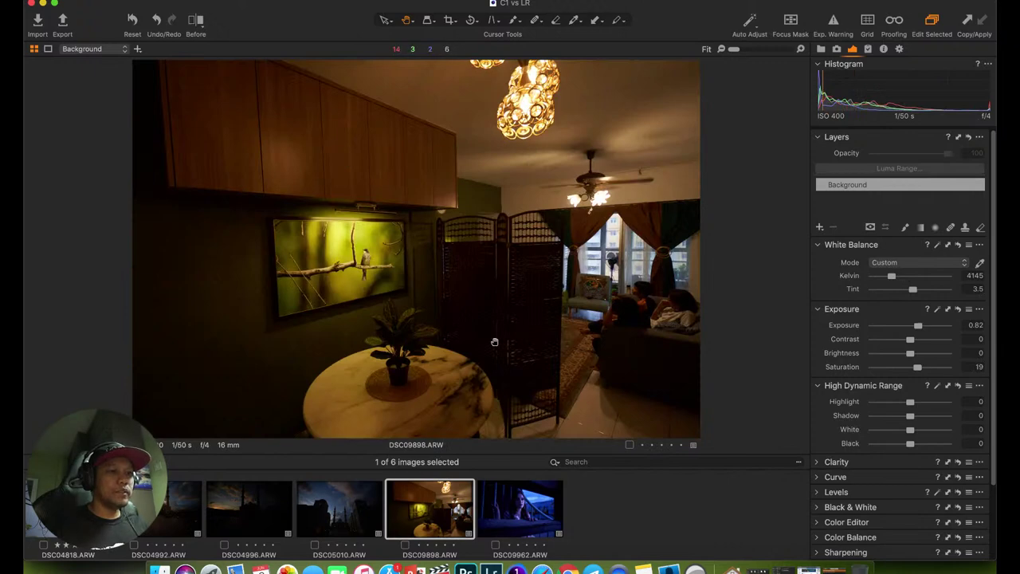
click(344, 502)
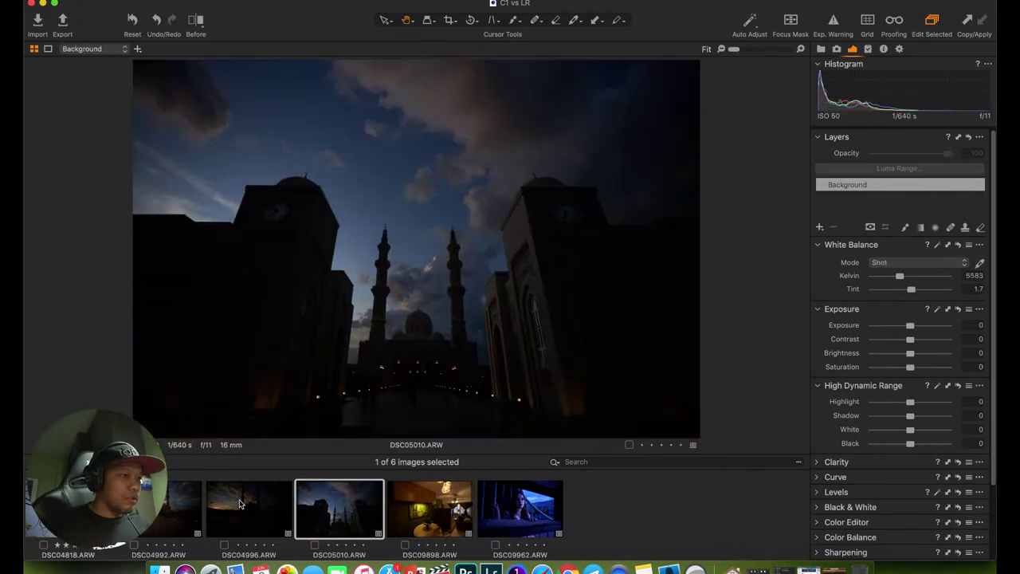
View the photo DSC04996.ARW and switch to the Migration workspace.
click(229, 502)
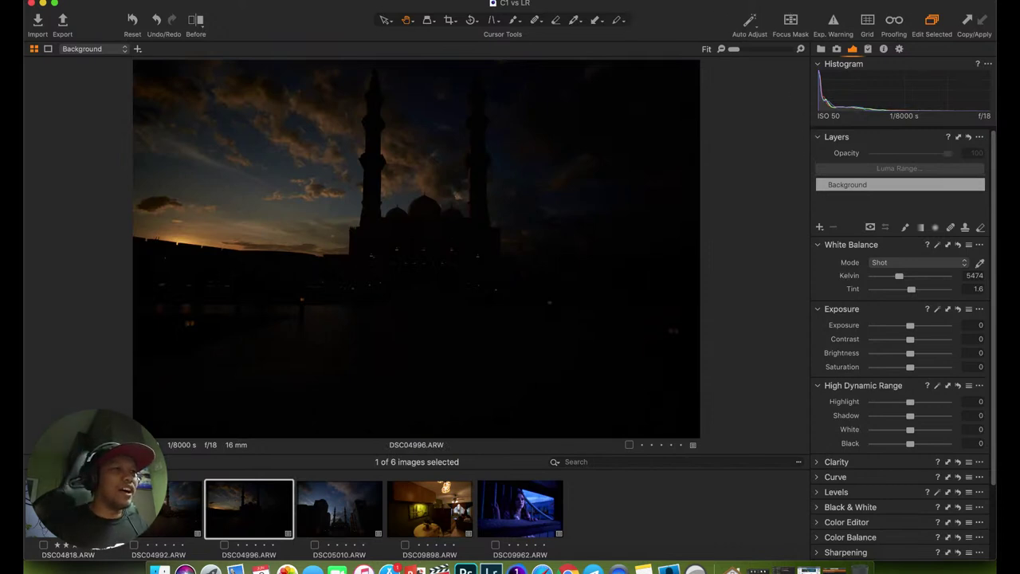
click(416, 0)
mouse_move(479, 4)
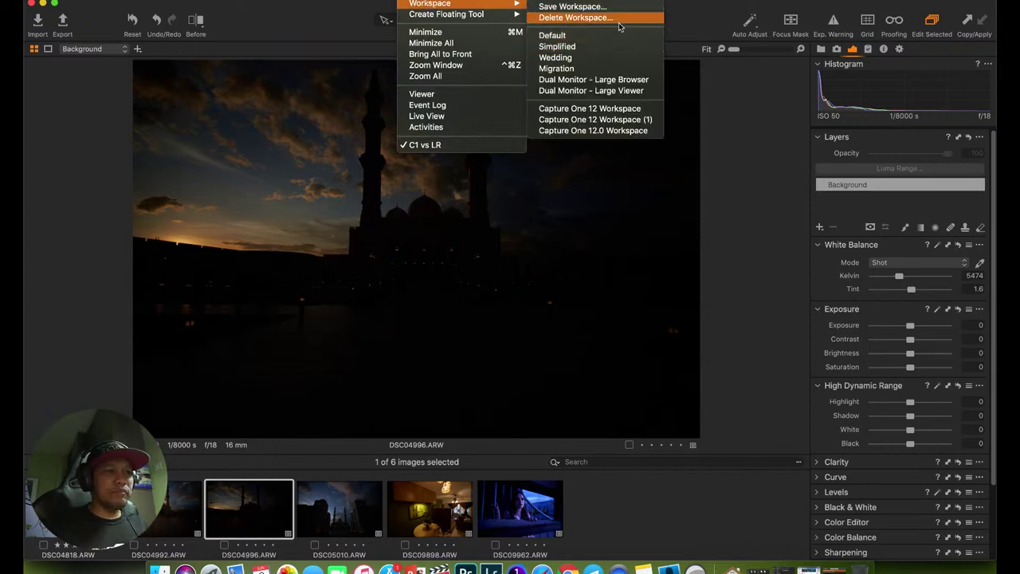
click(587, 70)
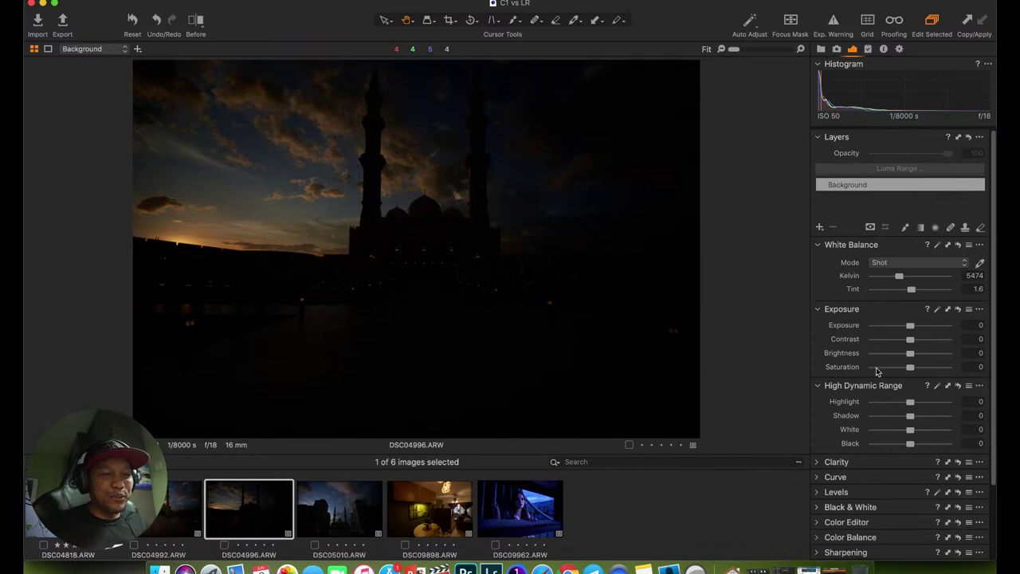
Look through the full list of adjustment tools and briefly check the output tools before returning to the adjustments.
scroll(885, 297, down, 4)
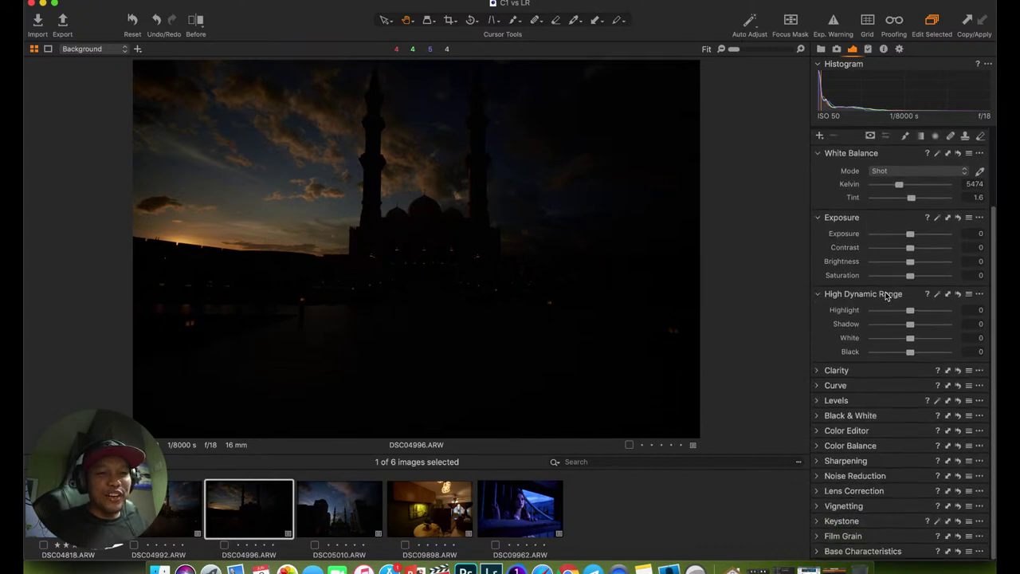
scroll(885, 297, up, 4)
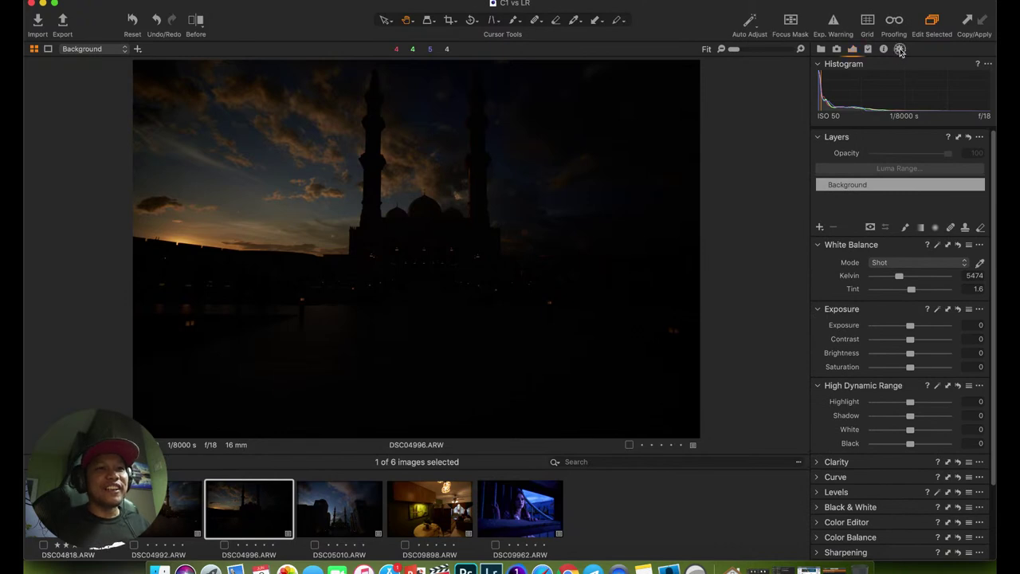
click(900, 49)
click(853, 50)
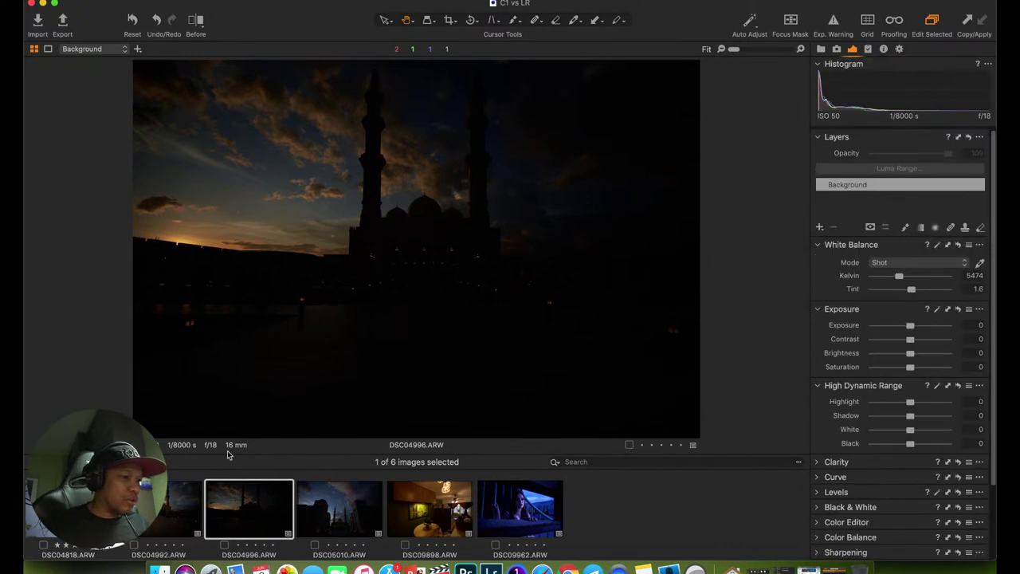
View the photo DSC04818.ARW, inspect the bird at 100%, and return to the fitted view.
click(143, 511)
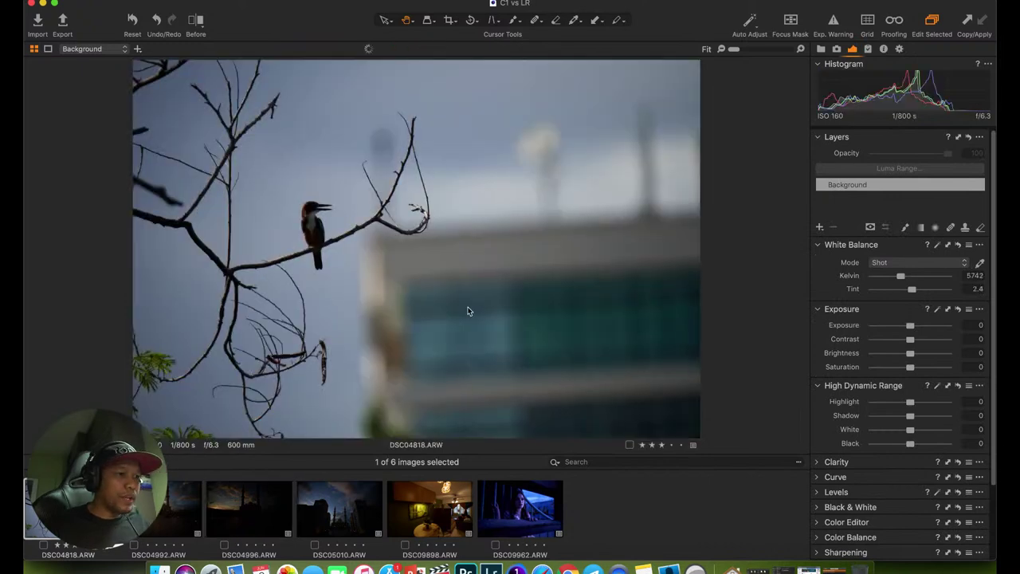
click(318, 229)
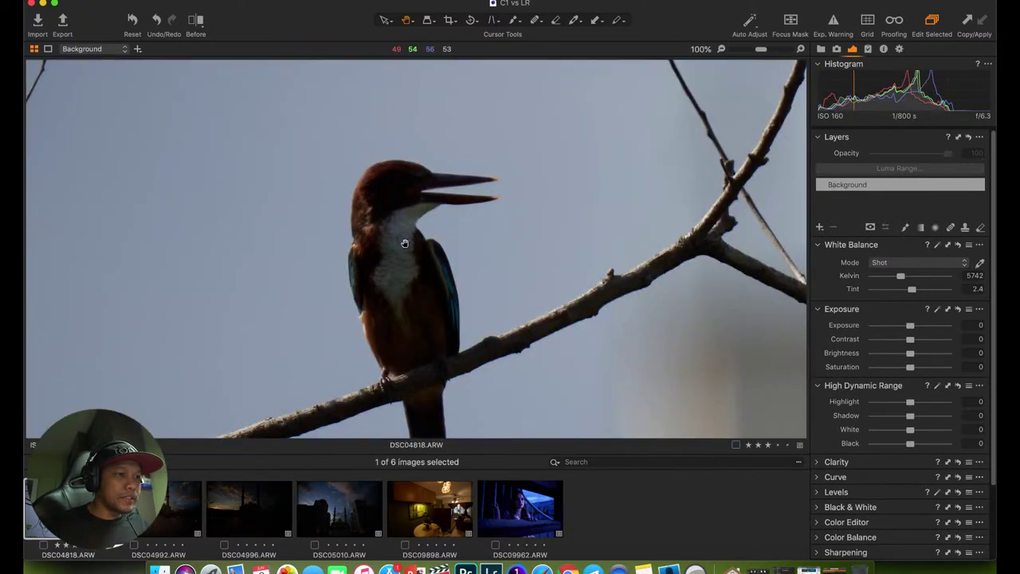
drag(404, 234, 365, 216)
drag(367, 257, 339, 222)
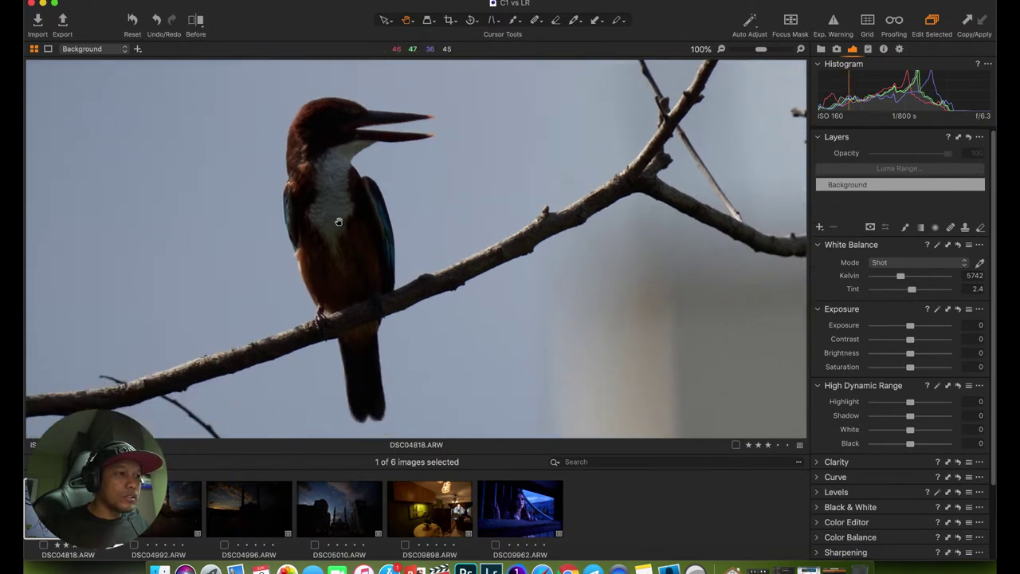
click(339, 222)
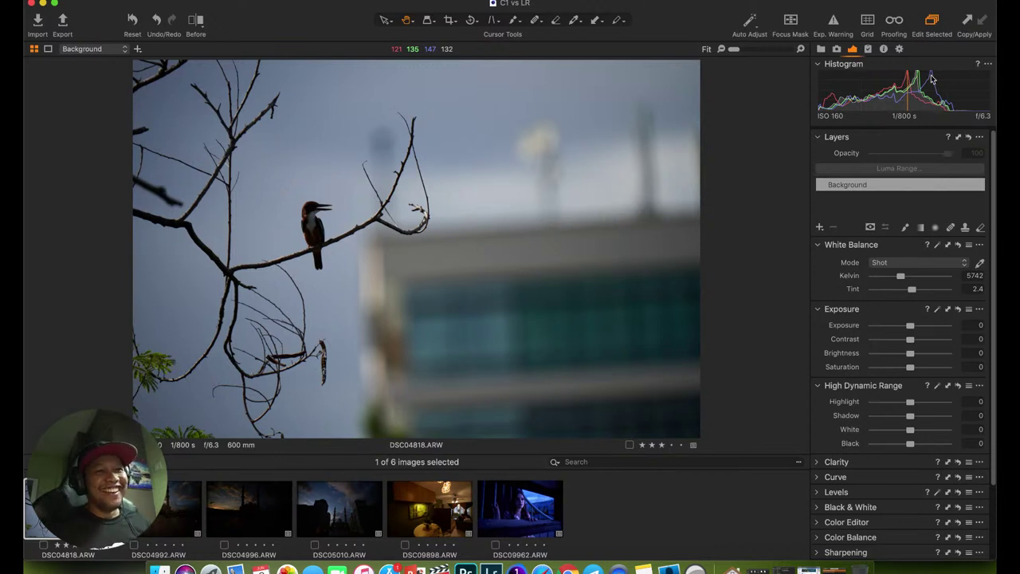
Open the 5 June 2020 at 4:22 PM recent import and view the bird in DSC04818.ARW at 100%.
click(821, 49)
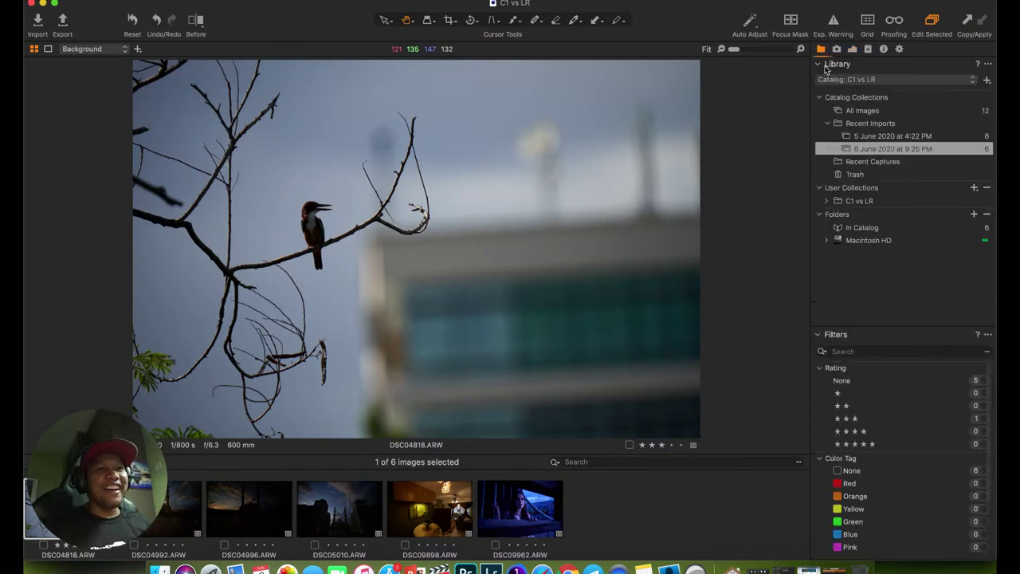
click(862, 137)
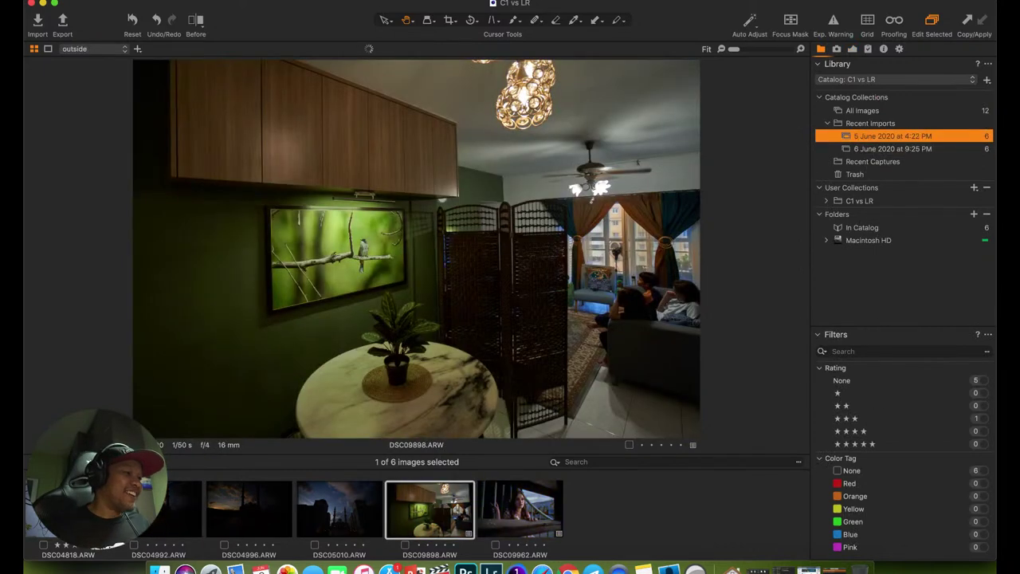
key(Left)
key(Left)
key(Left)
click(319, 216)
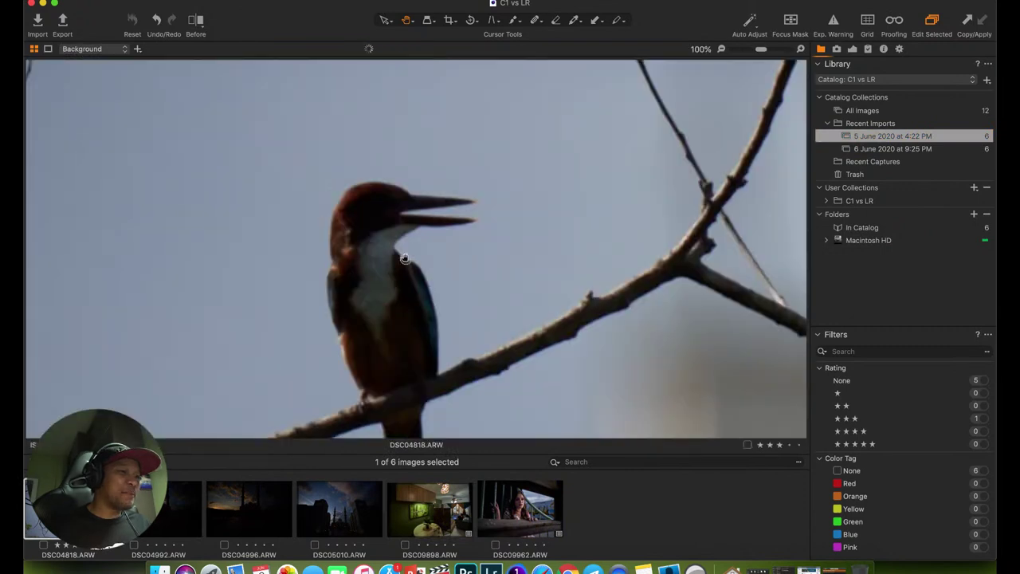
scroll(319, 223, right, 3)
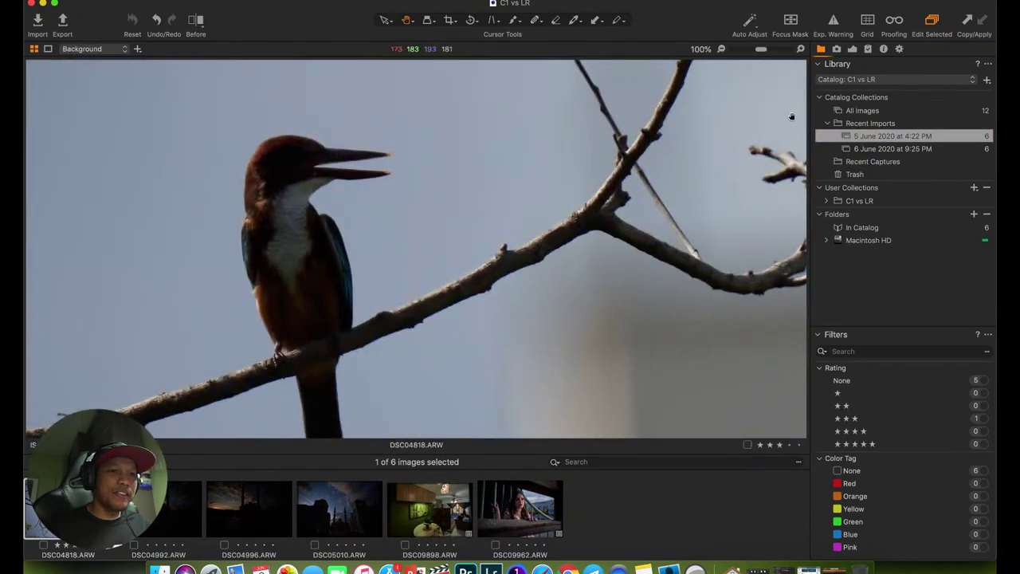
Set the High Dynamic Range Highlight to -61 and Shadow to 100 for the bird photo.
click(852, 48)
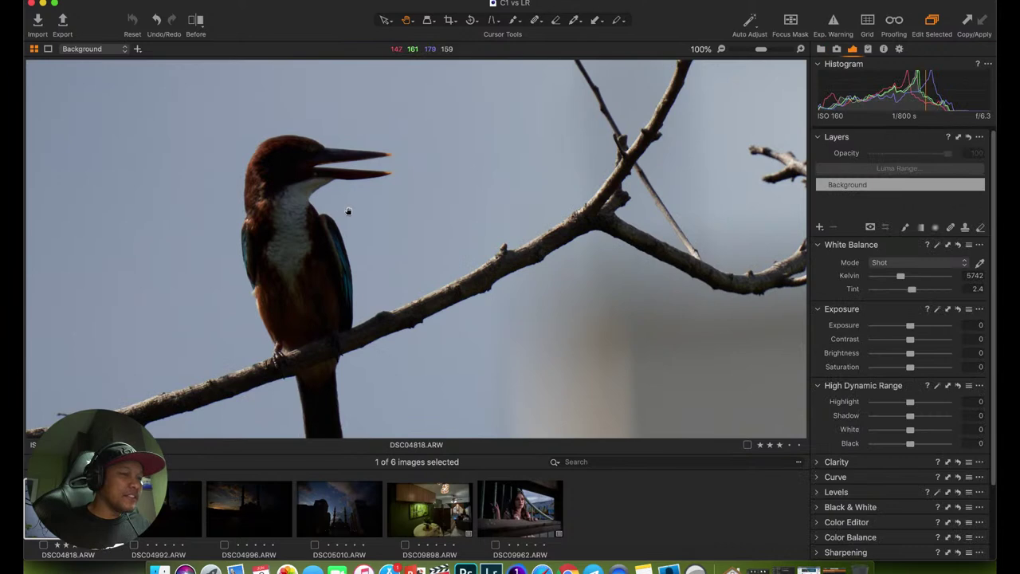
drag(910, 415, 893, 403)
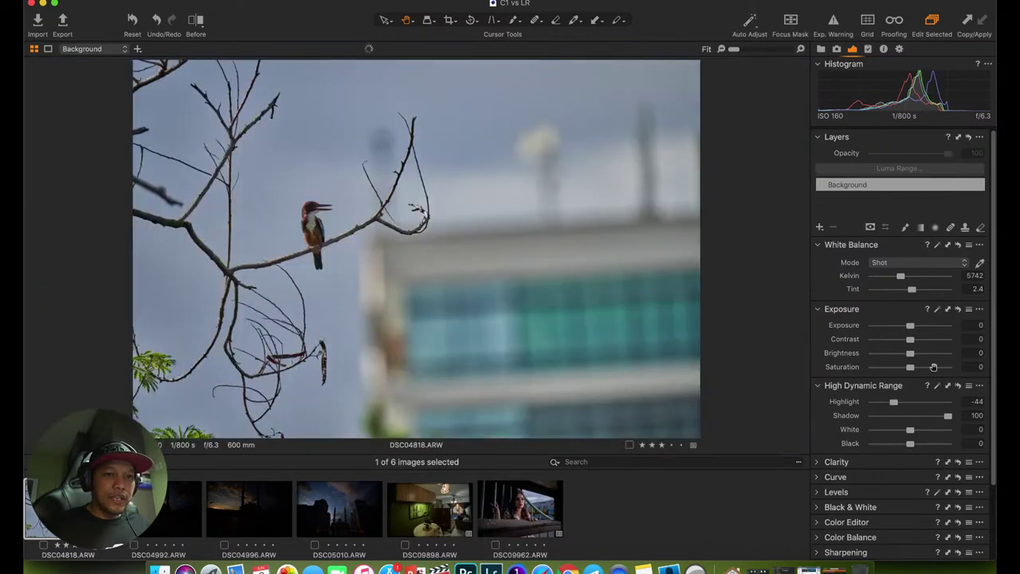
drag(895, 405, 887, 405)
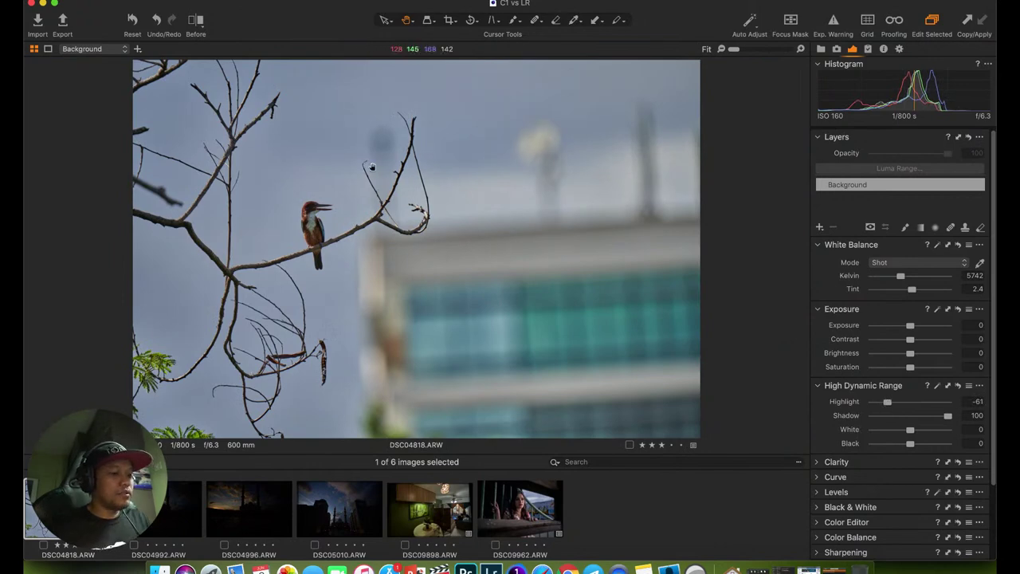
Crop the photo around the bird and branches to about 23.18 × 13.04 in.
key(c)
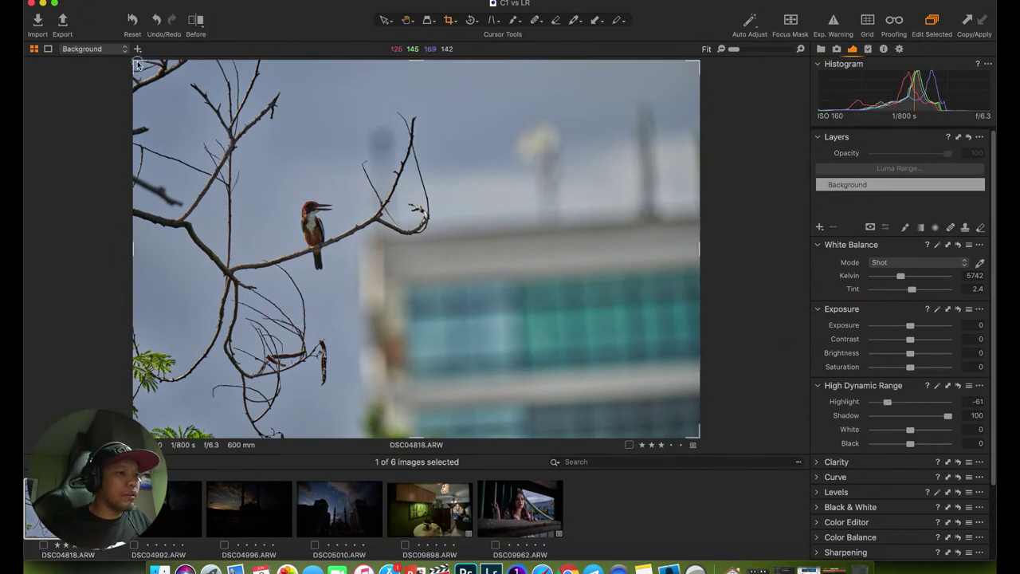
drag(137, 64, 296, 174)
drag(389, 256, 341, 218)
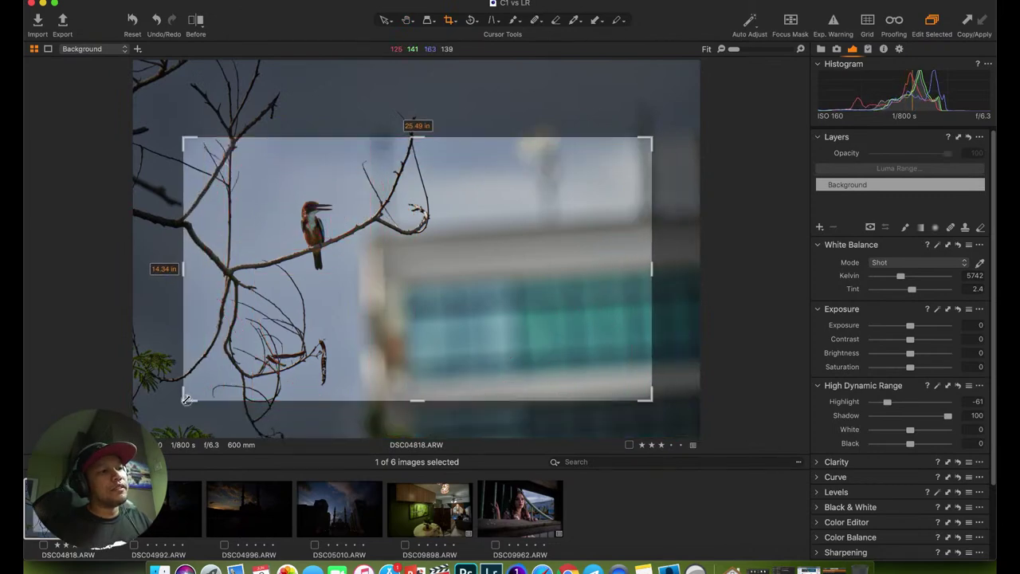
drag(183, 400, 226, 376)
drag(454, 261, 432, 257)
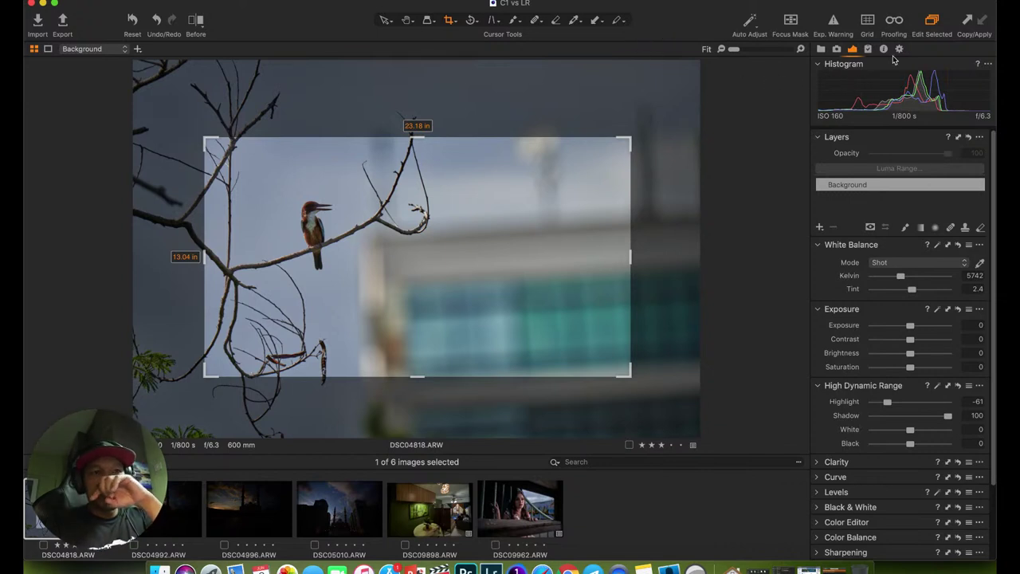
Look through the capture, metadata and output tools, then the list of adjustment tools.
click(836, 50)
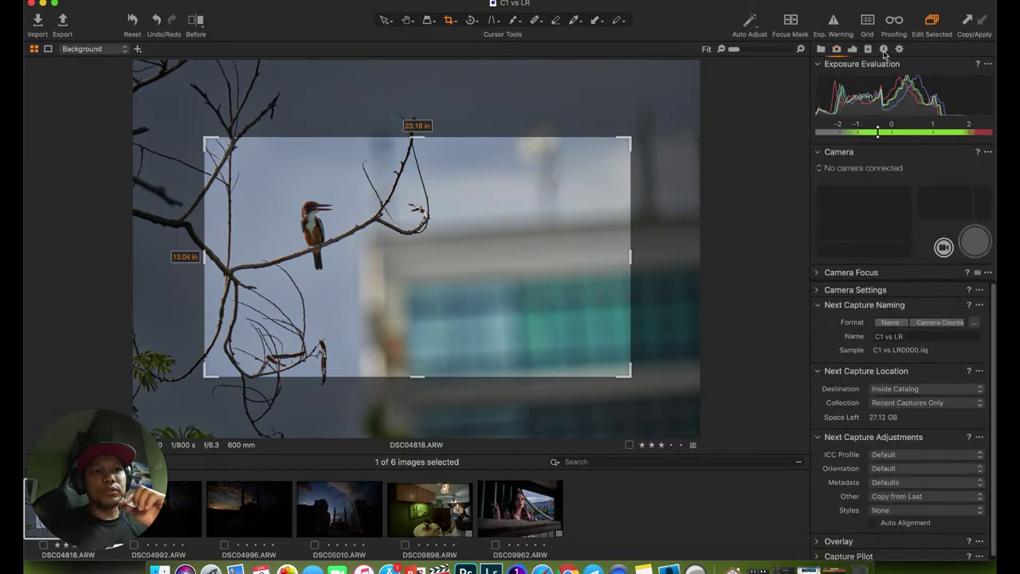
click(884, 50)
click(901, 50)
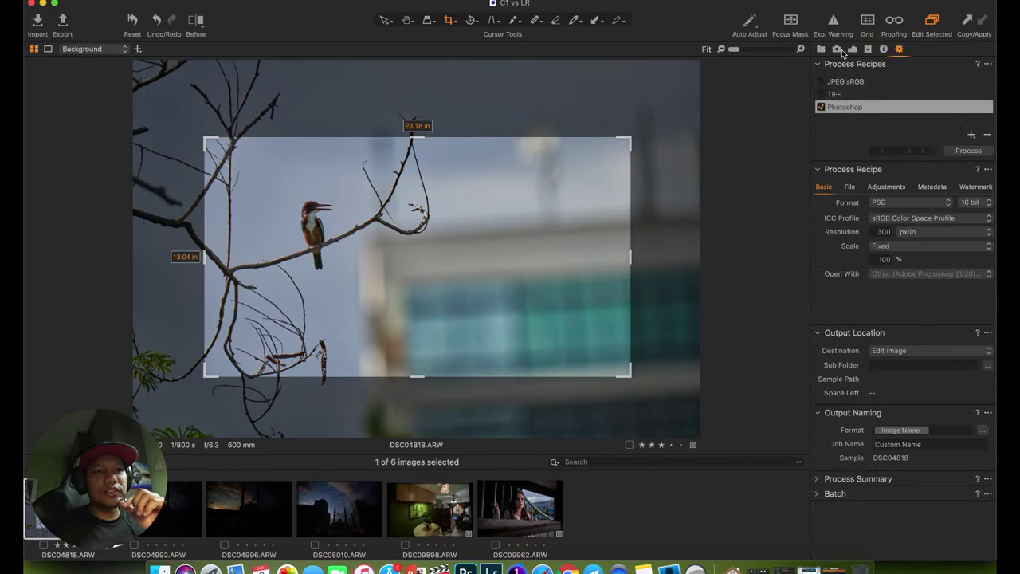
click(852, 51)
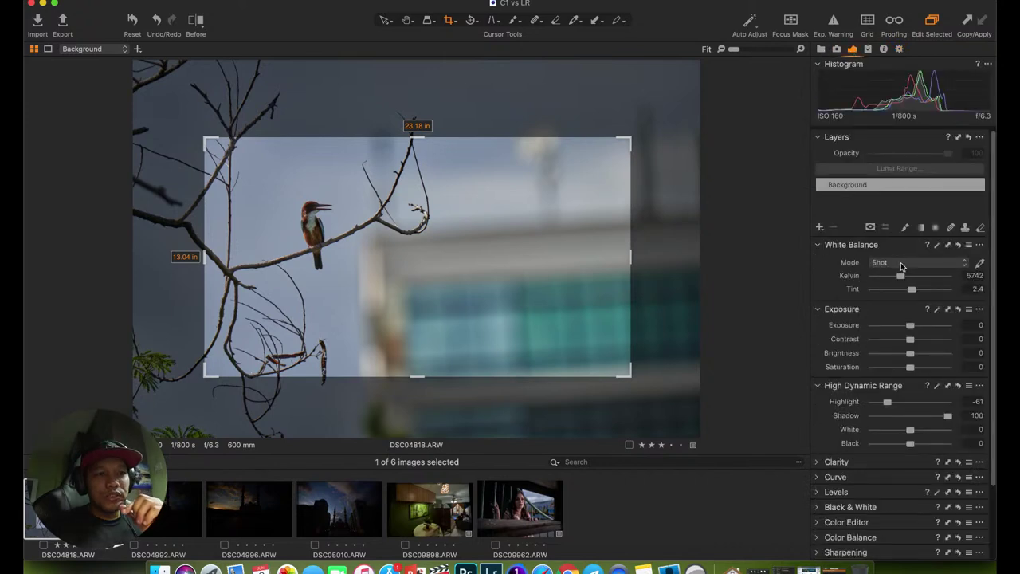
scroll(876, 479, down, 5)
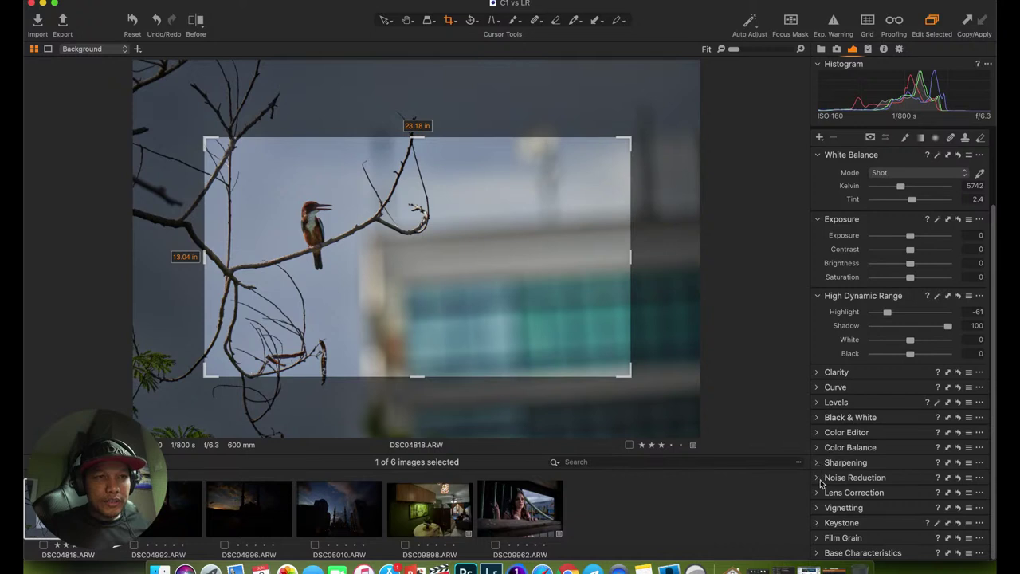
Check the capture tools again and expand Lens Correction to view the lens profile settings.
click(836, 50)
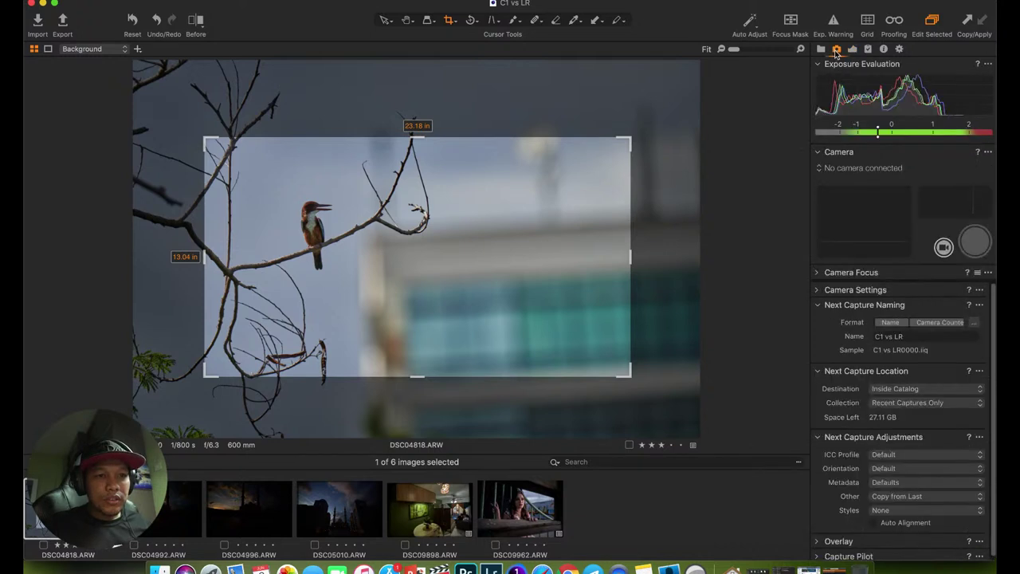
key(super+alt+e)
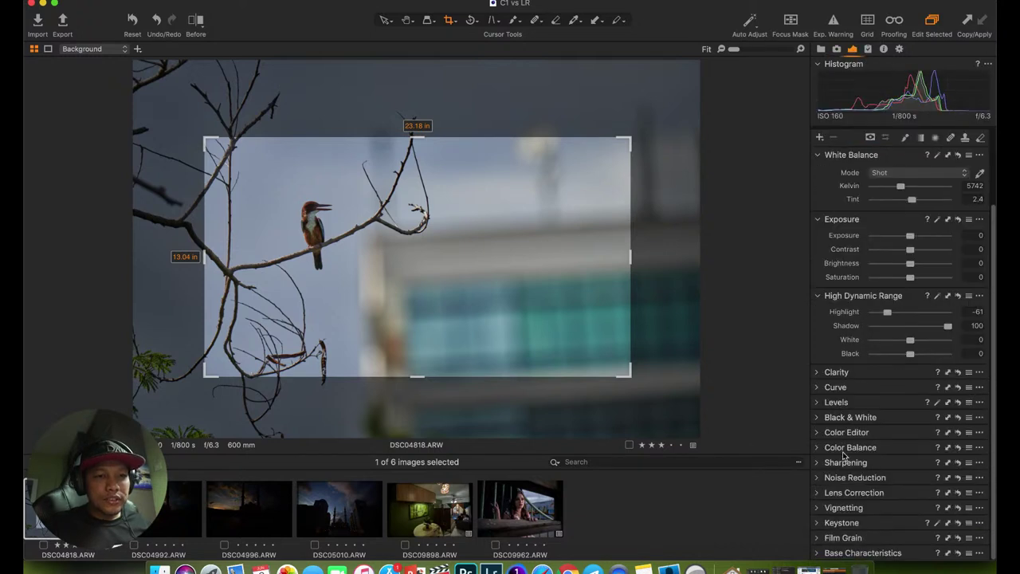
click(818, 492)
scroll(853, 482, down, 3)
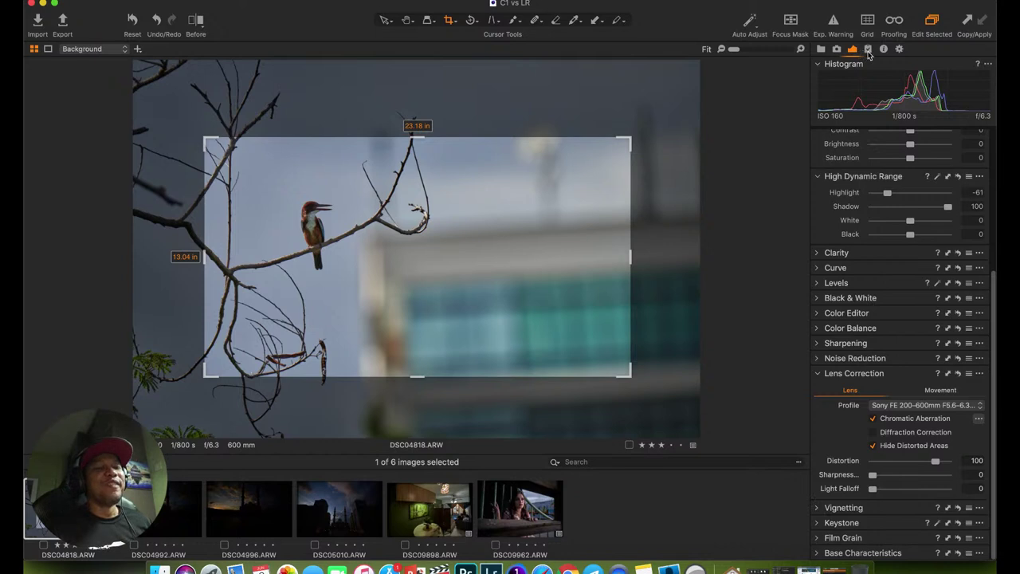
Reposition the crop and tighten it to about 22.65 × 12.74 in using the spiral grid overlay, then apply it and hide the grid.
drag(550, 284, 457, 311)
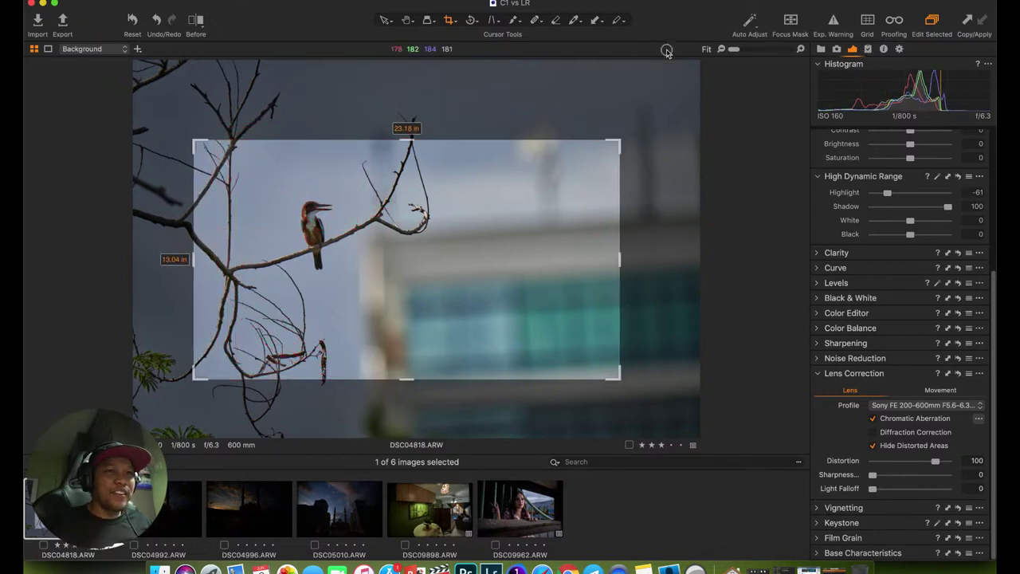
click(867, 21)
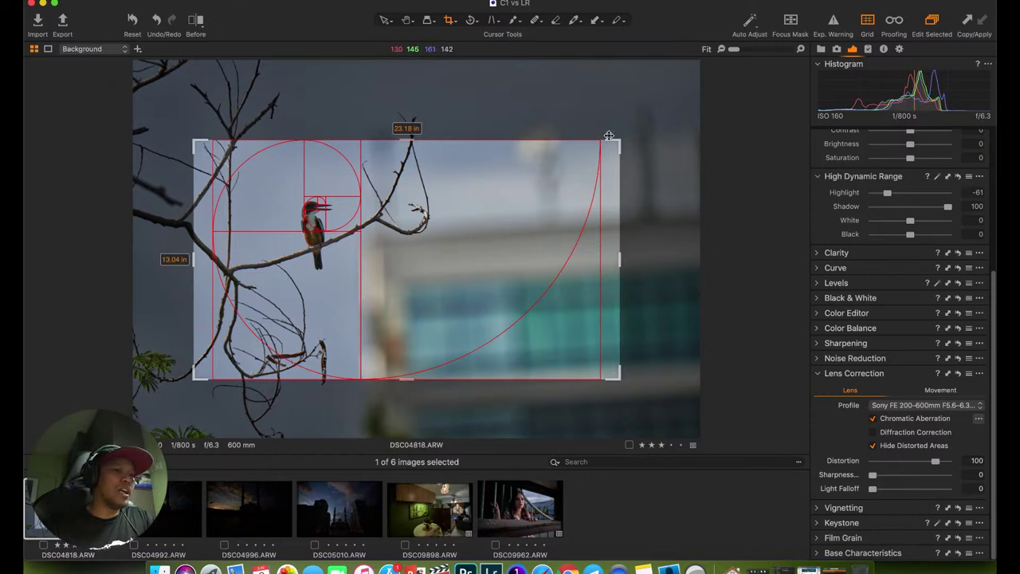
drag(619, 142, 610, 147)
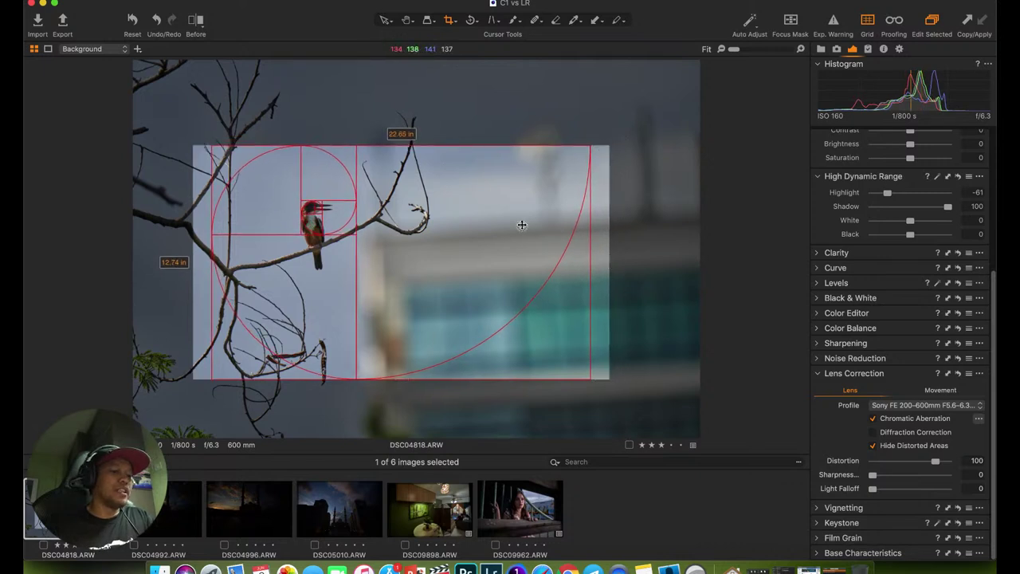
key(h)
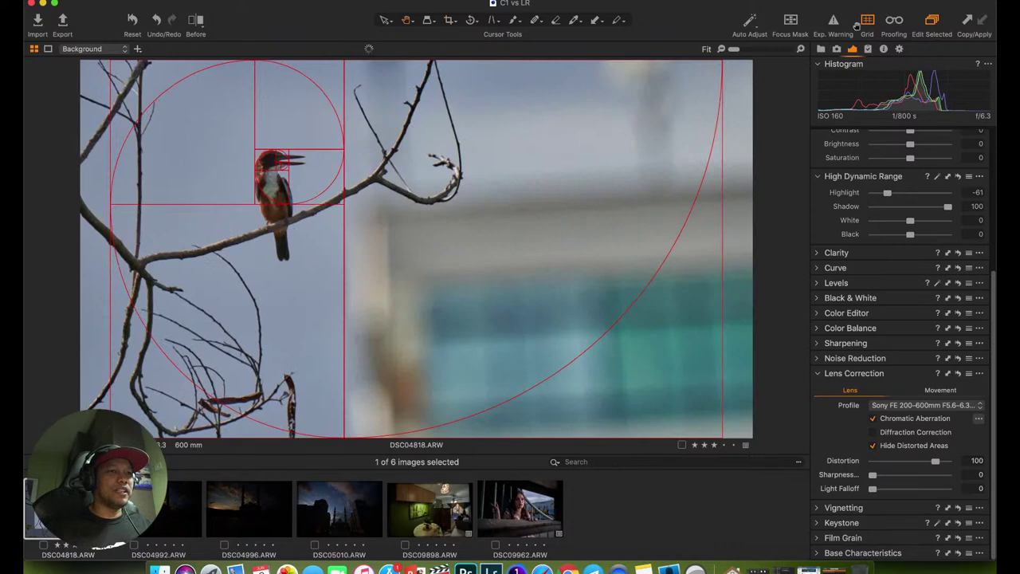
click(865, 24)
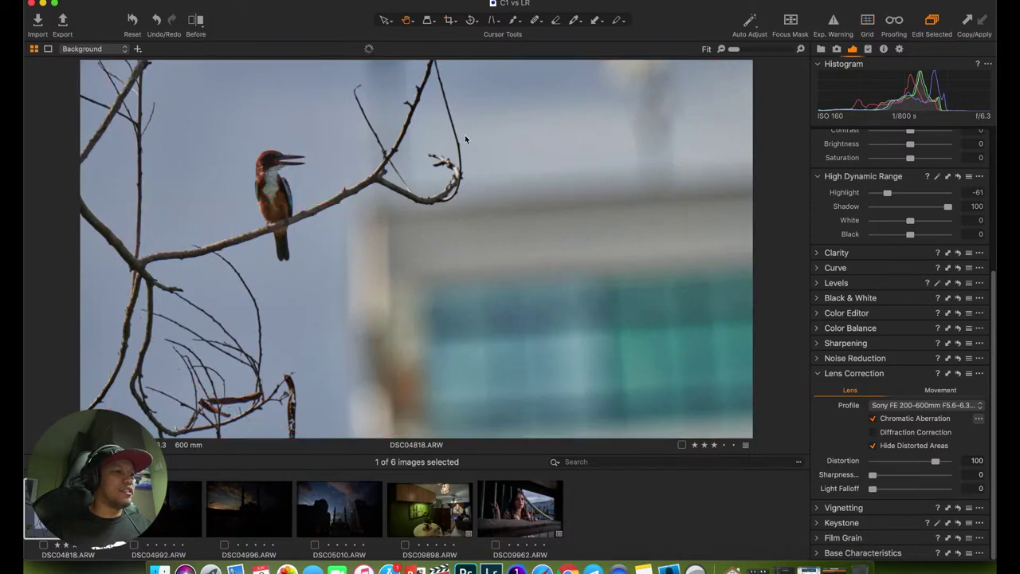
Inspect the bird at 100% in the cropped photo and zoom to 139% on the twigs near it.
click(271, 164)
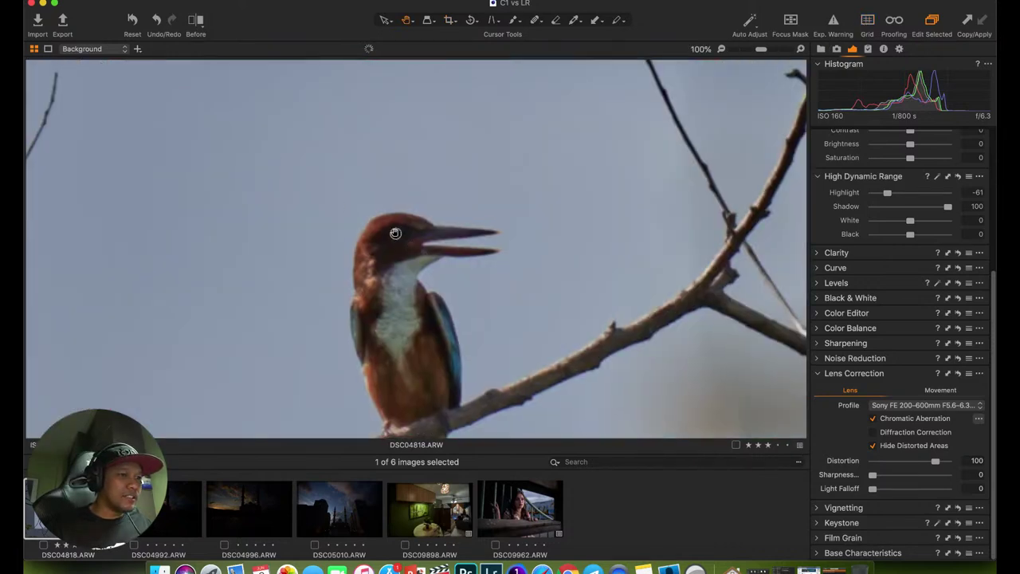
click(355, 198)
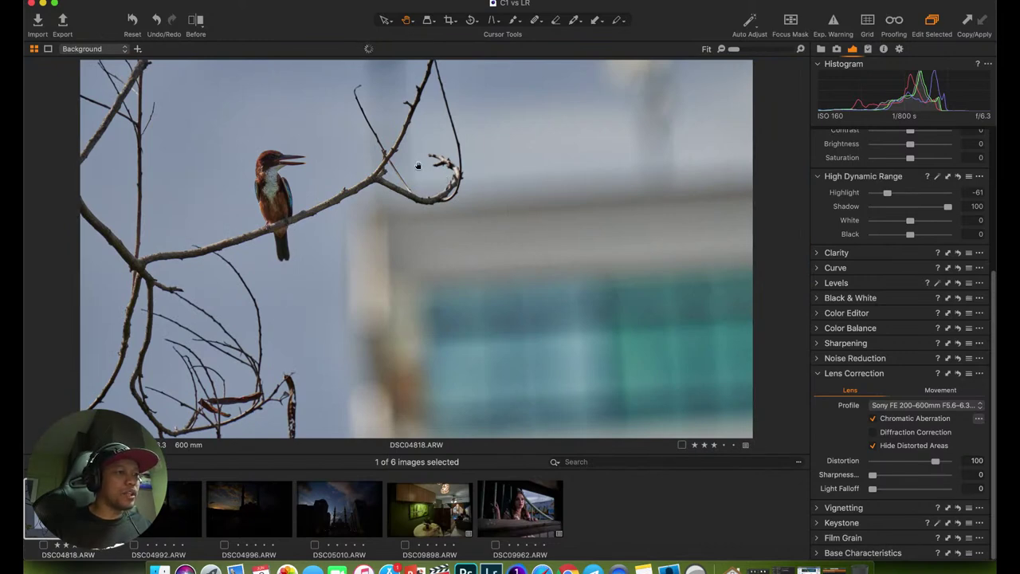
scroll(418, 166, up, 5)
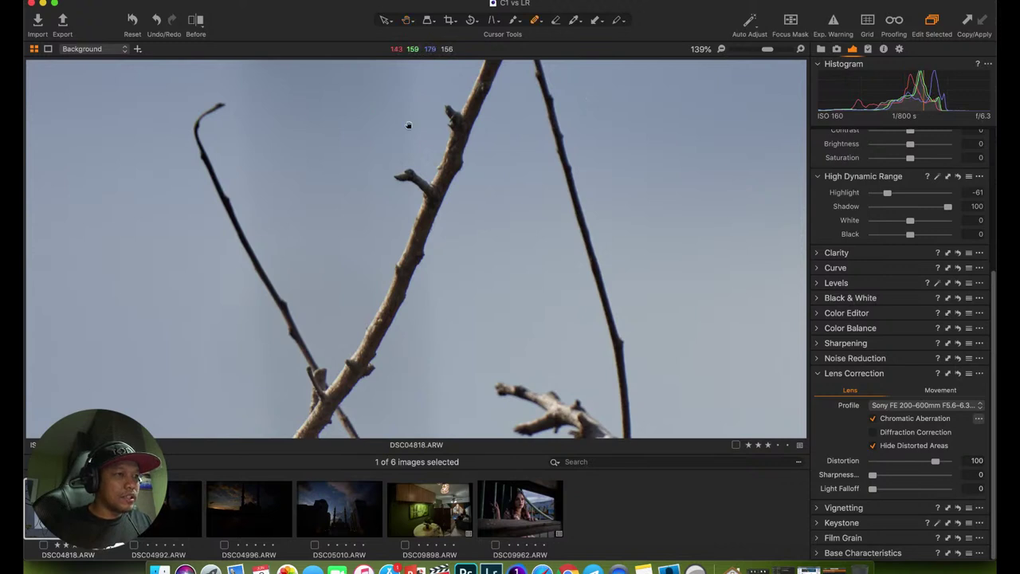
Set the Heal Brush size to about 19 and heal away the curled upper end of the thin twig beside the main branch.
key(b)
scroll(224, 108, up, 5)
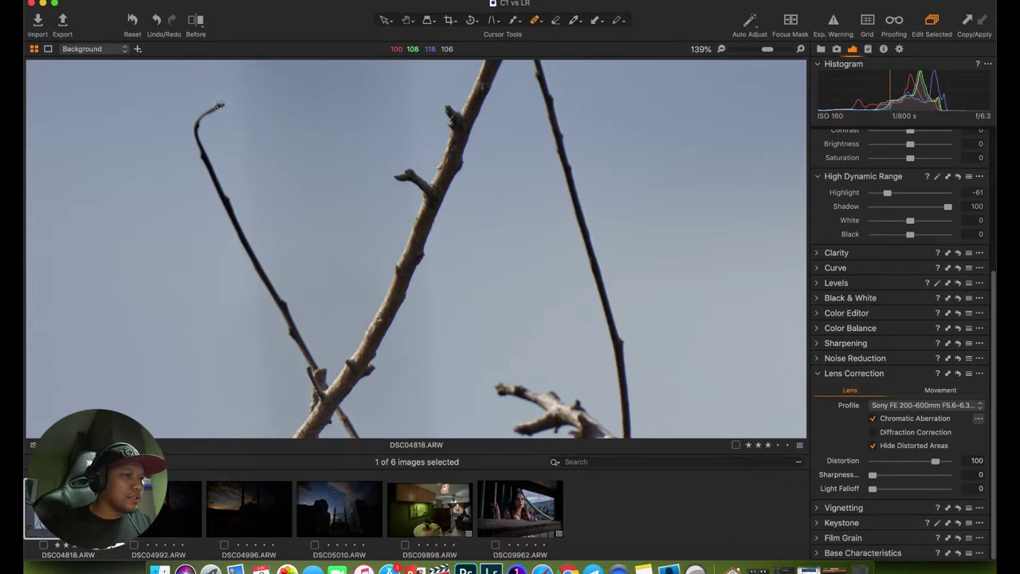
right_click(249, 120)
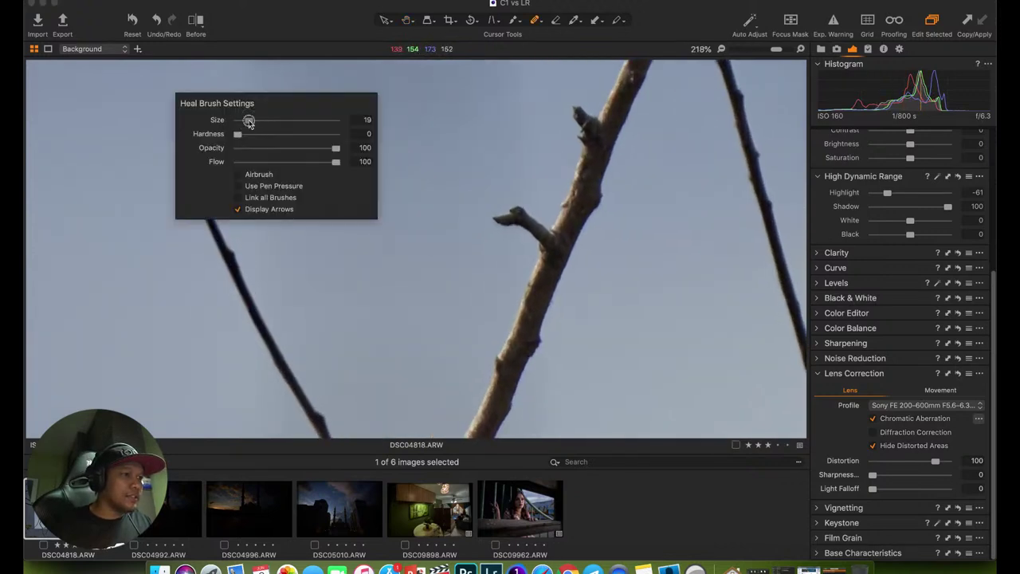
mouse_move(249, 120)
mouse_down()
mouse_move(257, 121)
mouse_move(184, 144)
mouse_move(212, 114)
mouse_move(185, 147)
mouse_move(218, 261)
mouse_move(183, 141)
mouse_move(212, 103)
mouse_move(232, 102)
mouse_up()
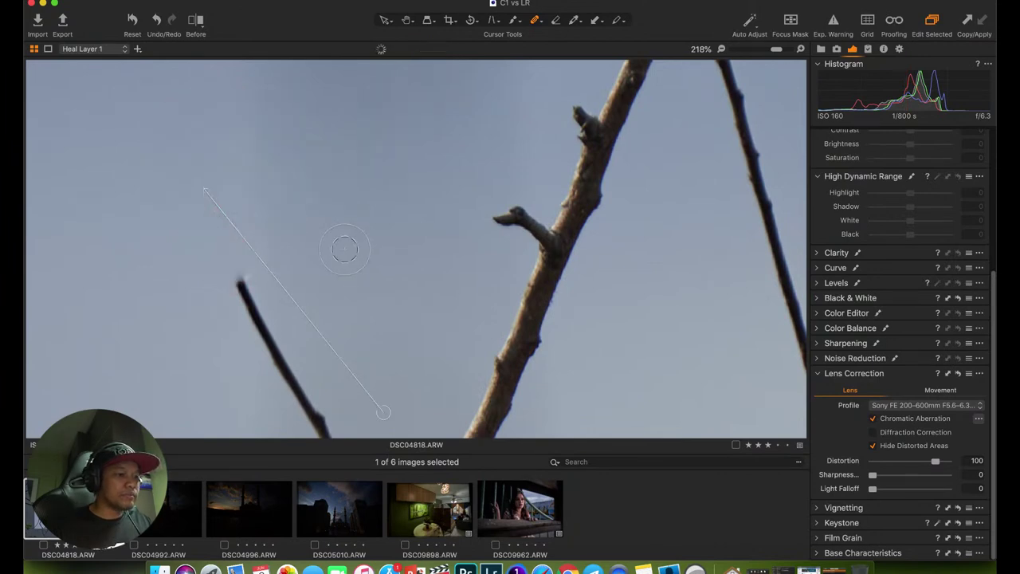
Continue healing the thin twig downward, removing its middle section against the sky.
key(h)
drag(314, 326, 250, 189)
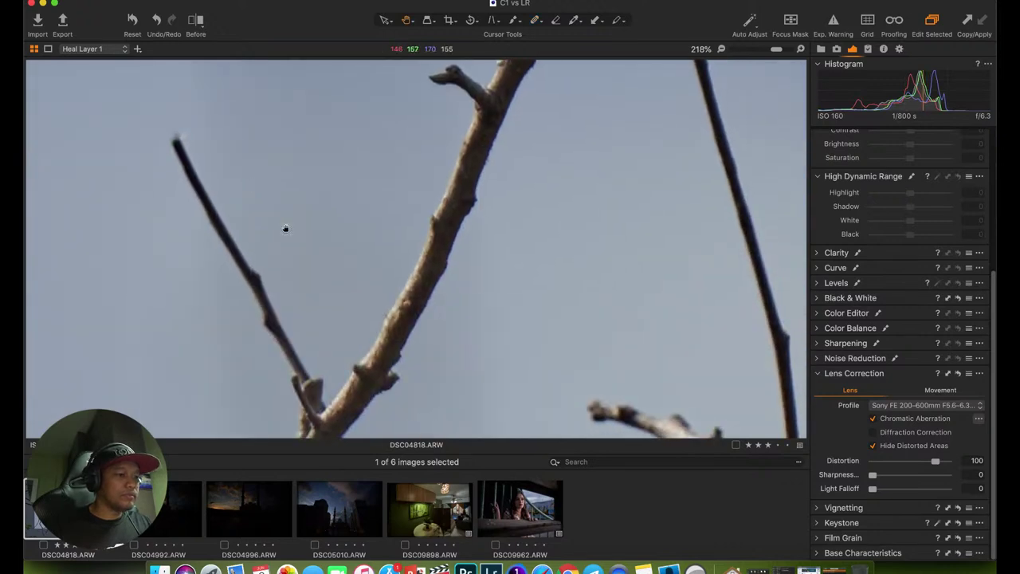
drag(285, 229, 286, 225)
key(q)
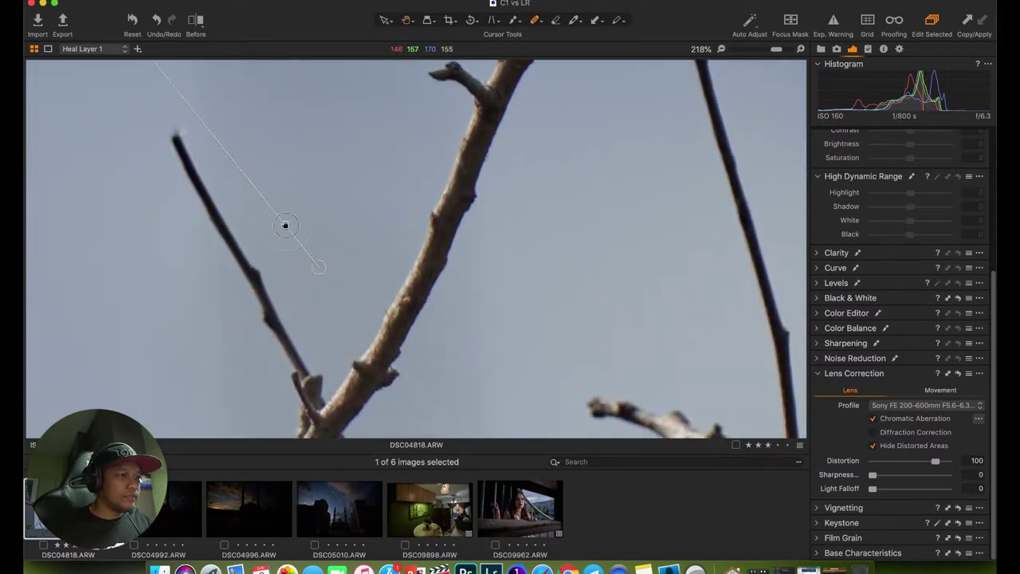
click(177, 143)
drag(177, 145, 279, 326)
mouse_move(224, 230)
mouse_down()
mouse_move(173, 136)
mouse_move(255, 292)
mouse_move(279, 299)
mouse_move(294, 280)
mouse_move(282, 175)
mouse_up()
Heal away the leftover twig end just above where it meets the thick branch.
key(h)
drag(293, 229, 271, 202)
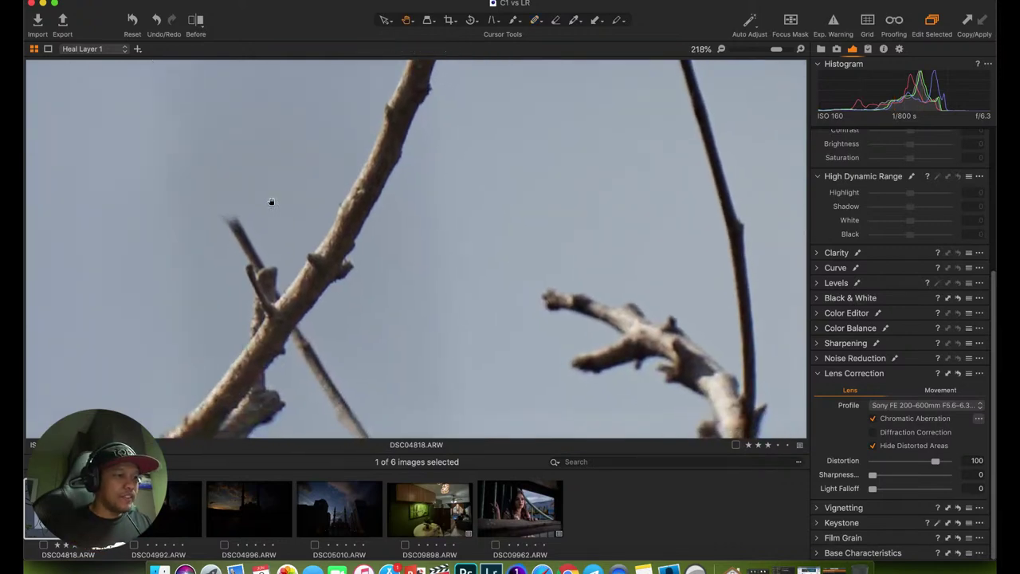
drag(316, 257, 306, 234)
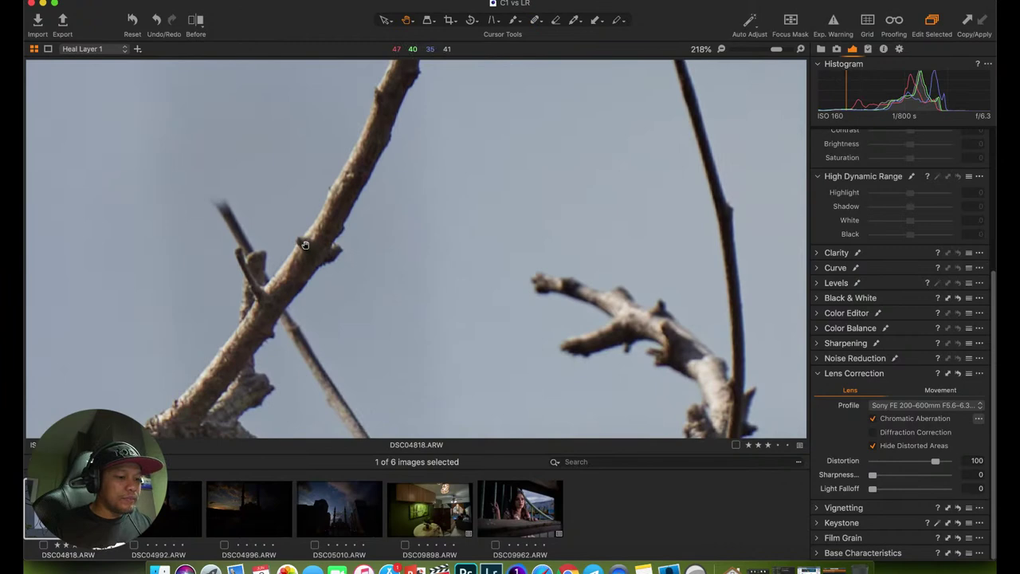
key(q)
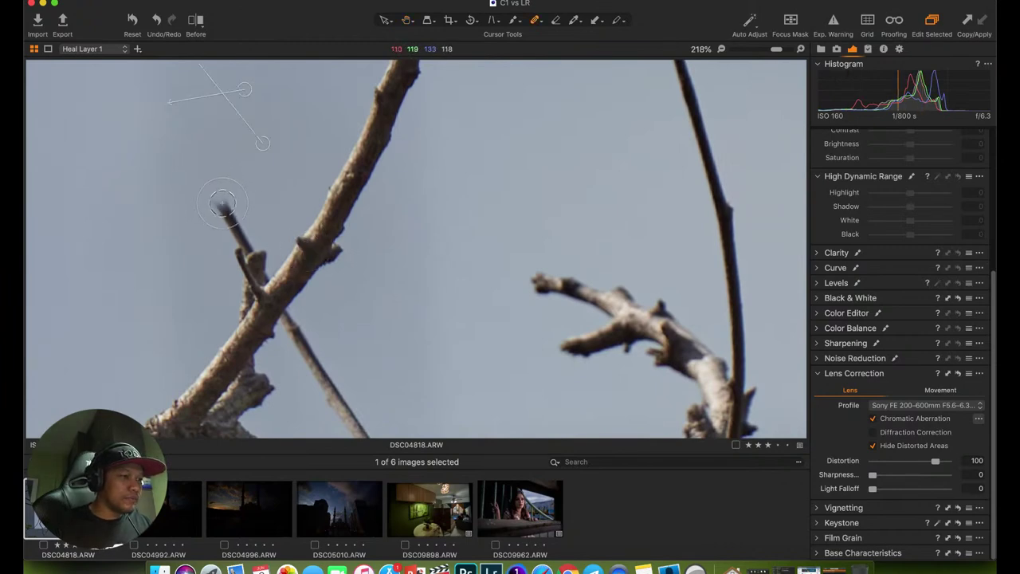
click(225, 209)
mouse_move(225, 209)
mouse_down()
mouse_move(246, 238)
mouse_move(220, 201)
mouse_up()
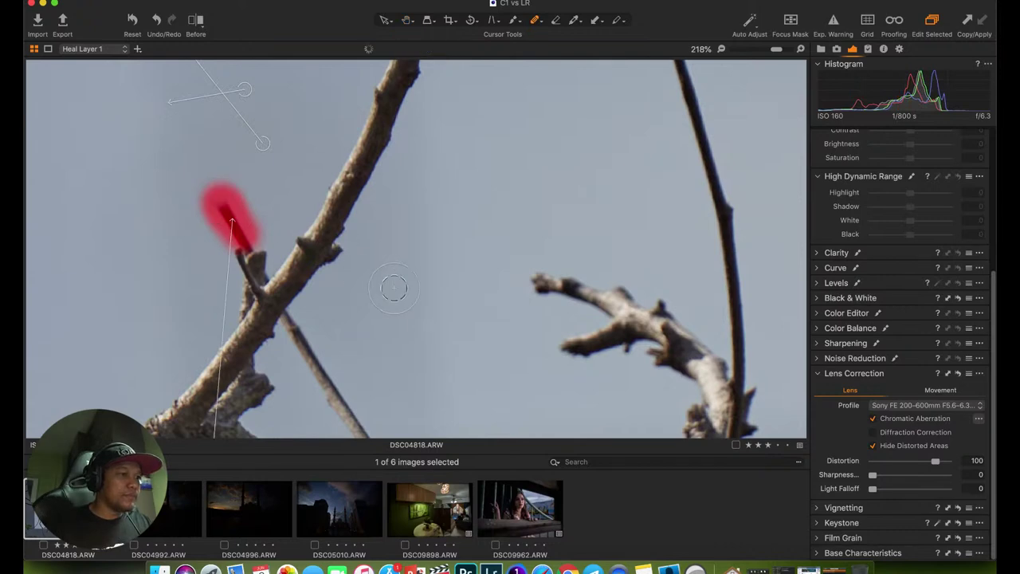
Heal away the twig section running from beneath the thick branch down to the lower curved branch.
key(h)
drag(358, 335, 291, 242)
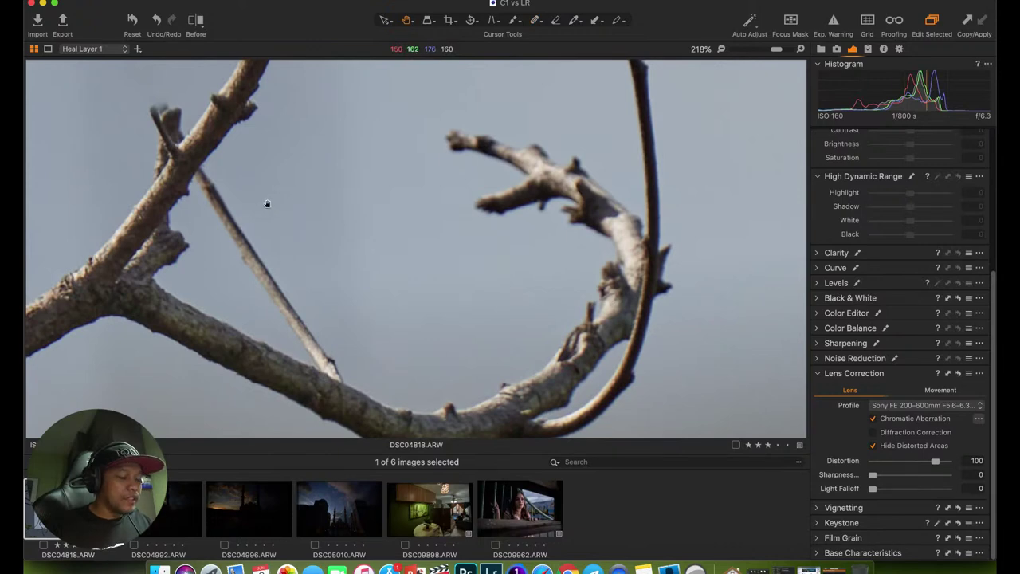
key(q)
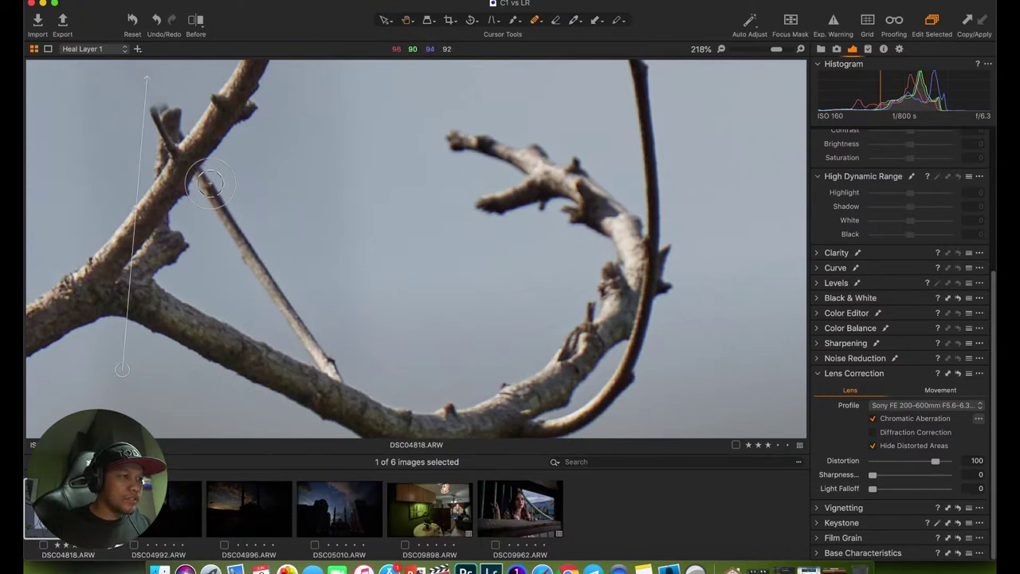
drag(209, 183, 321, 352)
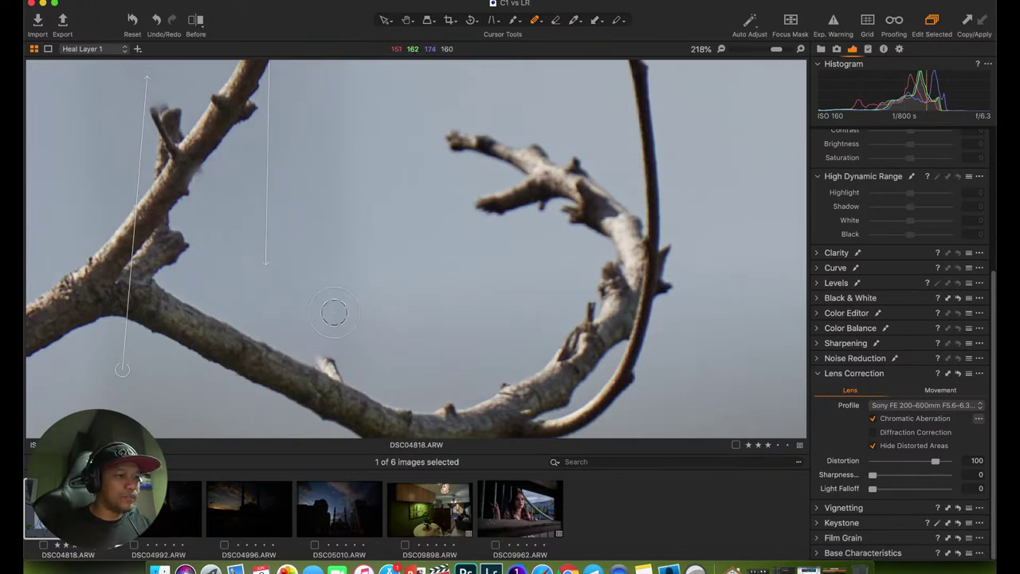
Resize the Heal Brush at 400% view and heal away the small twig stub sticking up from the lower curved branch.
scroll(346, 336, up, 5)
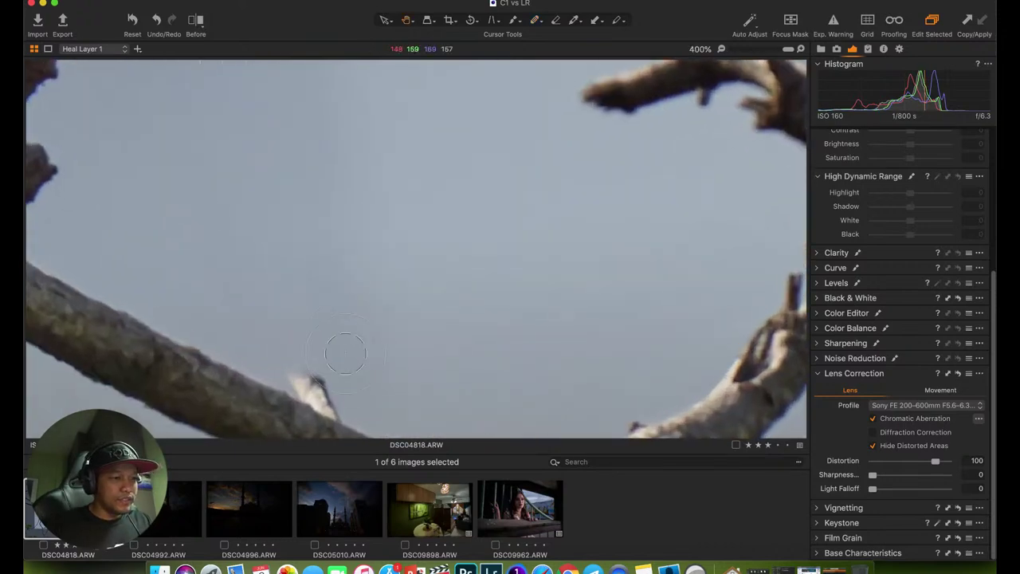
drag(341, 354, 337, 265)
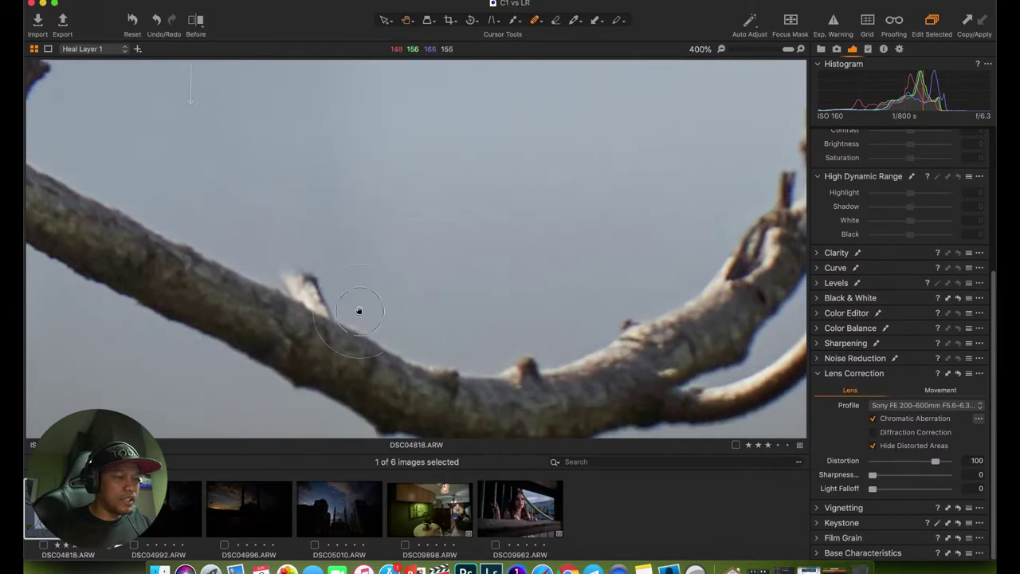
key(q)
right_click(380, 268)
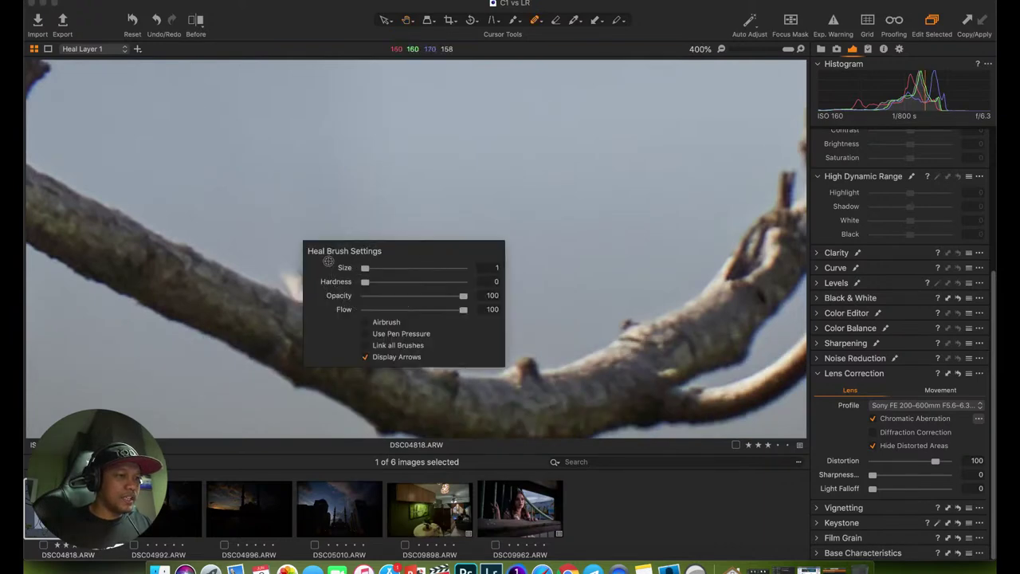
right_click(338, 267)
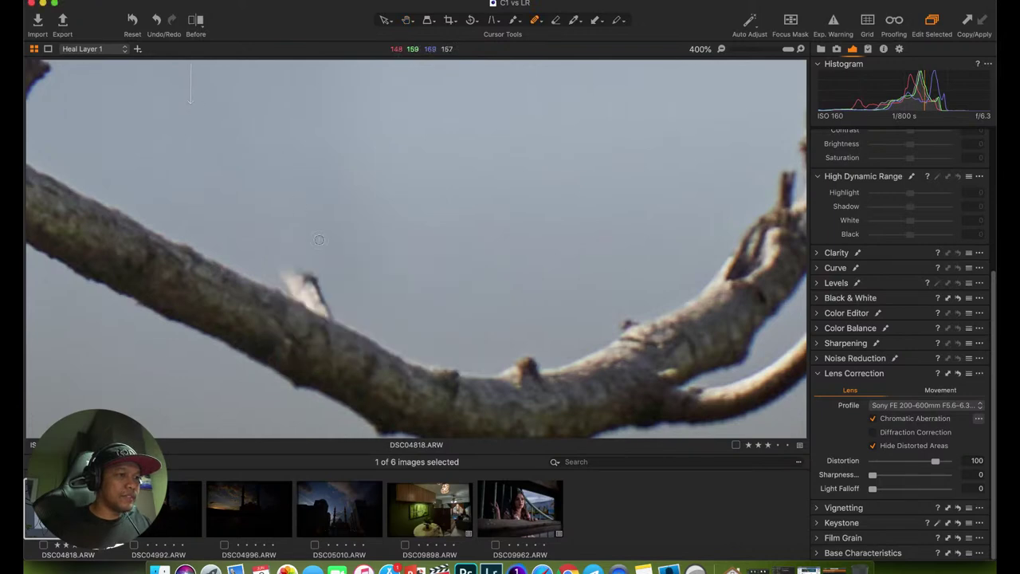
right_click(335, 267)
drag(336, 267, 329, 267)
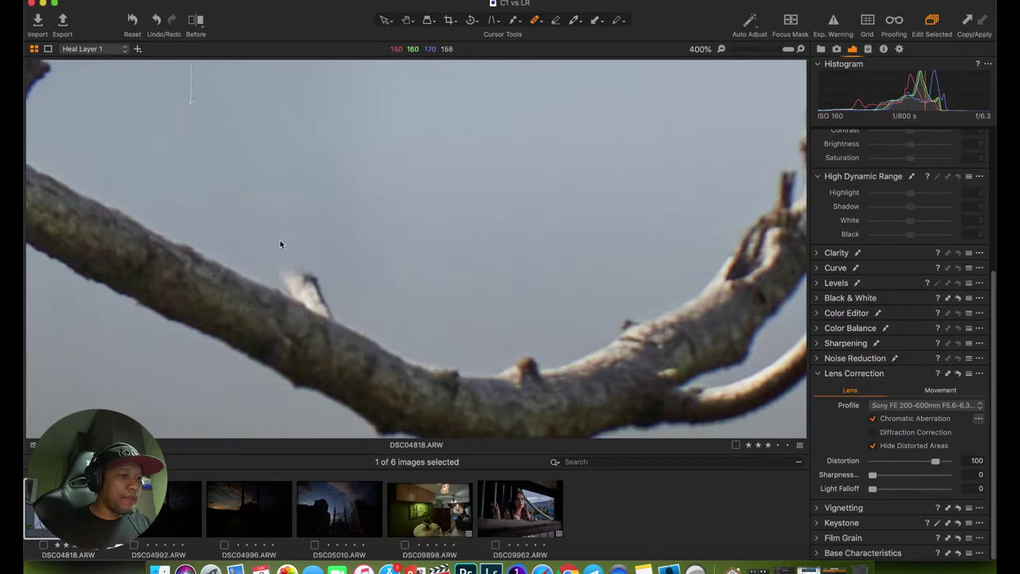
right_click(324, 279)
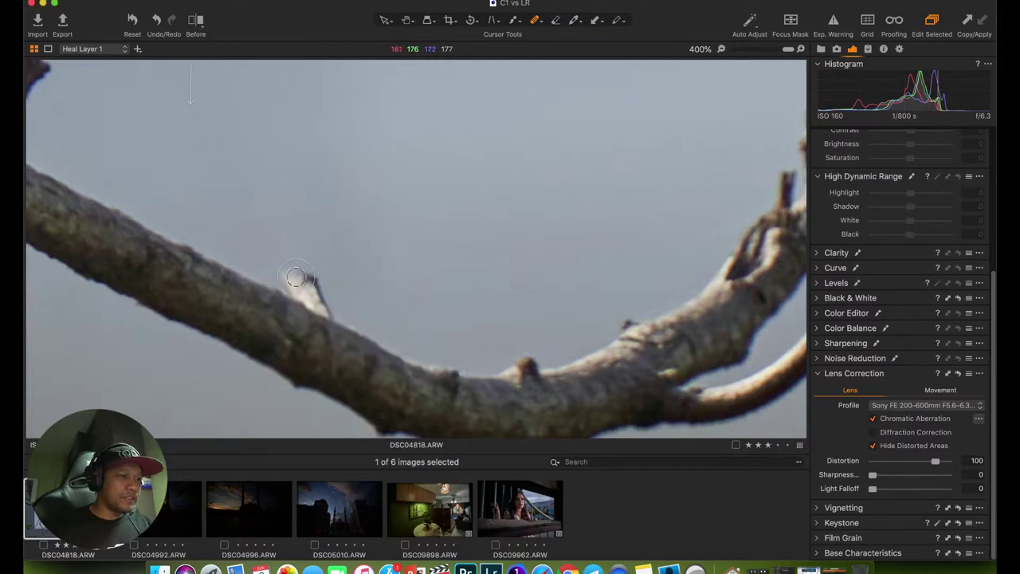
mouse_move(295, 276)
mouse_down()
mouse_move(333, 302)
mouse_move(298, 286)
mouse_move(323, 300)
mouse_move(294, 273)
mouse_up()
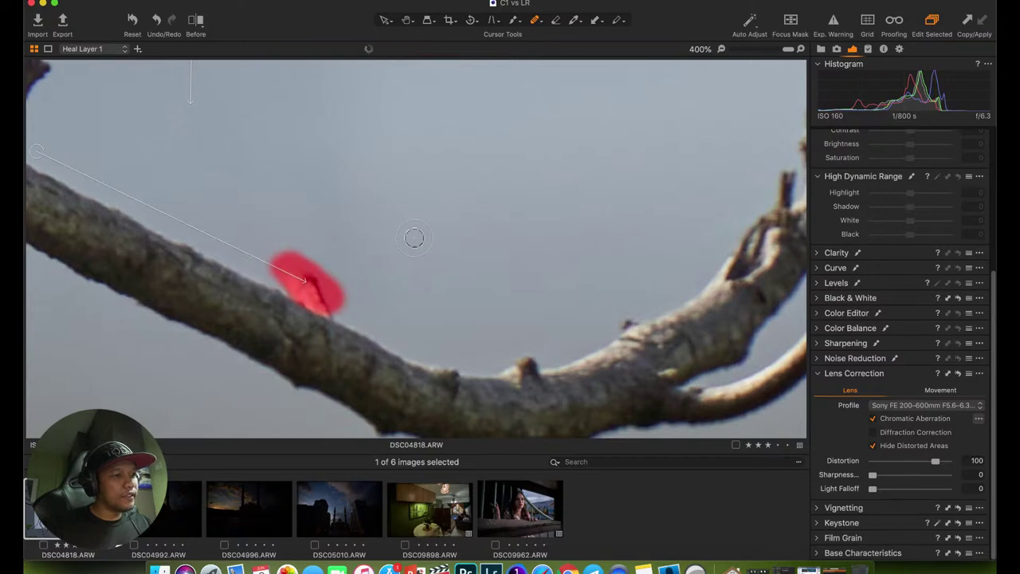
mouse_move(269, 267)
mouse_down()
mouse_move(277, 271)
mouse_move(296, 283)
mouse_move(271, 269)
mouse_up()
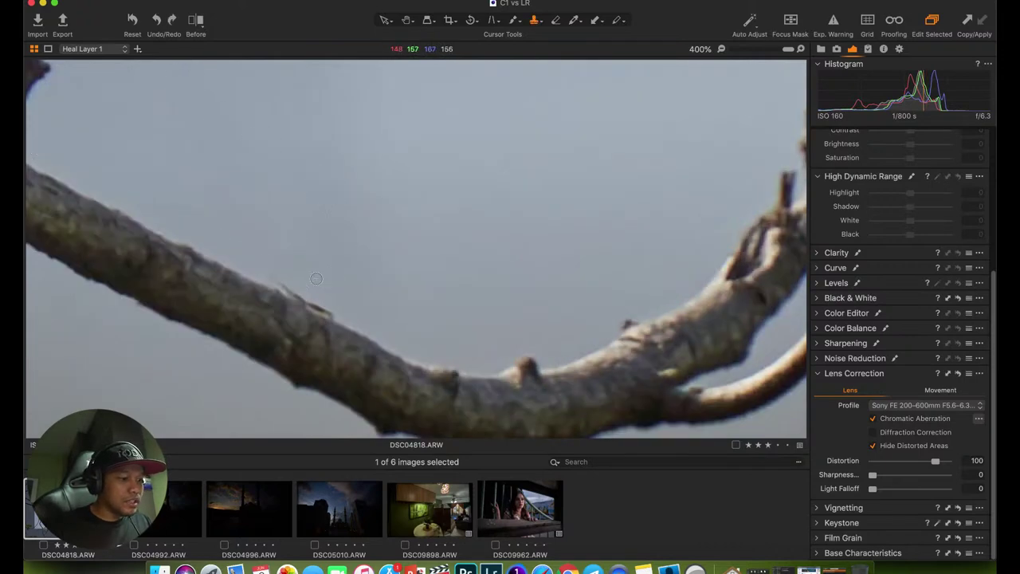
Try cloning nearby sky over the healed spot's rough edge on the lower branch, and undo the stroke.
key(q)
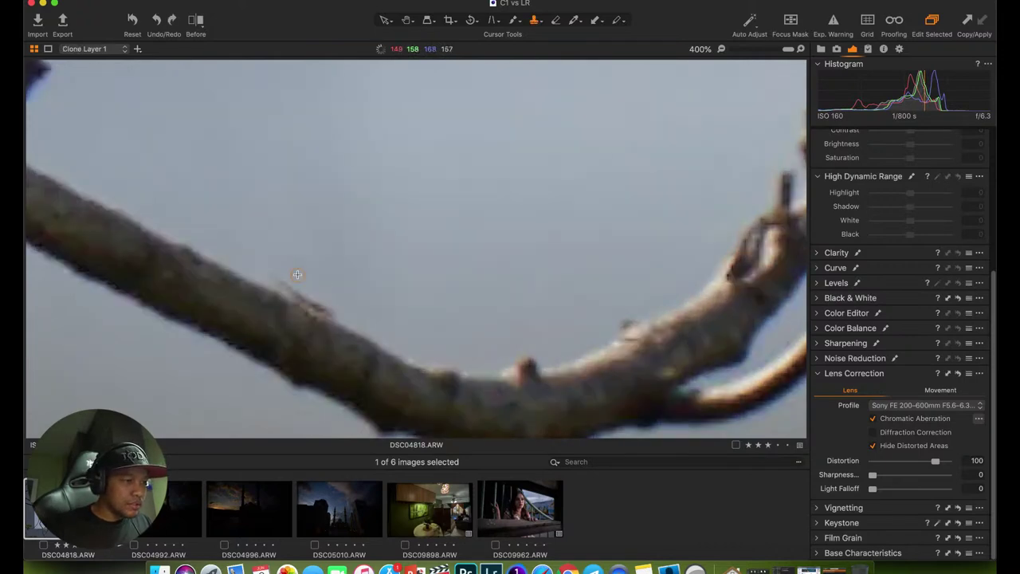
click(275, 276)
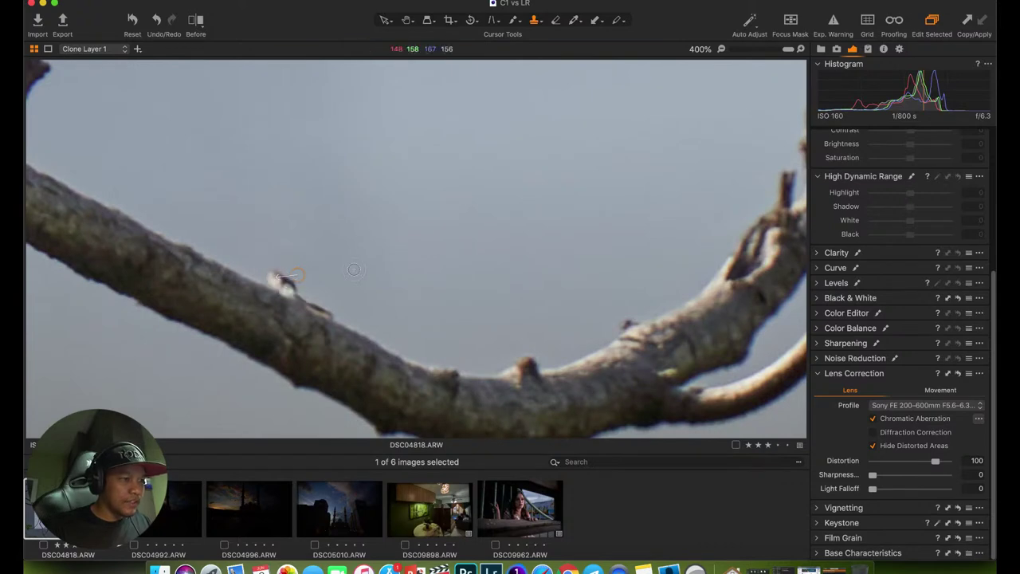
key(super+z)
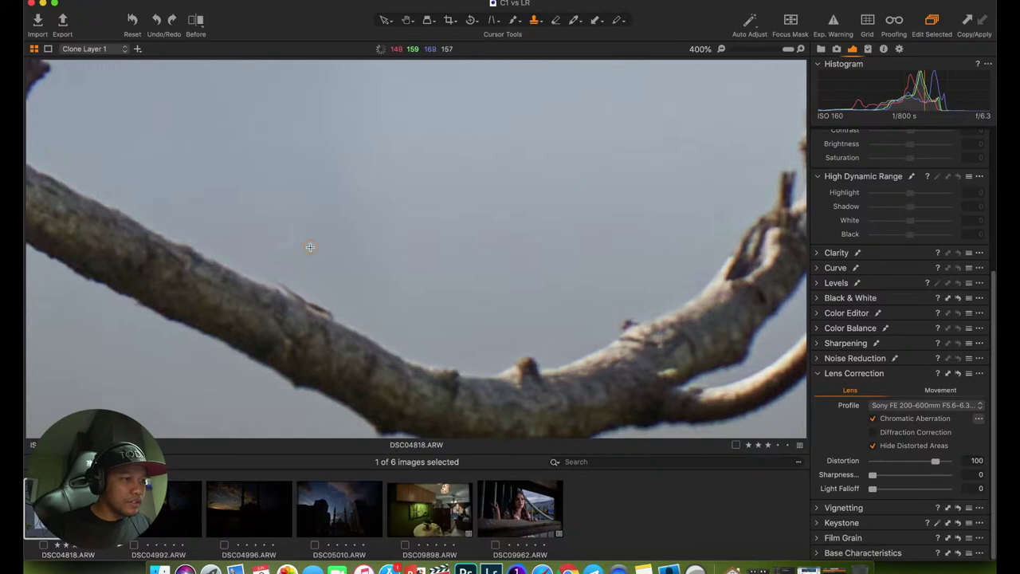
Clone clean sky along the lower branch's upper edge to tidy the stub remains, and fit the whole photo in view.
drag(280, 277, 285, 284)
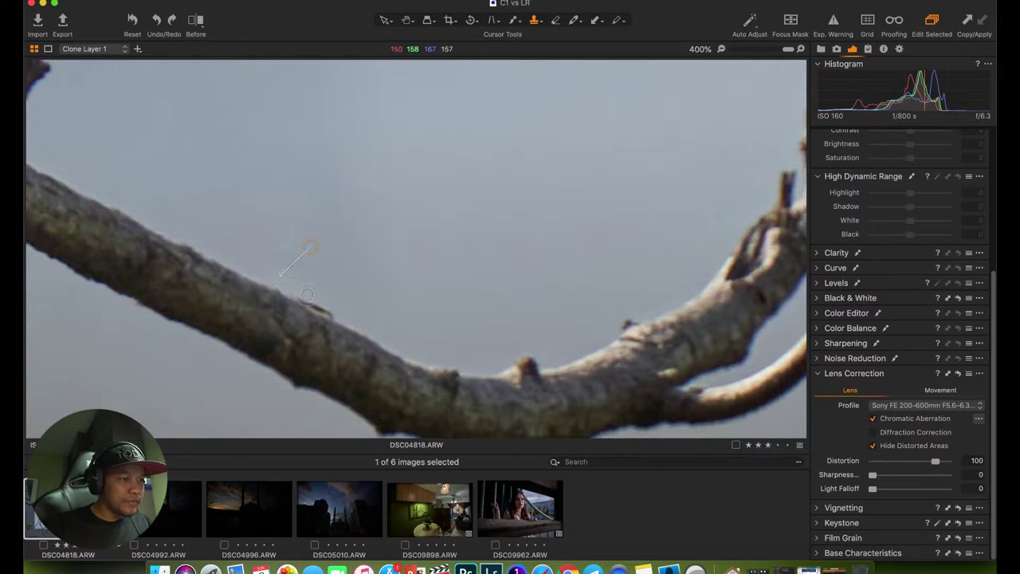
drag(307, 294, 381, 256)
key(super+0)
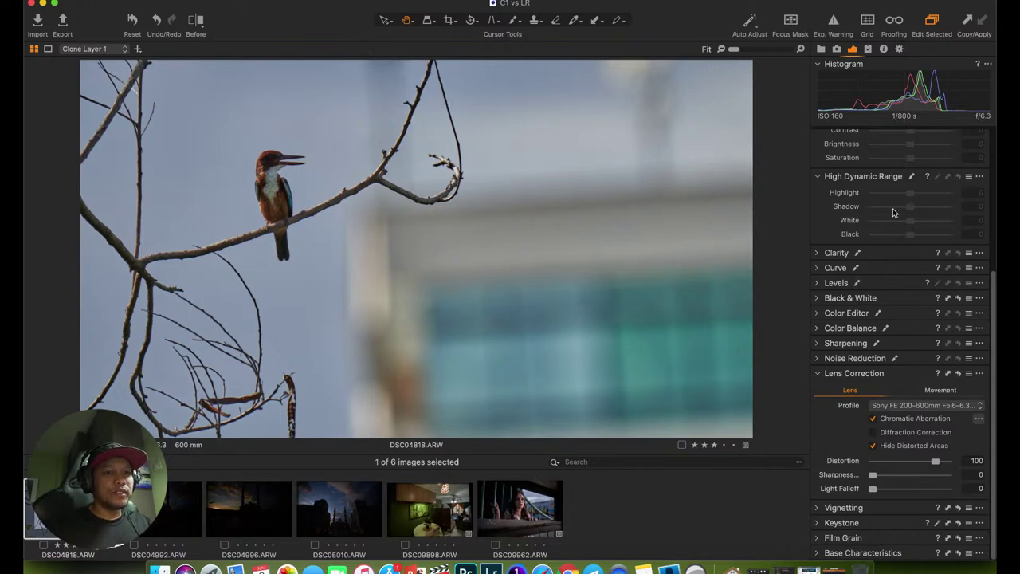
Compare the photo with Heal Layer 1 off and on, leaving it on, and examine the twigs near the bird at 100%.
scroll(893, 212, up, 5)
scroll(893, 211, down, 1)
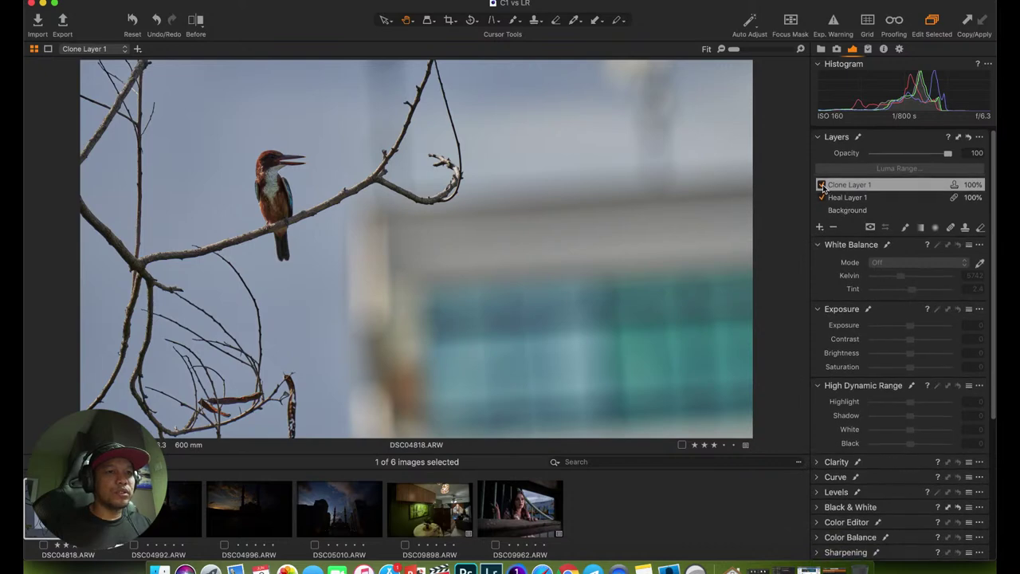
click(822, 197)
click(821, 197)
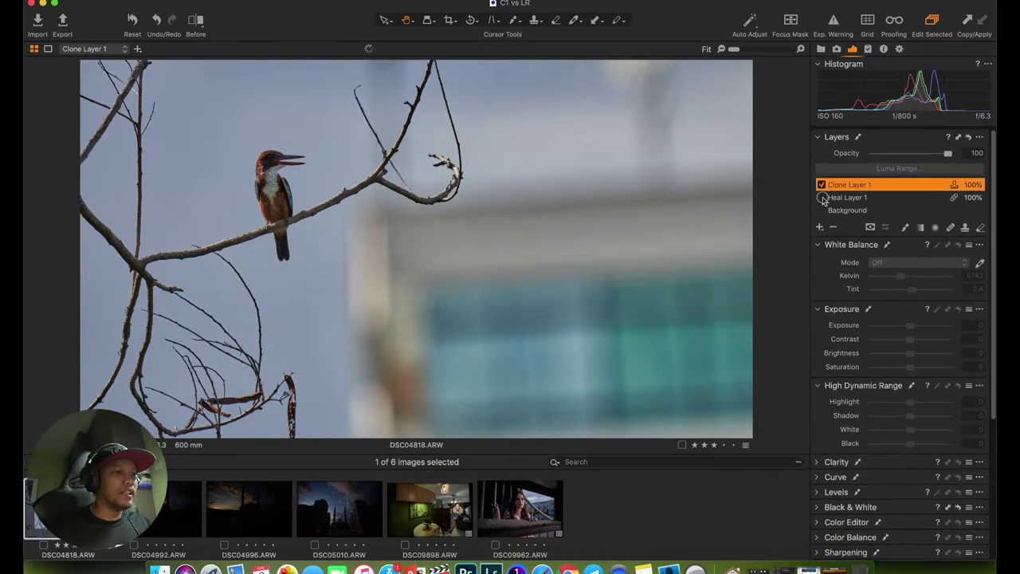
click(822, 198)
click(822, 198)
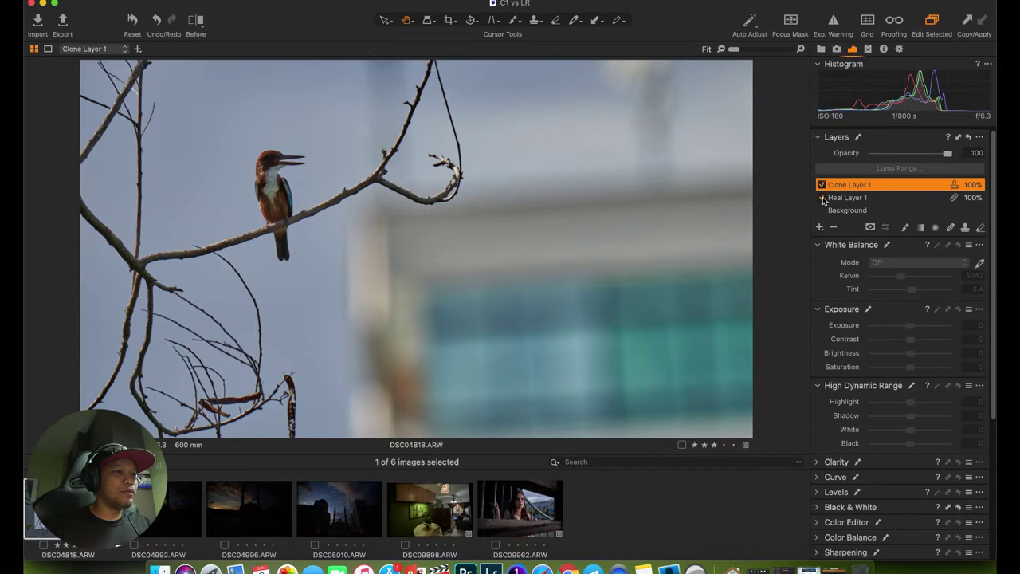
click(822, 199)
click(823, 199)
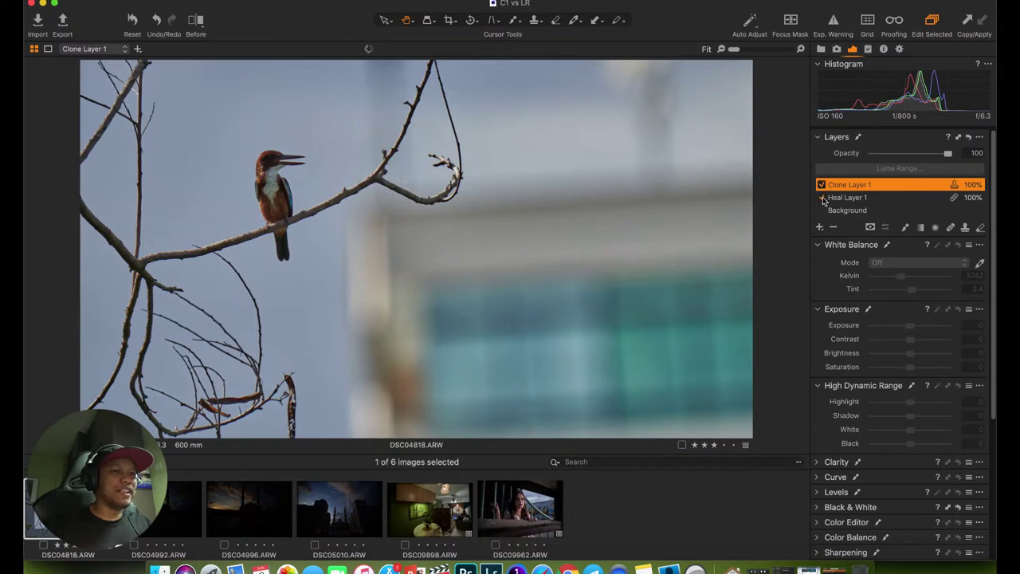
click(823, 198)
click(823, 199)
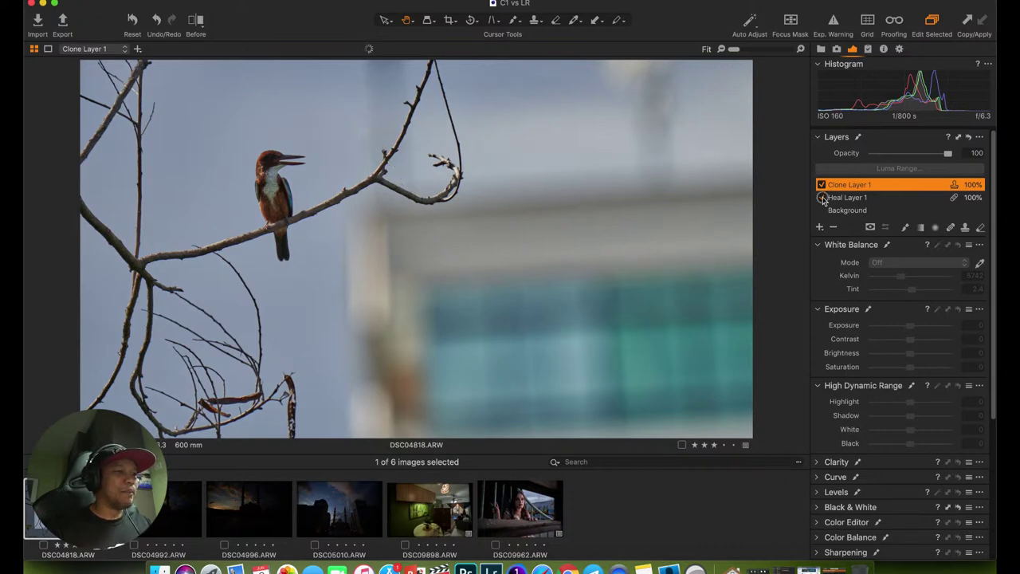
click(823, 198)
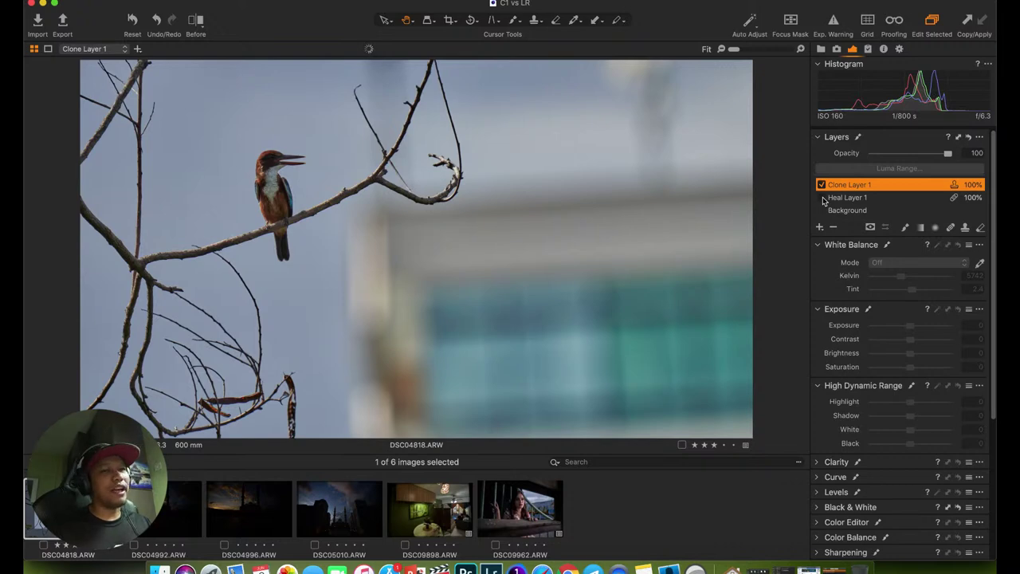
click(822, 199)
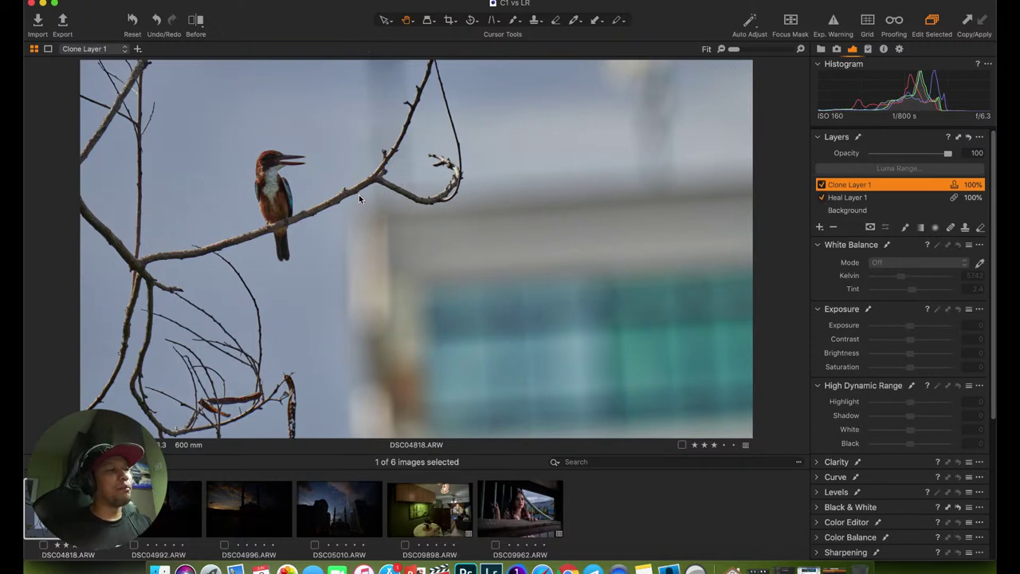
double_click(169, 159)
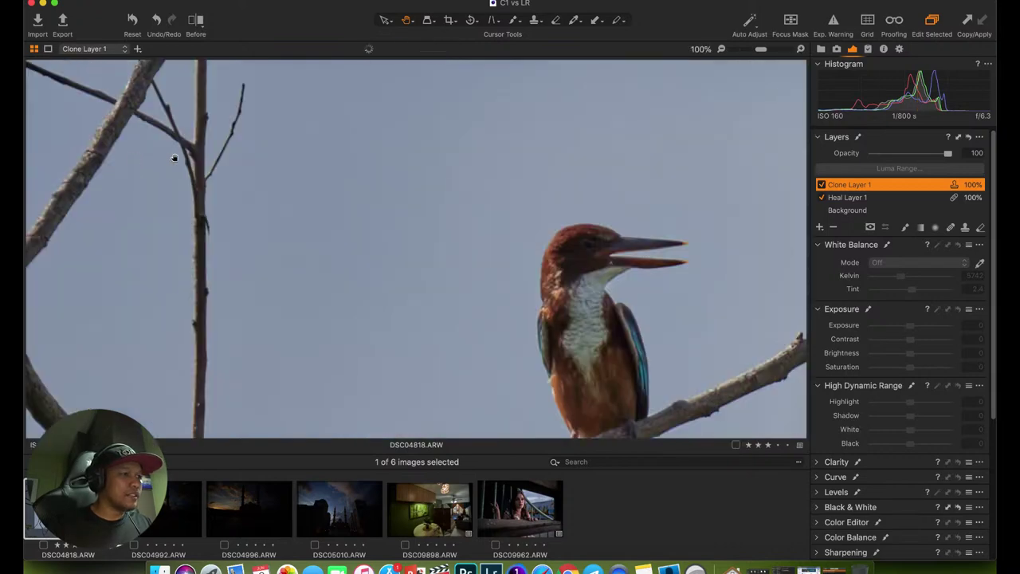
scroll(217, 179, down, 5)
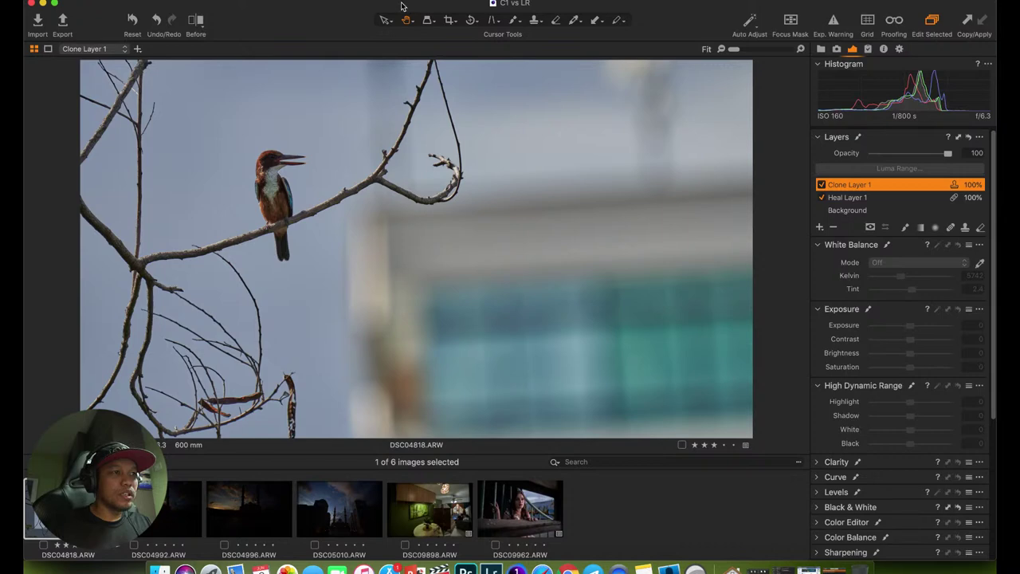
Rotate the photo freehand slightly clockwise to adjust the tilt of the branch.
click(476, 22)
click(523, 39)
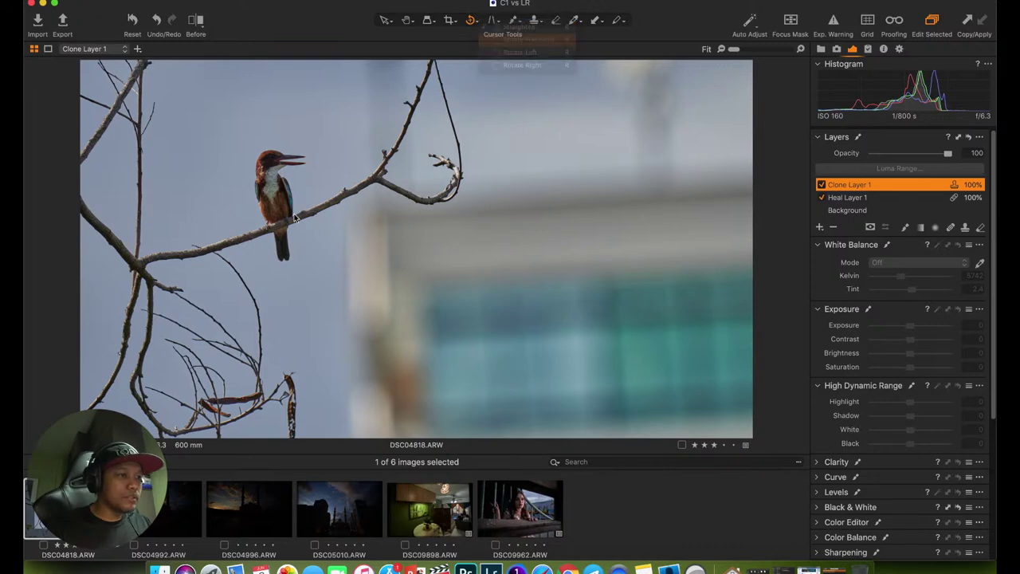
drag(210, 255, 221, 243)
key(h)
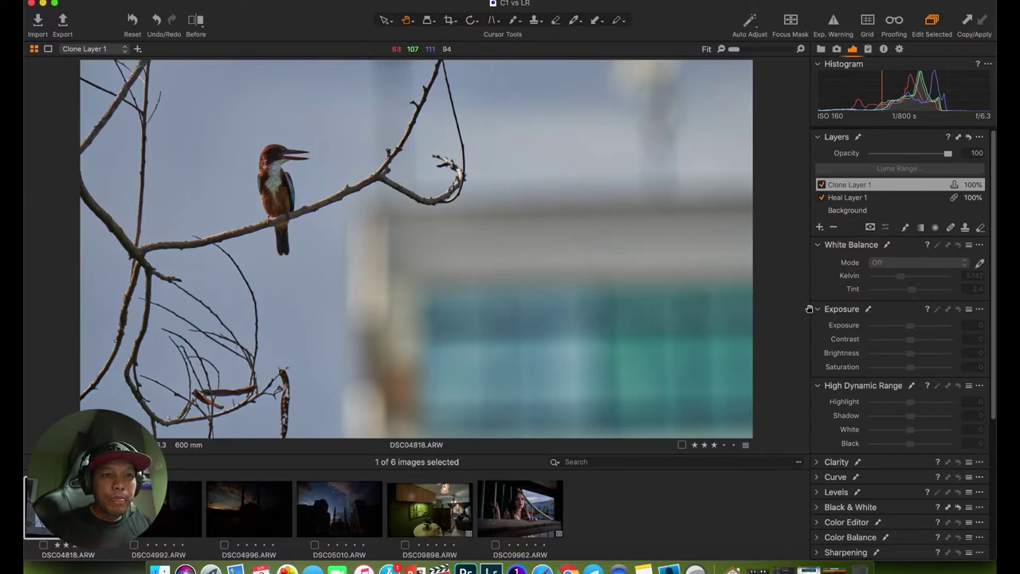
On the Background layer, set Contrast to 8, White to 14 and Black to -15.
click(850, 210)
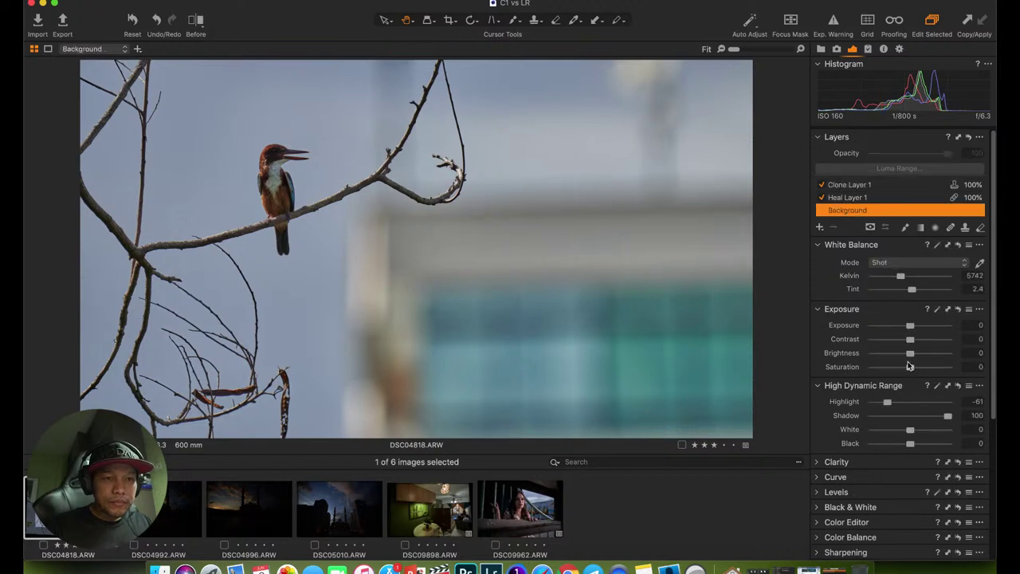
drag(910, 340, 916, 342)
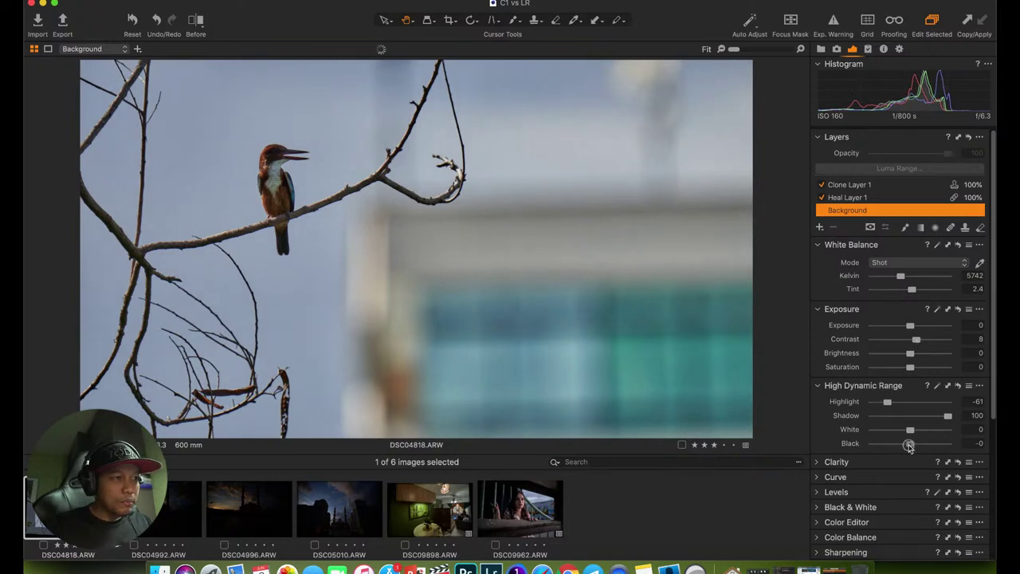
drag(910, 444, 915, 433)
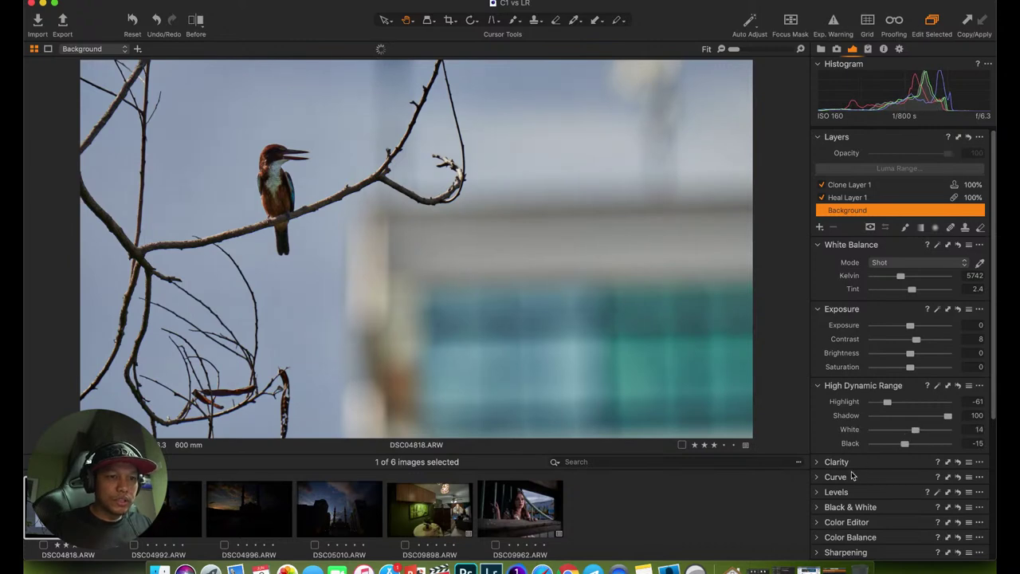
click(817, 462)
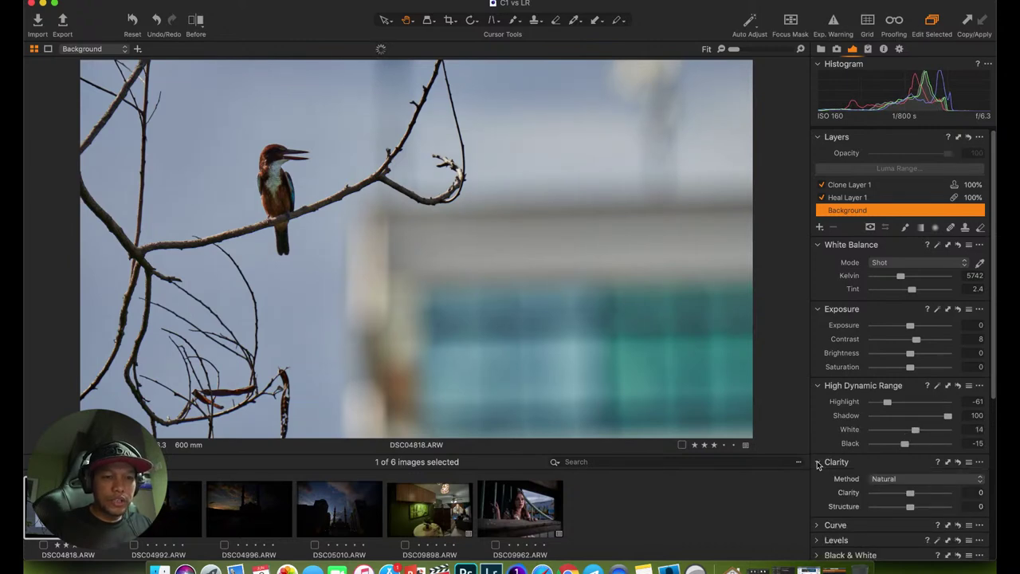
click(817, 463)
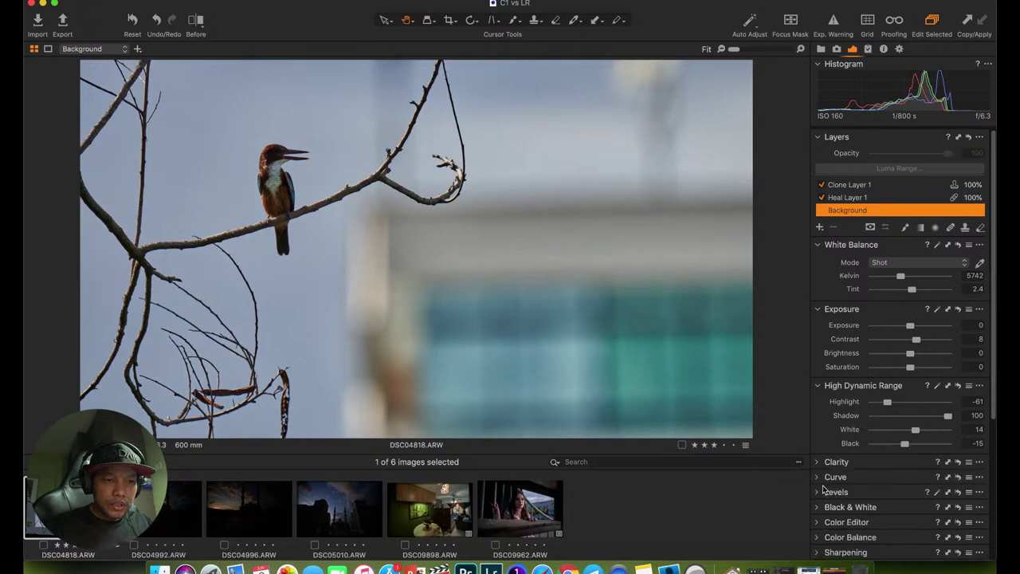
scroll(825, 490, down, 3)
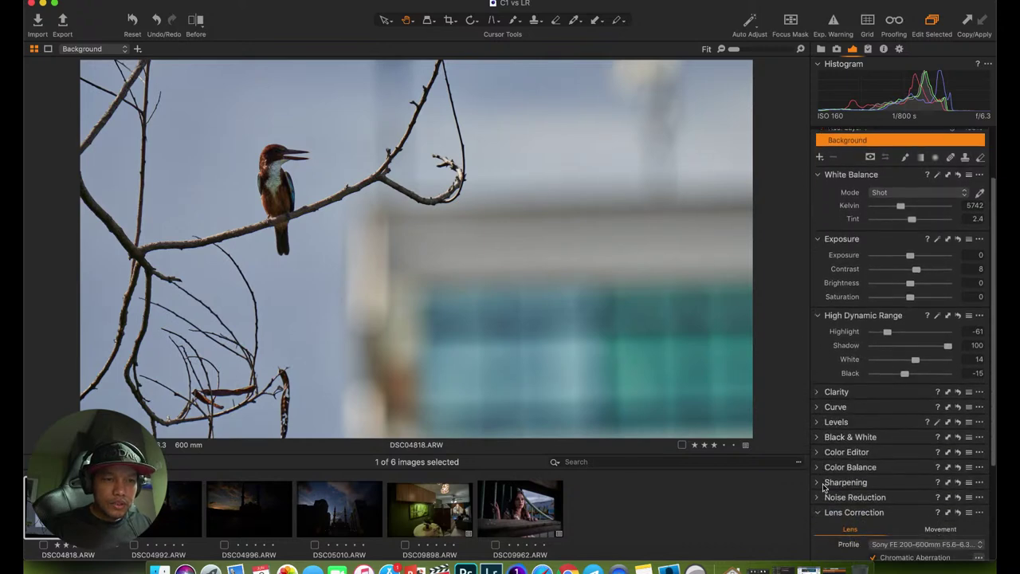
scroll(823, 487, down, 2)
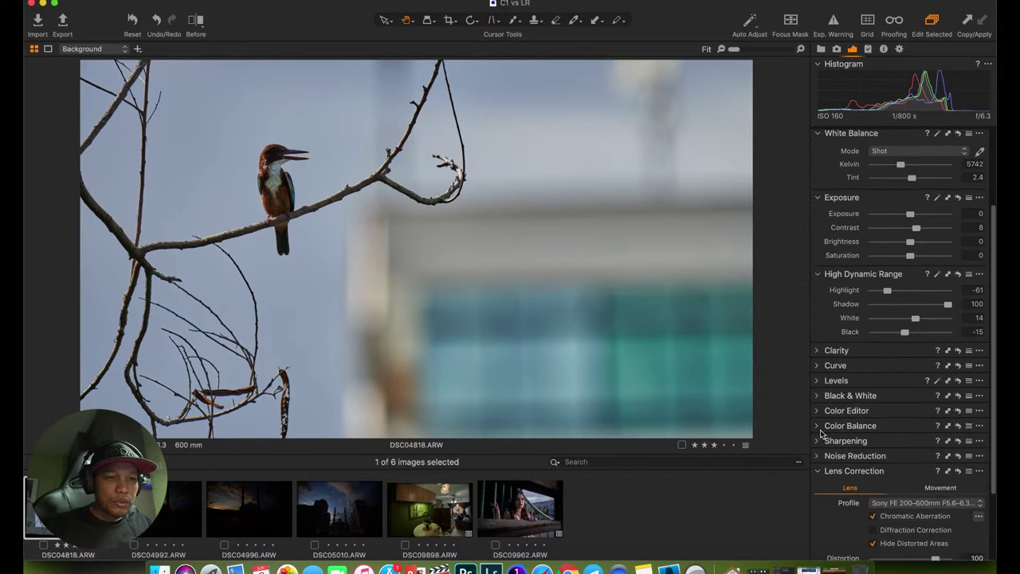
click(817, 427)
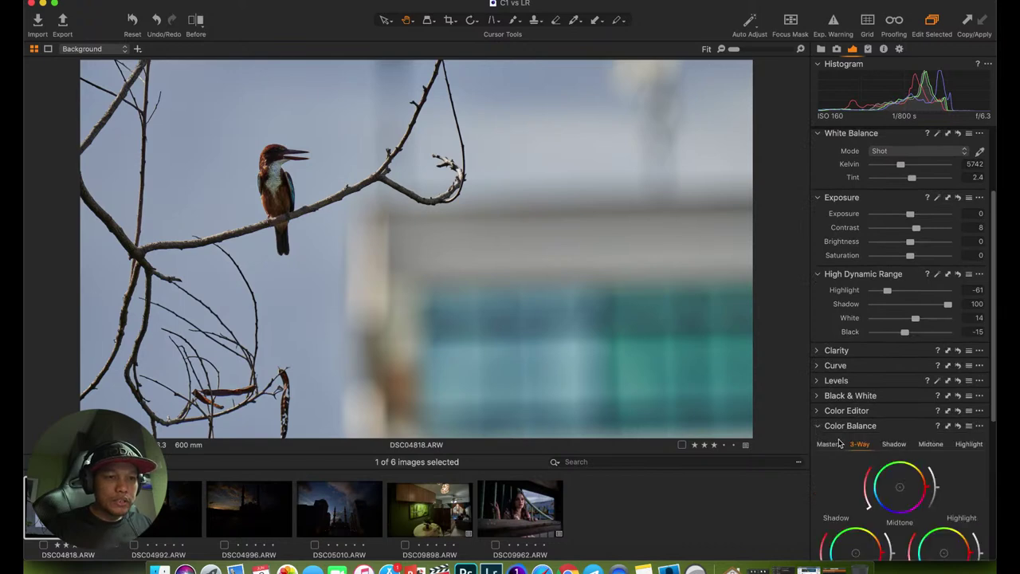
click(817, 426)
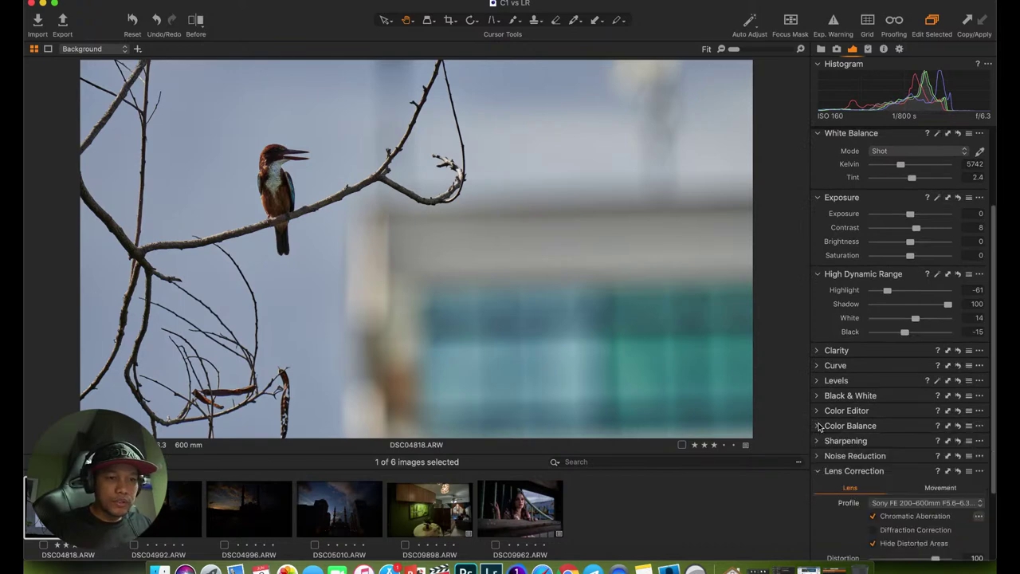
Pick the kingfisher's blue wing colour in the advanced Color Editor and set its saturation to 13.6 and lightness to 10.4.
double_click(269, 164)
drag(423, 314, 378, 275)
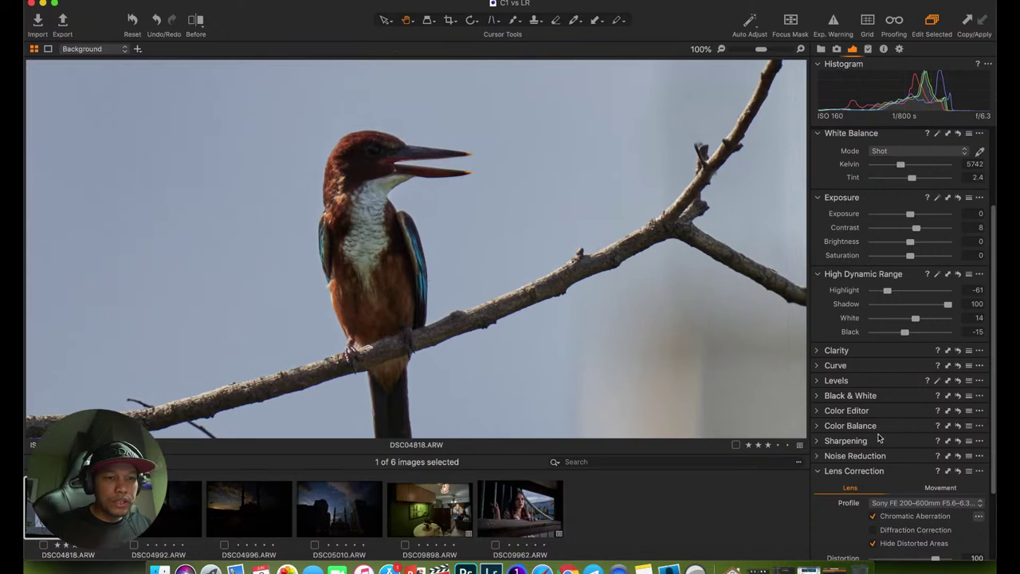
scroll(885, 435, down, 1)
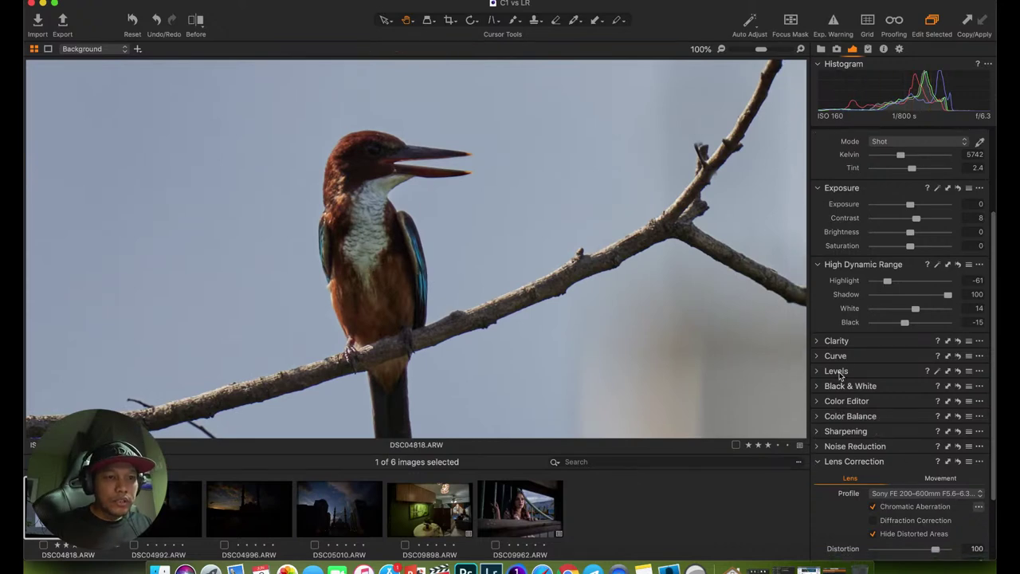
click(817, 401)
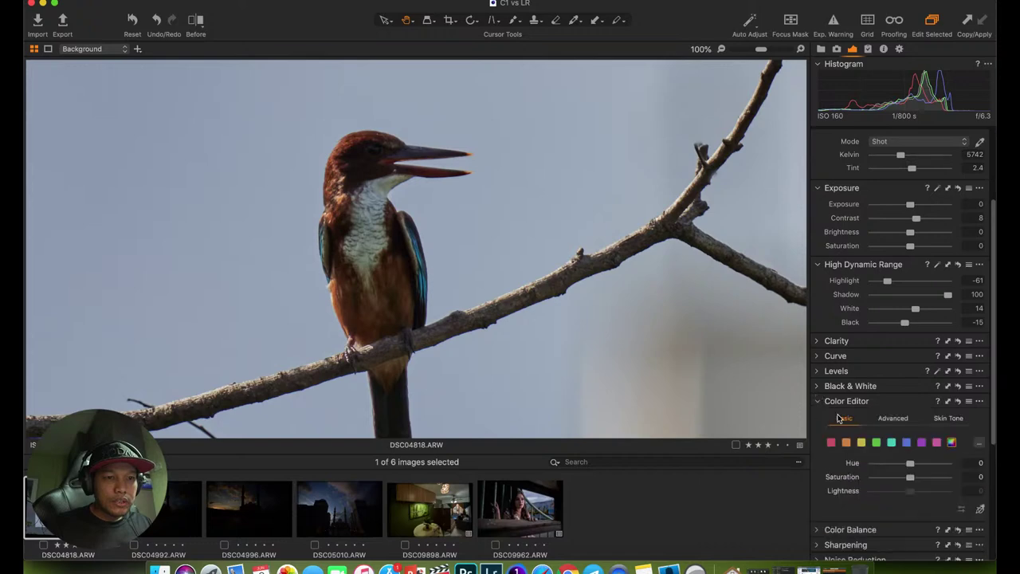
click(893, 418)
scroll(917, 414, down, 5)
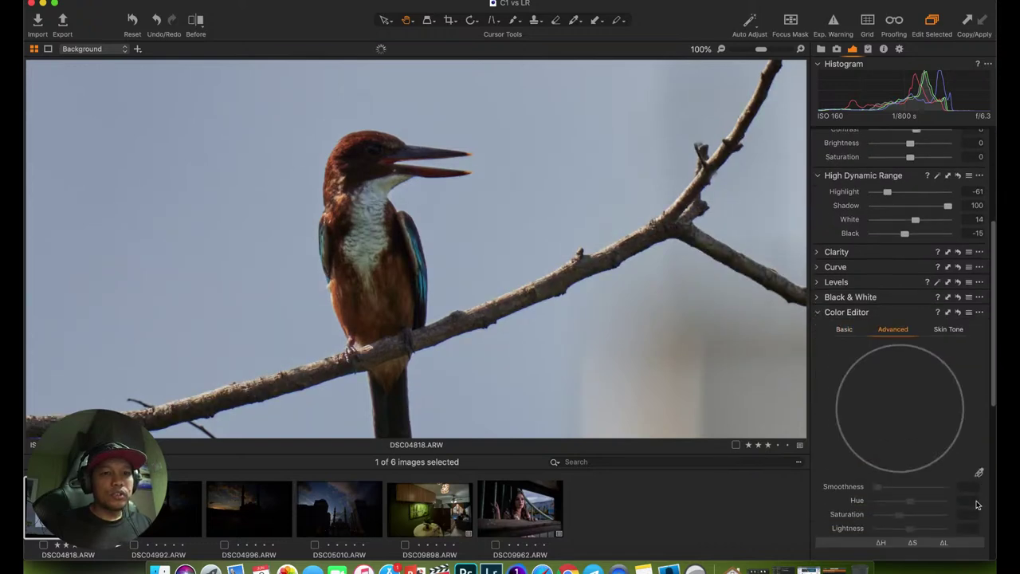
click(429, 279)
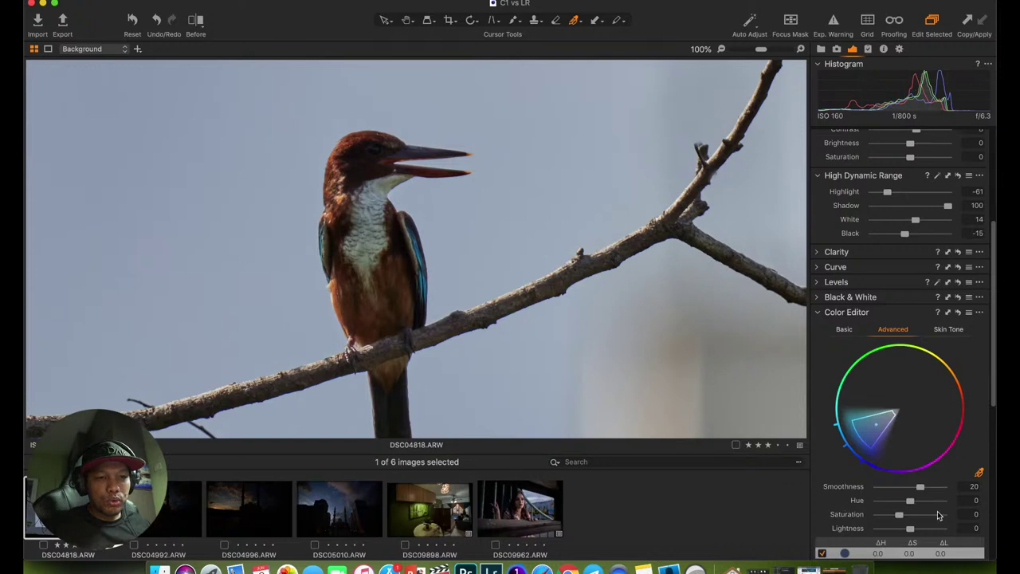
scroll(915, 456, down, 3)
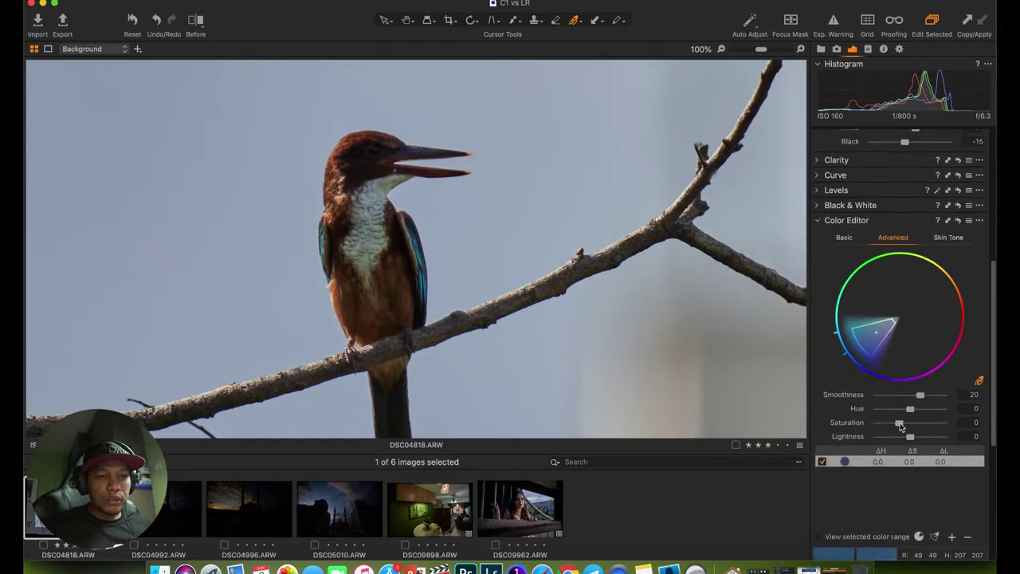
drag(900, 424, 902, 424)
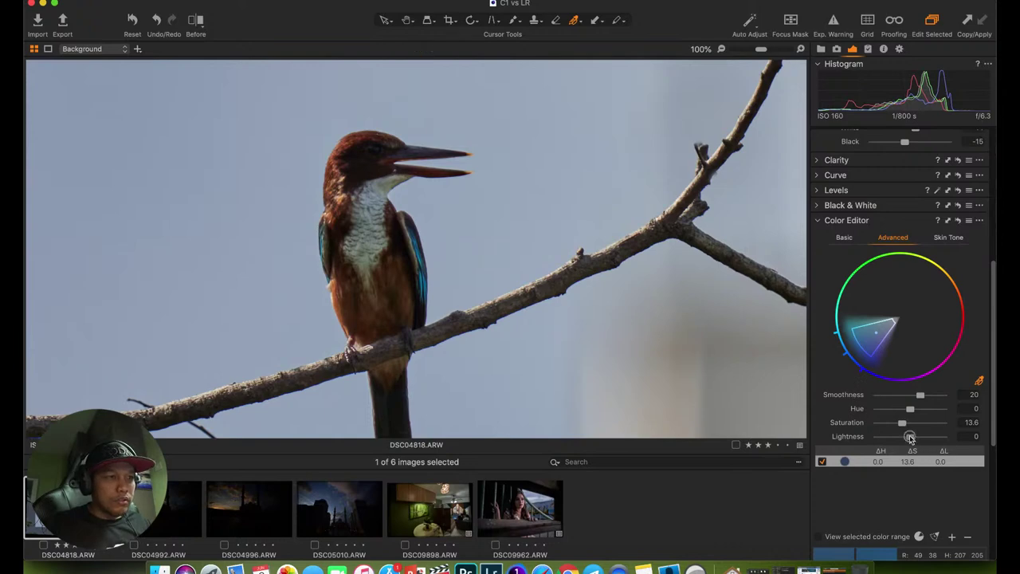
drag(910, 437, 914, 437)
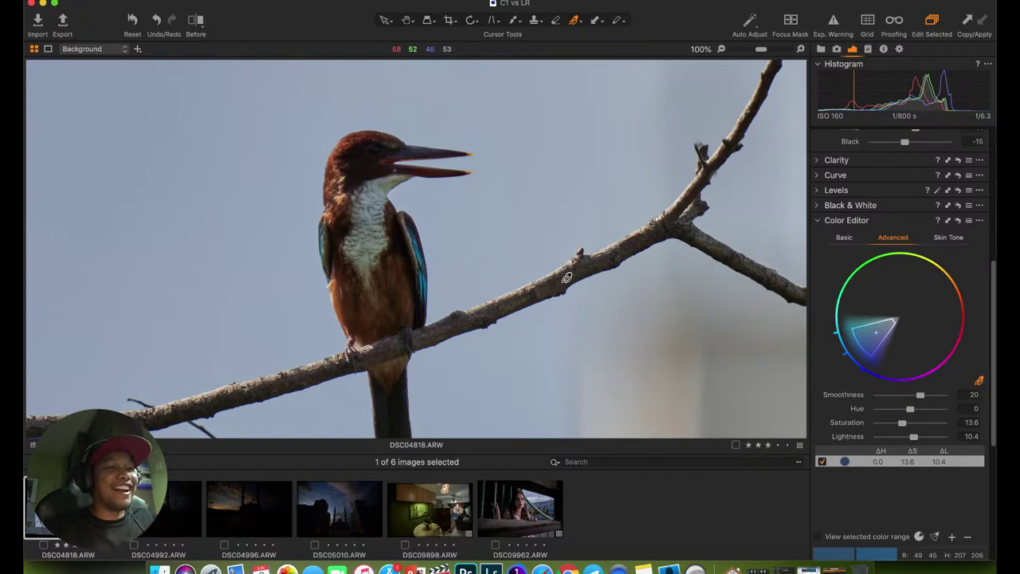
Look through the neighbouring photos as far as DSC09898.ARW and return to the bird photo DSC04818.ARW.
key(b)
right_click(439, 252)
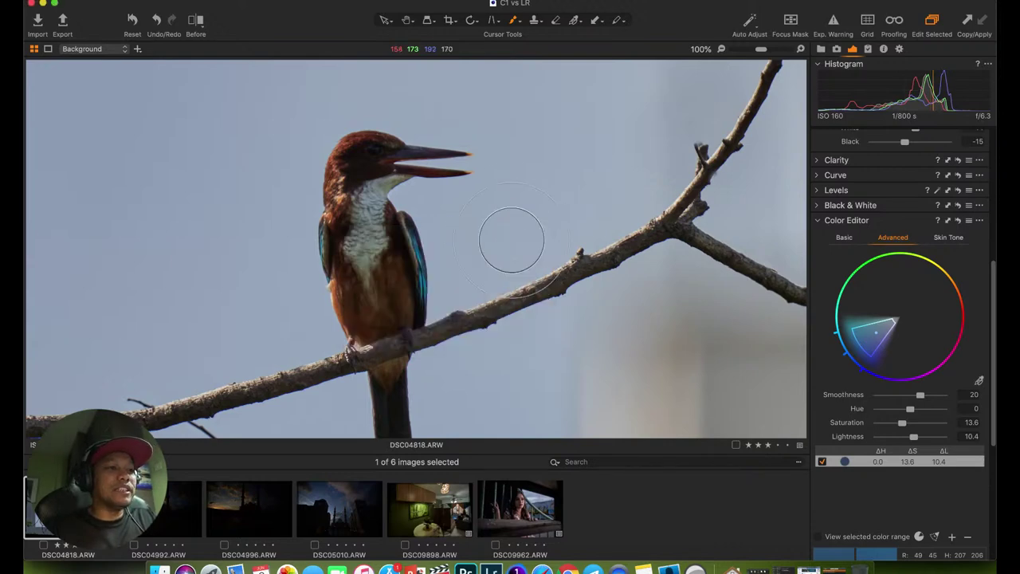
key(Right)
key(Right)
key(Right)
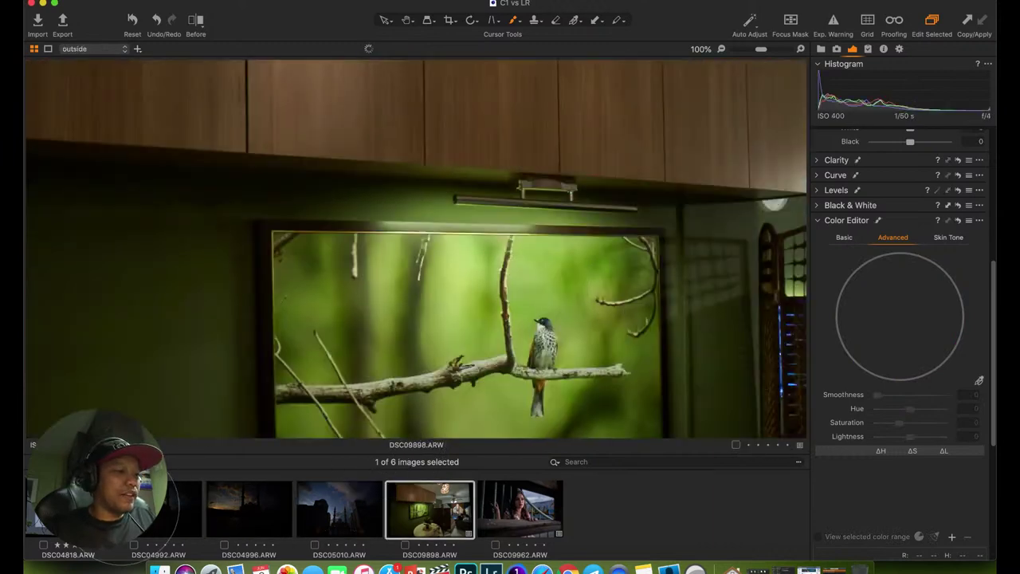
key(Left)
key(Left)
key(Left)
key(Left)
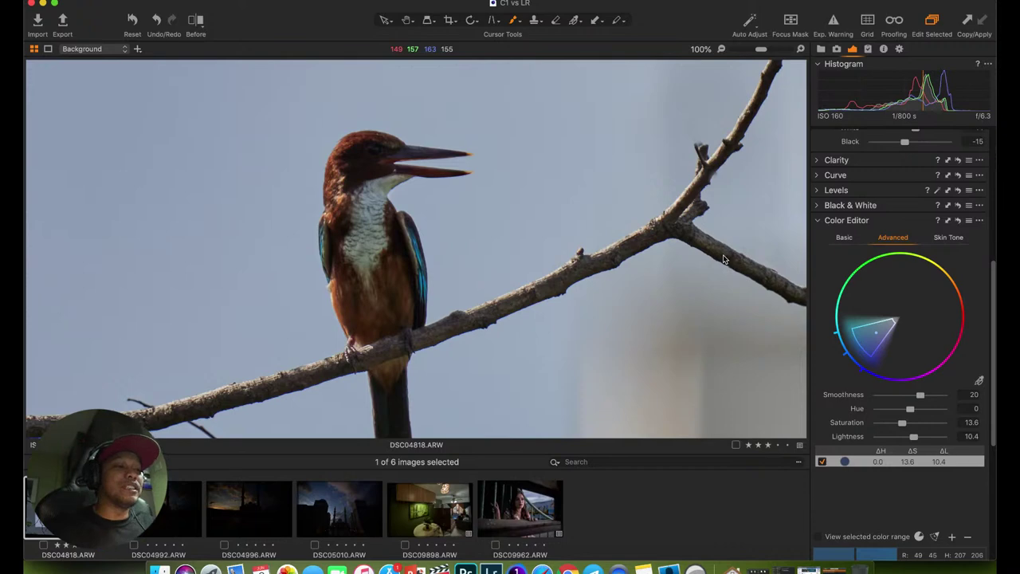
right_click(390, 196)
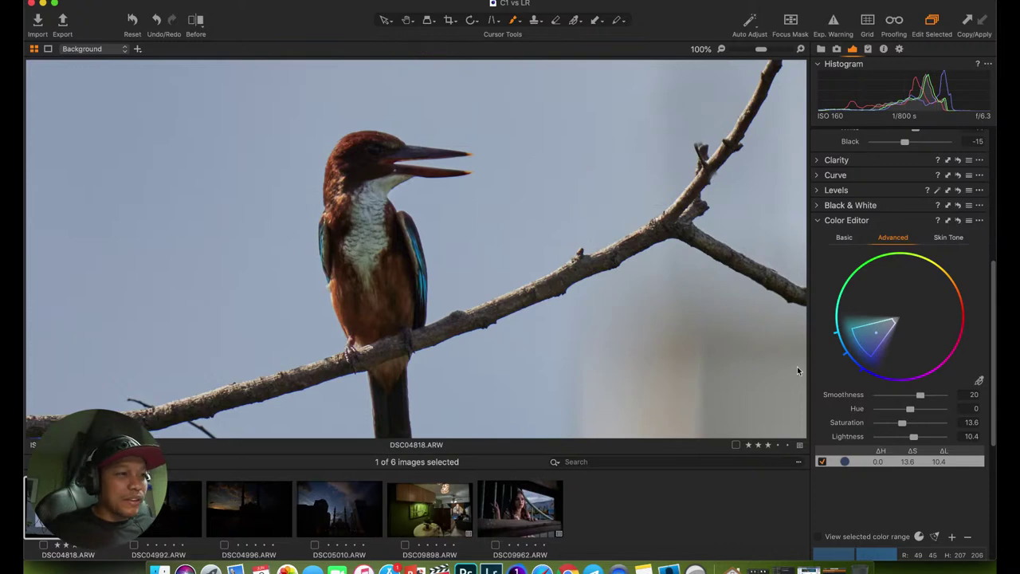
Pick the bird's reddish-brown plumage as a second colour and set its smoothness to 30, saturation to 11.5 and lightness to 16.1.
drag(433, 311, 417, 292)
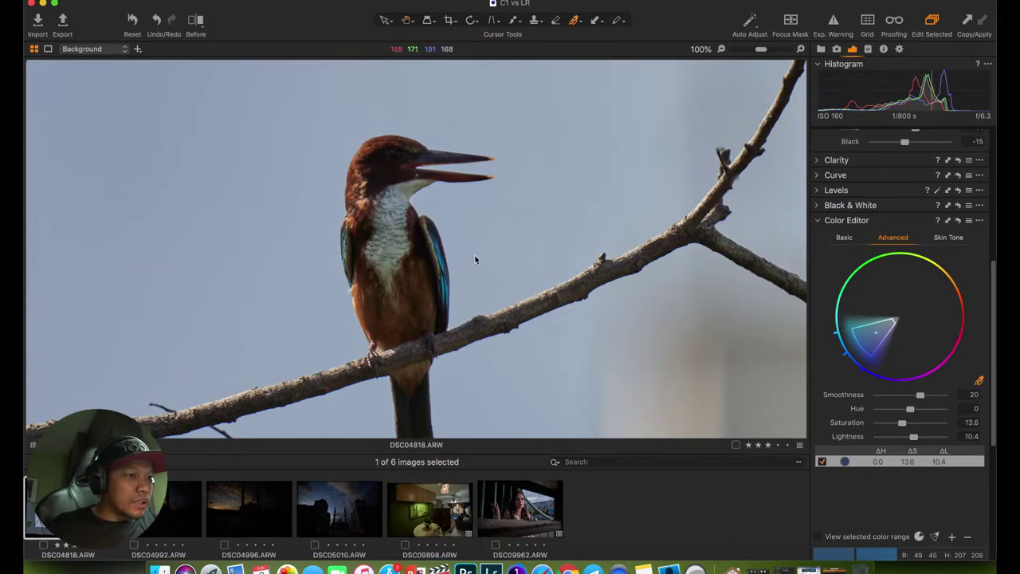
click(425, 278)
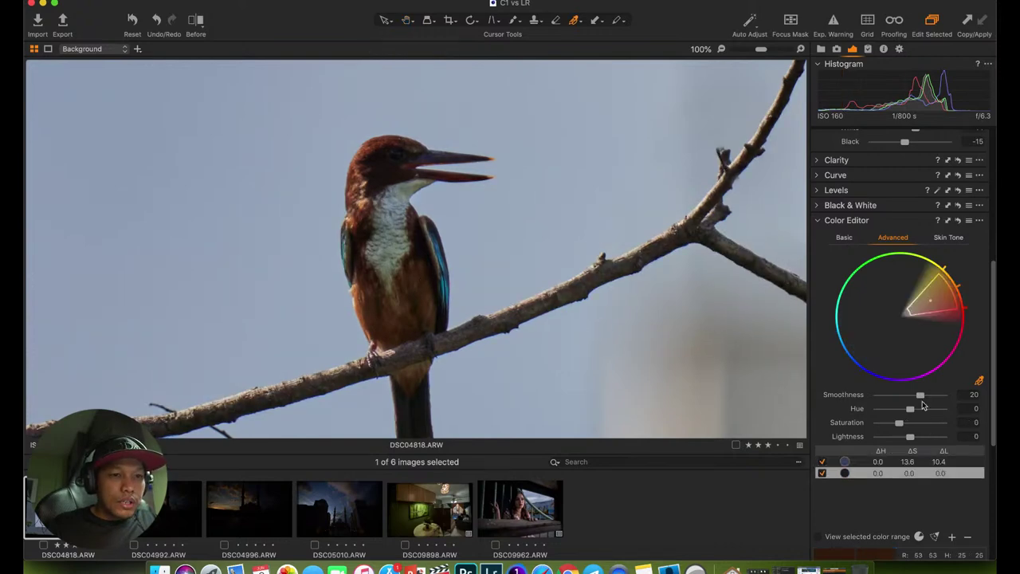
drag(920, 394, 943, 395)
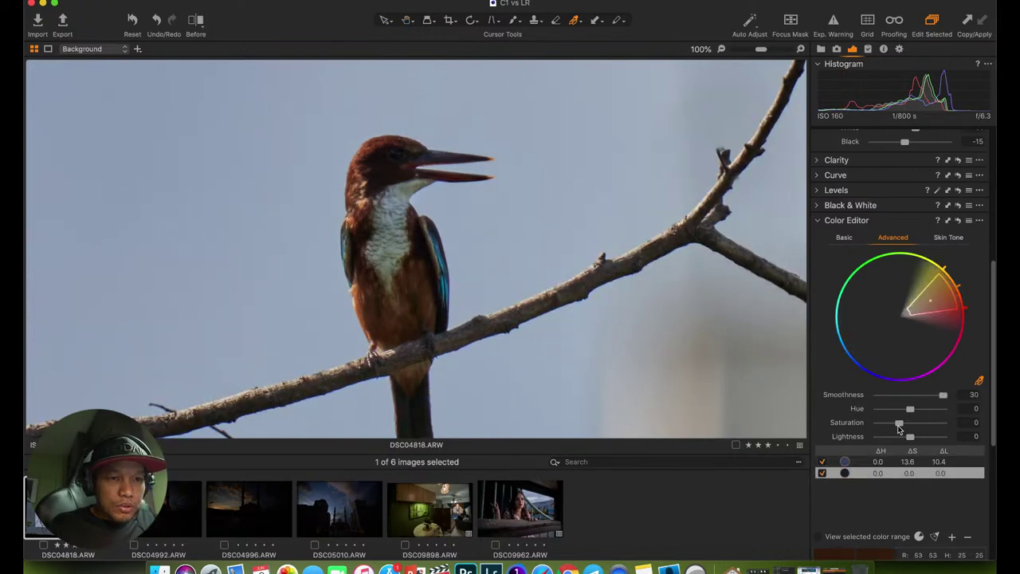
drag(900, 425, 914, 438)
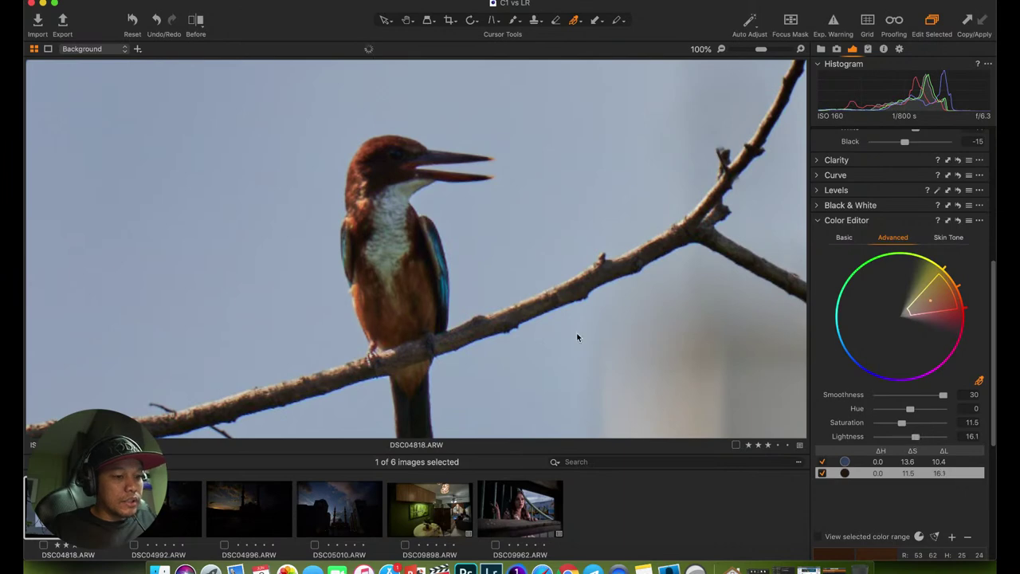
key(h)
click(423, 281)
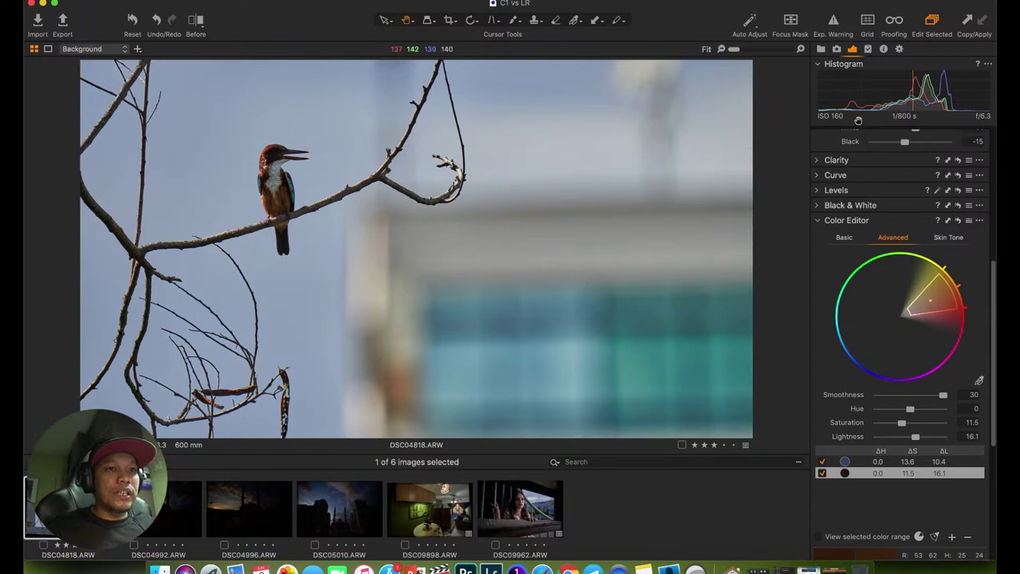
Add a new empty adjustment layer and name it Burung.
scroll(879, 164, up, 10)
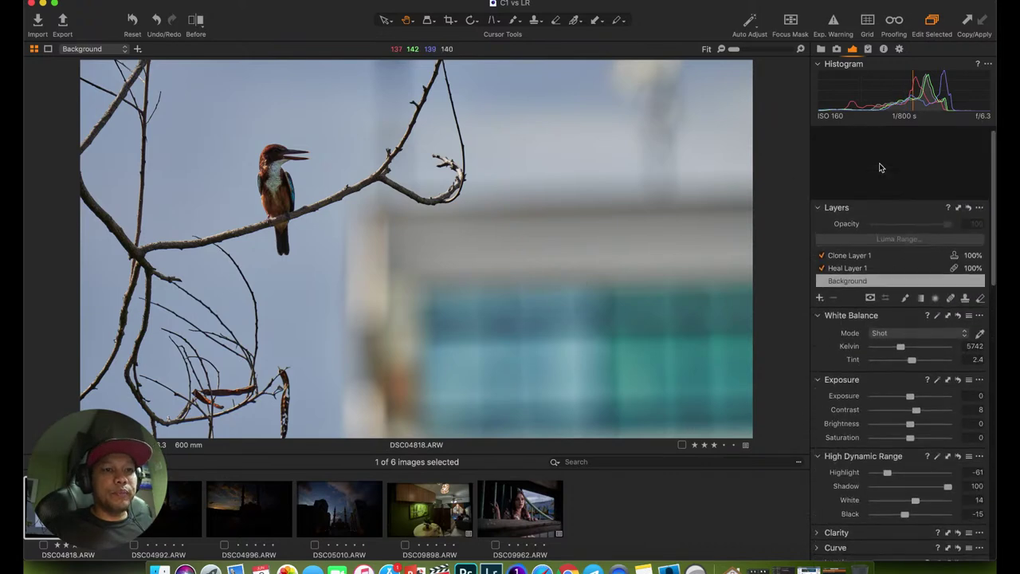
click(820, 227)
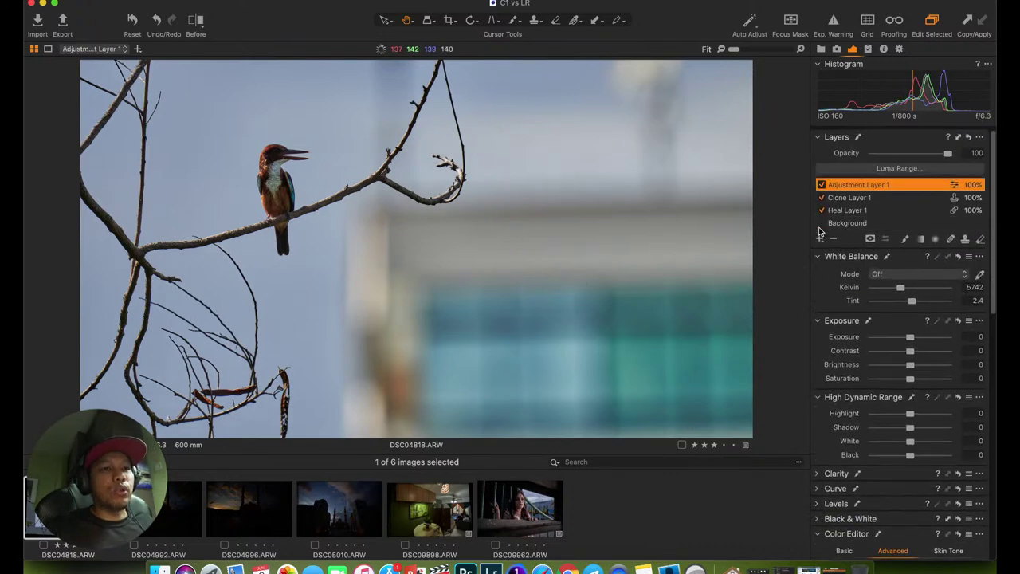
double_click(845, 186)
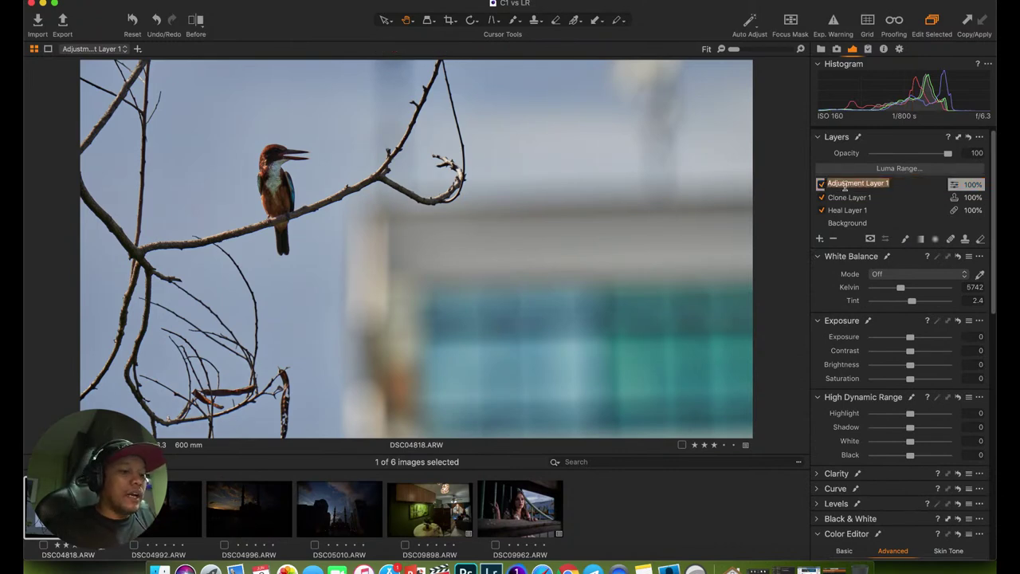
text(Burung)
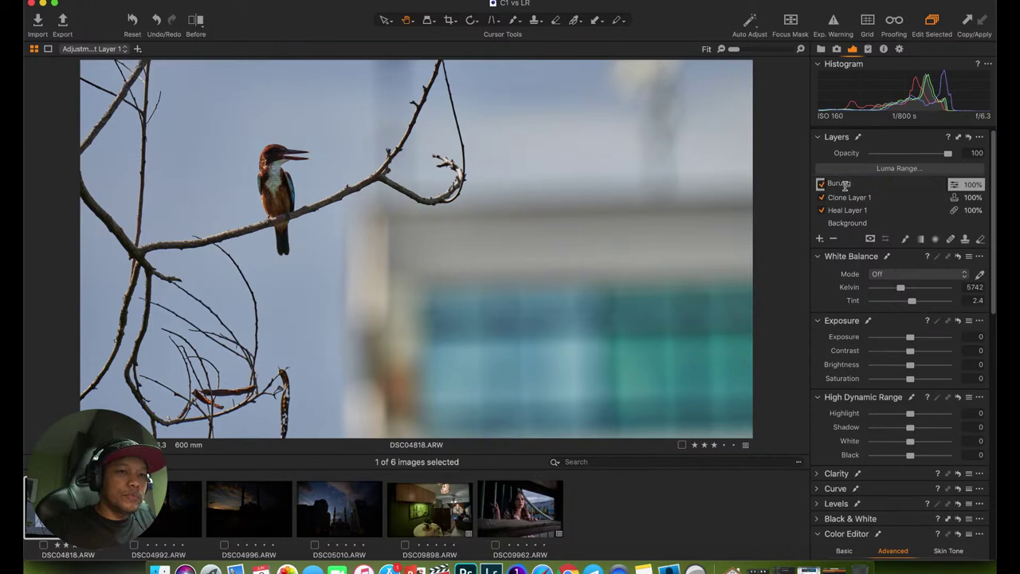
key(Return)
Mask the whole image on the Burung layer by brushing a small spot, inverting the mask and painting over the remaining gap.
key(b)
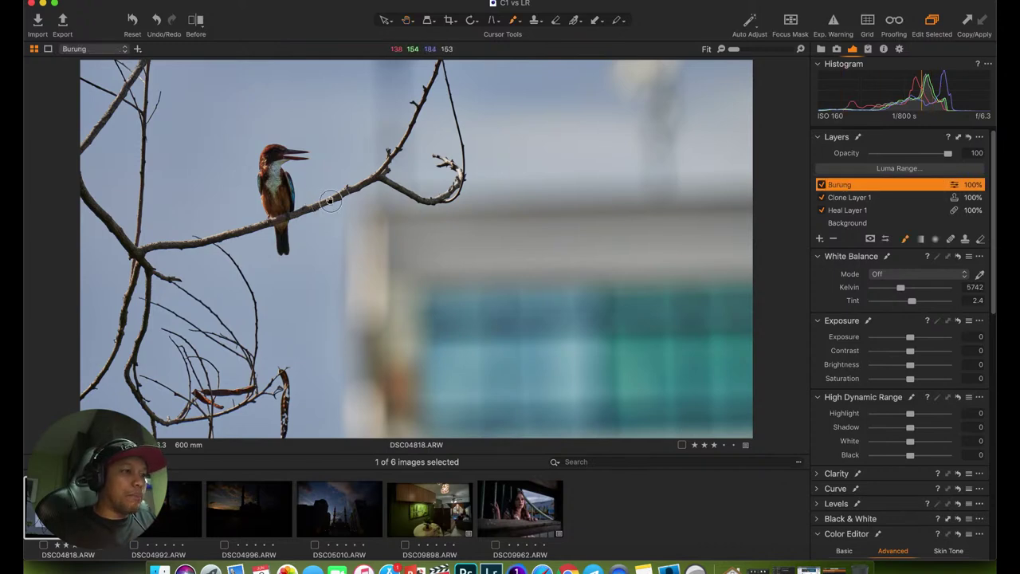
click(438, 276)
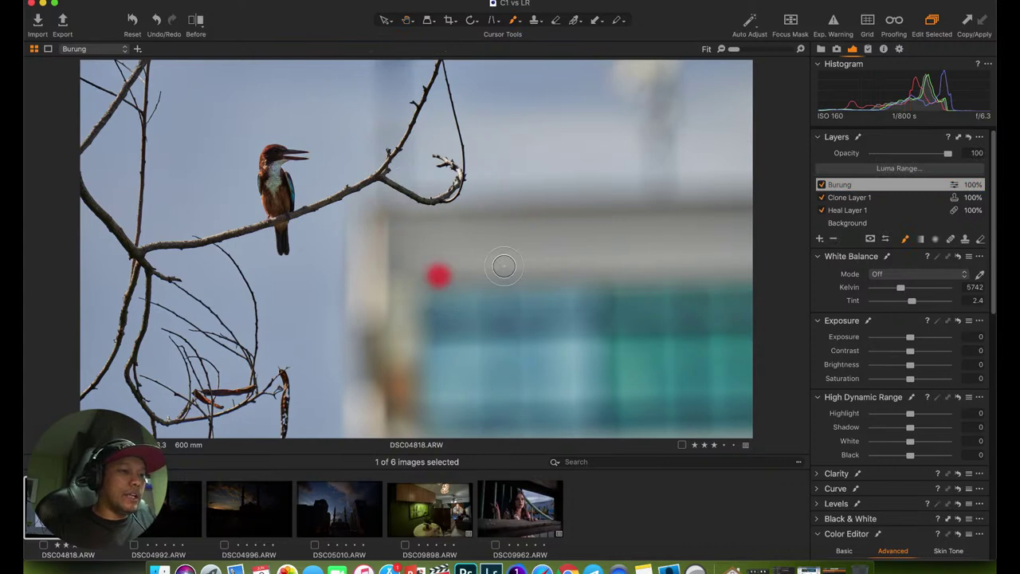
right_click(864, 186)
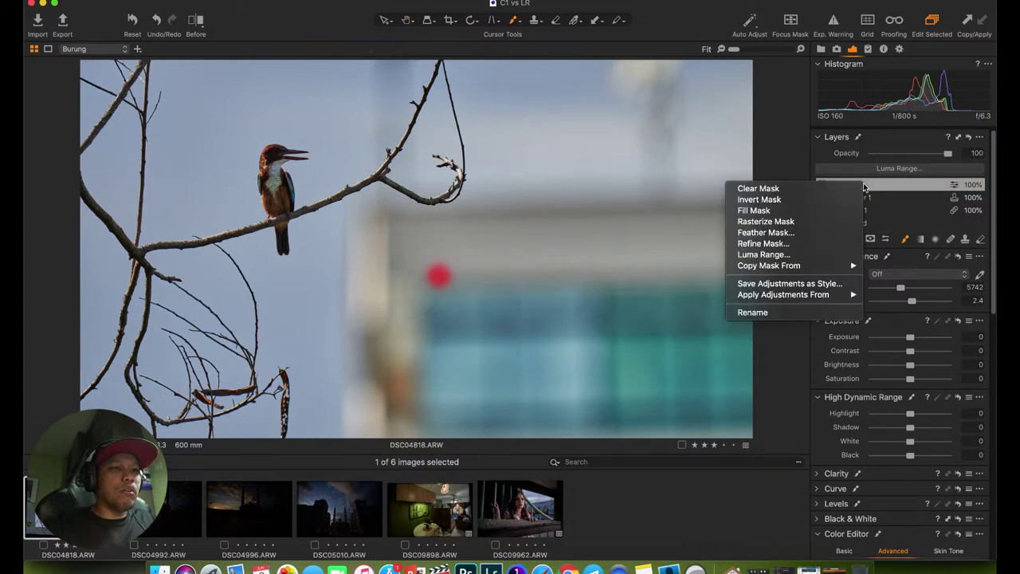
click(812, 200)
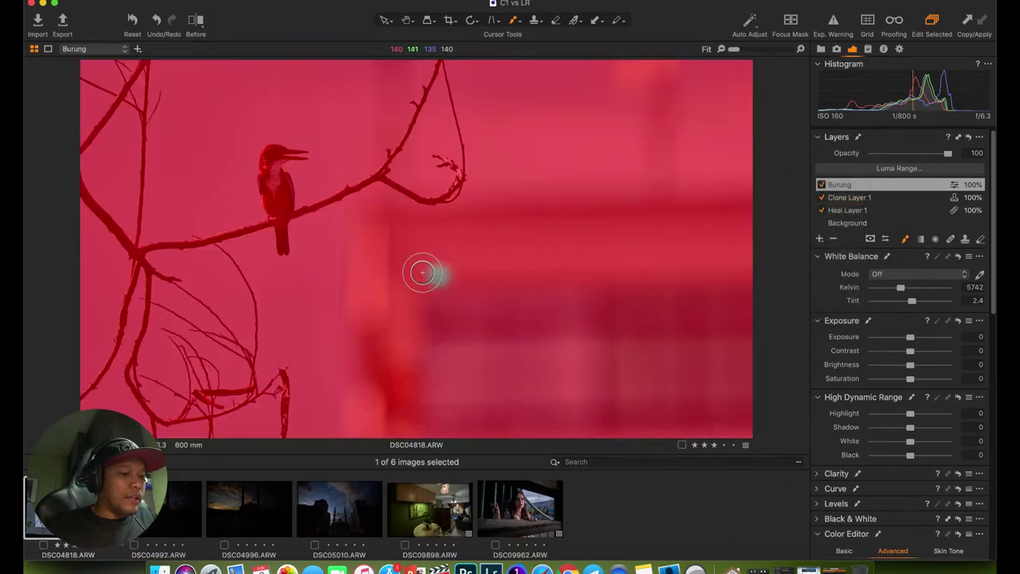
click(434, 273)
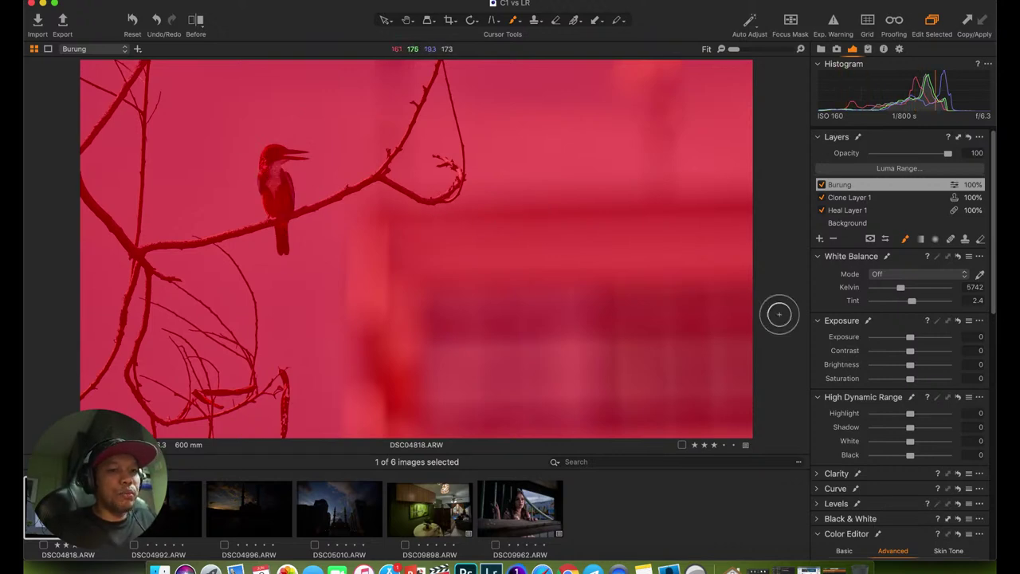
Rename the Burung layer as Burung color and hide the red mask overlay.
double_click(845, 187)
click(855, 185)
text(Bol)
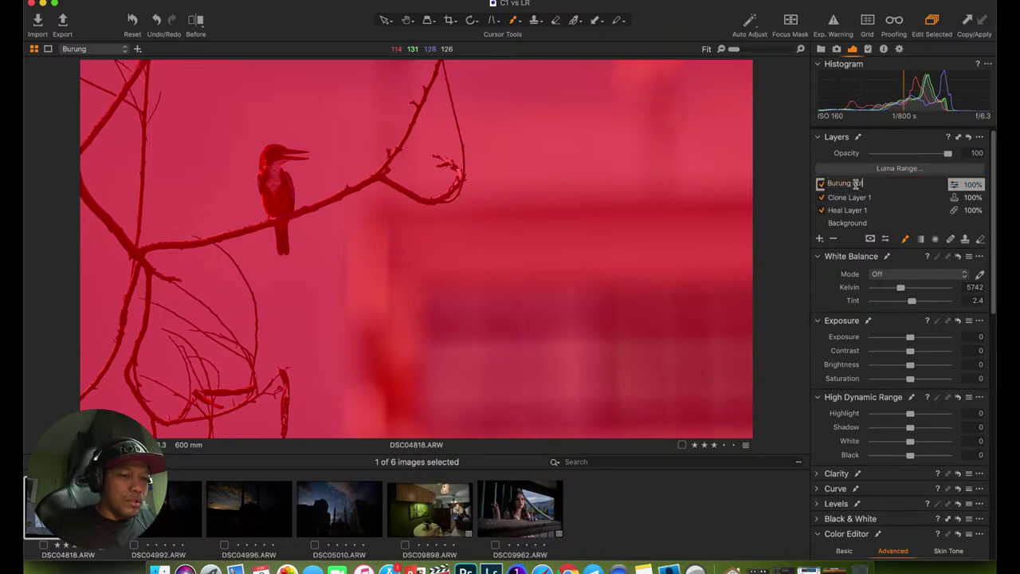
text(or)
key(Return)
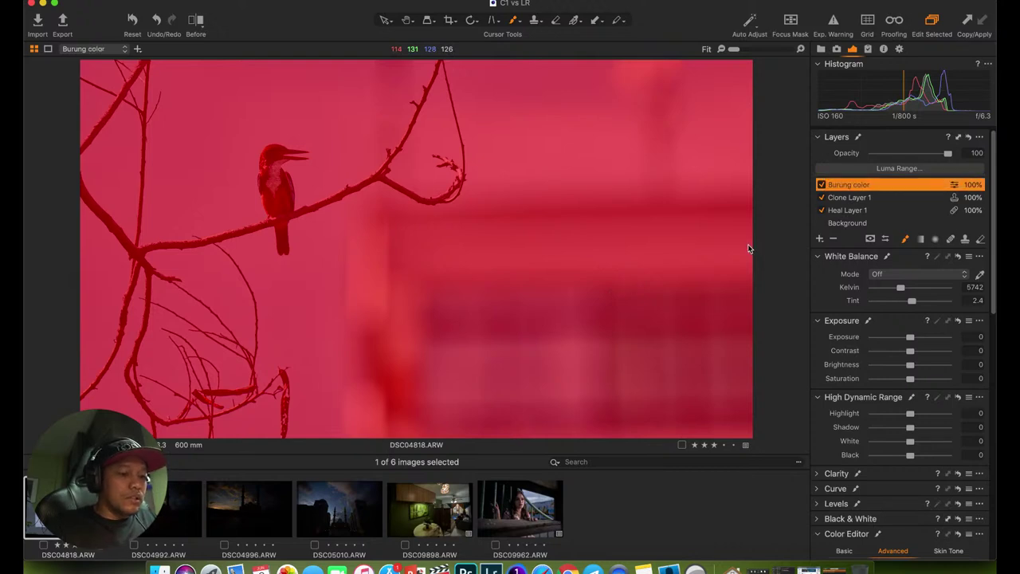
key(m)
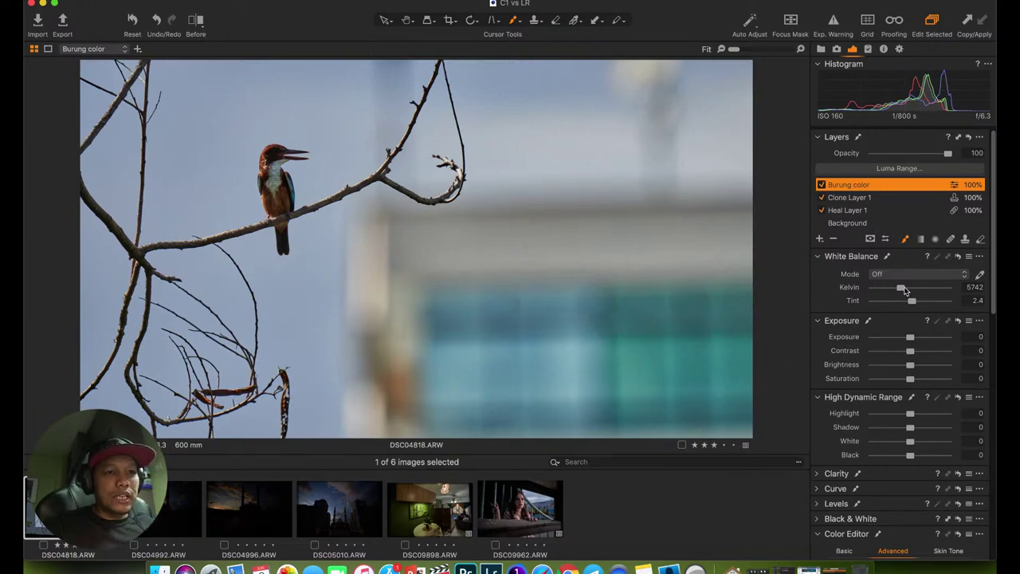
Set the Burung color layer's white balance to 4940 Kelvin and compare the photo with the layer off and on.
drag(903, 287, 900, 291)
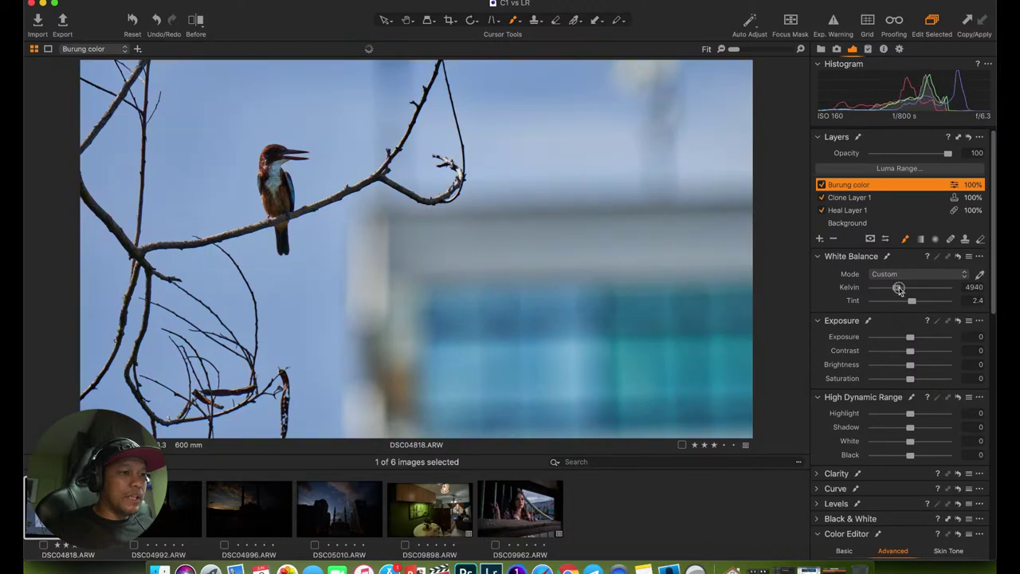
click(822, 185)
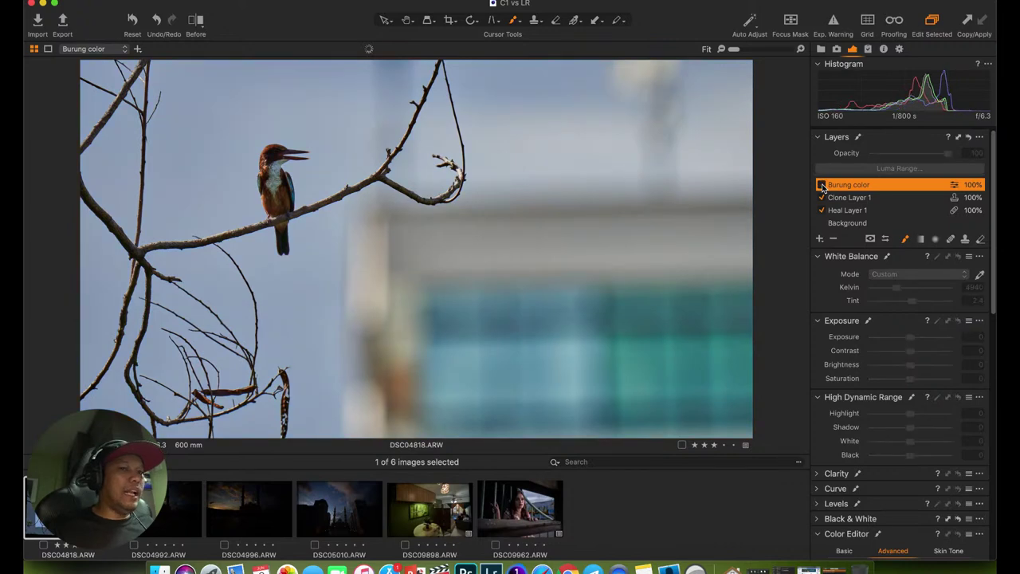
click(822, 185)
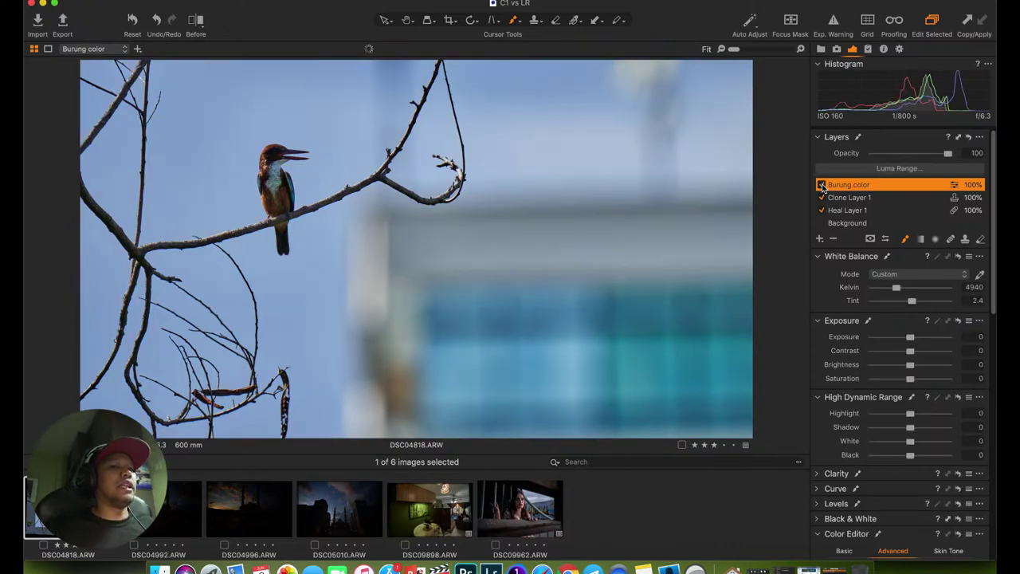
click(821, 185)
click(822, 185)
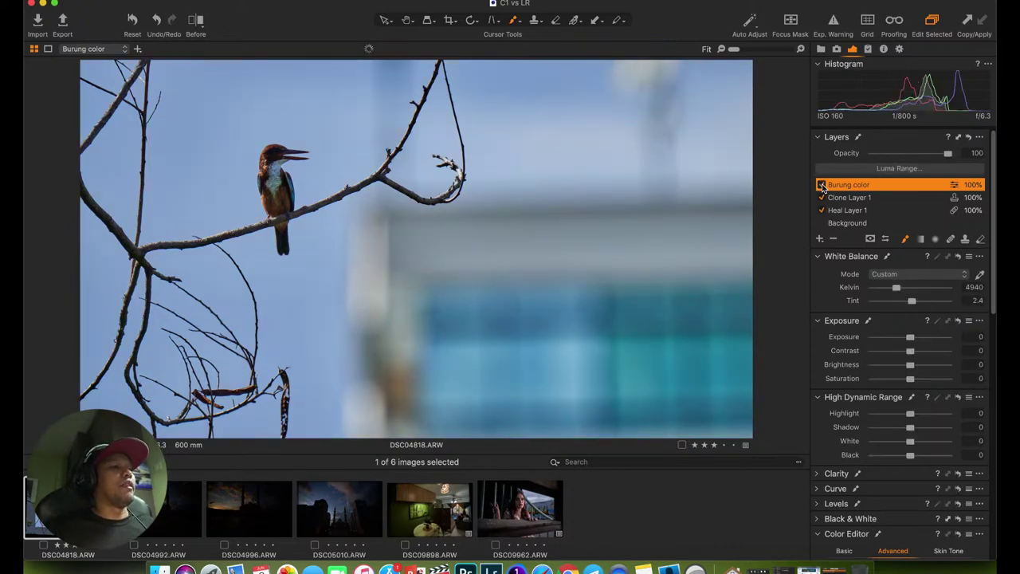
click(821, 185)
click(821, 185)
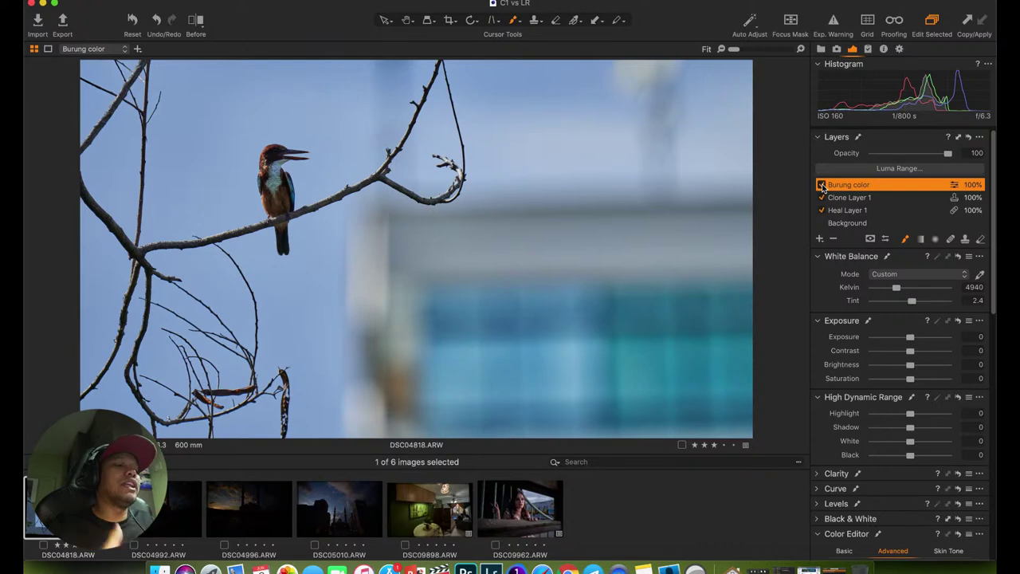
click(822, 185)
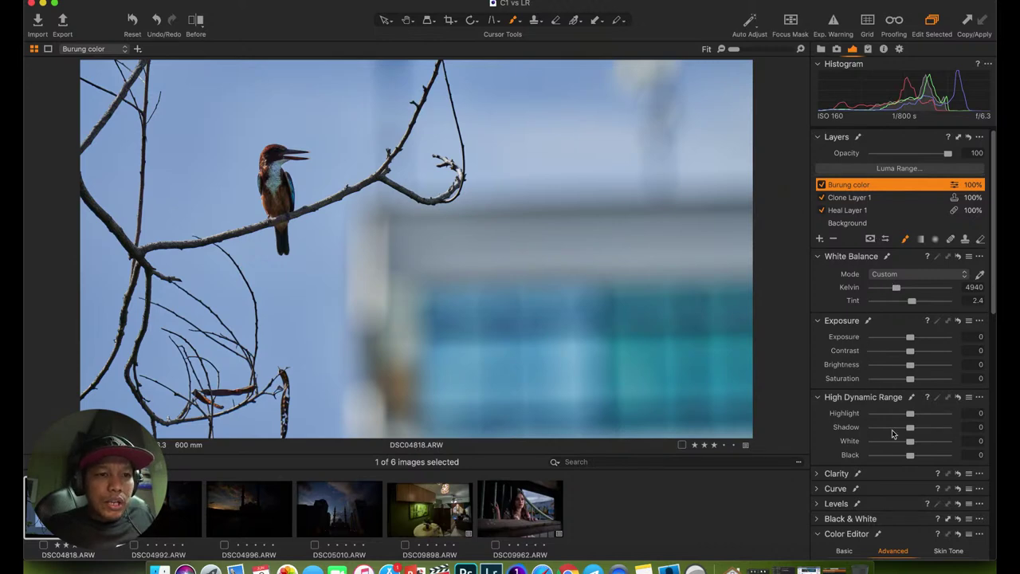
Pick the blue sky beside the bird as a colour range in the advanced Color Editor on the Burung color layer.
scroll(908, 416, down, 2)
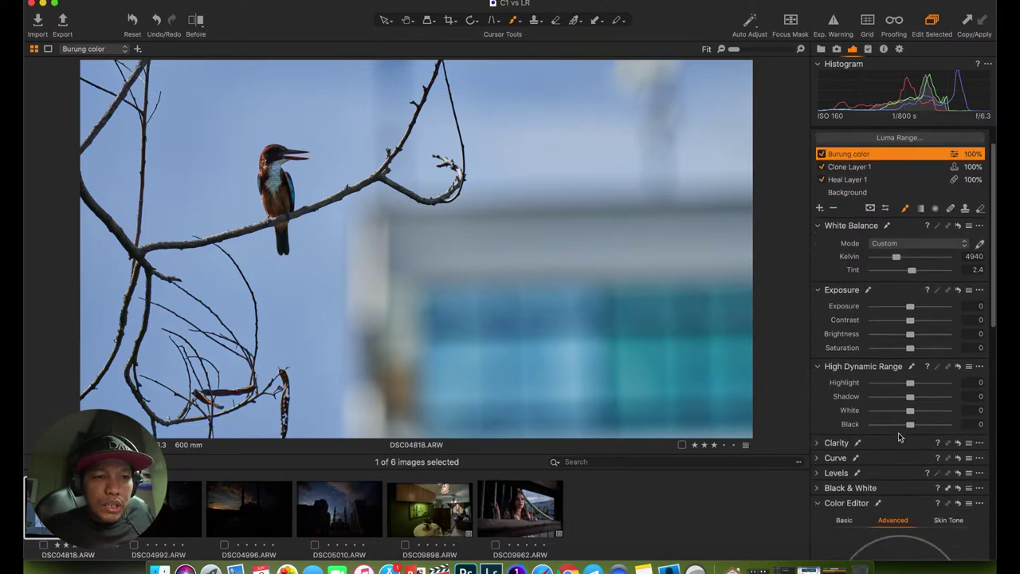
scroll(894, 248, up, 3)
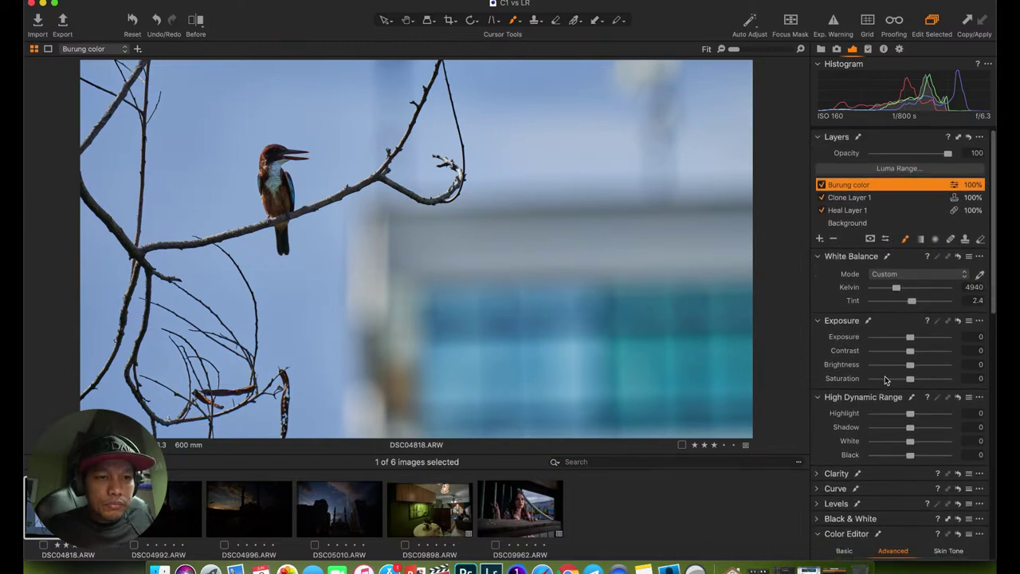
scroll(884, 381, down, 5)
scroll(885, 381, down, 3)
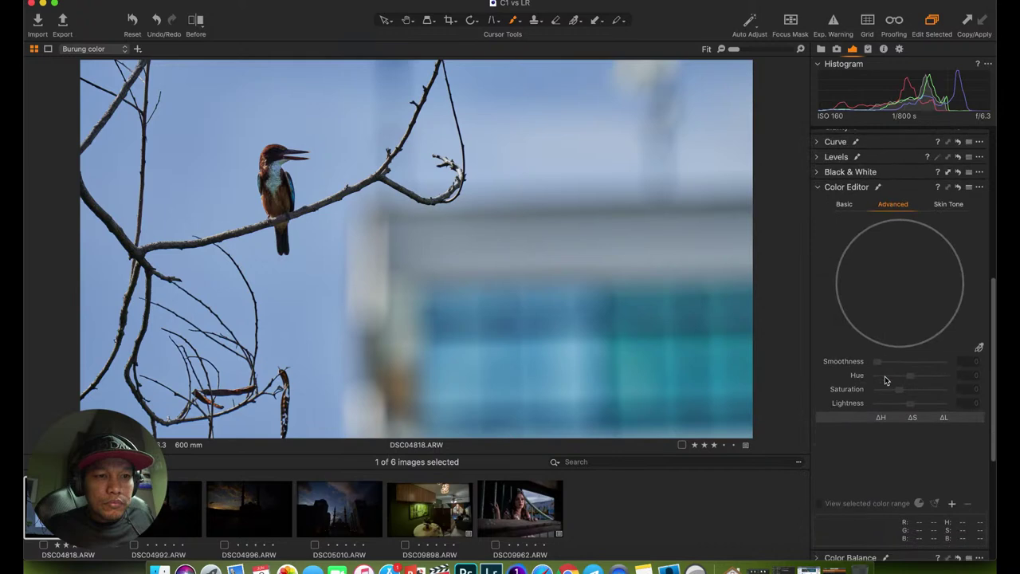
scroll(845, 239, up, 8)
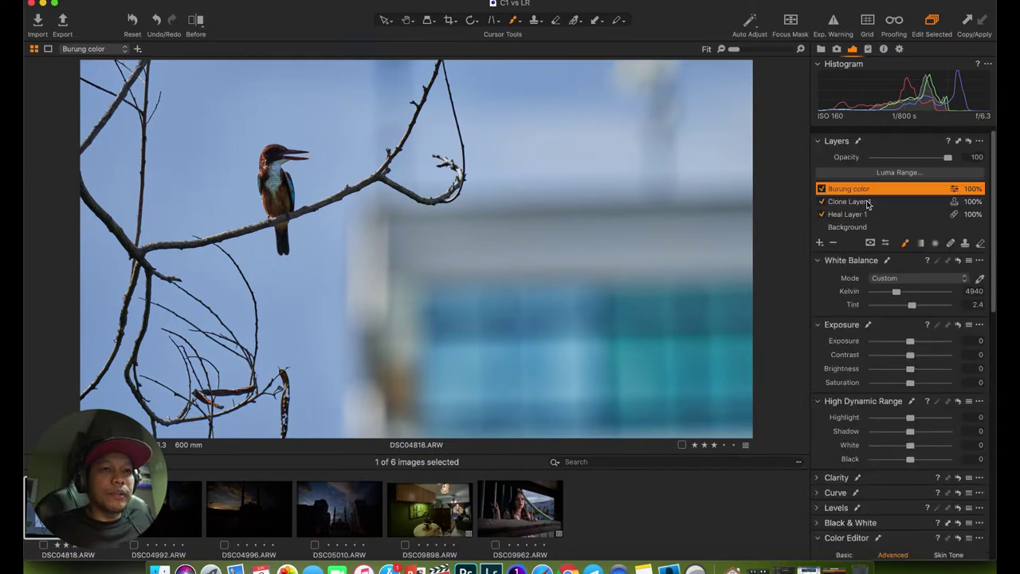
scroll(881, 510, down, 4)
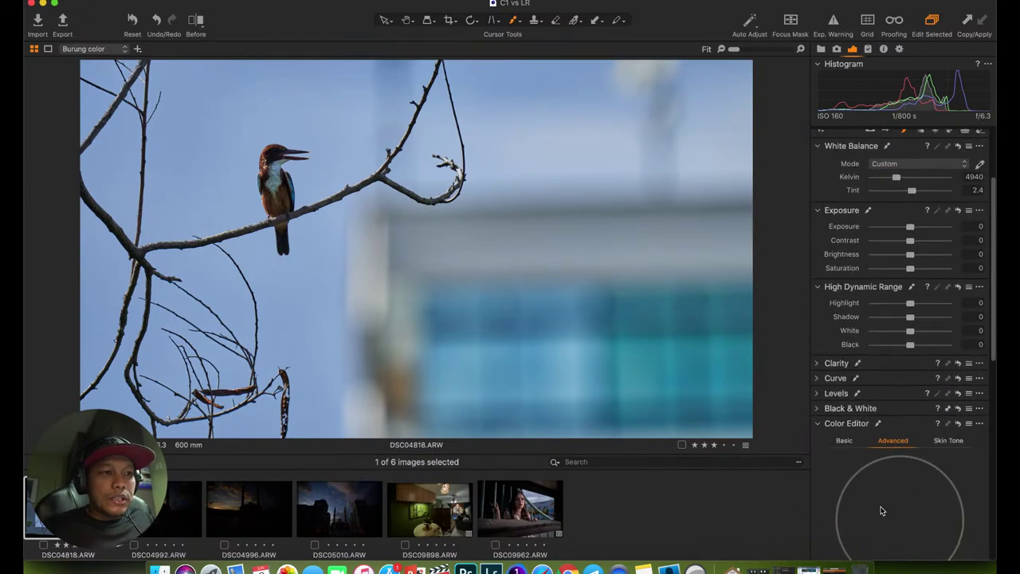
scroll(870, 466, up, 4)
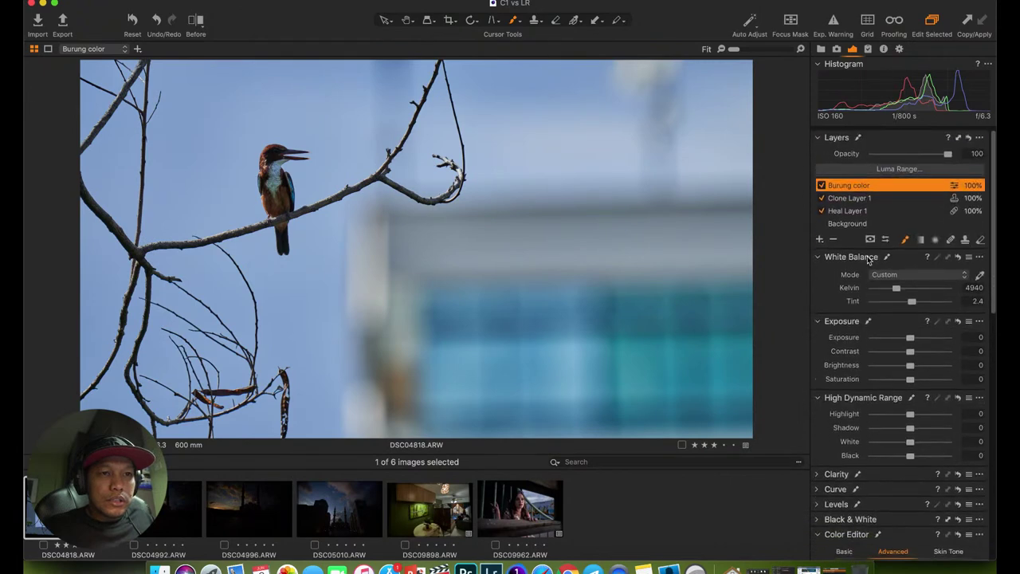
scroll(897, 427, down, 6)
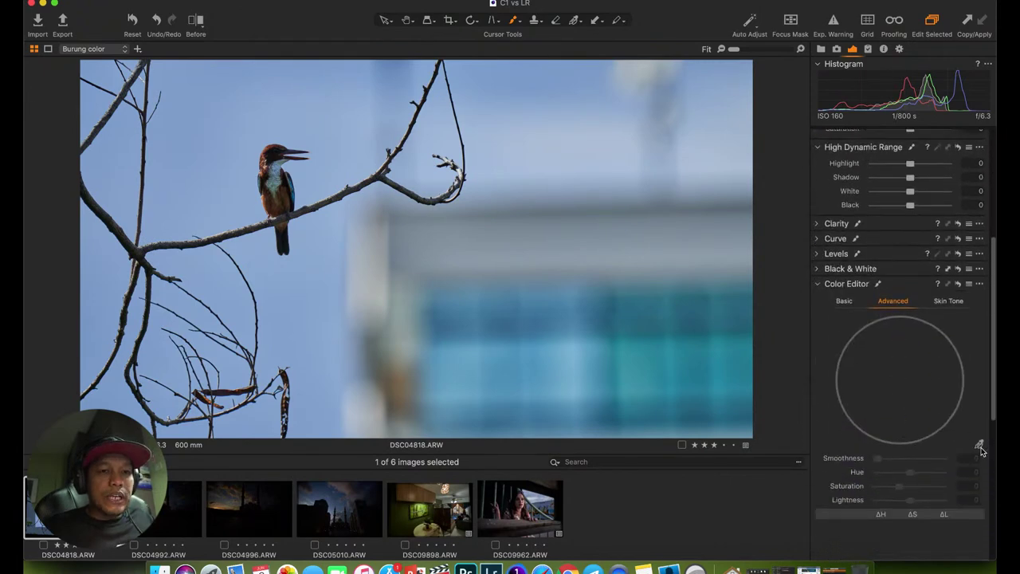
click(979, 445)
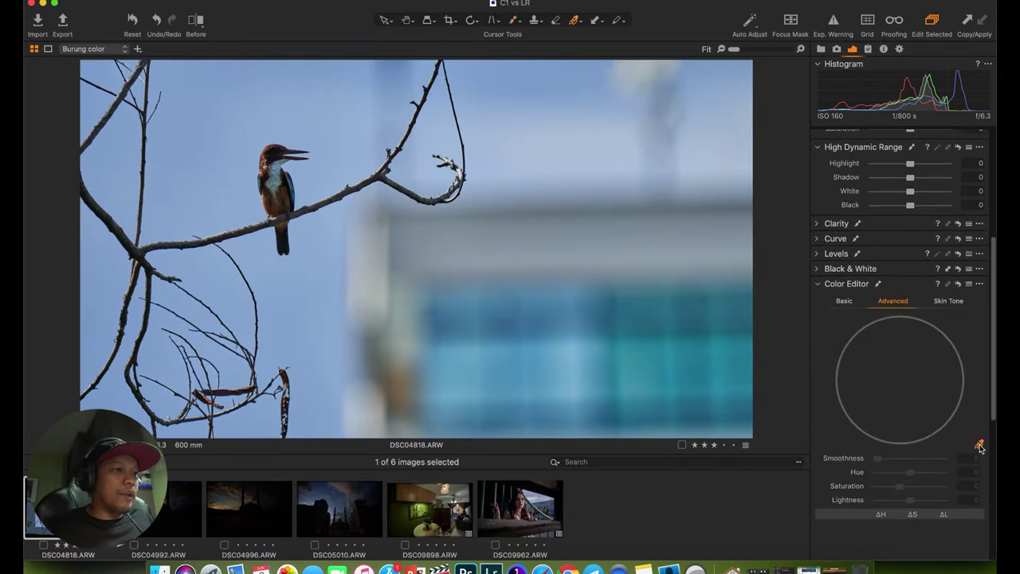
click(343, 133)
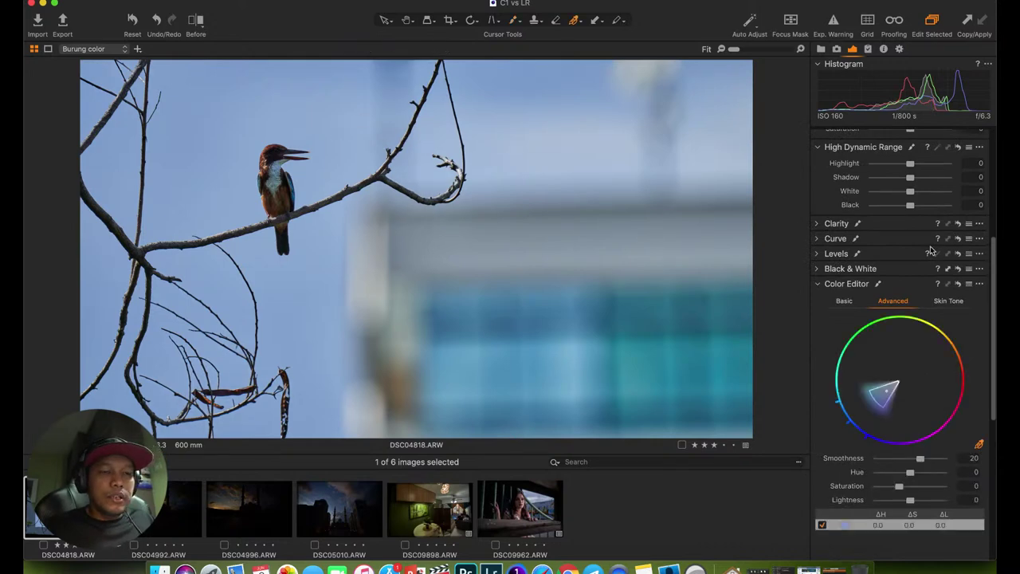
Try the extremes of the picked sky colour's smoothness and set it to 30.
scroll(936, 470, down, 2)
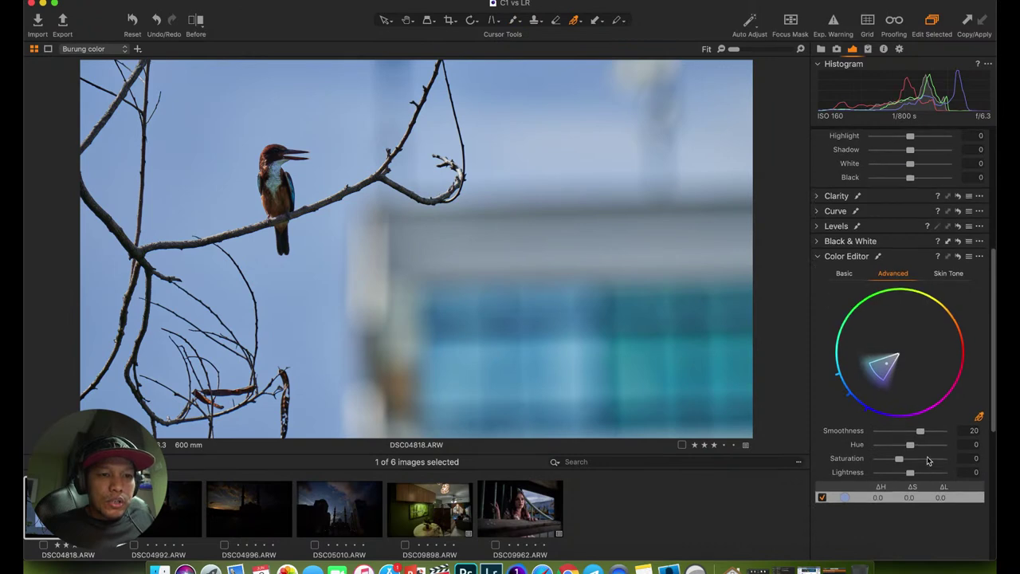
drag(921, 434, 950, 435)
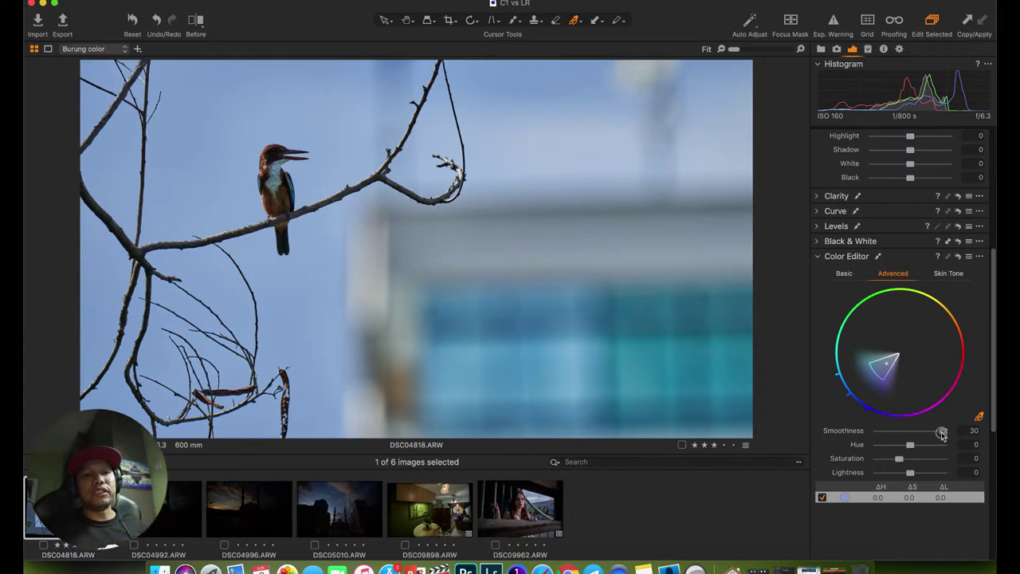
drag(943, 431, 869, 434)
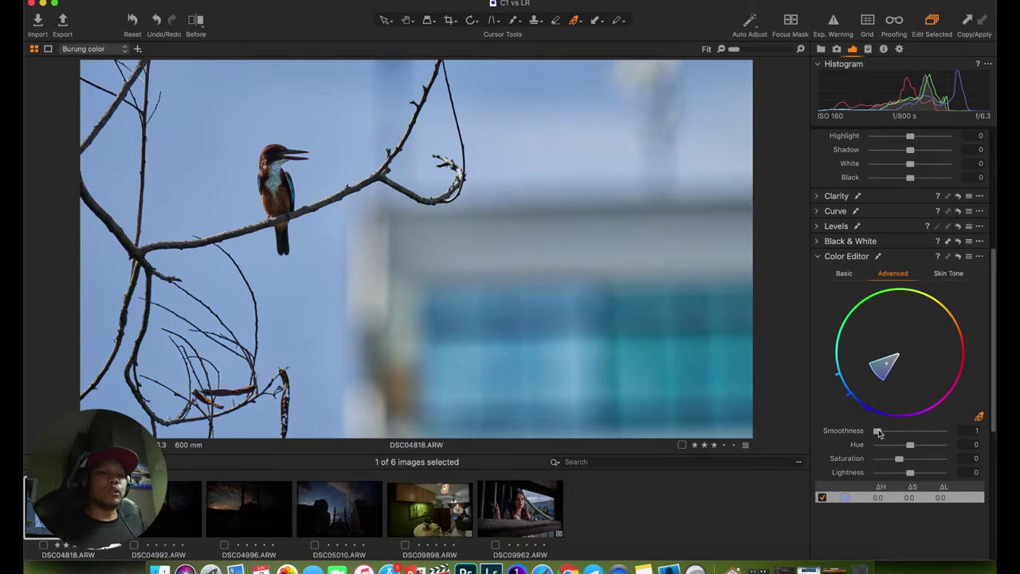
drag(878, 431, 959, 431)
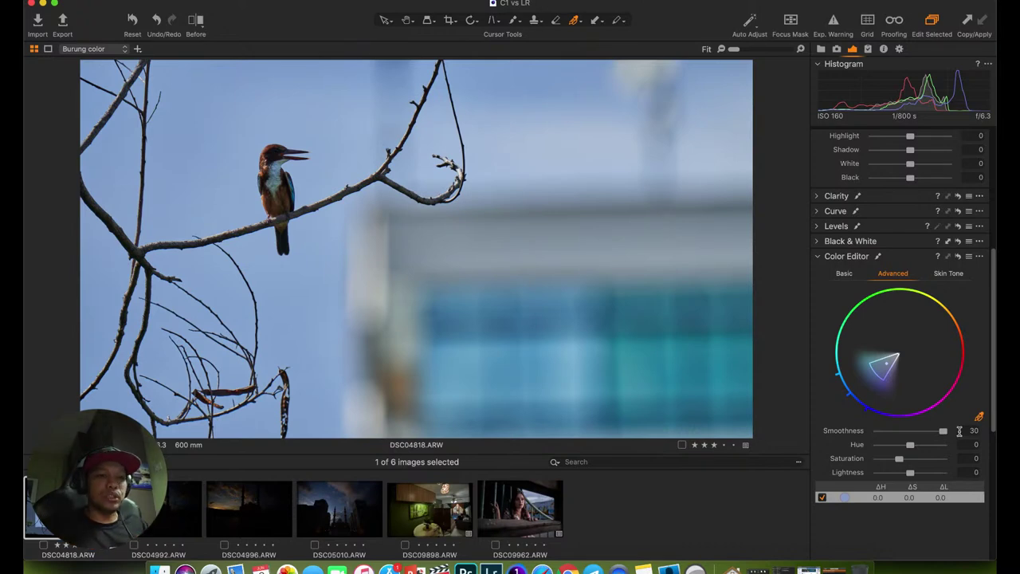
Test the sky colour's hue at -30 and 30, and set it to -20.1 for a more cyan sky.
mouse_move(911, 445)
mouse_down()
mouse_move(937, 447)
mouse_move(876, 445)
mouse_move(915, 450)
mouse_up()
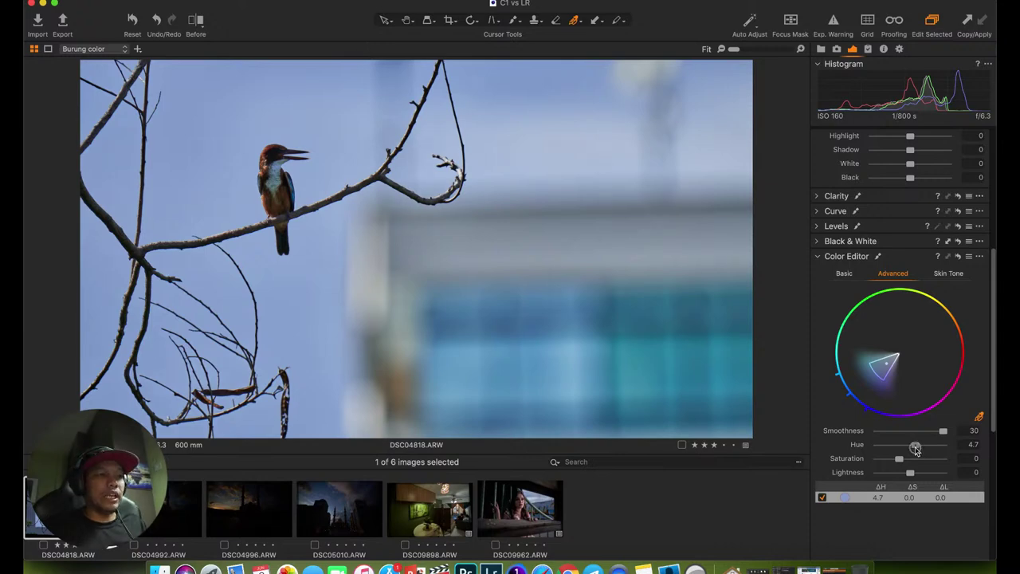
drag(917, 447, 873, 446)
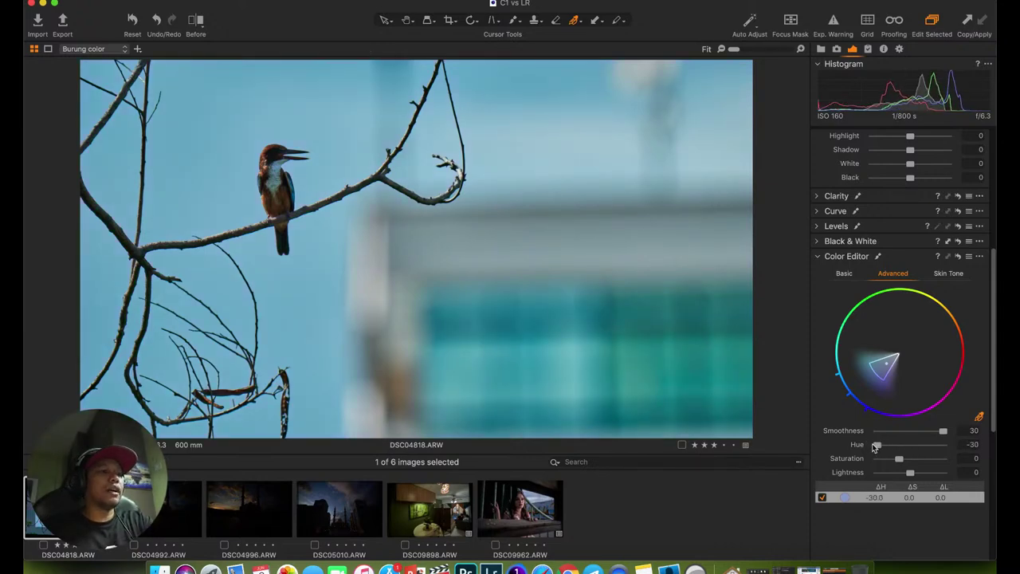
drag(875, 447, 975, 451)
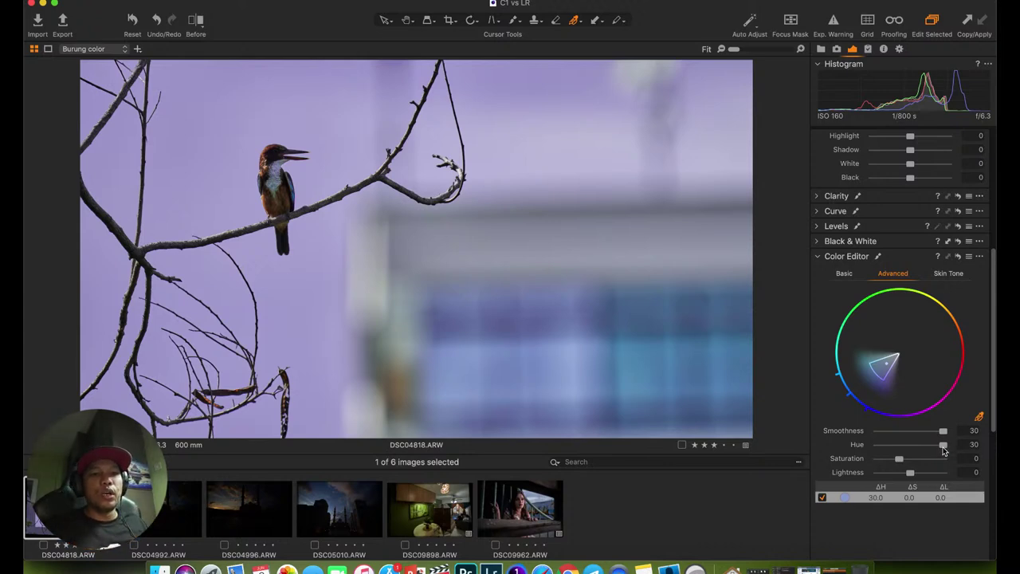
drag(943, 446, 921, 449)
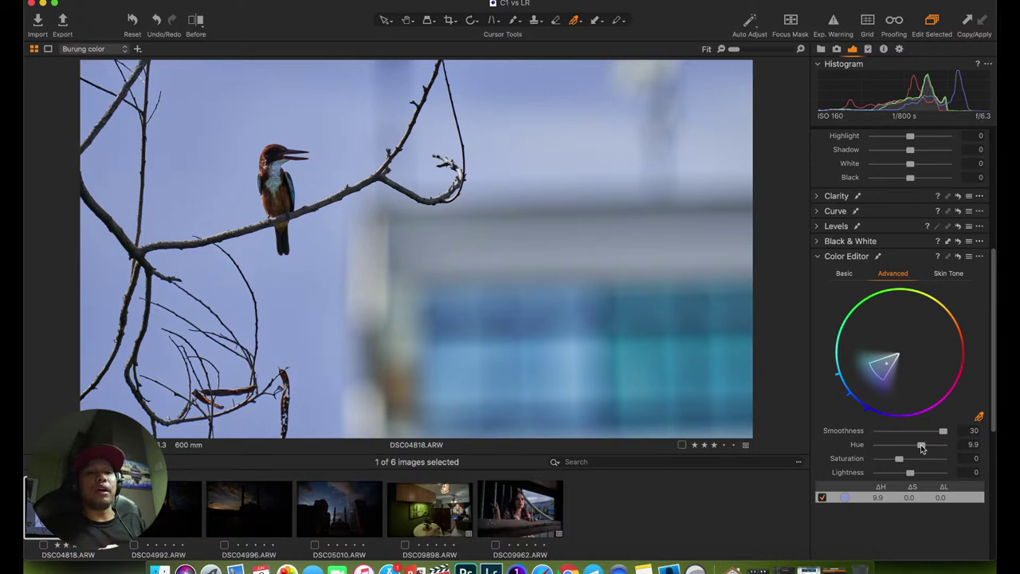
drag(921, 449, 888, 449)
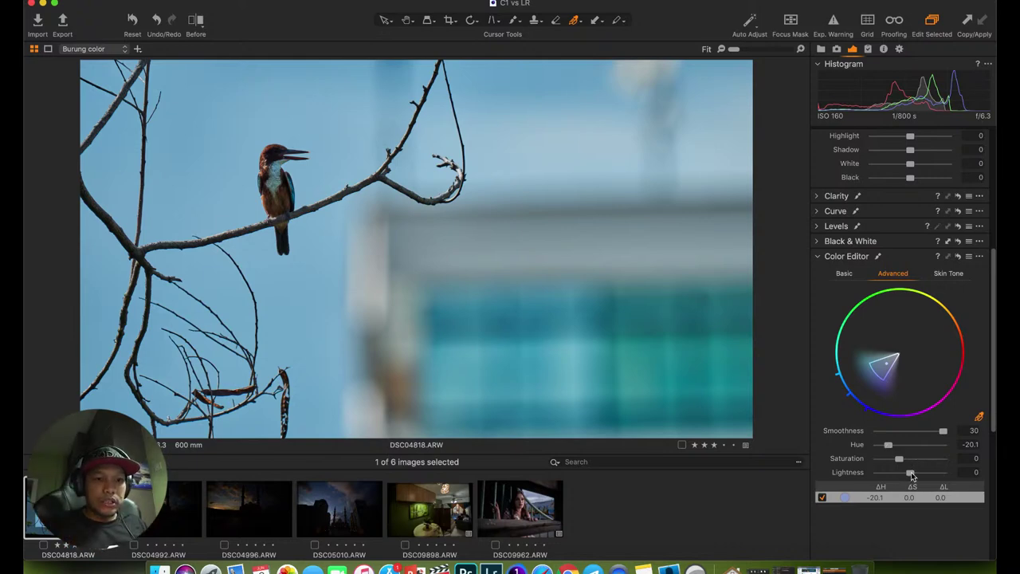
Try a slightly higher saturation for the picked sky colour and reset it to 0.
scroll(935, 463, down, 3)
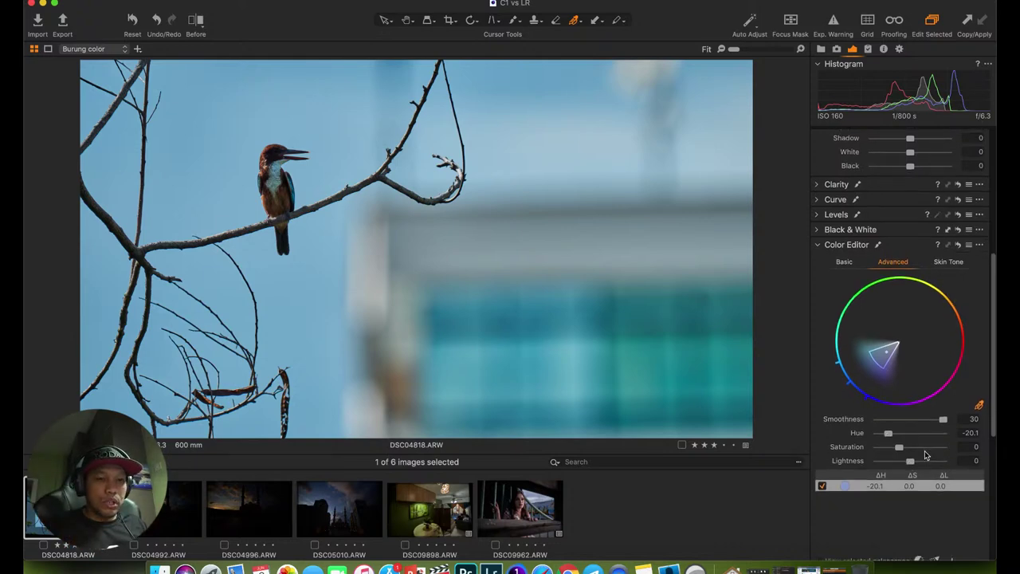
drag(901, 419, 902, 421)
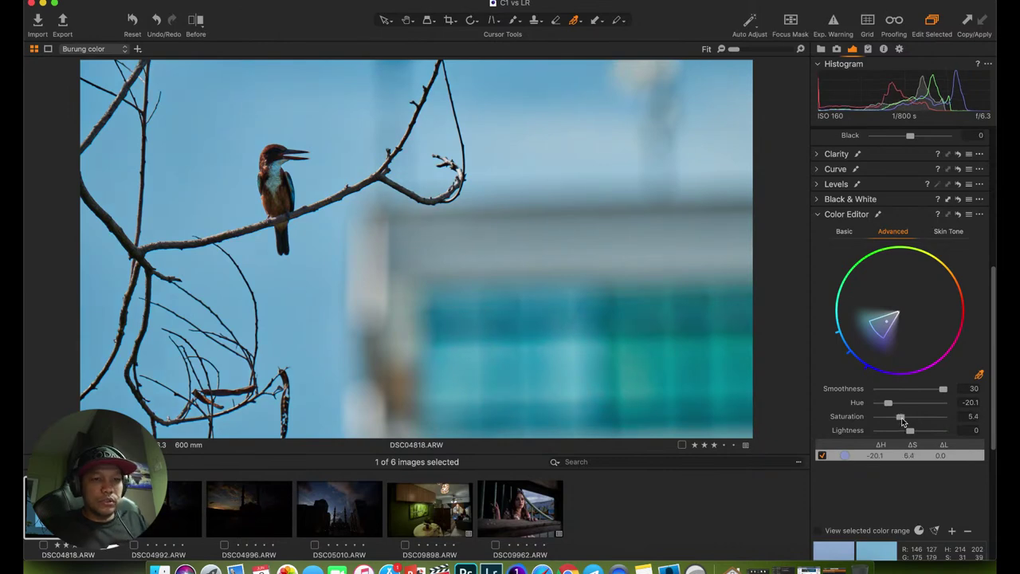
double_click(903, 421)
scroll(927, 310, up, 2)
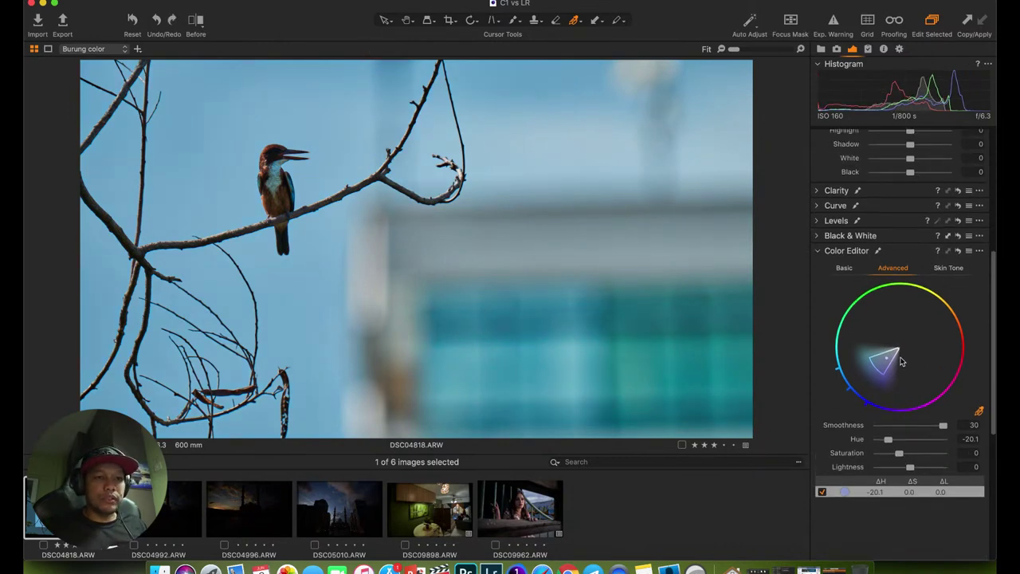
Review the picked sky colour's entry in the advanced Color Editor's list of adjusted colours.
scroll(914, 441, down, 5)
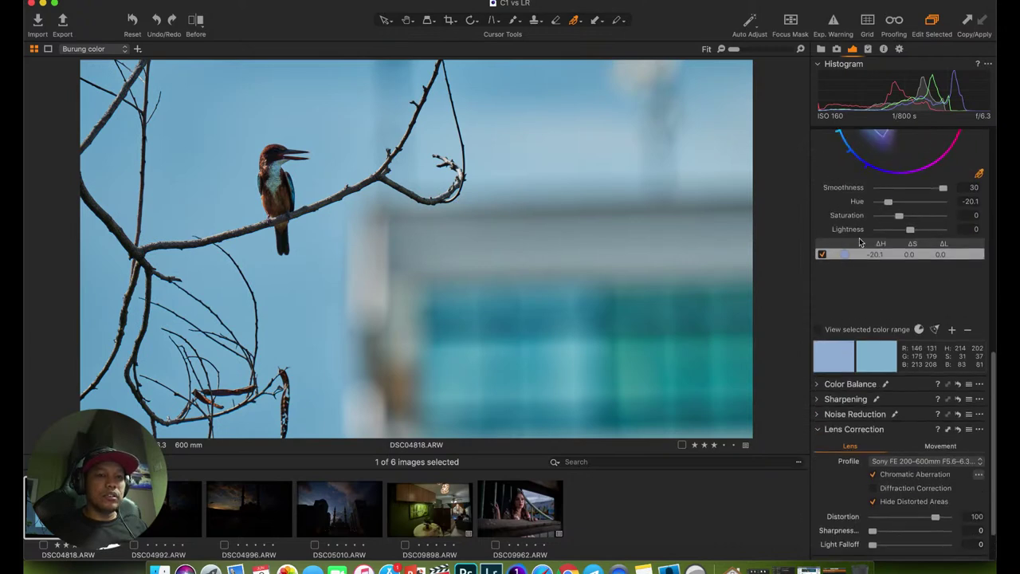
click(823, 254)
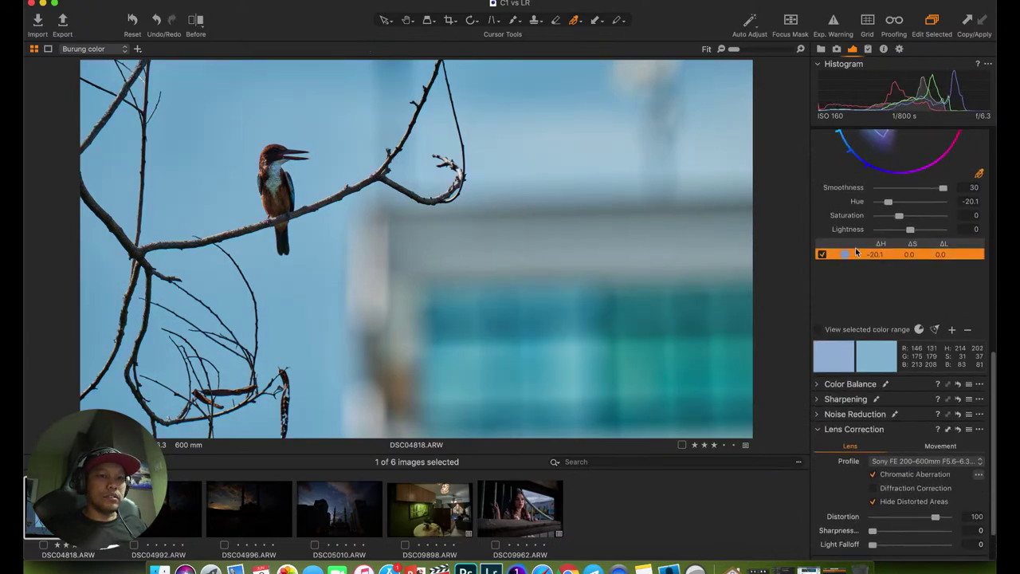
scroll(924, 243, up, 8)
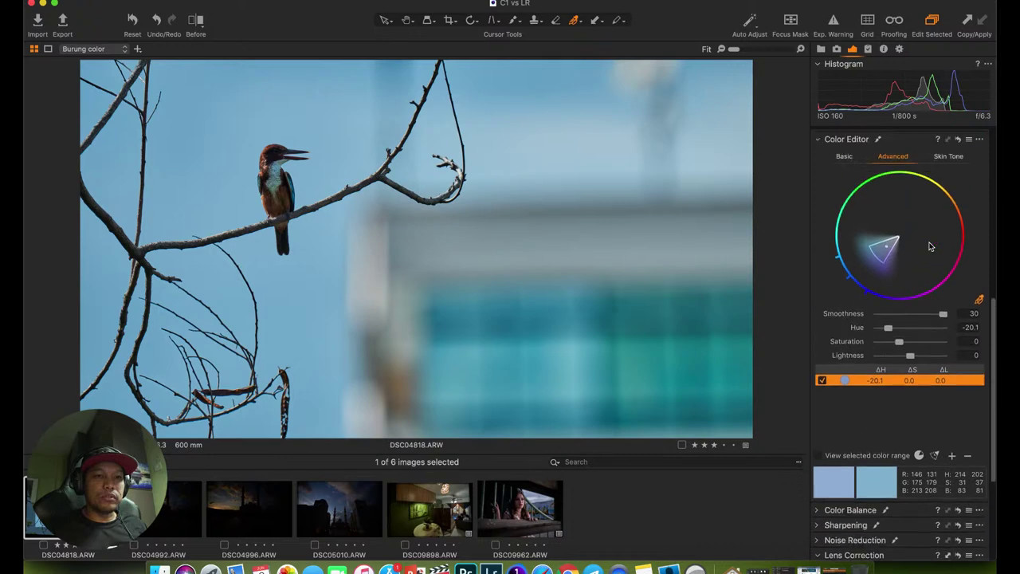
Inspect the kingfisher and its branch at 100% magnification, and return to the fitted view of the whole photo.
click(282, 169)
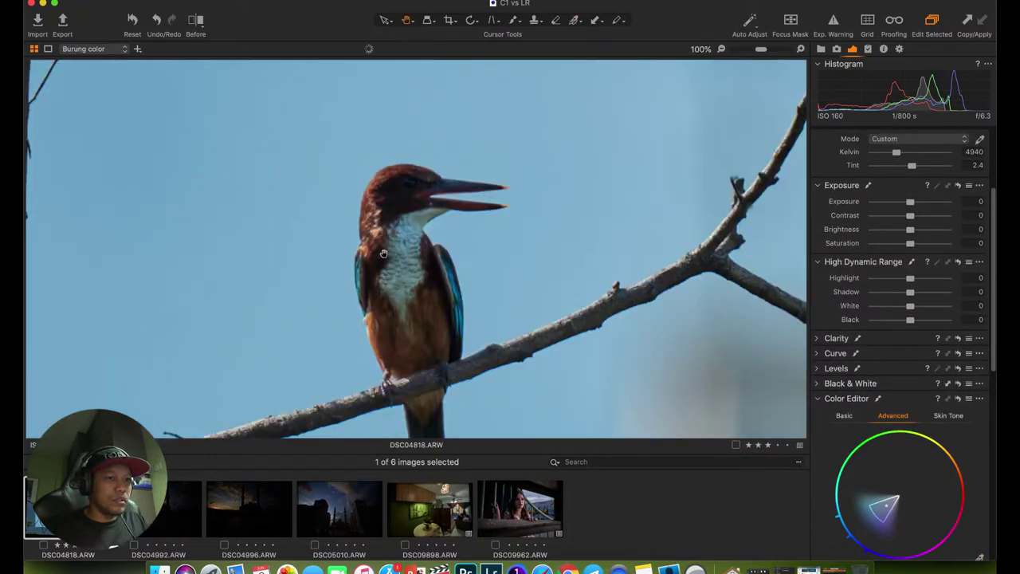
scroll(356, 224, down, 2)
scroll(356, 225, down, 2)
scroll(364, 234, down, 2)
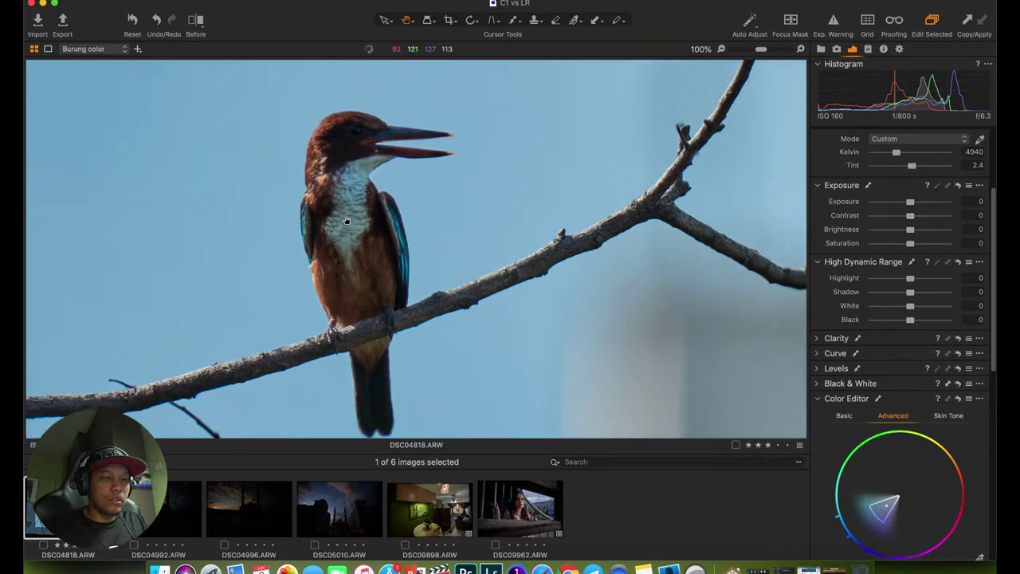
drag(362, 235, 323, 223)
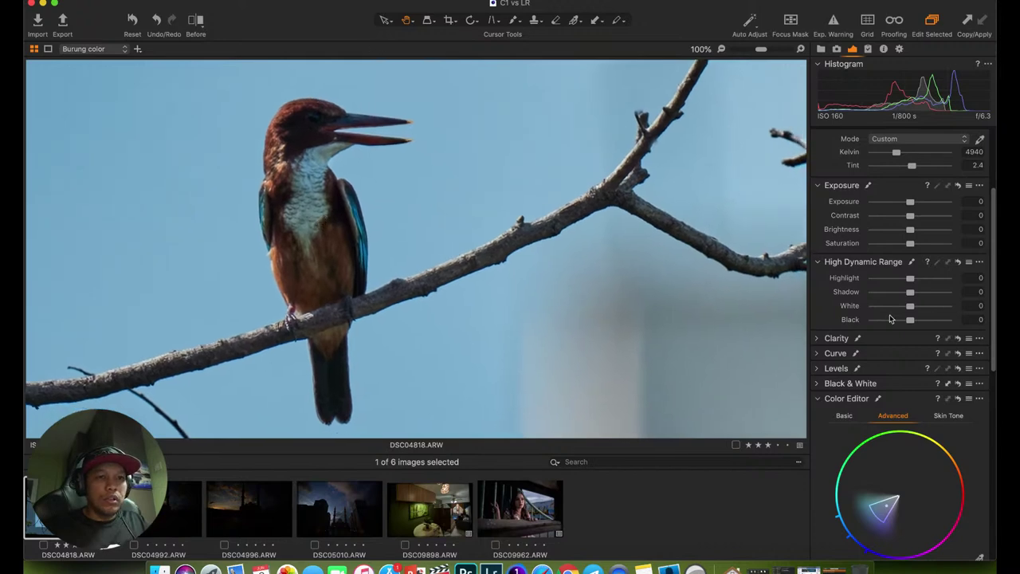
double_click(347, 228)
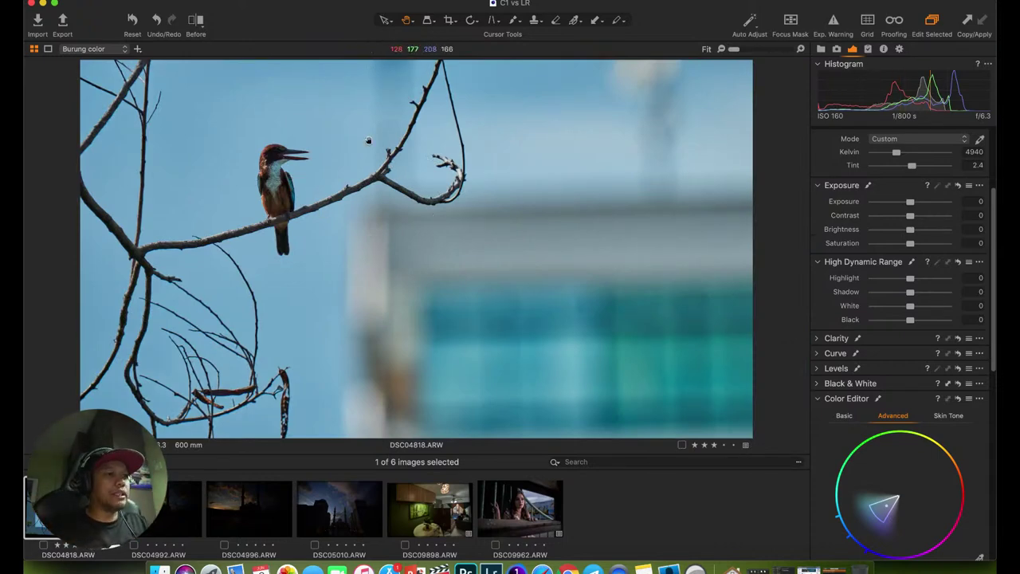
Try to process the bird photo with the Photoshop recipe.
click(899, 49)
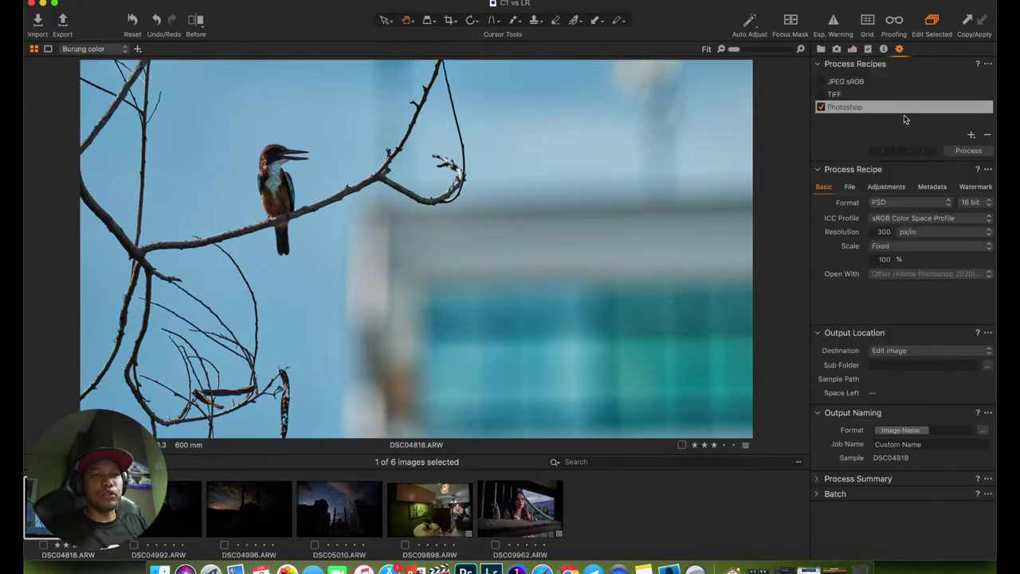
click(962, 152)
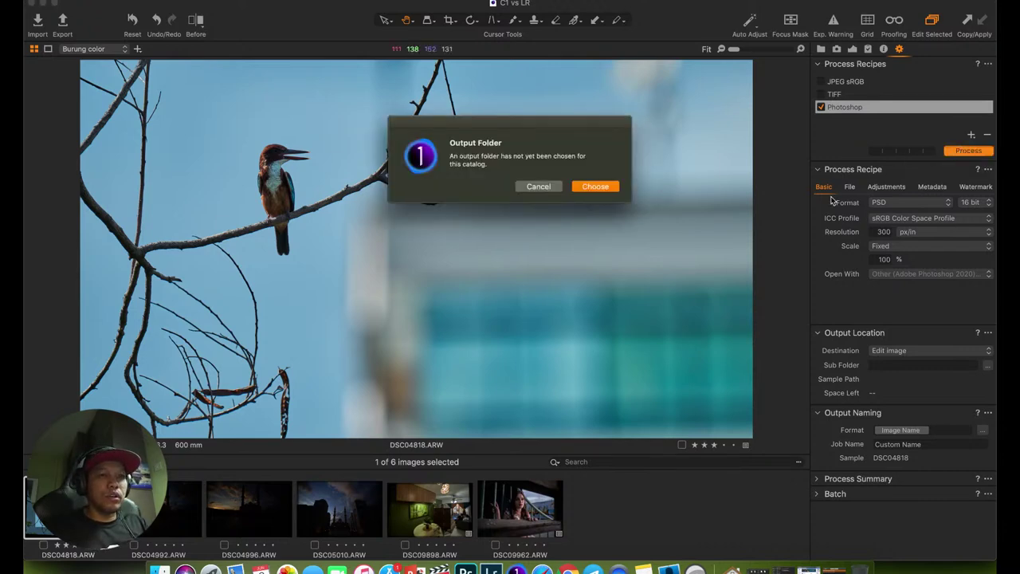
click(542, 189)
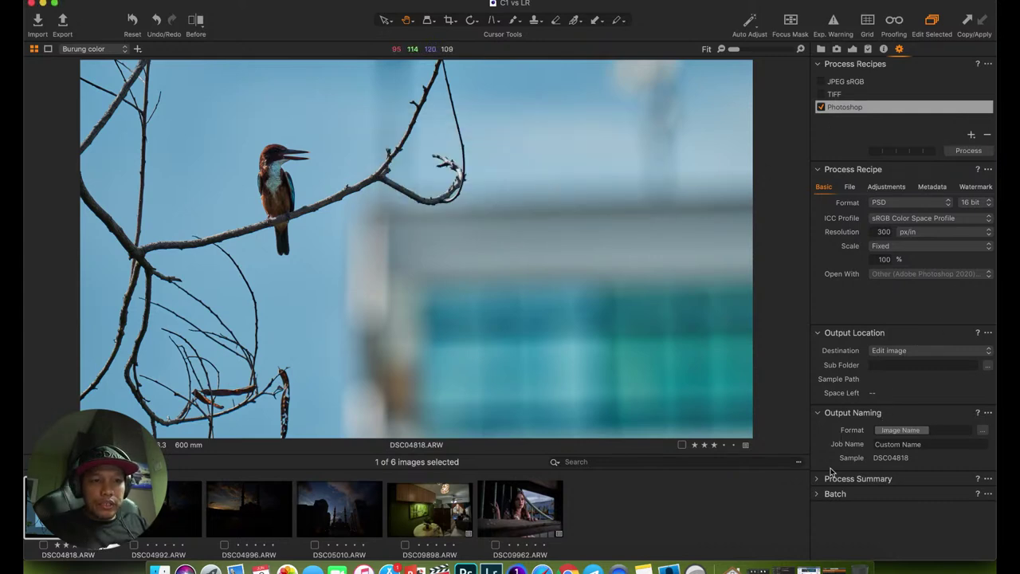
Create an Edit folder inside C1 vs LR as the output destination and process the bird photo with the Photoshop recipe.
click(902, 352)
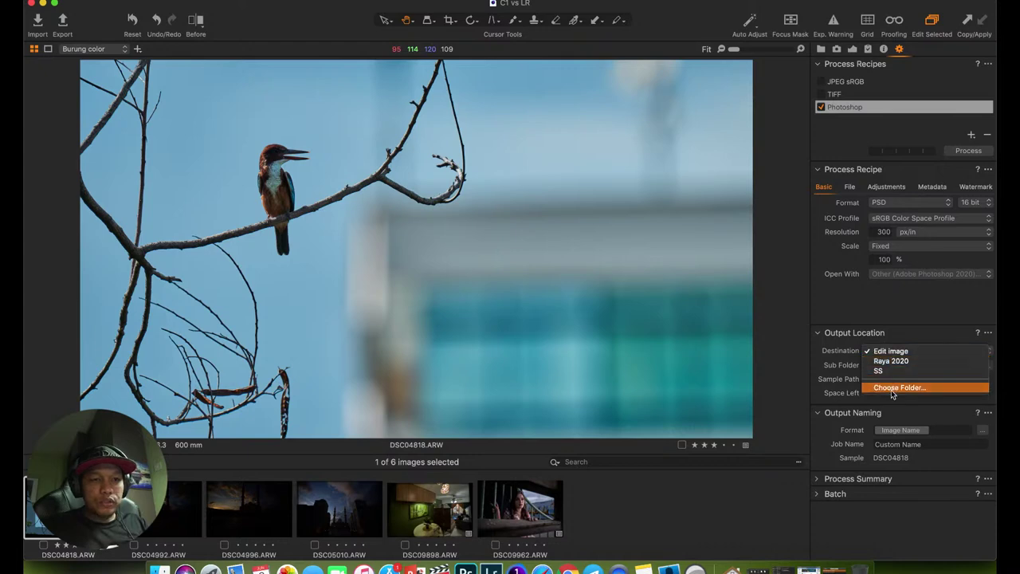
click(891, 388)
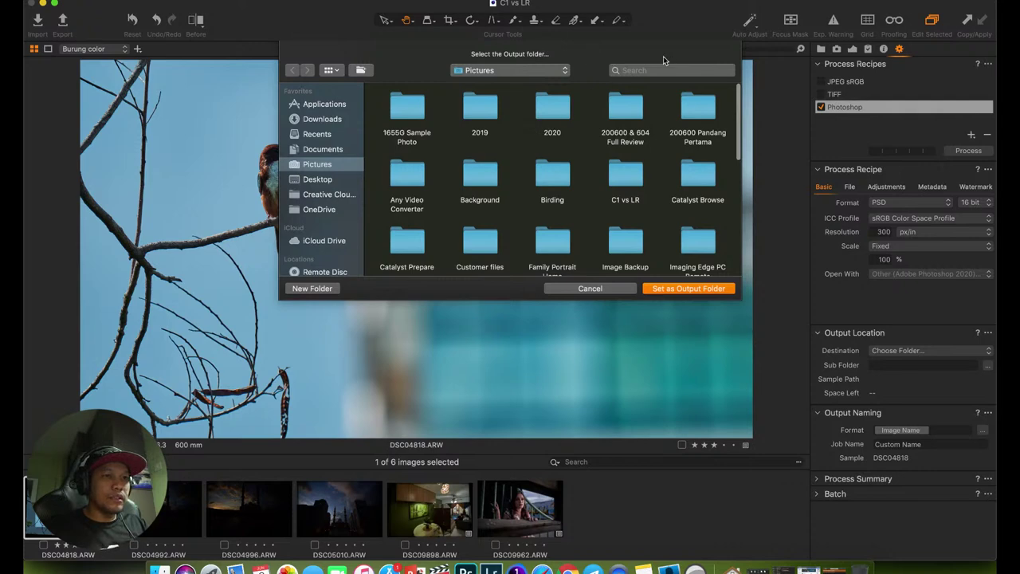
double_click(617, 188)
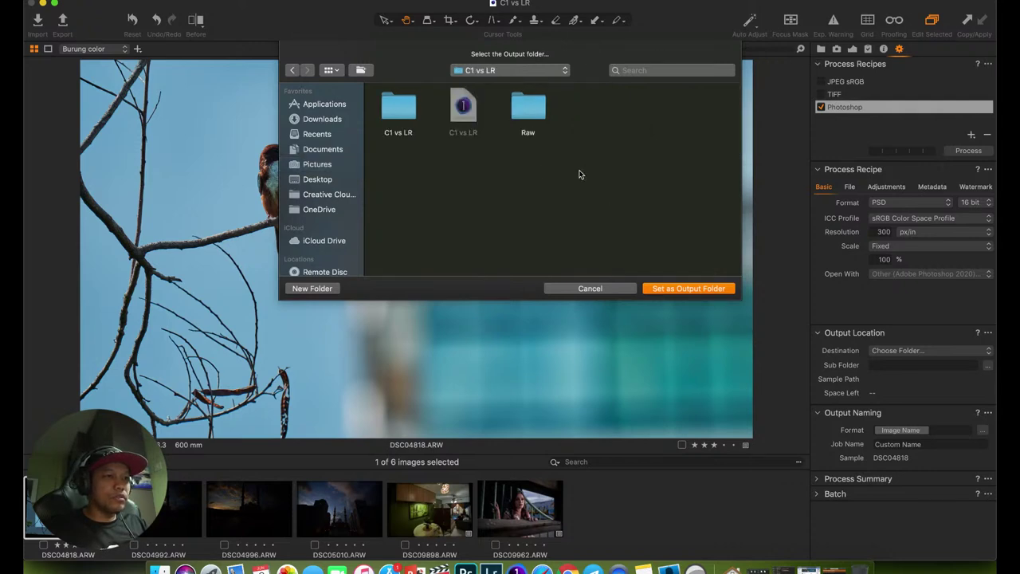
click(316, 289)
text(E)
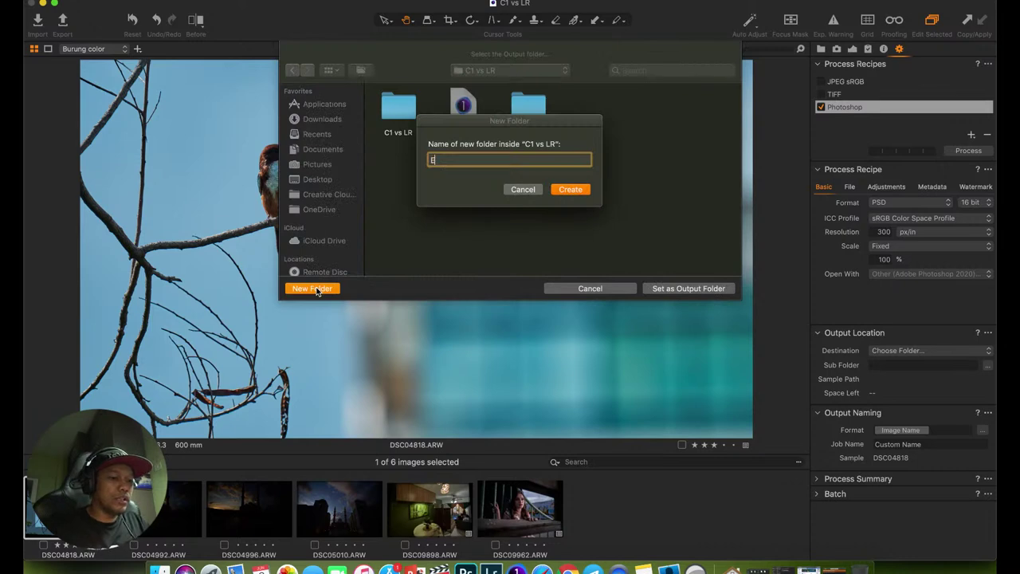
text(dit)
click(582, 189)
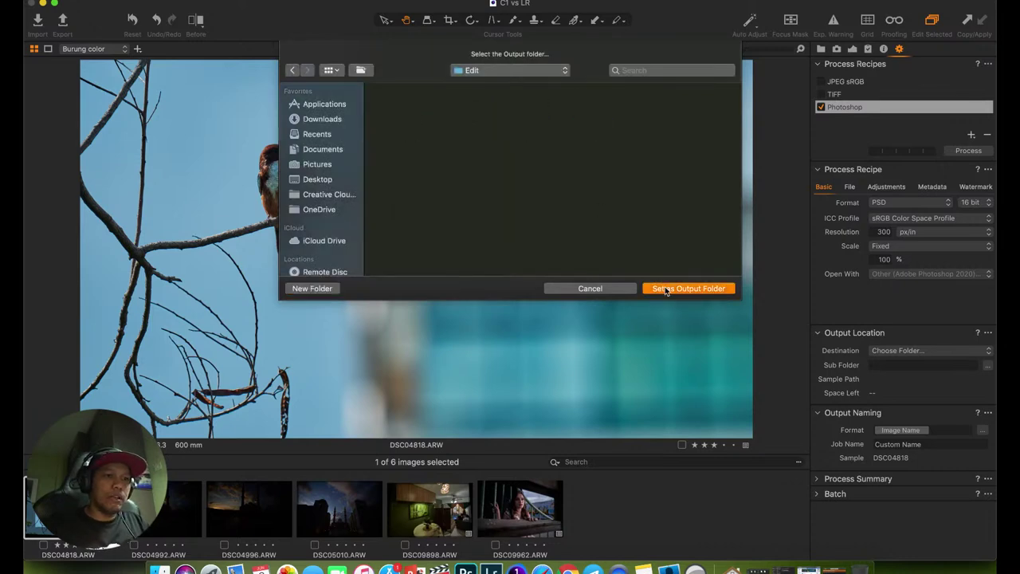
click(668, 290)
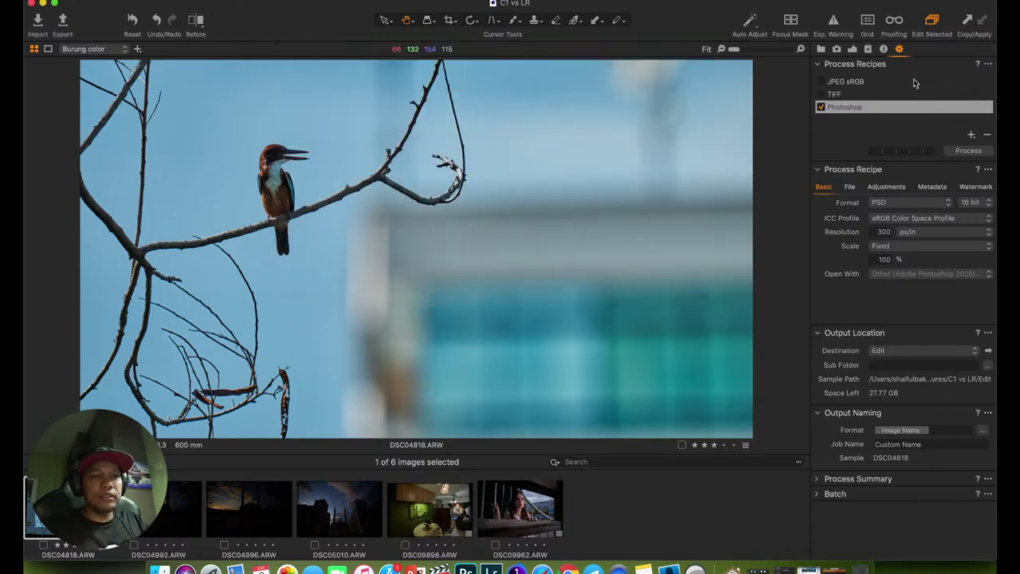
click(976, 151)
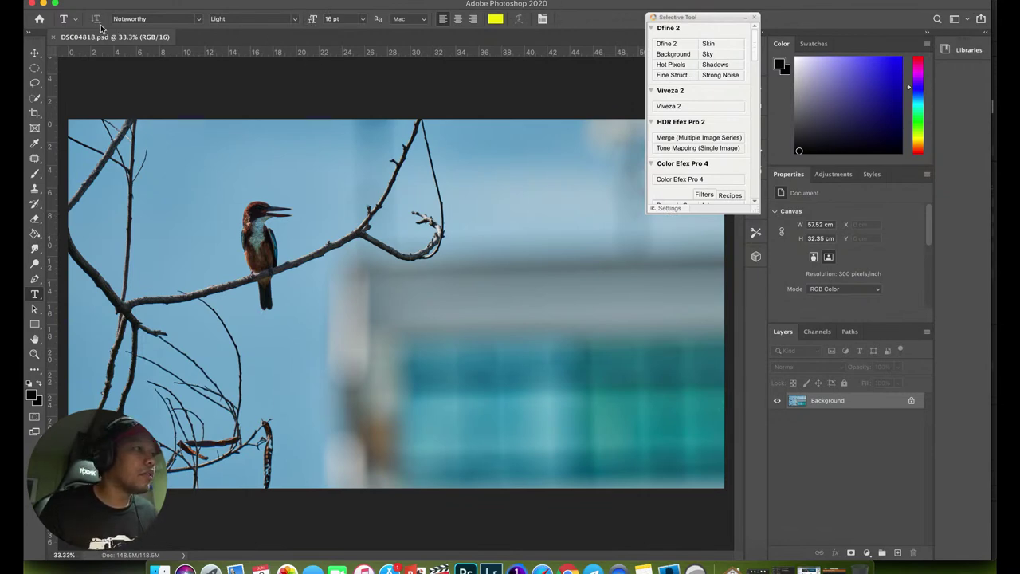
Minimize the Photoshop, Capture One and browser windows to clear the desktop.
click(44, 4)
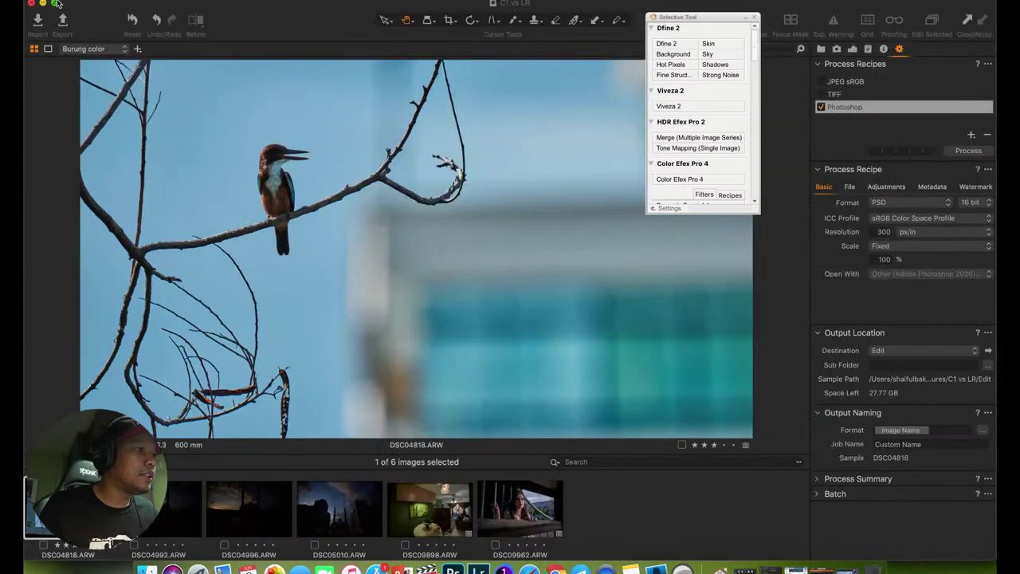
click(44, 4)
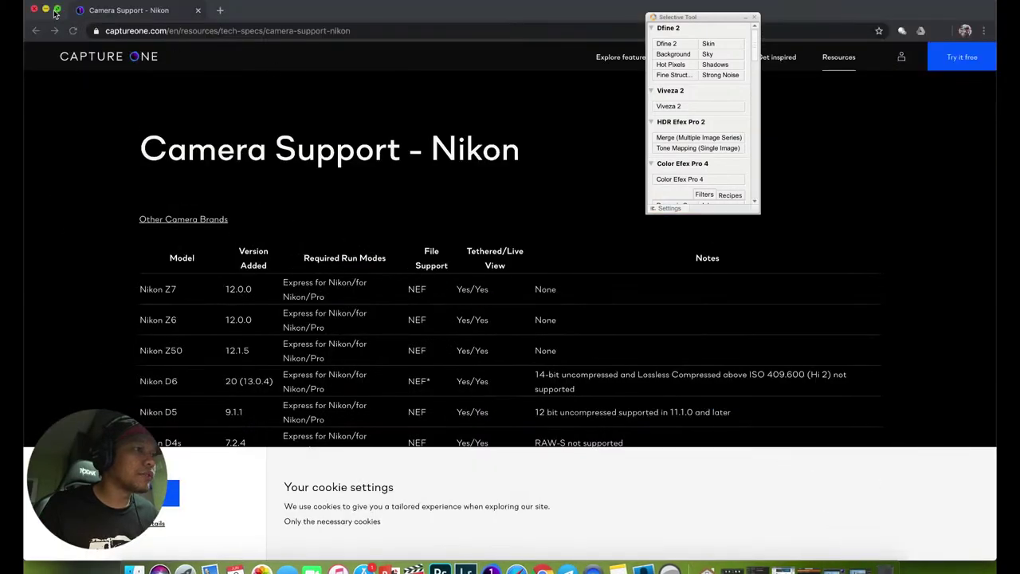
click(45, 10)
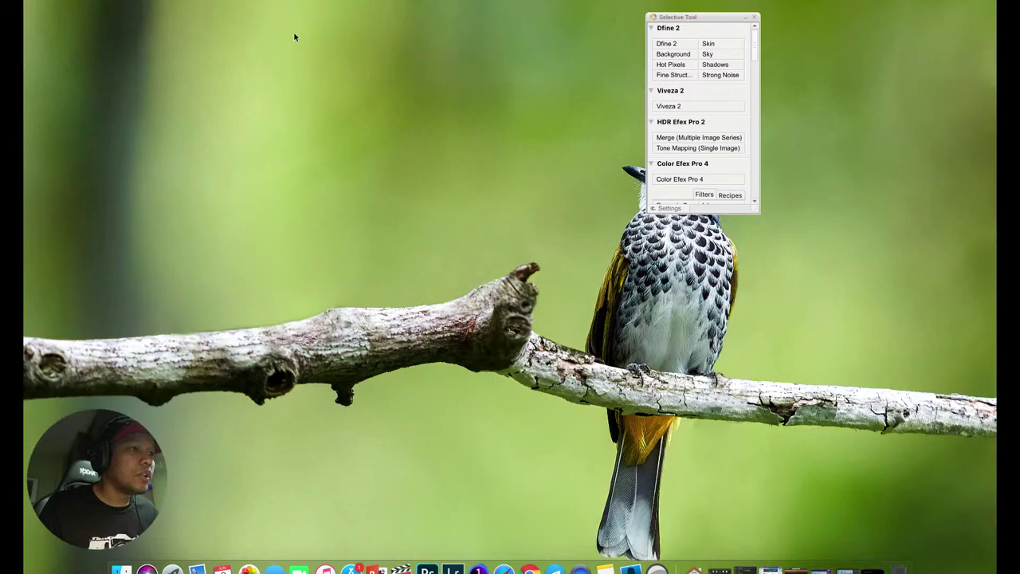